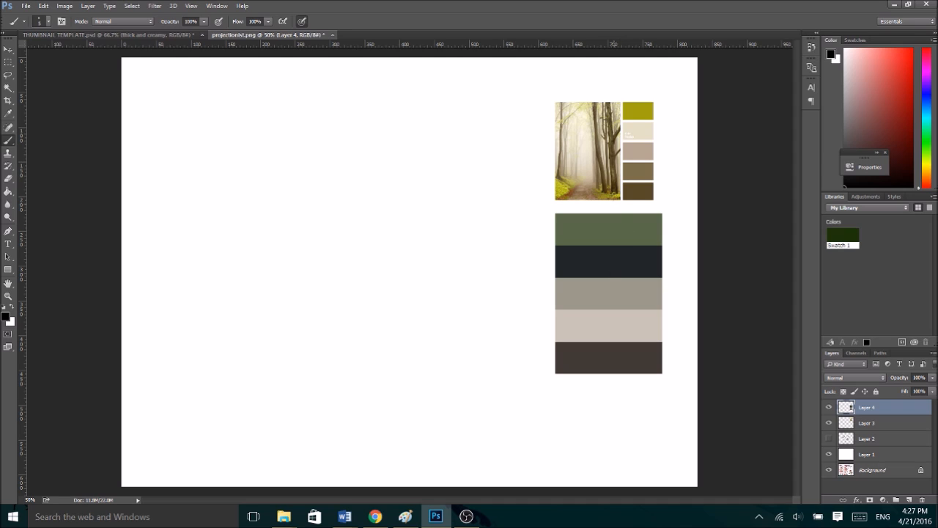
- Circle the forest palette and the five-colour palette with one freehand brush stroke
mouse_move(541, 110)
left_mouse_down()
mouse_move(543, 374)
mouse_move(683, 232)
mouse_move(528, 263)
left_mouse_up()
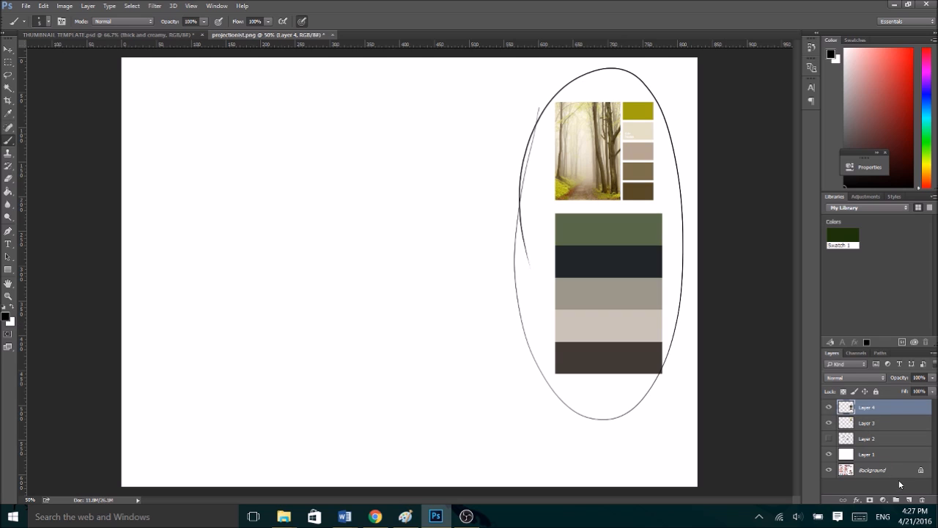
left_click(829, 438)
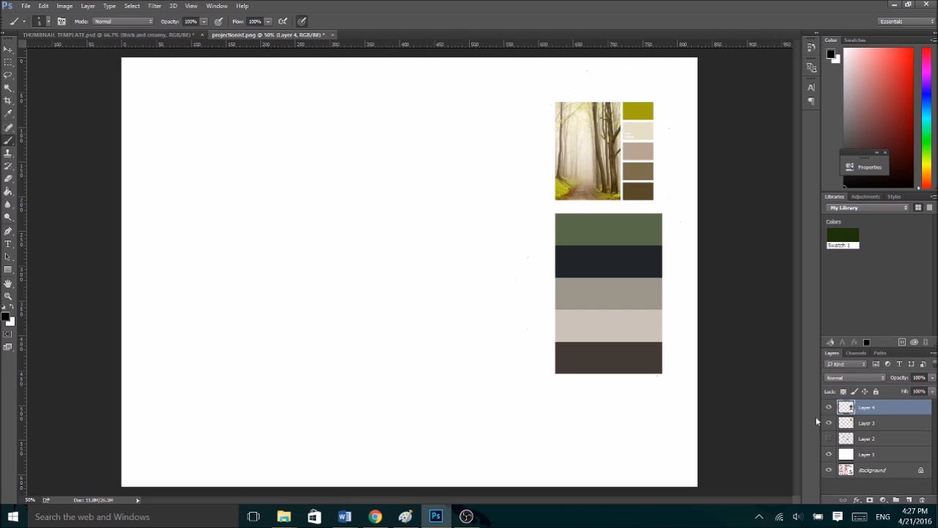
- Add a new layer above Layer 4 and choose the 12 px sketching brush preset
left_click(909, 500)
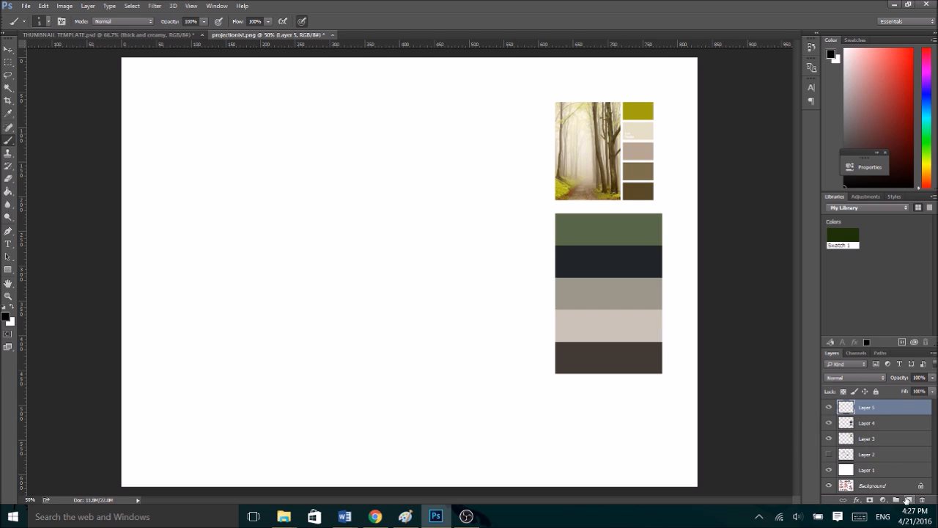
left_click(48, 22)
left_click_drag(116, 124, 115, 152)
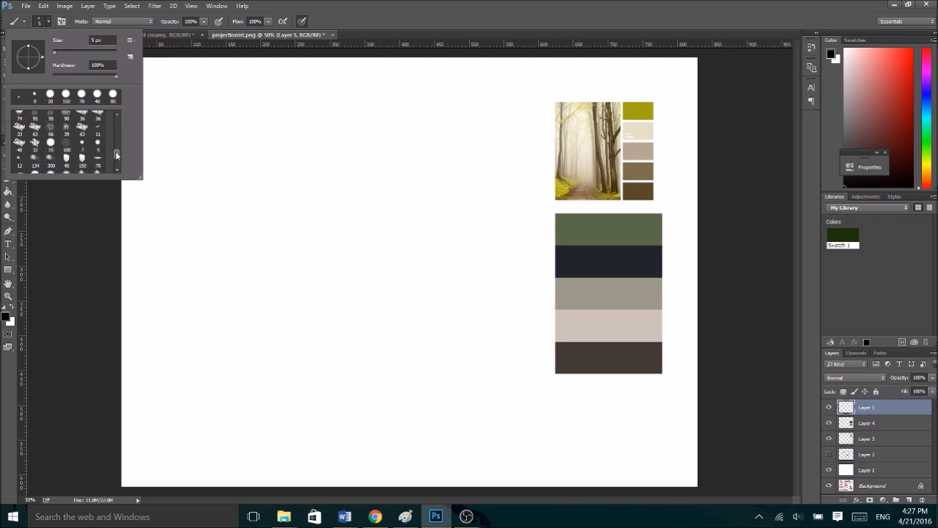
left_click(18, 144)
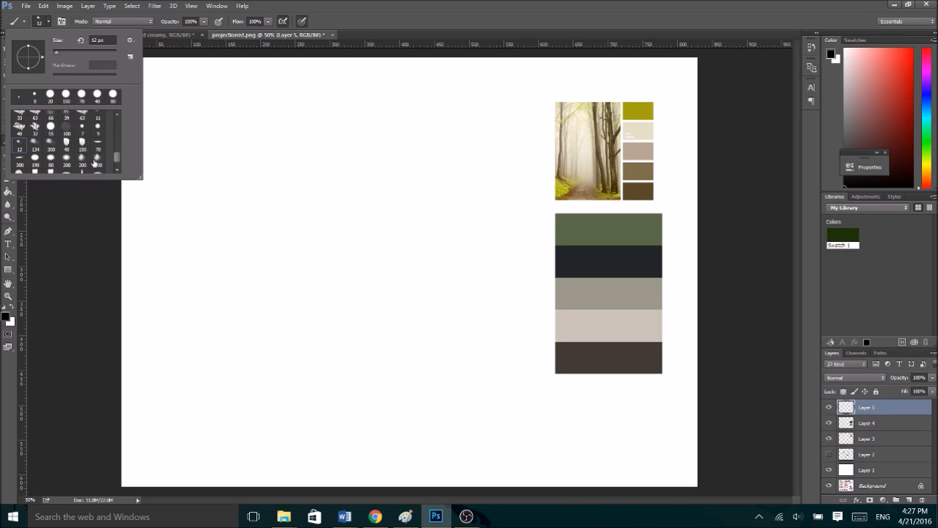
left_click(846, 408)
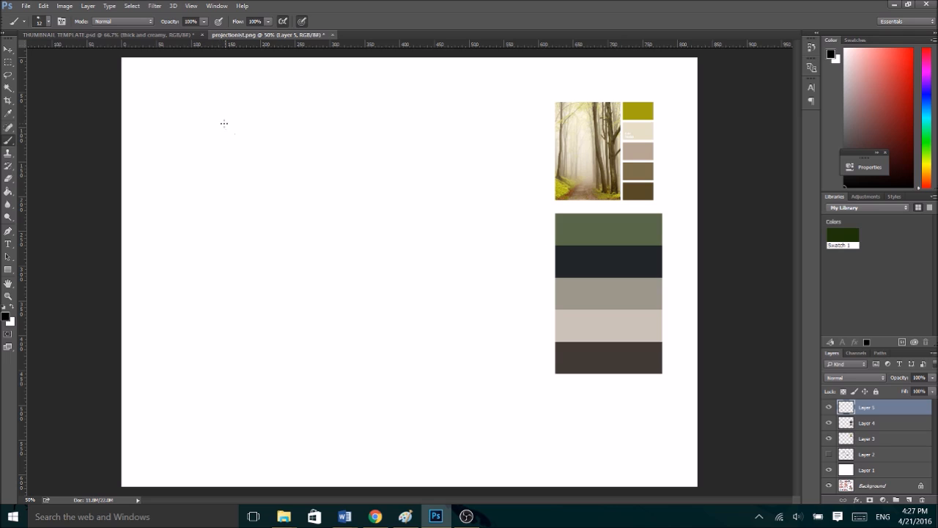
- Sketch the character's round head with face guidelines, neck and two ears in the empty area beside the palettes
mouse_move(221, 113)
left_mouse_down()
mouse_move(200, 145)
mouse_move(230, 167)
mouse_move(222, 112)
mouse_move(214, 170)
mouse_move(258, 135)
mouse_move(244, 164)
mouse_move(205, 149)
mouse_move(246, 118)
mouse_move(257, 129)
mouse_move(213, 116)
mouse_move(199, 150)
mouse_move(230, 167)
mouse_move(261, 157)
mouse_move(254, 118)
mouse_move(202, 148)
left_mouse_up()
mouse_move(260, 149)
left_mouse_down()
mouse_move(239, 164)
mouse_move(247, 177)
mouse_move(216, 185)
mouse_move(251, 172)
mouse_move(246, 182)
left_mouse_up()
mouse_move(222, 108)
left_mouse_down()
mouse_move(224, 162)
mouse_move(262, 137)
mouse_move(197, 140)
mouse_move(260, 134)
mouse_move(205, 150)
mouse_move(272, 101)
left_mouse_up()
mouse_move(252, 110)
left_mouse_down()
mouse_move(281, 96)
mouse_move(261, 137)
left_mouse_up()
left_click_drag(209, 117, 189, 102)
mouse_move(181, 105)
left_mouse_down()
mouse_move(185, 129)
mouse_move(199, 140)
left_mouse_up()
left_click_drag(183, 101, 215, 121)
- Rough in the torso, muzzle, shoulders and one bent arm below the head with light strokes
mouse_move(213, 165)
left_mouse_down()
mouse_move(212, 196)
mouse_move(252, 160)
mouse_move(251, 190)
mouse_move(206, 189)
mouse_move(198, 214)
mouse_move(212, 255)
mouse_move(256, 202)
mouse_move(256, 253)
mouse_move(196, 240)
left_mouse_up()
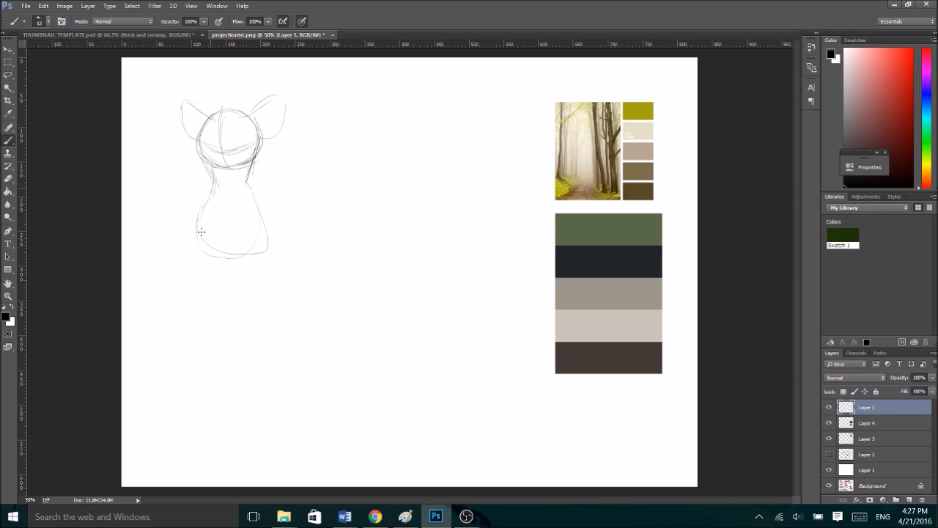
mouse_move(248, 182)
left_mouse_down()
mouse_move(264, 203)
mouse_move(250, 179)
mouse_move(216, 182)
mouse_move(199, 203)
left_mouse_up()
mouse_move(210, 170)
left_mouse_down()
mouse_move(239, 168)
mouse_move(228, 177)
left_mouse_up()
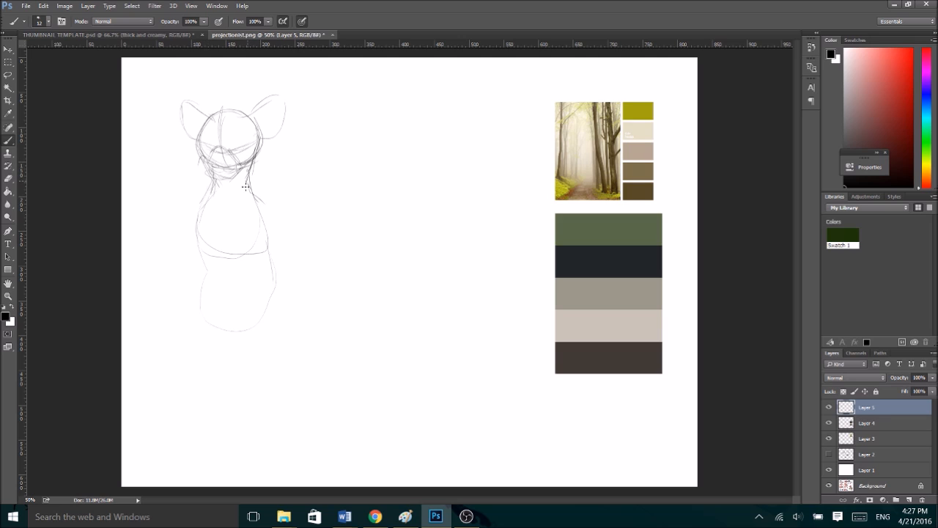
left_click_drag(217, 181, 199, 205)
mouse_move(250, 182)
left_mouse_down()
mouse_move(275, 200)
mouse_move(249, 226)
mouse_move(273, 245)
left_mouse_up()
left_click_drag(266, 201, 289, 246)
mouse_move(211, 194)
left_mouse_down()
mouse_move(195, 226)
mouse_move(209, 257)
left_mouse_up()
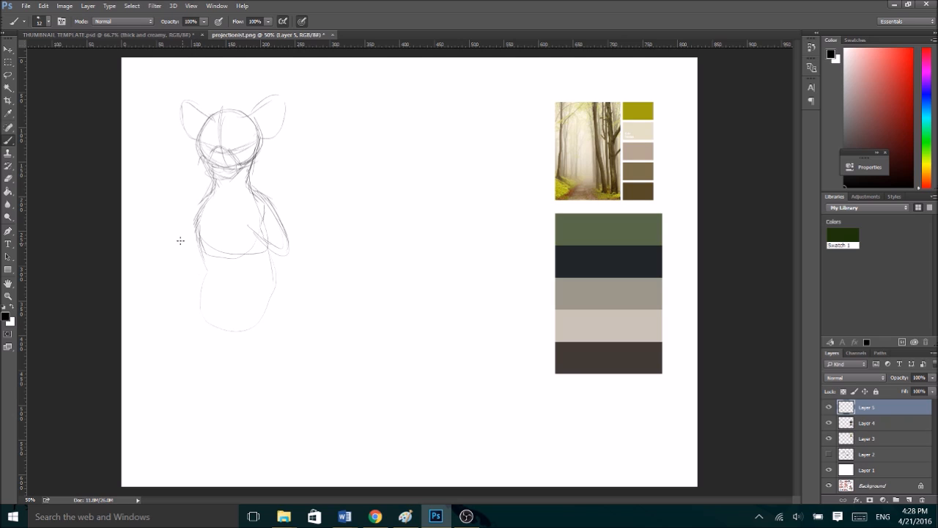
- Sketch the waist and the pelvis line beneath the torso
left_click_drag(261, 221, 269, 271)
left_click_drag(207, 254, 188, 304)
mouse_move(265, 246)
left_mouse_down()
mouse_move(280, 301)
mouse_move(232, 330)
left_mouse_up()
mouse_move(204, 274)
left_mouse_down()
mouse_move(196, 305)
mouse_move(228, 321)
left_mouse_up()
- Sketch both thighs down to the knees and rework the shoulder lines
mouse_move(197, 308)
left_mouse_down()
mouse_move(245, 332)
mouse_move(247, 321)
mouse_move(220, 322)
mouse_move(181, 379)
mouse_move(202, 389)
left_mouse_up()
mouse_move(277, 278)
left_mouse_down()
mouse_move(299, 347)
mouse_move(300, 384)
left_mouse_up()
left_click_drag(239, 339, 257, 396)
left_click_drag(261, 393, 290, 388)
left_click_drag(236, 334, 220, 387)
mouse_move(220, 387)
left_mouse_down()
mouse_move(190, 388)
mouse_move(209, 402)
left_mouse_up()
mouse_move(210, 401)
left_mouse_down()
mouse_move(235, 333)
mouse_move(267, 392)
mouse_move(298, 389)
left_mouse_up()
left_click_drag(280, 277, 299, 351)
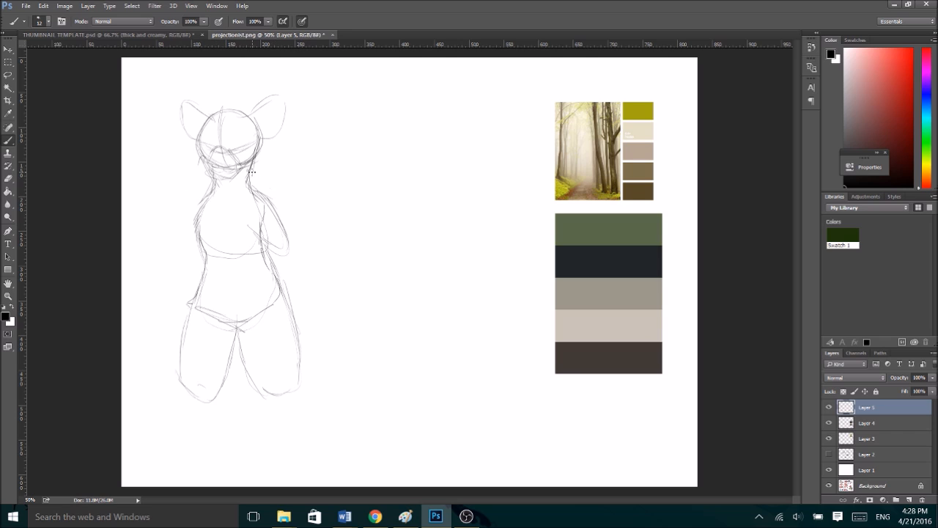
left_click_drag(285, 201, 268, 231)
mouse_move(219, 185)
left_mouse_down()
mouse_move(196, 199)
mouse_move(198, 210)
left_mouse_up()
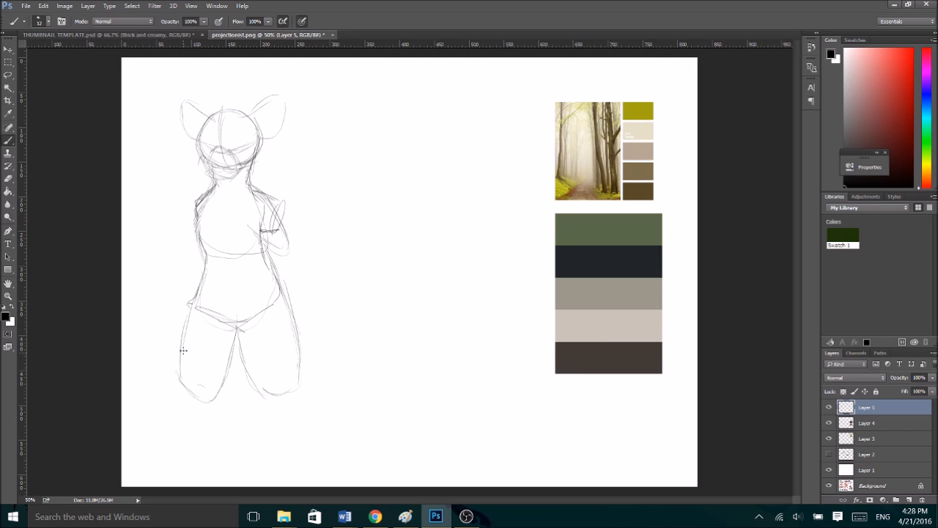
- Scale the whole sketch down slightly with Free Transform and shift it upward for leg room
key("ctrl+t")
left_click_drag(306, 393, 293, 384)
mouse_move(262, 307)
left_mouse_down()
mouse_move(262, 287)
mouse_move(263, 302)
left_mouse_up()
left_click(444, 21)
- Sketch both lower legs and rounded feet, extending the figure to near the canvas's lower edge
left_click_drag(178, 348, 193, 407)
left_click_drag(218, 359, 223, 400)
mouse_move(178, 359)
left_mouse_down()
mouse_move(198, 418)
mouse_move(190, 453)
mouse_move(176, 462)
mouse_move(189, 457)
mouse_move(174, 470)
mouse_move(211, 472)
mouse_move(191, 458)
mouse_move(188, 475)
mouse_move(190, 458)
mouse_move(188, 472)
mouse_move(201, 473)
mouse_move(199, 456)
mouse_move(186, 470)
mouse_move(183, 456)
mouse_move(180, 470)
mouse_move(188, 477)
mouse_move(202, 462)
mouse_move(204, 470)
mouse_move(220, 449)
left_mouse_up()
left_click_drag(222, 403, 207, 471)
left_click_drag(197, 435, 183, 457)
left_click_drag(246, 344, 261, 379)
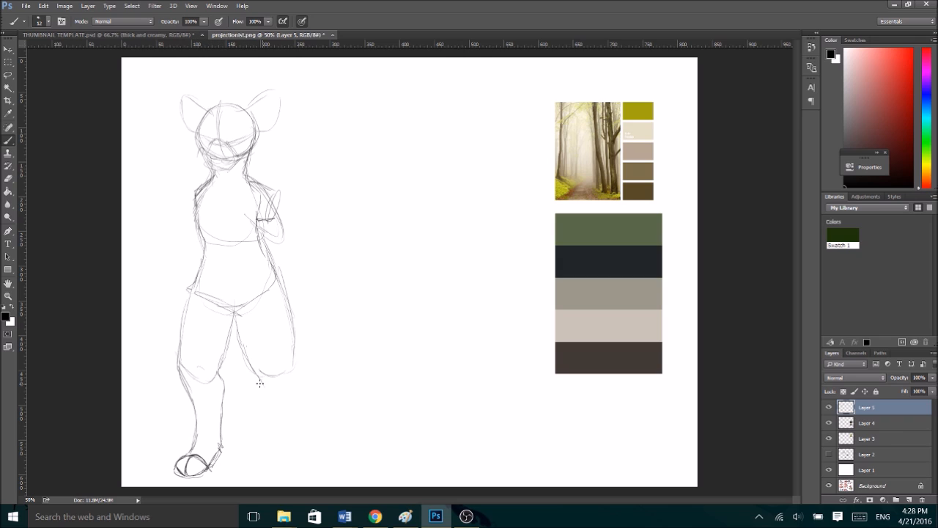
mouse_move(293, 329)
left_mouse_down()
mouse_move(292, 373)
mouse_move(268, 425)
left_mouse_up()
mouse_move(256, 366)
left_mouse_down()
mouse_move(272, 405)
mouse_move(263, 475)
mouse_move(281, 457)
mouse_move(270, 476)
mouse_move(273, 458)
mouse_move(258, 454)
mouse_move(260, 468)
mouse_move(271, 458)
mouse_move(275, 468)
mouse_move(288, 463)
mouse_move(296, 354)
mouse_move(292, 449)
left_mouse_up()
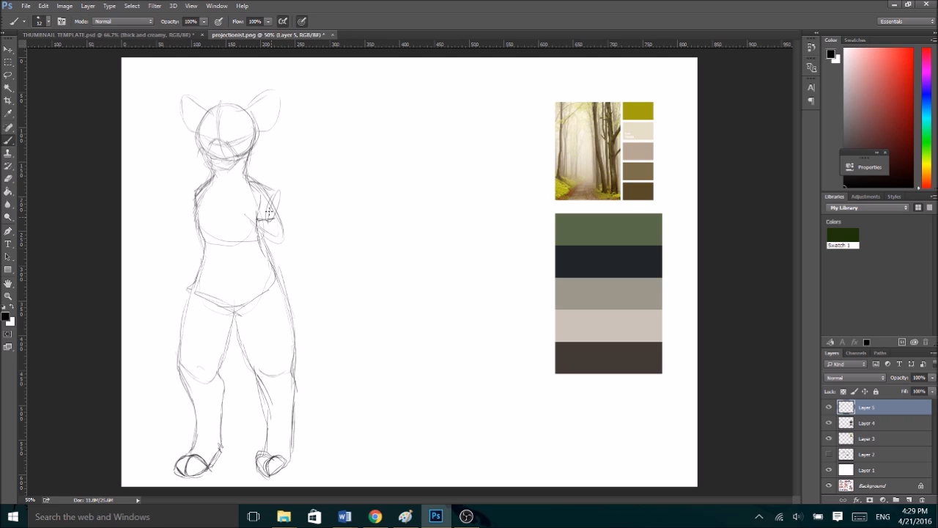
- Sketch both arms hanging at the figure's sides, ending in simple rounded hands
left_click_drag(211, 177, 196, 201)
mouse_move(209, 181)
left_mouse_down()
mouse_move(188, 212)
mouse_move(191, 242)
left_mouse_up()
left_click_drag(197, 206, 196, 244)
left_click_drag(195, 231, 177, 287)
mouse_move(195, 239)
left_mouse_down()
mouse_move(169, 302)
mouse_move(173, 322)
mouse_move(189, 314)
left_mouse_up()
mouse_move(257, 182)
left_mouse_down()
mouse_move(280, 200)
mouse_move(266, 242)
mouse_move(287, 218)
mouse_move(293, 253)
mouse_move(265, 227)
mouse_move(286, 213)
mouse_move(292, 304)
mouse_move(308, 327)
left_mouse_up()
mouse_move(300, 256)
left_mouse_down()
mouse_move(308, 348)
mouse_move(312, 316)
mouse_move(308, 352)
mouse_move(315, 330)
mouse_move(297, 343)
mouse_move(301, 323)
mouse_move(296, 339)
left_mouse_up()
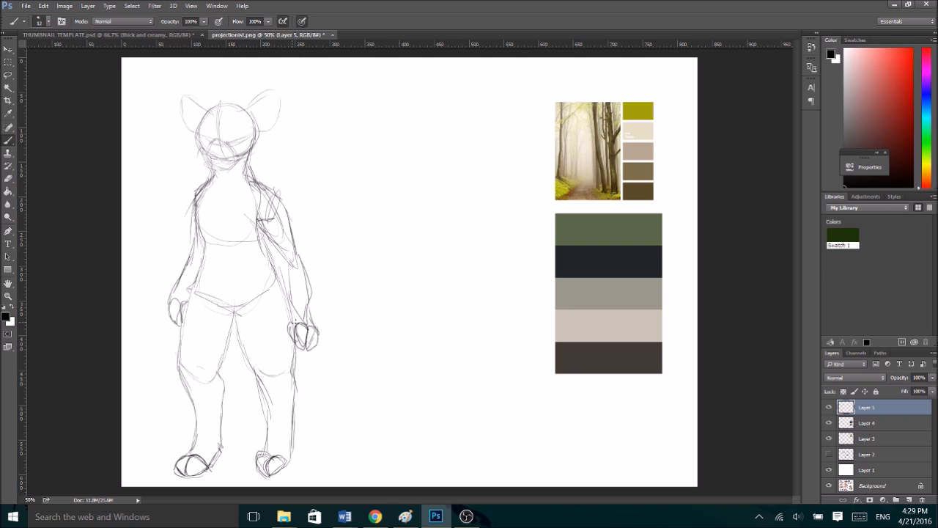
- Strengthen the outlines of both arms and add a fur tuft at the elbow
mouse_move(258, 182)
left_mouse_down()
mouse_move(290, 220)
mouse_move(299, 258)
mouse_move(279, 255)
mouse_move(295, 304)
left_mouse_up()
mouse_move(294, 250)
left_mouse_down()
mouse_move(308, 273)
mouse_move(313, 322)
left_mouse_up()
left_click_drag(289, 271, 291, 294)
left_click_drag(198, 192, 174, 330)
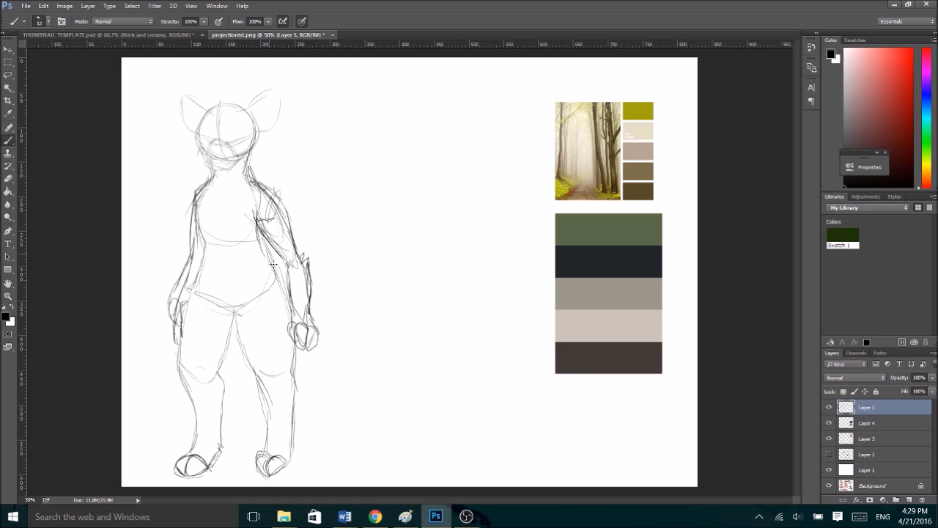
- Flip the sketch horizontally and skew it slightly with Free Transform
key("ctrl+t")
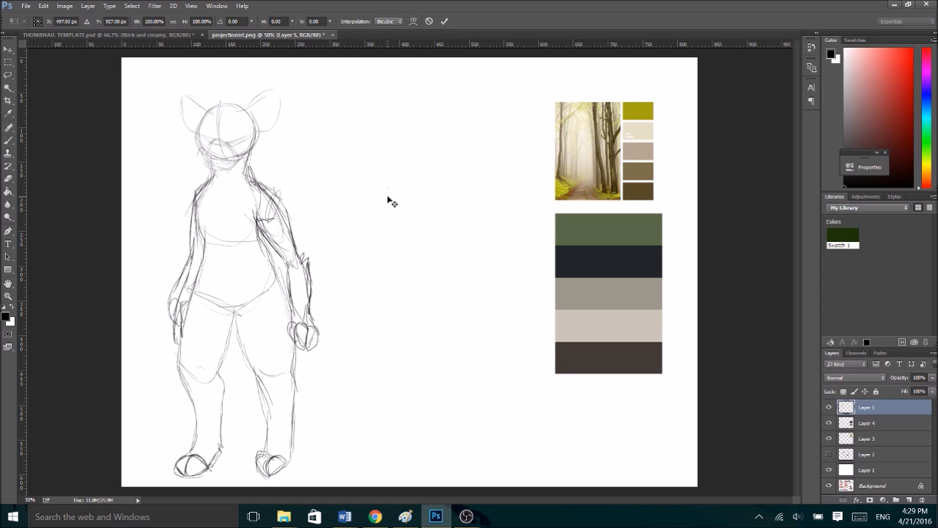
right_click(293, 234)
left_click(371, 391)
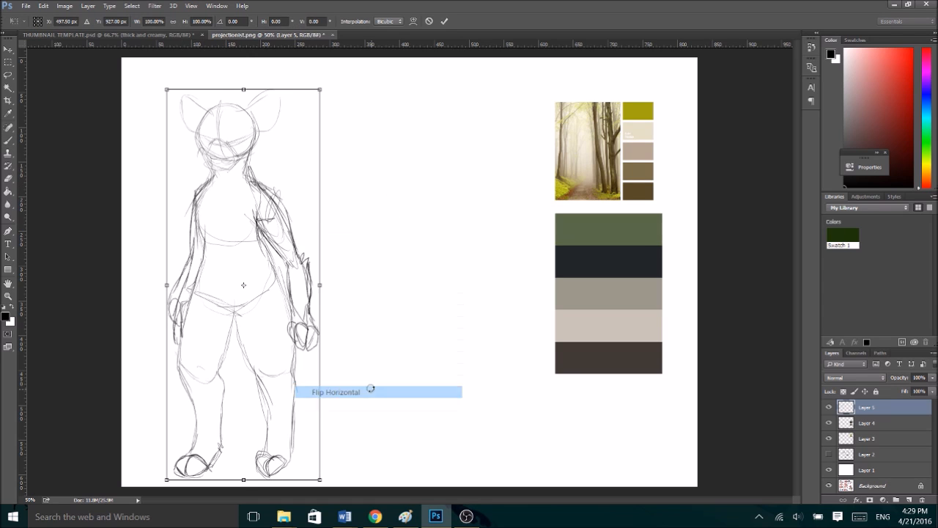
left_click_drag(244, 89, 238, 88)
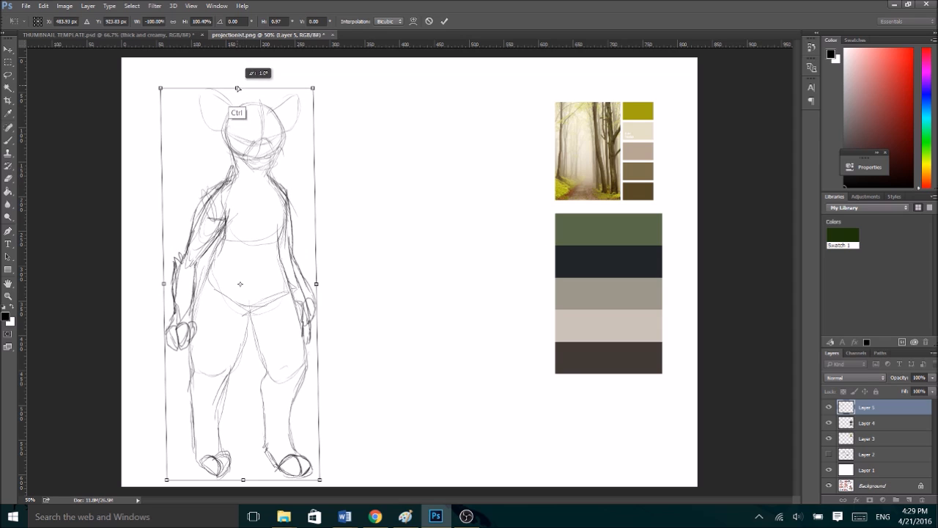
left_click(444, 21)
- Darken the torso sides and redraw the leg and foot on the left half of the mirrored figure
key("b")
left_click_drag(226, 228, 207, 285)
left_click_drag(220, 251, 196, 317)
mouse_move(281, 196)
left_mouse_down()
mouse_move(287, 220)
mouse_move(278, 242)
mouse_move(297, 334)
left_mouse_up()
mouse_move(257, 307)
left_mouse_down()
mouse_move(213, 390)
mouse_move(220, 429)
left_mouse_up()
left_click_drag(215, 394, 223, 445)
left_click_drag(192, 345, 197, 456)
left_click_drag(222, 436, 223, 452)
mouse_move(204, 459)
left_mouse_down()
mouse_move(207, 475)
mouse_move(215, 464)
mouse_move(204, 462)
mouse_move(233, 469)
mouse_move(209, 474)
left_mouse_up()
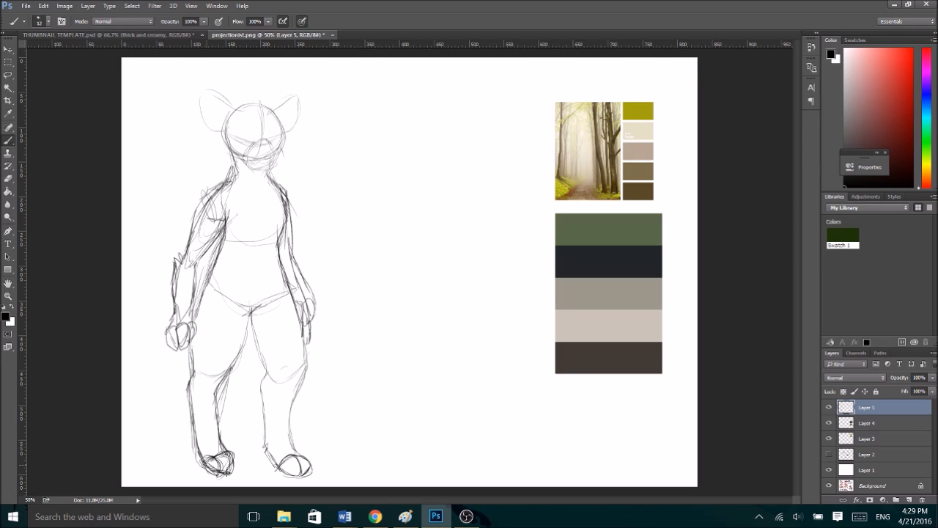
- Reinforce the neck line and add short fur strokes at the shoulders and hips
left_click_drag(224, 130, 234, 176)
mouse_move(289, 203)
left_mouse_down()
mouse_move(275, 211)
mouse_move(224, 203)
mouse_move(229, 218)
mouse_move(202, 288)
left_mouse_up()
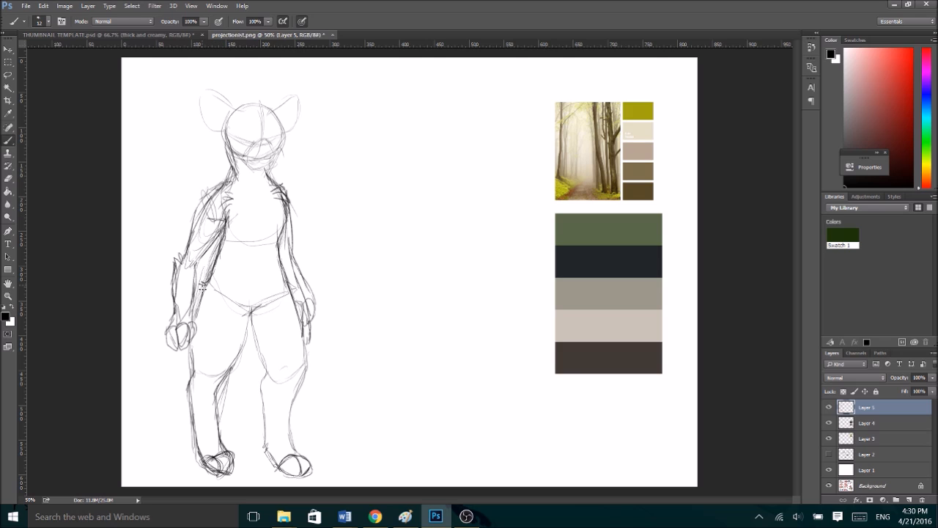
left_click_drag(279, 261, 296, 304)
- Flip the sketch horizontally back to its original orientation
key("ctrl+t")
right_click(291, 273)
left_click(330, 433)
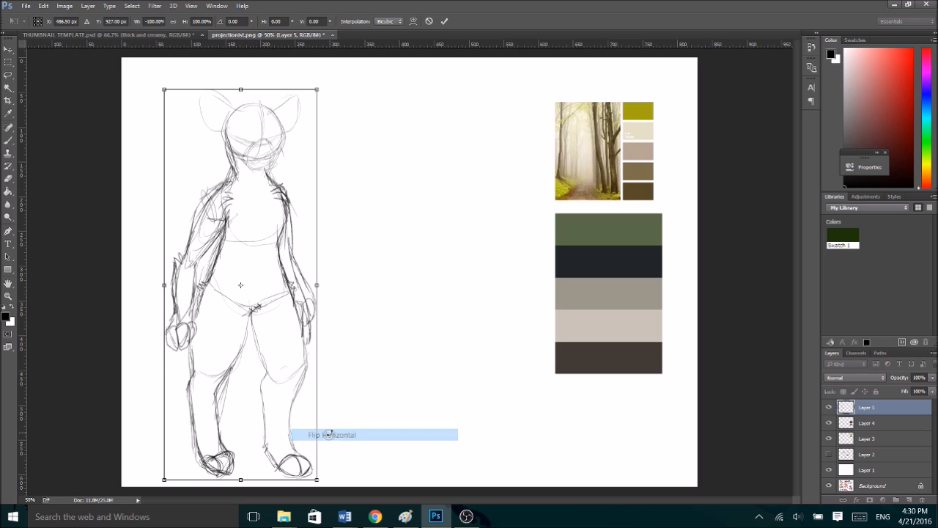
left_click(444, 22)
- Lasso the leg on the figure's right-hand side and stretch it slightly downward with Free Transform
left_click(8, 74)
mouse_move(229, 336)
left_mouse_down()
mouse_move(246, 369)
mouse_move(229, 469)
mouse_move(316, 424)
mouse_move(295, 343)
mouse_move(252, 312)
mouse_move(234, 316)
mouse_move(246, 342)
left_mouse_up()
key("ctrl+t")
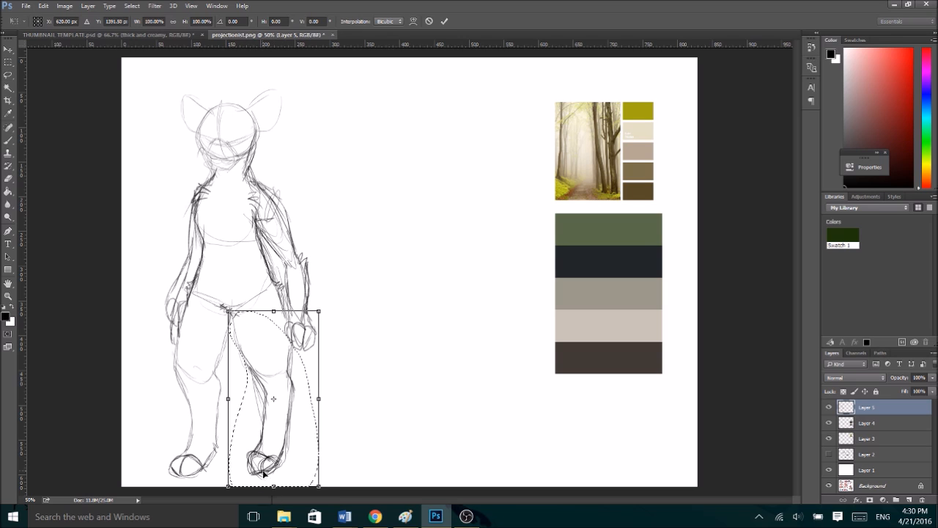
left_click_drag(274, 485, 280, 495)
left_click(444, 21)
- Deselect the adjusted leg and erase its foot
key("e")
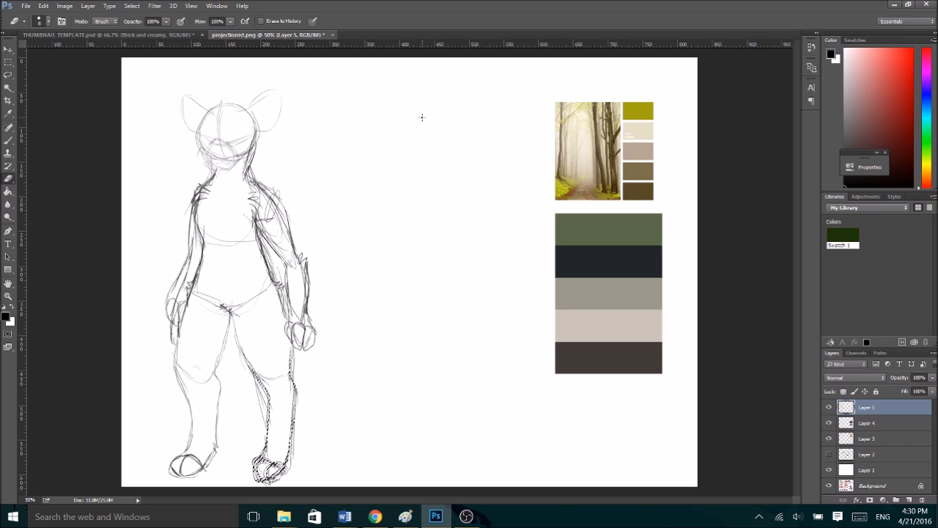
key("ctrl+d")
mouse_move(258, 462)
left_mouse_down()
mouse_move(291, 473)
mouse_move(261, 484)
left_mouse_up()
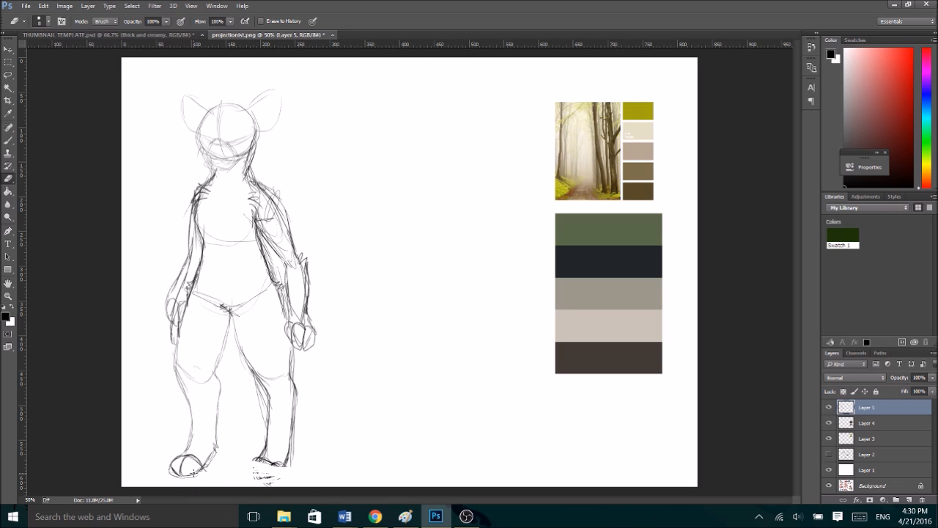
- Draw a horizontal ground line under the feet and redraw the erased foot resting on it
key("b")
mouse_move(174, 477)
left_mouse_down()
mouse_move(323, 468)
mouse_move(168, 477)
left_mouse_up()
mouse_move(256, 459)
left_mouse_down()
mouse_move(251, 470)
mouse_move(288, 470)
mouse_move(250, 474)
left_mouse_up()
left_click_drag(250, 476, 291, 474)
mouse_move(258, 460)
left_mouse_down()
mouse_move(291, 474)
mouse_move(249, 477)
left_mouse_up()
mouse_move(255, 459)
left_mouse_down()
mouse_move(289, 450)
mouse_move(292, 475)
left_mouse_up()
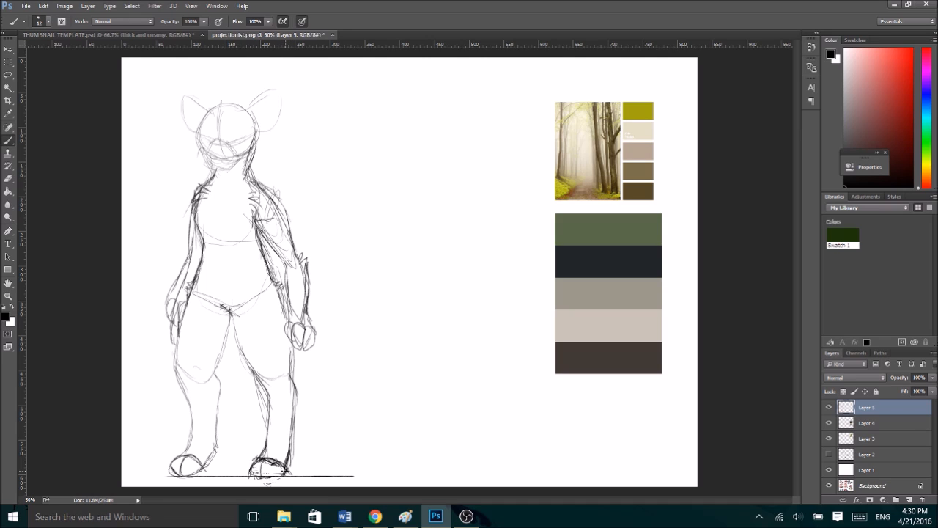
- Darken the inner and outer contours of both thighs
left_click_drag(230, 310, 262, 396)
left_click_drag(277, 295, 285, 367)
left_click_drag(189, 285, 176, 378)
left_click_drag(183, 308, 176, 391)
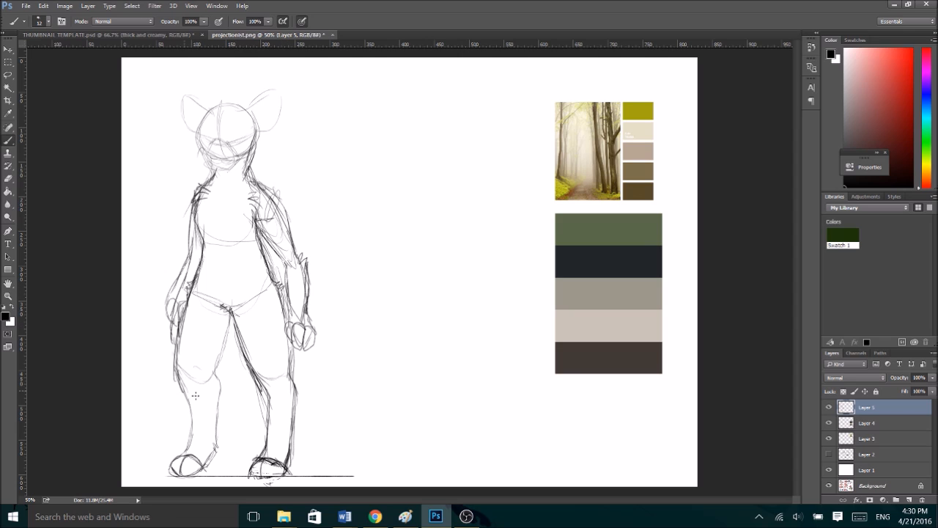
left_click_drag(228, 318, 218, 397)
- Sketch two eyes with heavy upper lids along the face guideline
key("ctrl+plus")
key("ctrl+plus")
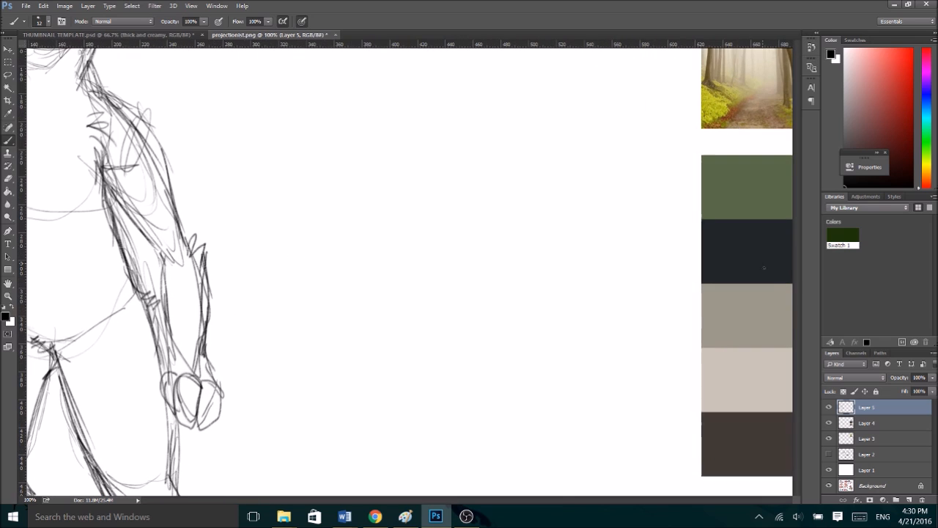
scroll(801, 195, "up", 2)
scroll(801, 195, "up", 5)
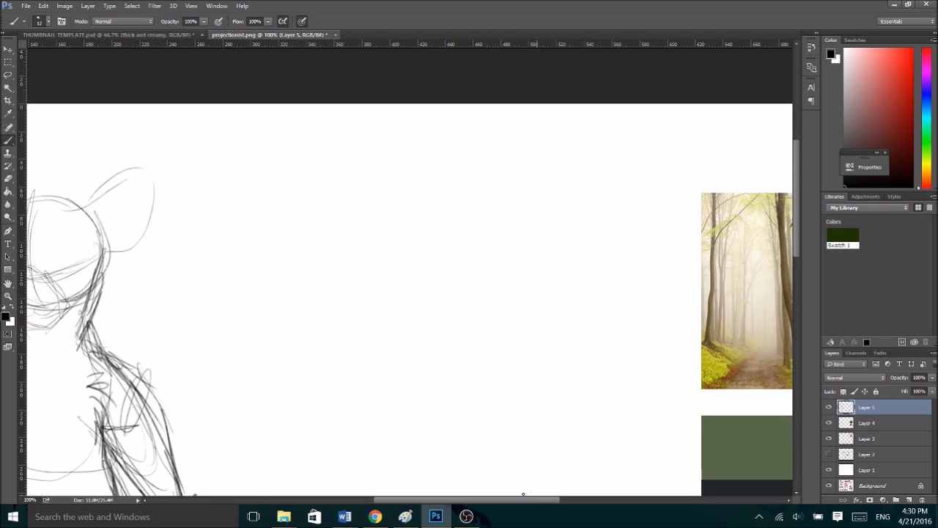
left_click_drag(493, 494, 373, 506)
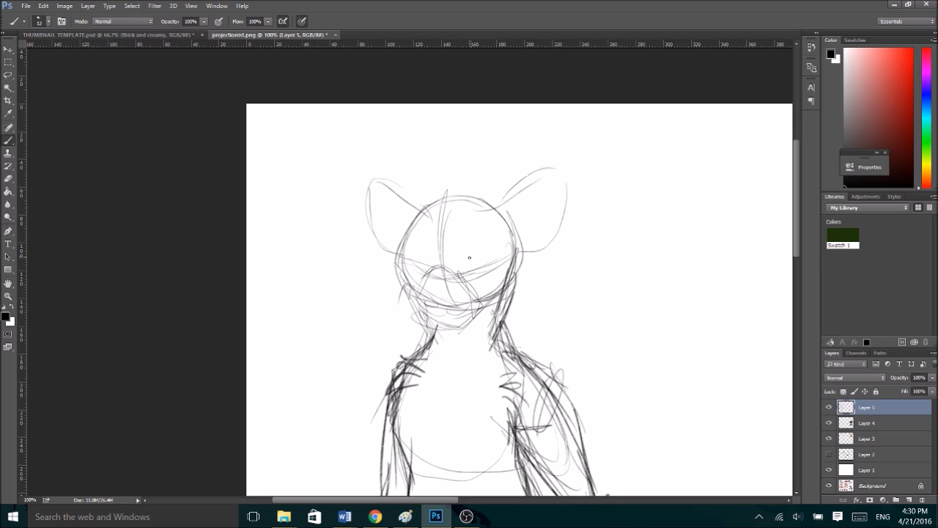
mouse_move(466, 269)
left_mouse_down()
mouse_move(462, 250)
mouse_move(484, 243)
mouse_move(474, 270)
mouse_move(487, 267)
left_mouse_up()
mouse_move(415, 264)
left_mouse_down()
mouse_move(432, 274)
mouse_move(470, 245)
mouse_move(486, 247)
mouse_move(460, 249)
left_mouse_up()
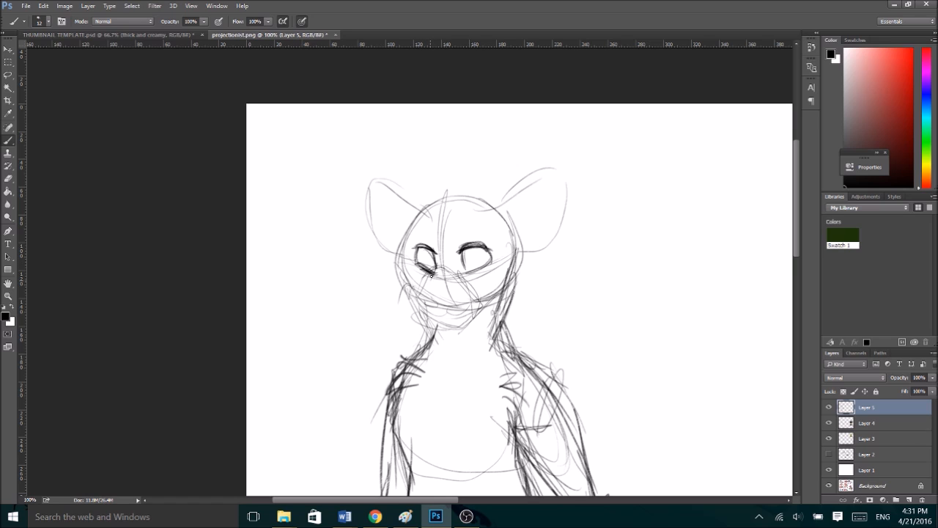
- Sketch a large round nose and detail the eyes with irises, pupils and brow marks
left_click_drag(420, 294, 447, 292)
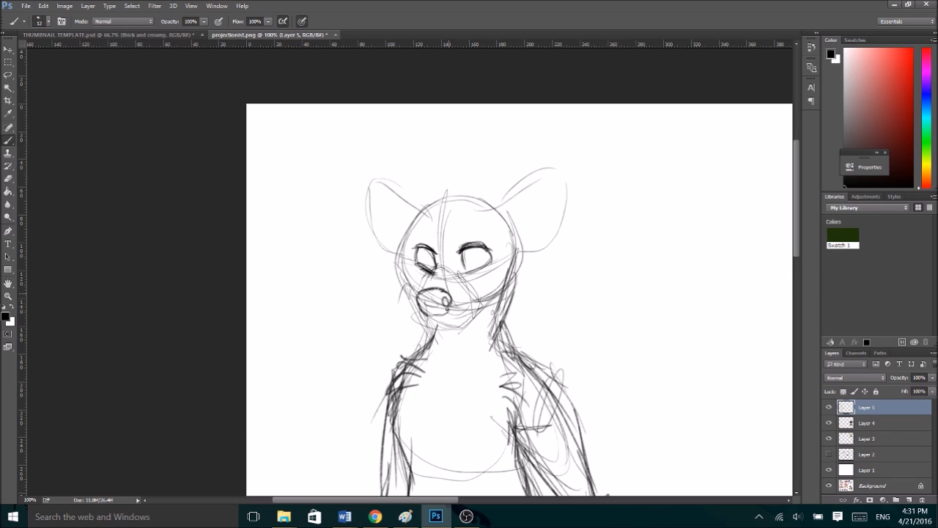
left_click_drag(437, 318, 425, 316)
left_click_drag(469, 253, 484, 258)
mouse_move(430, 251)
left_mouse_down()
mouse_move(427, 261)
mouse_move(466, 240)
mouse_move(459, 225)
mouse_move(425, 240)
mouse_move(438, 225)
left_mouse_up()
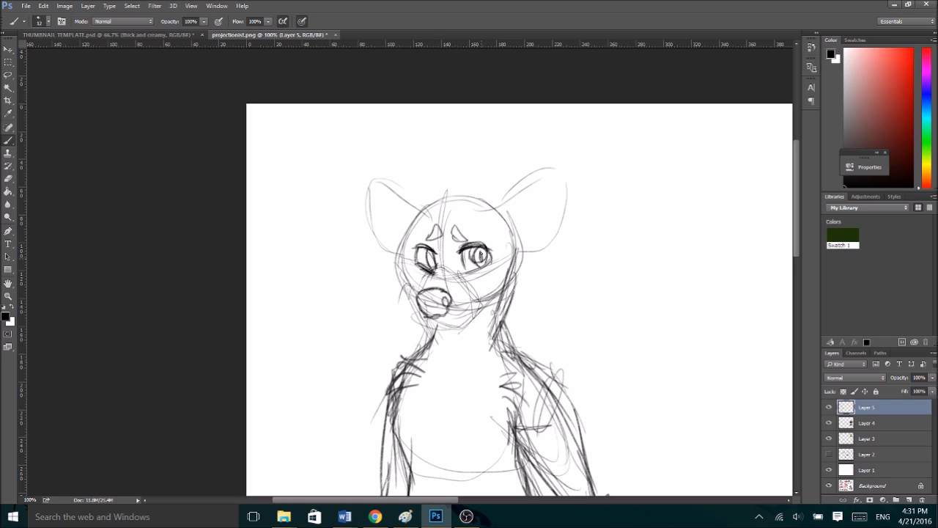
left_click_drag(480, 251, 482, 259)
- Draw the smiling mouth and define the muzzle, jaw and cheek outlines with darker strokes
left_click_drag(424, 298, 428, 317)
mouse_move(444, 318)
left_mouse_down()
mouse_move(475, 309)
mouse_move(483, 284)
left_mouse_up()
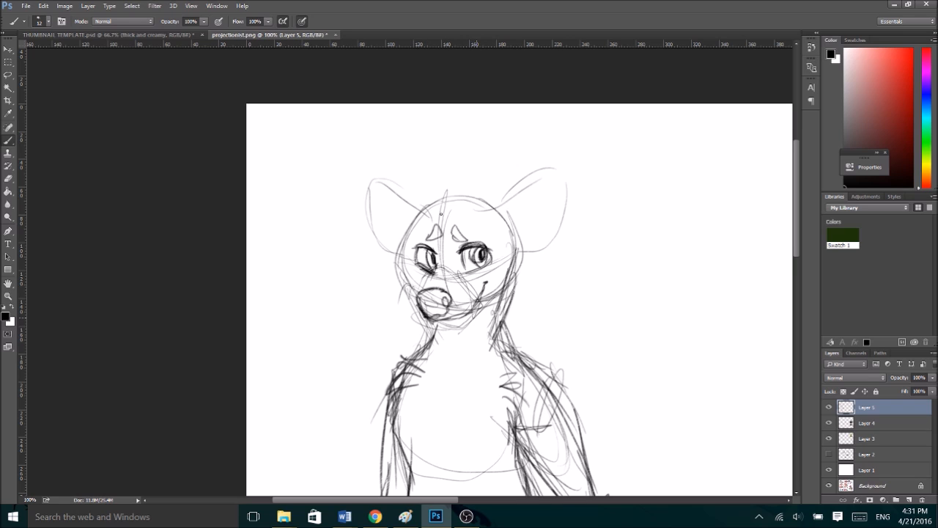
mouse_move(435, 272)
left_mouse_down()
mouse_move(420, 300)
mouse_move(459, 319)
mouse_move(514, 286)
left_mouse_up()
mouse_move(517, 236)
left_mouse_down()
mouse_move(506, 242)
mouse_move(522, 280)
mouse_move(494, 293)
left_mouse_up()
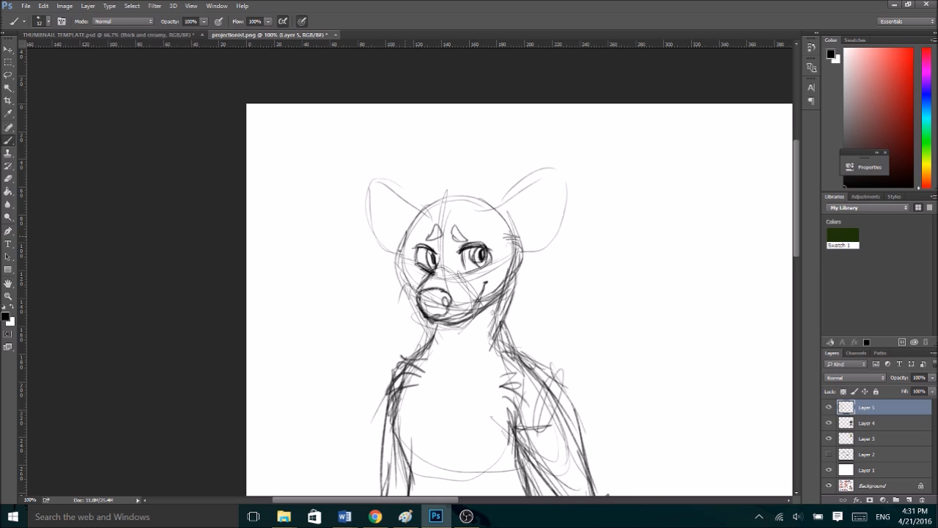
left_click_drag(398, 271, 424, 297)
- Redraw both ears as wider, pointed shapes with darker outlines joined to the head
mouse_move(476, 207)
left_mouse_down()
mouse_move(550, 169)
mouse_move(528, 174)
mouse_move(558, 167)
mouse_move(563, 217)
mouse_move(543, 250)
left_mouse_up()
mouse_move(499, 222)
left_mouse_down()
mouse_move(560, 168)
mouse_move(560, 203)
mouse_move(550, 232)
left_mouse_up()
mouse_move(434, 230)
left_mouse_down()
mouse_move(409, 198)
mouse_move(381, 188)
mouse_move(356, 197)
mouse_move(374, 246)
mouse_move(415, 250)
left_mouse_up()
mouse_move(500, 212)
left_mouse_down()
mouse_move(545, 189)
mouse_move(572, 190)
left_mouse_up()
mouse_move(526, 197)
left_mouse_down()
mouse_move(585, 198)
mouse_move(570, 234)
mouse_move(514, 261)
left_mouse_up()
mouse_move(573, 223)
left_mouse_down()
mouse_move(536, 259)
mouse_move(587, 198)
left_mouse_up()
mouse_move(527, 187)
left_mouse_down()
mouse_move(501, 156)
mouse_move(510, 186)
mouse_move(545, 173)
mouse_move(554, 230)
left_mouse_up()
key("bracketright")
key("bracketright")
key("bracketleft")
key("bracketleft")
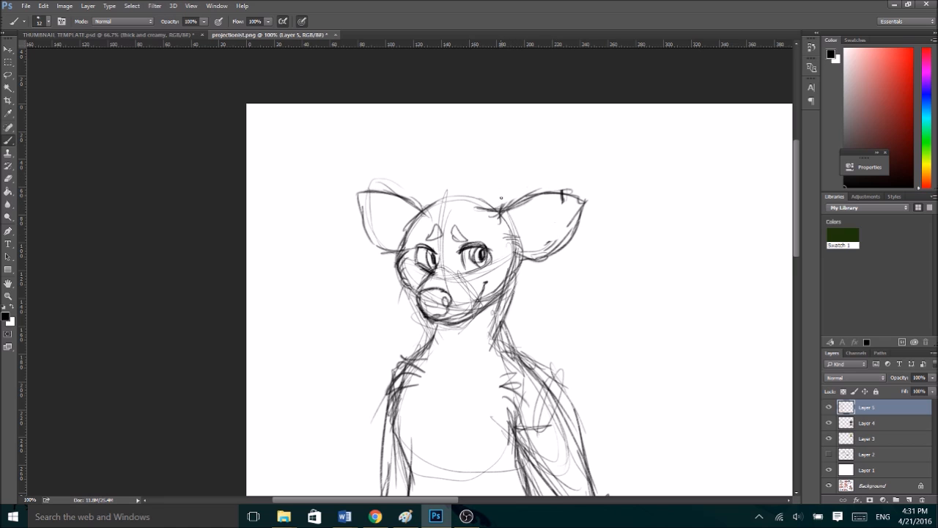
- Flip the character sketch layer horizontally to check its proportions in mirror view
key("ctrl+t")
right_click(498, 250)
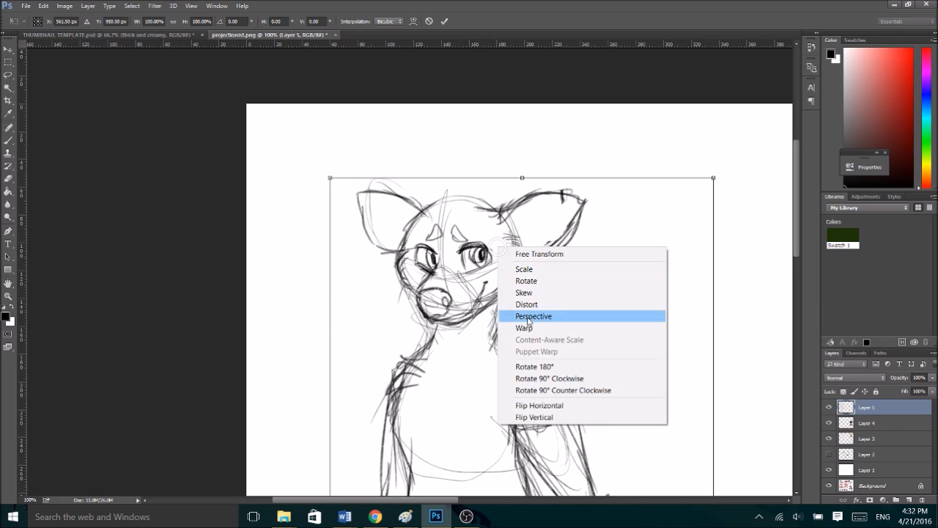
left_click(548, 409)
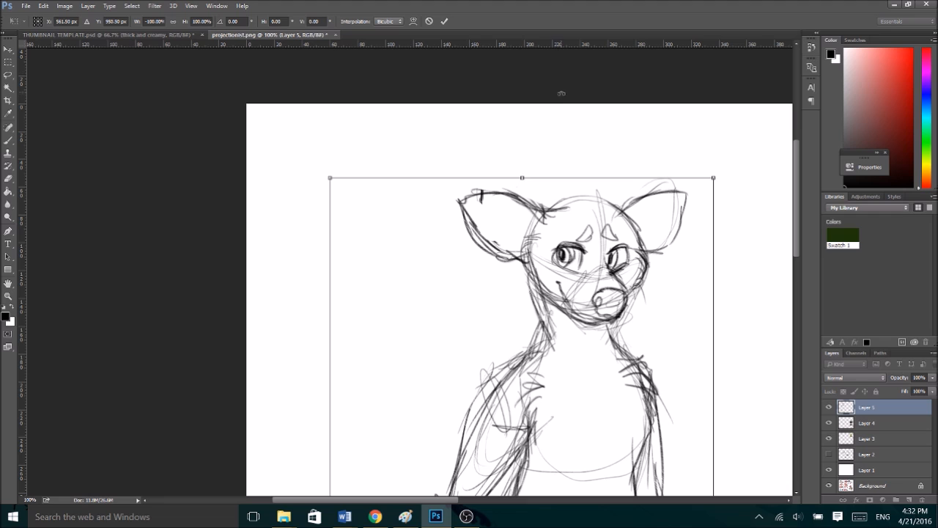
left_click(444, 21)
- Select the larger ear with the Lasso tool, move it slightly closer to the head and deselect it
key("l")
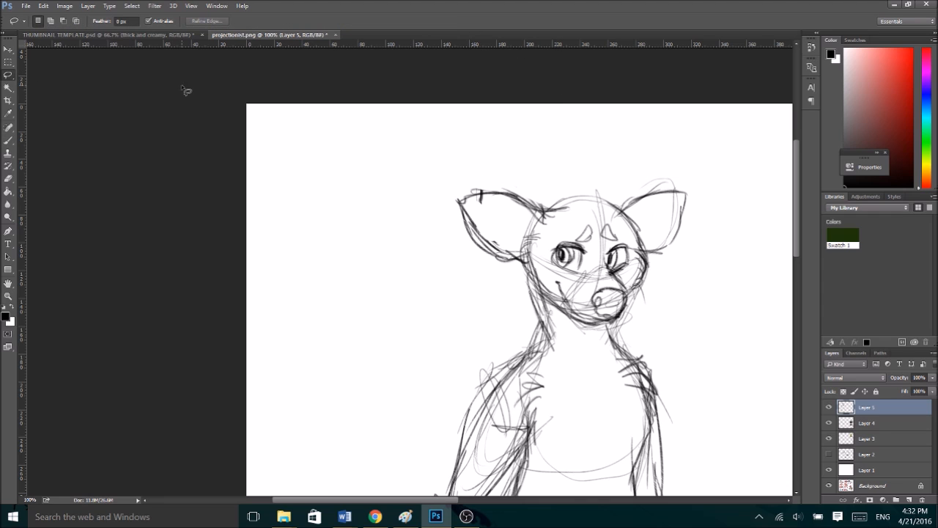
mouse_move(508, 264)
left_mouse_down()
mouse_move(556, 228)
mouse_move(442, 245)
mouse_move(518, 253)
left_mouse_up()
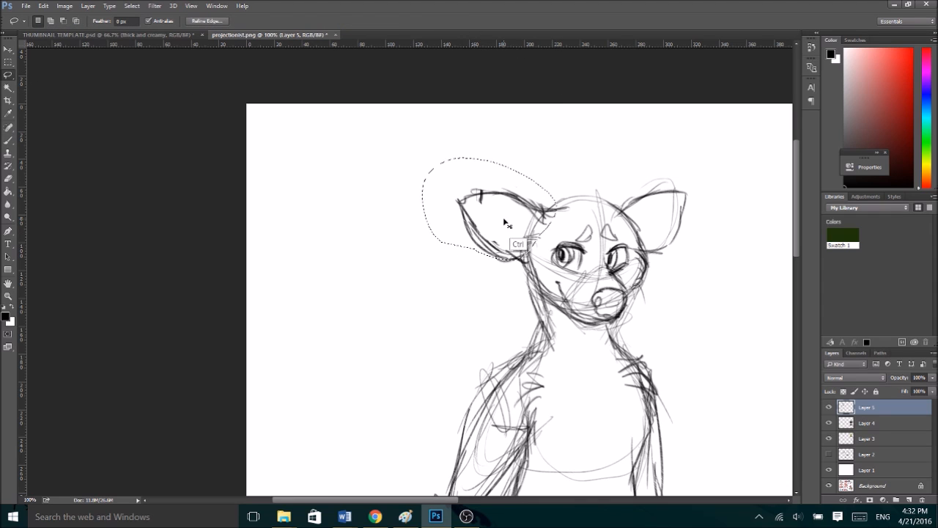
key("ctrl+t")
left_click_drag(523, 212, 538, 211)
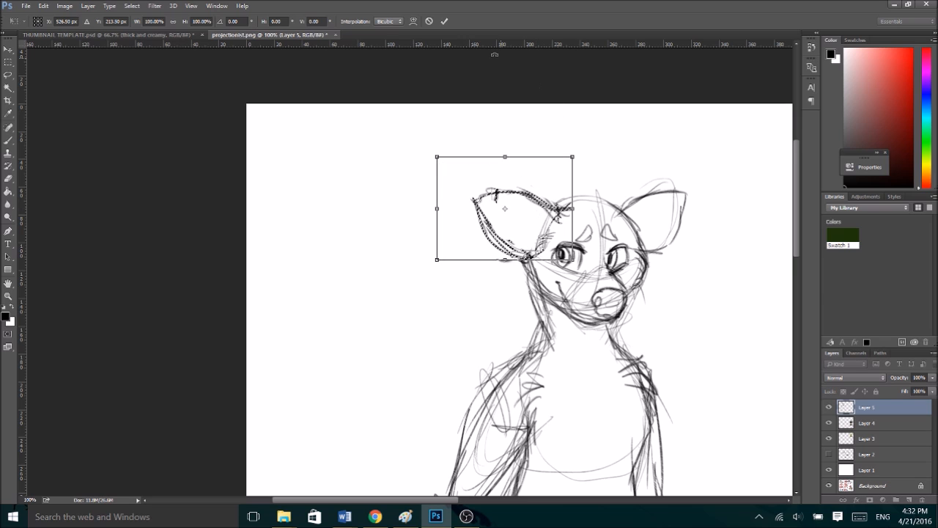
left_click(444, 22)
key("ctrl+d")
- Flip the sketch layer horizontally back to its original orientation
key("ctrl+t")
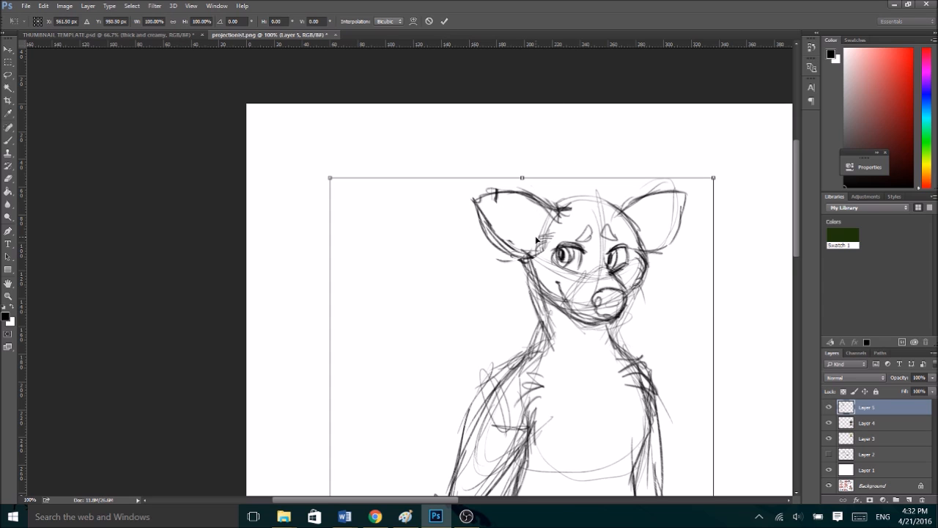
right_click(536, 240)
left_click(579, 397)
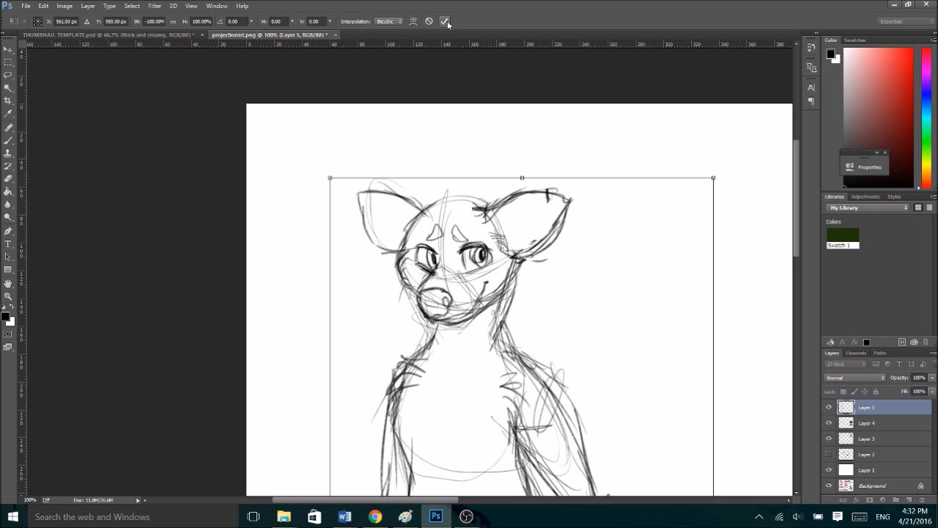
key("Return")
- Sketch a pair of branching antlers with rounded bases on the head, plus a tuft of hair on the forehead
key("b")
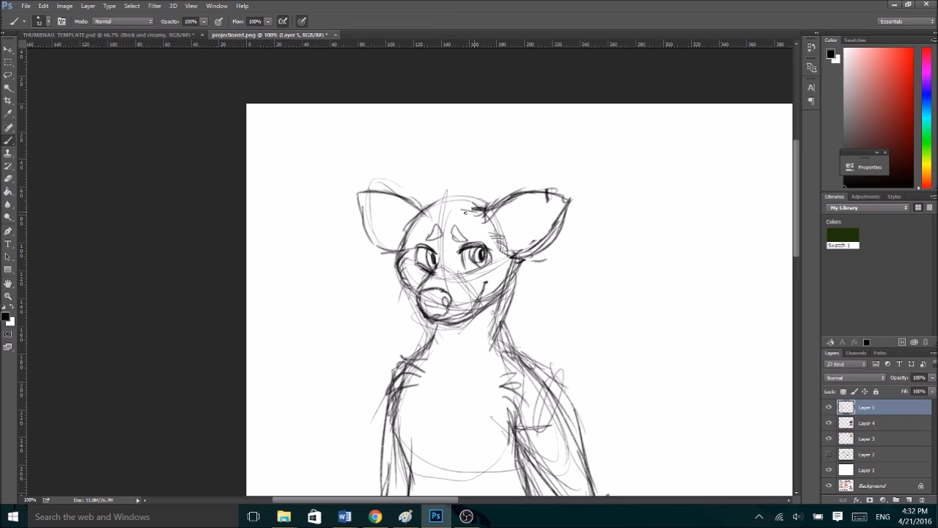
left_click_drag(465, 217, 485, 211)
mouse_move(420, 219)
left_mouse_down()
mouse_move(459, 179)
mouse_move(455, 157)
mouse_move(470, 154)
mouse_move(480, 182)
mouse_move(506, 197)
mouse_move(542, 169)
mouse_move(522, 123)
mouse_move(500, 141)
mouse_move(524, 167)
mouse_move(481, 189)
mouse_move(555, 170)
mouse_move(528, 107)
left_mouse_up()
mouse_move(444, 209)
left_mouse_down()
mouse_move(429, 152)
mouse_move(424, 202)
mouse_move(404, 122)
mouse_move(381, 162)
mouse_move(396, 199)
left_mouse_up()
mouse_move(386, 162)
left_mouse_down()
mouse_move(377, 119)
mouse_move(360, 146)
mouse_move(378, 190)
mouse_move(370, 121)
mouse_move(379, 165)
mouse_move(386, 153)
left_mouse_up()
left_click_drag(467, 193, 453, 178)
mouse_move(453, 177)
left_mouse_down()
mouse_move(463, 190)
mouse_move(420, 187)
mouse_move(429, 199)
left_mouse_up()
mouse_move(429, 199)
left_mouse_down()
mouse_move(431, 174)
mouse_move(448, 197)
left_mouse_up()
mouse_move(448, 198)
left_mouse_down()
mouse_move(413, 196)
mouse_move(430, 247)
mouse_move(447, 251)
mouse_move(441, 219)
mouse_move(451, 256)
left_mouse_up()
mouse_move(456, 215)
left_mouse_down()
mouse_move(451, 230)
mouse_move(539, 192)
left_mouse_up()
- Add inner ear lines and reinforce the outlines of the cheeks and the sides of the head
mouse_move(564, 193)
left_mouse_down()
mouse_move(569, 203)
mouse_move(511, 250)
left_mouse_up()
left_click_drag(417, 223, 396, 199)
mouse_move(396, 198)
left_mouse_down()
mouse_move(357, 194)
mouse_move(401, 248)
left_mouse_up()
left_click_drag(518, 239, 485, 302)
mouse_move(405, 244)
left_mouse_down()
mouse_move(391, 279)
mouse_move(410, 297)
left_mouse_up()
left_click_drag(405, 290, 421, 305)
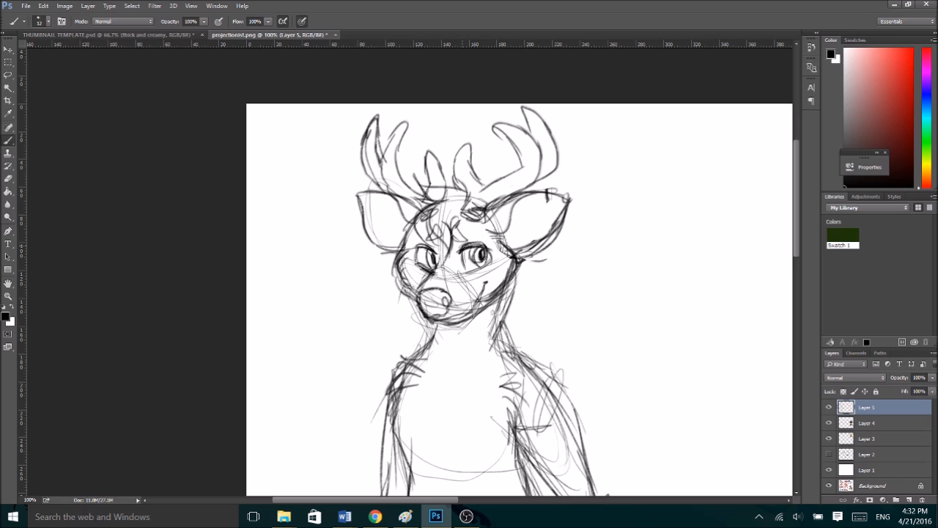
left_click_drag(500, 268, 469, 277)
- Clean up the neck below the larger ear and redraw it flowing into a smoother shoulder line
scroll(797, 213, "down", 6)
left_click_drag(506, 89, 490, 139)
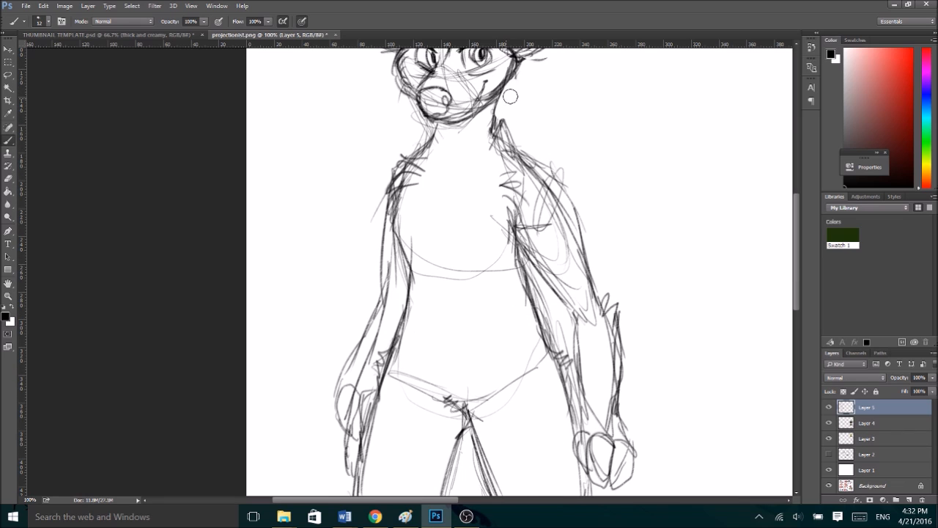
key("ctrl+minus")
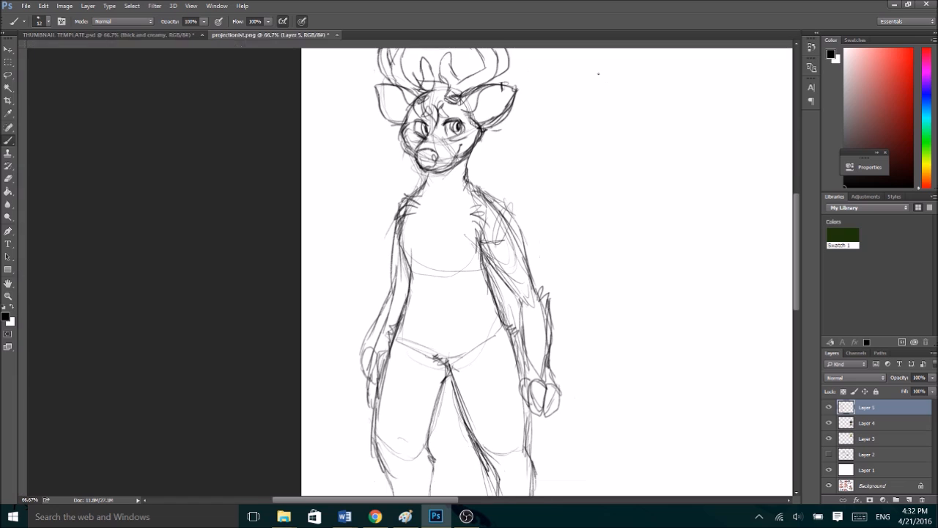
left_click_drag(466, 169, 513, 222)
mouse_move(488, 189)
left_mouse_down()
mouse_move(516, 231)
mouse_move(480, 201)
mouse_move(506, 231)
mouse_move(482, 226)
mouse_move(502, 277)
left_mouse_up()
left_click_drag(468, 173, 488, 192)
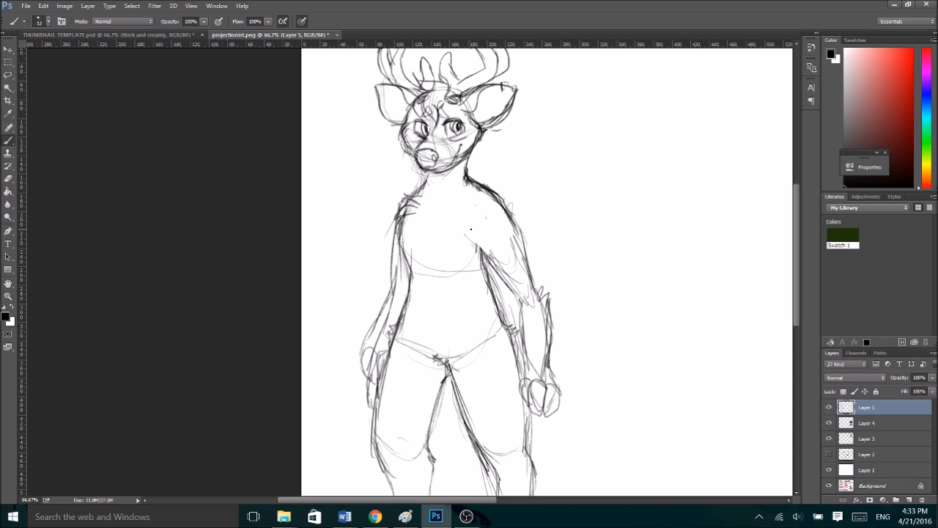
- Redraw the inner and outer contours of the upper arm beneath the reworked shoulder with darker strokes
left_click_drag(475, 233, 507, 277)
left_click_drag(472, 241, 504, 277)
left_click_drag(503, 276, 519, 295)
left_click_drag(503, 198, 532, 258)
left_click_drag(510, 216, 538, 285)
left_click_drag(502, 278, 521, 296)
- Refine the forearm outline down to the wrist and add fur strokes at the elbow of the same arm
left_click_drag(538, 250, 519, 324)
mouse_move(532, 303)
left_mouse_down()
mouse_move(521, 359)
mouse_move(529, 373)
left_mouse_up()
left_click_drag(541, 356, 544, 374)
left_click_drag(548, 308, 550, 355)
left_click_drag(548, 276, 536, 317)
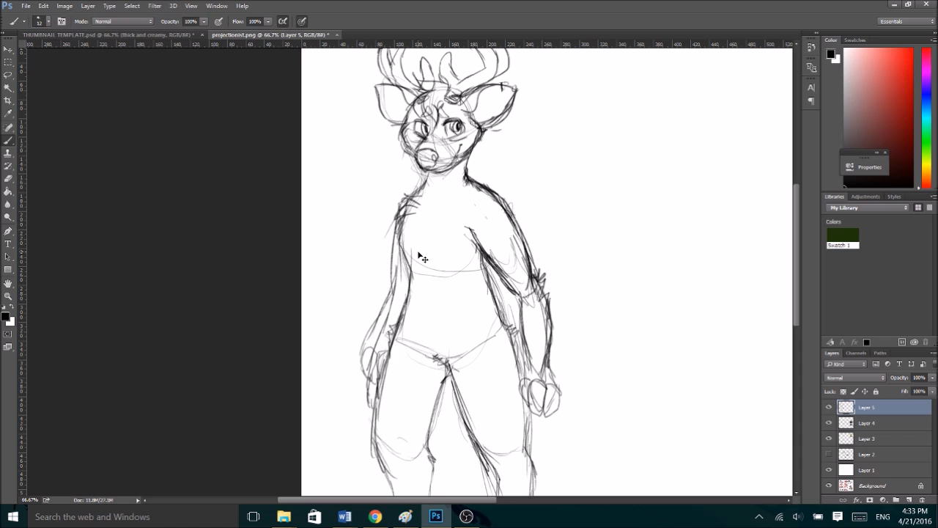
- Flip the full-body sketch horizontally to check the pose
key("ctrl+minus")
key("ctrl+t")
right_click(297, 254)
left_click(364, 415)
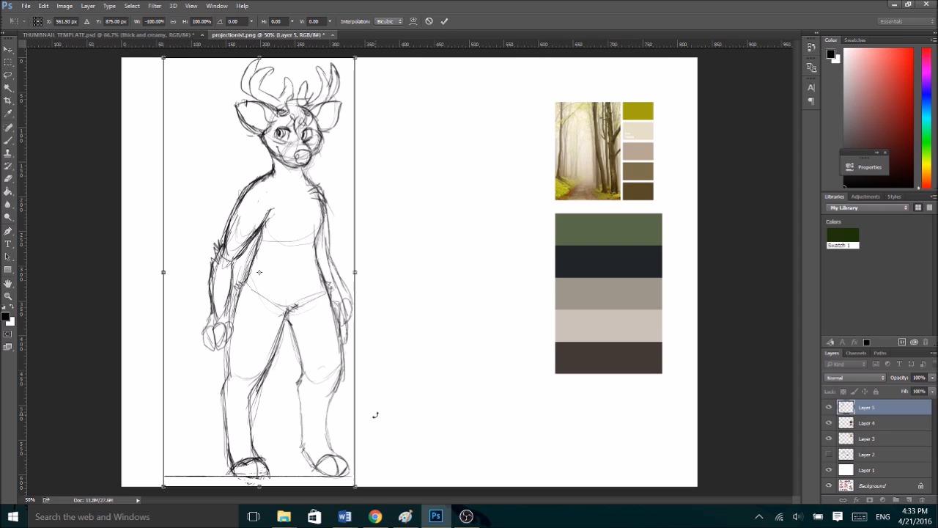
left_click(444, 21)
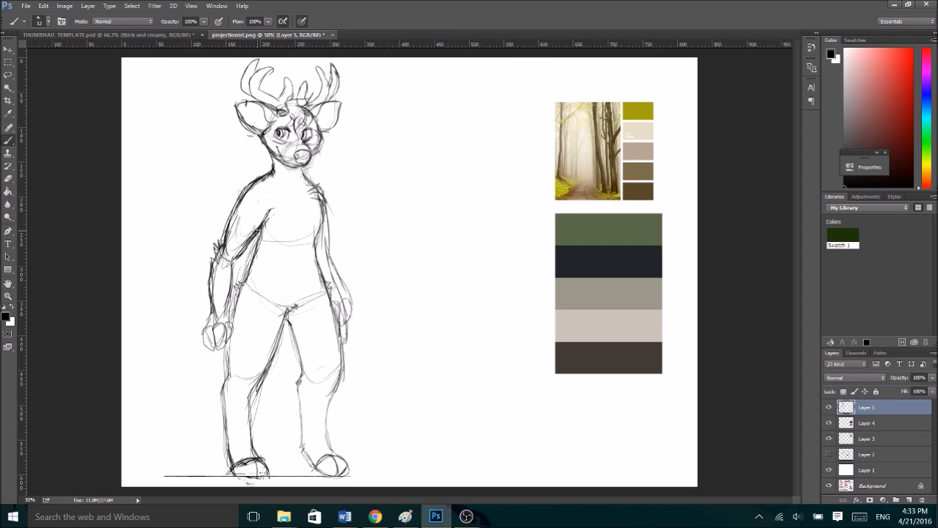
- Refine the waist, neck, forearms and nearer hand, redrawing that hand as a rounder fist
left_click_drag(257, 248, 244, 297)
left_click_drag(319, 214, 318, 255)
left_click_drag(277, 161, 288, 176)
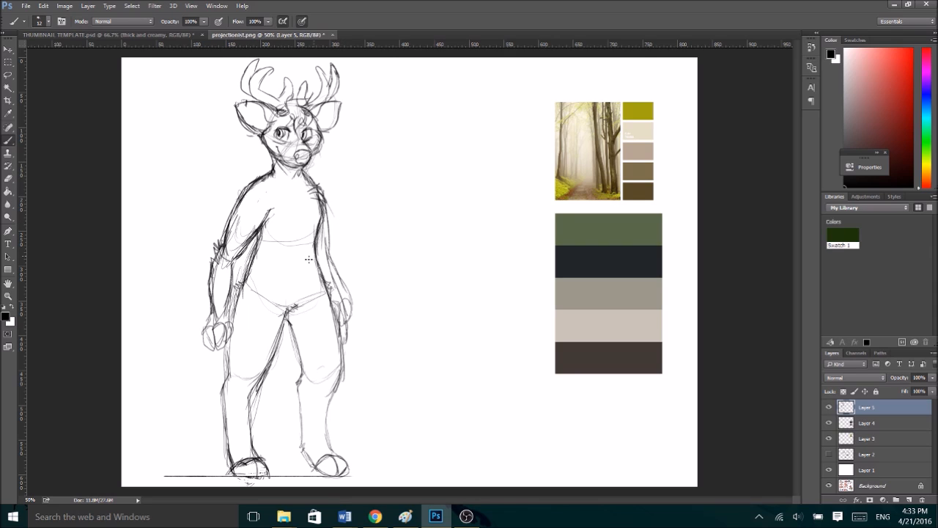
mouse_move(200, 330)
left_mouse_down()
mouse_move(212, 349)
mouse_move(207, 323)
mouse_move(224, 347)
mouse_move(213, 349)
left_mouse_up()
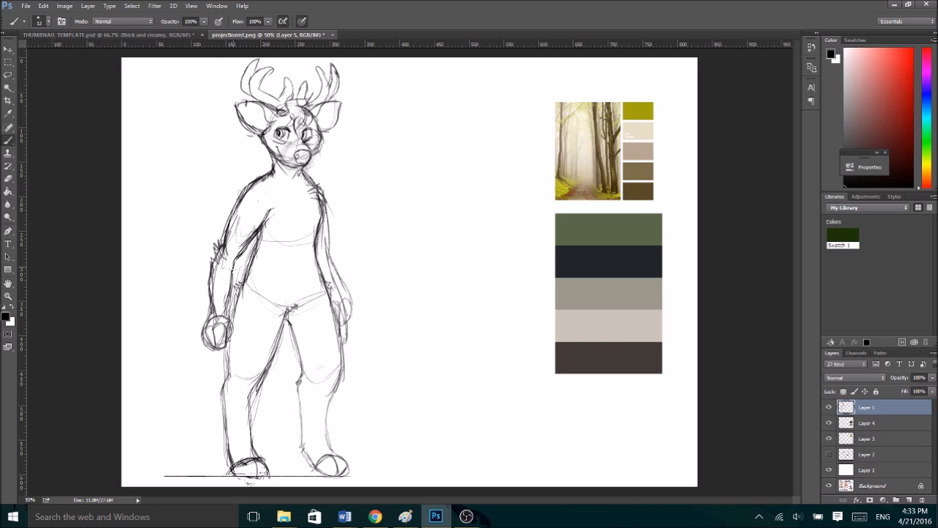
left_click_drag(209, 265, 208, 298)
left_click_drag(327, 260, 344, 304)
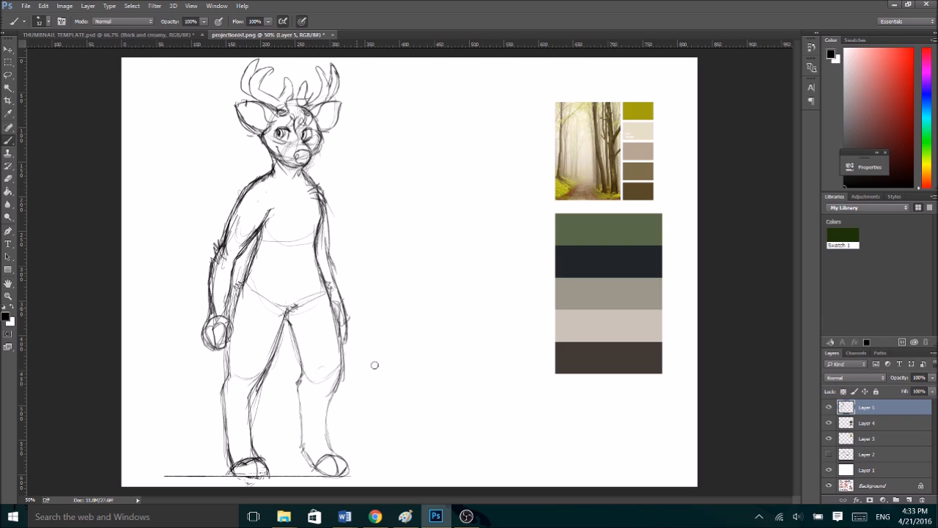
- Reinforce the lower leg, foot and knee lines, and clean up the waist contour beside the nearer arm
mouse_move(319, 464)
left_mouse_down()
mouse_move(328, 474)
mouse_move(315, 470)
mouse_move(346, 471)
mouse_move(341, 453)
mouse_move(349, 472)
mouse_move(326, 434)
mouse_move(336, 386)
left_mouse_up()
mouse_move(270, 358)
left_mouse_down()
mouse_move(269, 375)
mouse_move(335, 373)
mouse_move(301, 382)
left_mouse_up()
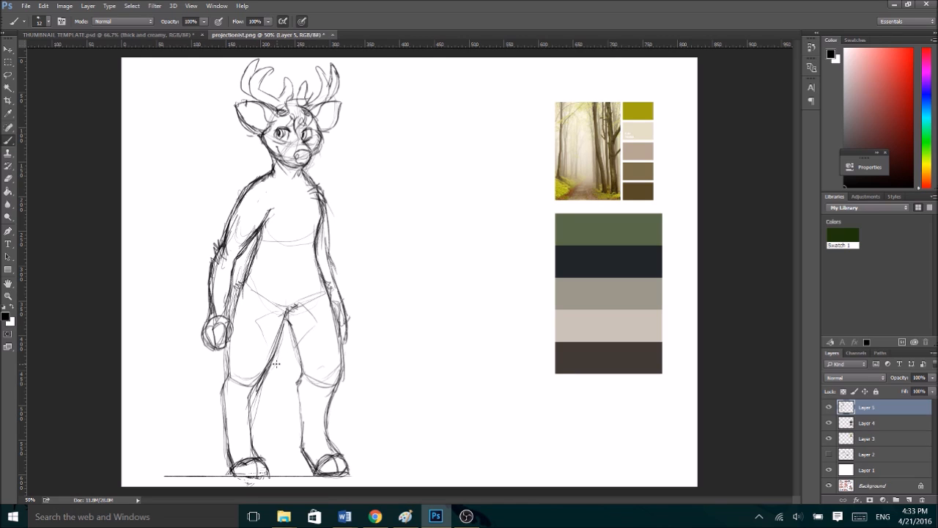
left_click_drag(253, 262, 230, 304)
left_click_drag(260, 234, 239, 286)
mouse_move(261, 251)
left_mouse_down()
mouse_move(235, 295)
mouse_move(248, 266)
left_mouse_up()
key("ctrl+z")
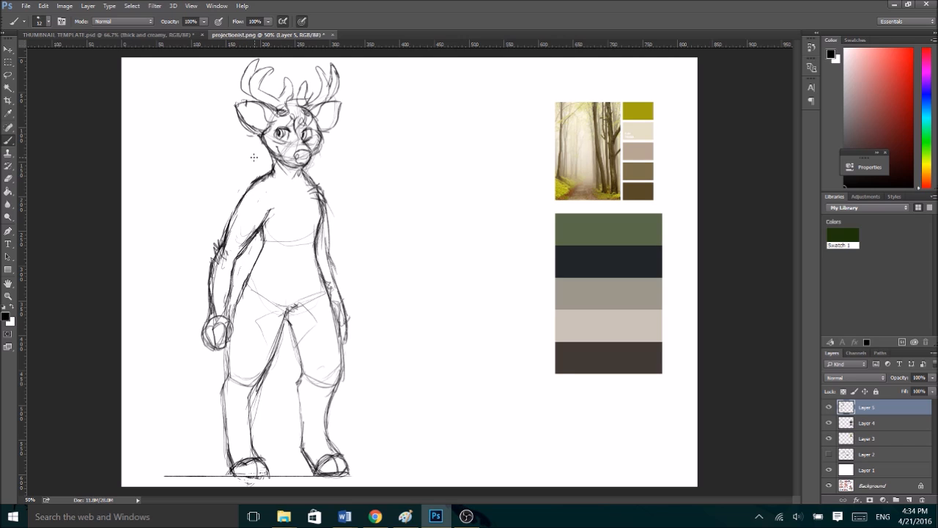
- Flip the sketch horizontally again and shift it slightly down and toward the canvas's outer edge
key("ctrl+t")
right_click(342, 247)
left_click(388, 407)
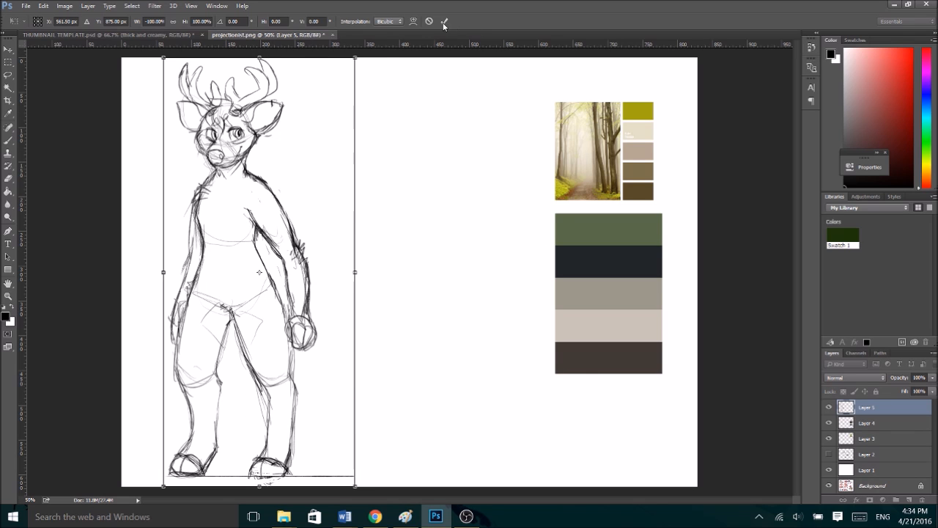
mouse_move(268, 224)
left_mouse_down()
mouse_move(258, 220)
mouse_move(259, 229)
left_mouse_up()
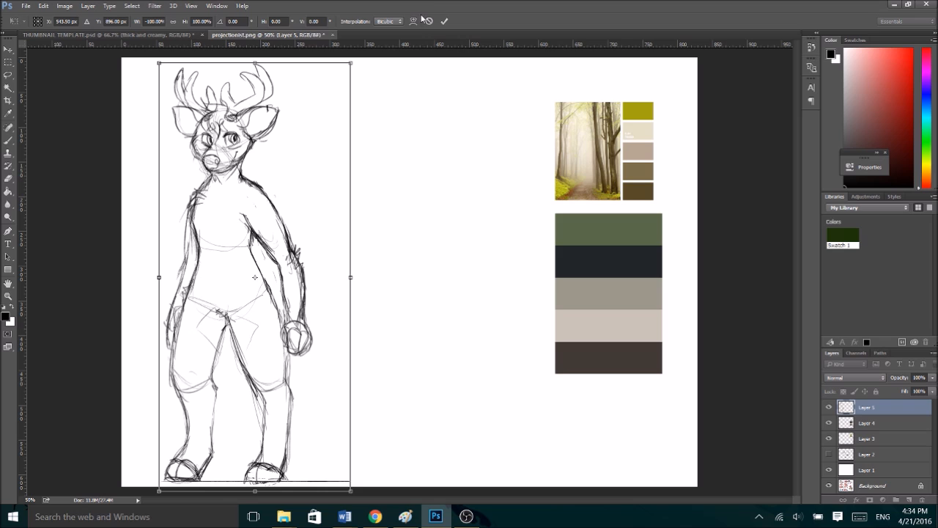
left_click(444, 21)
- Lower the sketch layer's opacity until its lines are faint, and add a new layer above it for line art
left_click(933, 378)
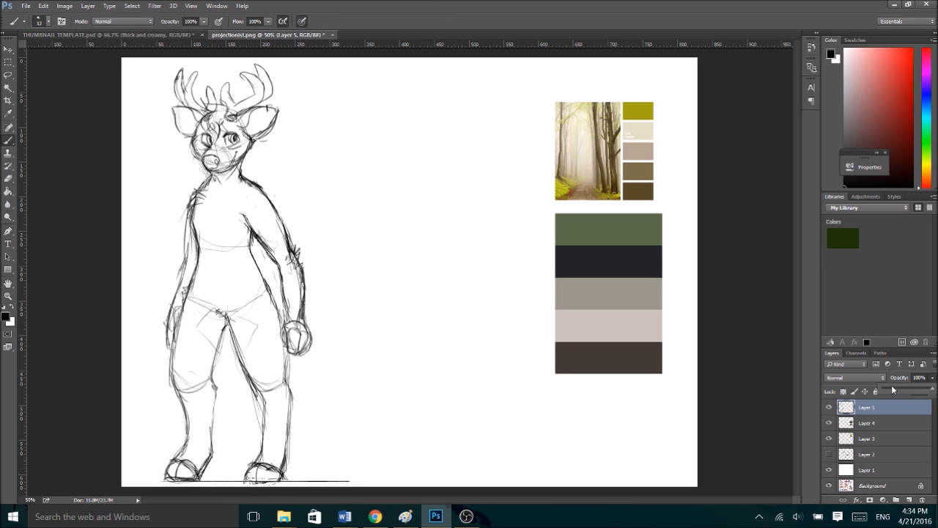
left_click(893, 389)
left_click(909, 499)
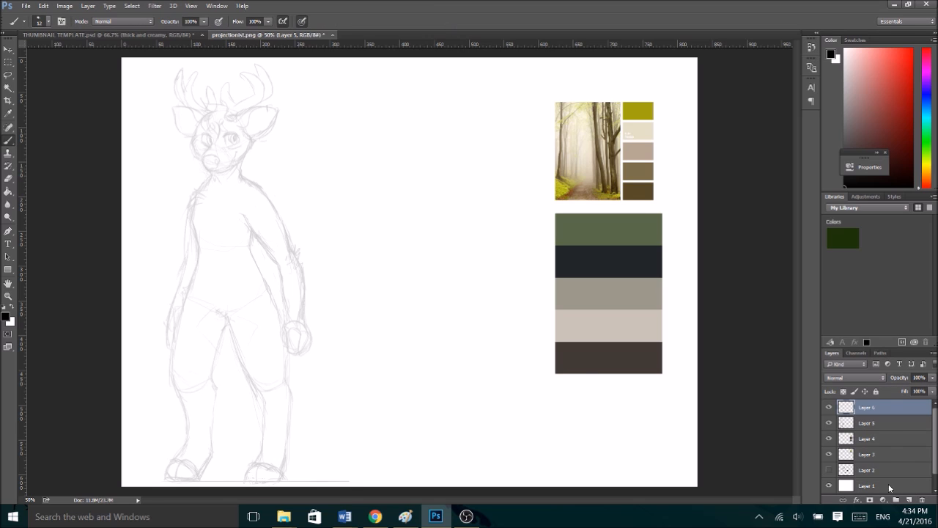
- Ink the nose with a filled nostril, the smiling mouth and the chin over the faint sketch on the new layer
key("ctrl+plus")
key("ctrl+plus")
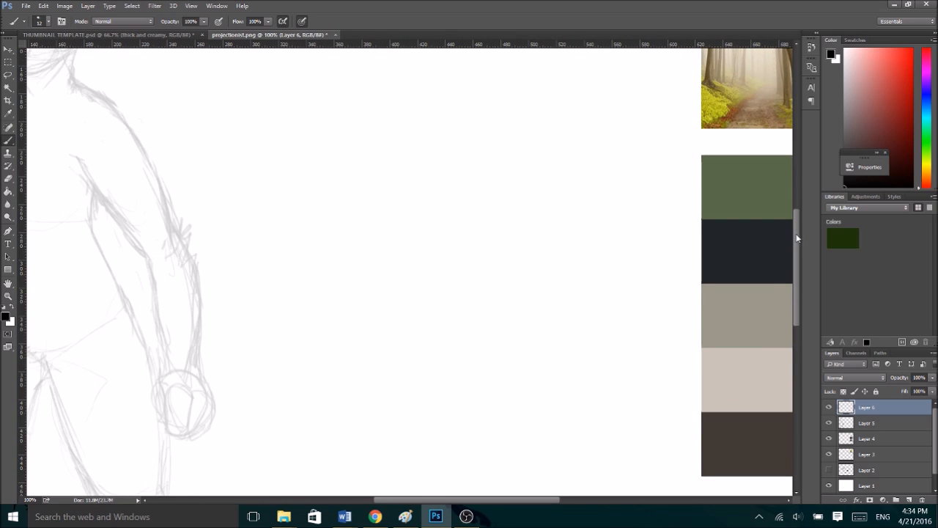
left_click_drag(799, 234, 799, 174)
scroll(402, 484, "left", 10)
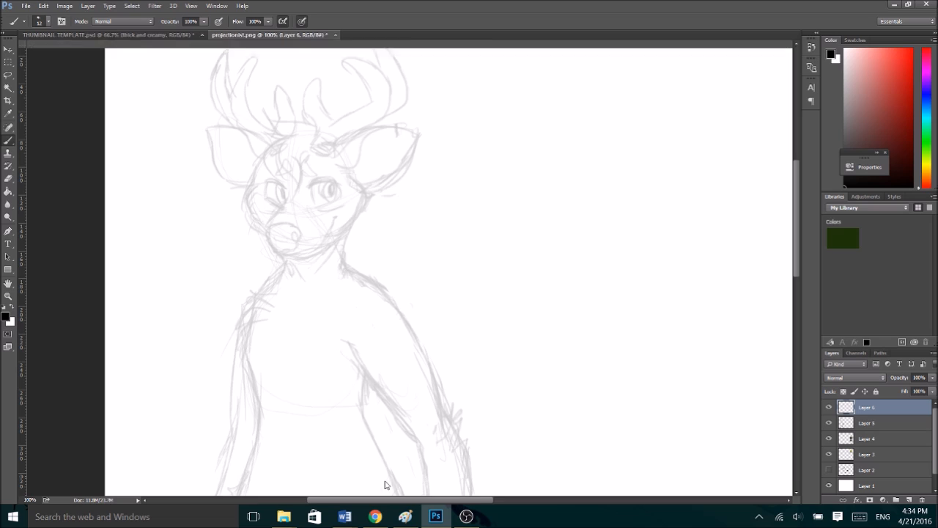
key("ctrl+plus")
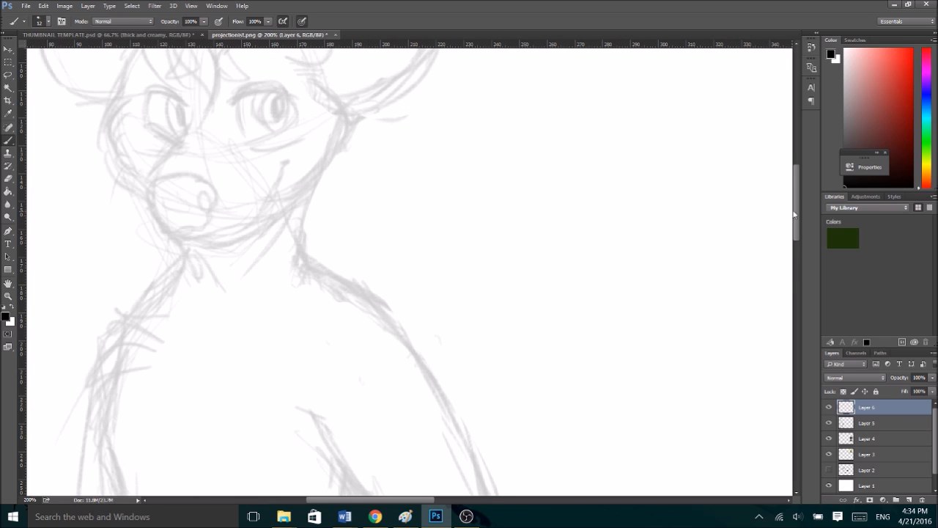
scroll(790, 211, "up", 3)
scroll(432, 484, "left", 4)
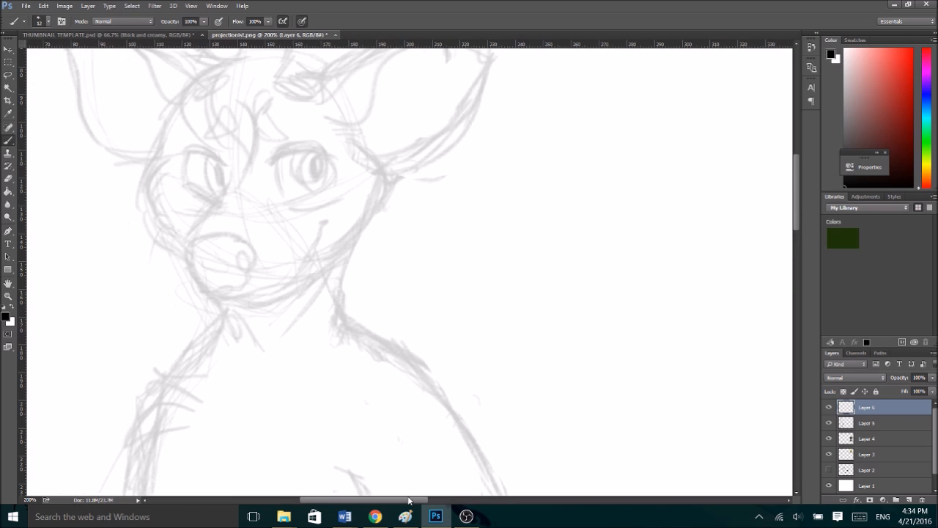
mouse_move(246, 245)
left_mouse_down()
mouse_move(289, 234)
mouse_move(315, 249)
left_mouse_up()
mouse_move(248, 239)
left_mouse_down()
mouse_move(243, 254)
mouse_move(266, 293)
mouse_move(276, 300)
mouse_move(264, 291)
mouse_move(317, 292)
left_mouse_up()
mouse_move(313, 248)
left_mouse_down()
mouse_move(296, 262)
mouse_move(310, 268)
mouse_move(307, 255)
mouse_move(297, 265)
mouse_move(312, 266)
mouse_move(305, 280)
mouse_move(314, 291)
mouse_move(306, 258)
left_mouse_up()
mouse_move(249, 267)
left_mouse_down()
mouse_move(342, 290)
mouse_move(358, 280)
mouse_move(384, 222)
mouse_move(365, 262)
mouse_move(384, 231)
left_mouse_up()
mouse_move(284, 300)
left_mouse_down()
mouse_move(297, 309)
mouse_move(345, 301)
mouse_move(403, 254)
left_mouse_up()
- Ink both eye outlines with thick upper lids and connect the farther eye to the nose with the muzzle line
mouse_move(330, 156)
left_mouse_down()
mouse_move(359, 144)
mouse_move(396, 167)
mouse_move(330, 156)
mouse_move(378, 152)
mouse_move(335, 182)
mouse_move(339, 195)
mouse_move(333, 163)
mouse_move(342, 198)
left_mouse_up()
mouse_move(384, 155)
left_mouse_down()
mouse_move(390, 183)
mouse_move(345, 198)
mouse_move(387, 179)
mouse_move(379, 184)
mouse_move(389, 159)
mouse_move(347, 198)
left_mouse_up()
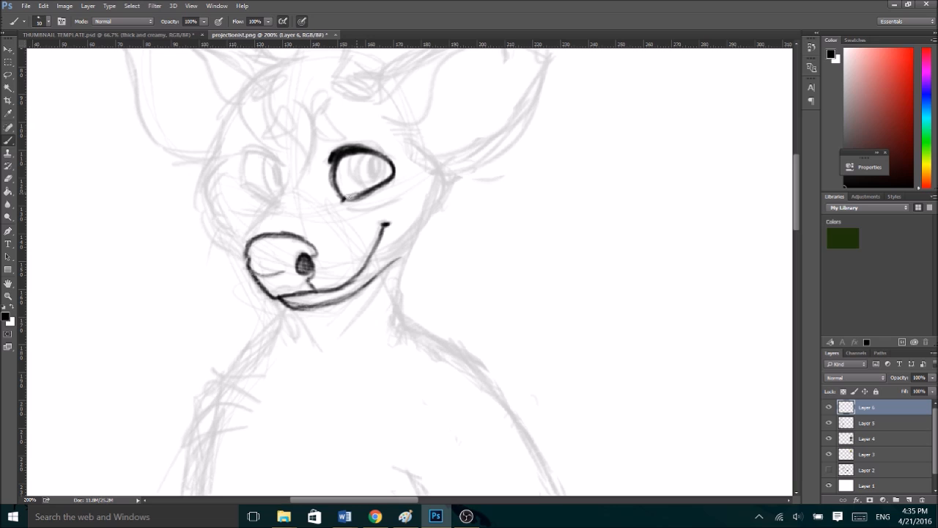
left_click_drag(333, 162, 341, 199)
mouse_move(279, 158)
left_mouse_down()
mouse_move(280, 195)
mouse_move(243, 235)
mouse_move(248, 250)
mouse_move(260, 211)
mouse_move(284, 196)
mouse_move(255, 225)
mouse_move(255, 256)
left_mouse_up()
key("e")
key("b")
mouse_move(272, 157)
left_mouse_down()
mouse_move(242, 153)
mouse_move(278, 157)
mouse_move(242, 152)
mouse_move(277, 160)
mouse_move(282, 167)
mouse_move(244, 178)
mouse_move(257, 196)
mouse_move(275, 197)
left_mouse_up()
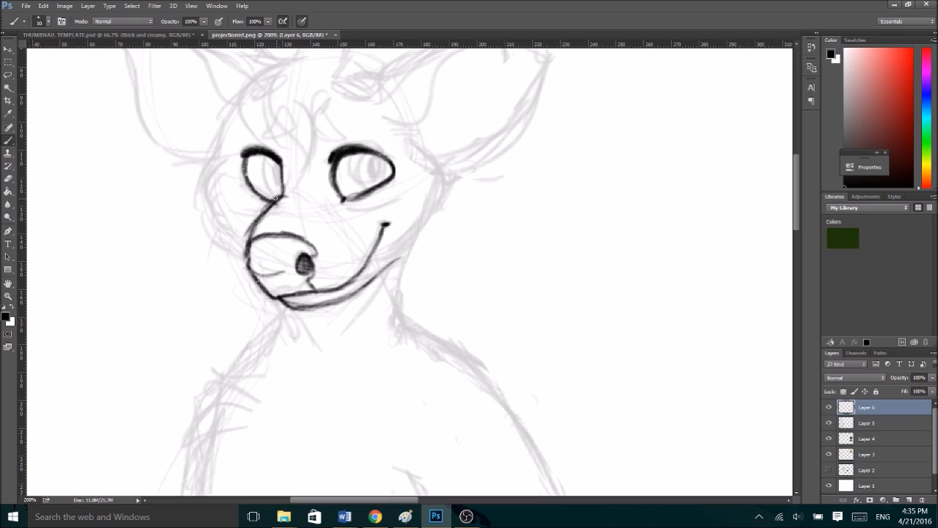
- Draw curved irises and dark filled pupils inside both eyes
mouse_move(354, 153)
left_mouse_down()
mouse_move(381, 176)
mouse_move(377, 154)
mouse_move(356, 151)
mouse_move(374, 182)
left_mouse_up()
mouse_move(265, 153)
left_mouse_down()
mouse_move(277, 192)
mouse_move(259, 175)
mouse_move(265, 193)
left_mouse_up()
left_click_drag(366, 157, 373, 167)
left_click_drag(270, 167, 271, 176)
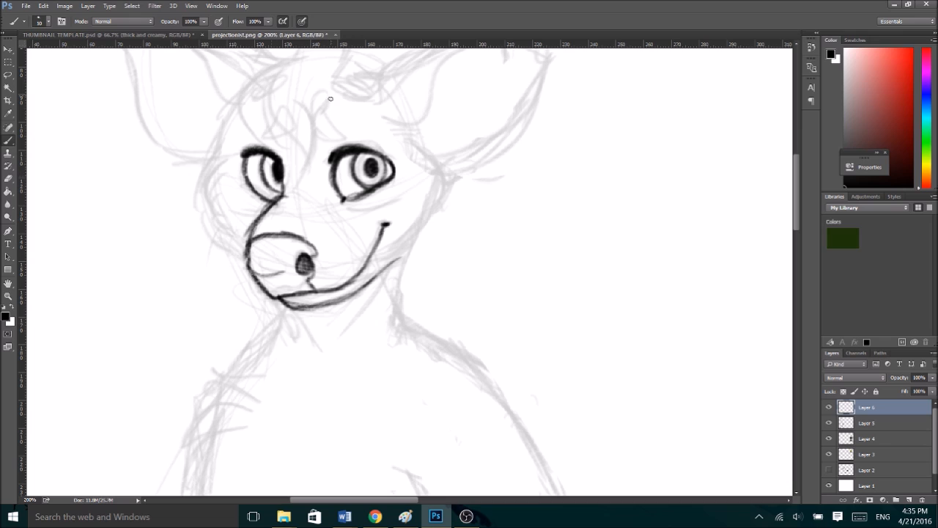
- Add short crease lines above both upper lids and draw an oval brow mark over each eye
mouse_move(333, 151)
left_mouse_down()
mouse_move(327, 139)
mouse_move(357, 137)
left_mouse_up()
key("ctrl+alt+z")
key("ctrl+alt+z")
left_click_drag(334, 141, 349, 139)
mouse_move(269, 143)
left_mouse_down()
mouse_move(343, 132)
mouse_move(317, 125)
mouse_move(334, 135)
left_mouse_up()
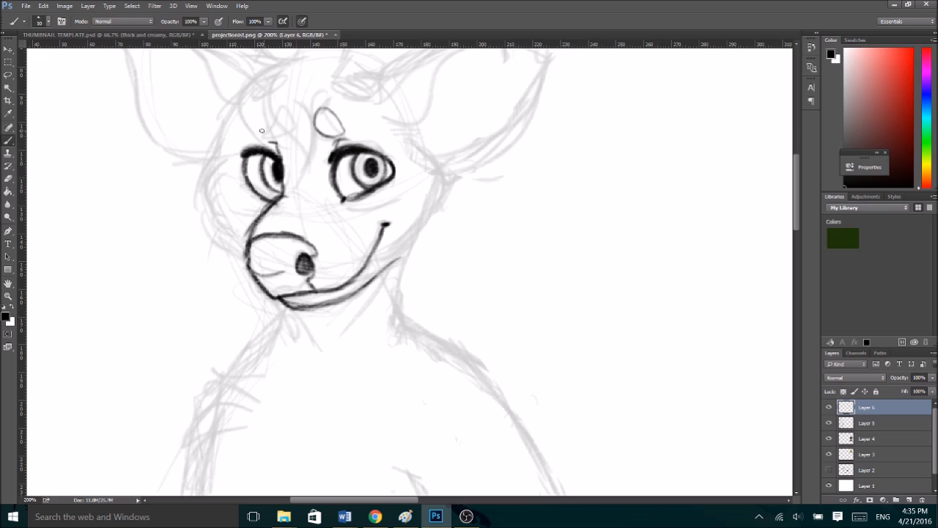
mouse_move(262, 136)
left_mouse_down()
mouse_move(278, 109)
mouse_move(262, 134)
left_mouse_up()
key("ctrl+z")
mouse_move(267, 117)
left_mouse_down()
mouse_move(286, 115)
mouse_move(262, 125)
left_mouse_up()
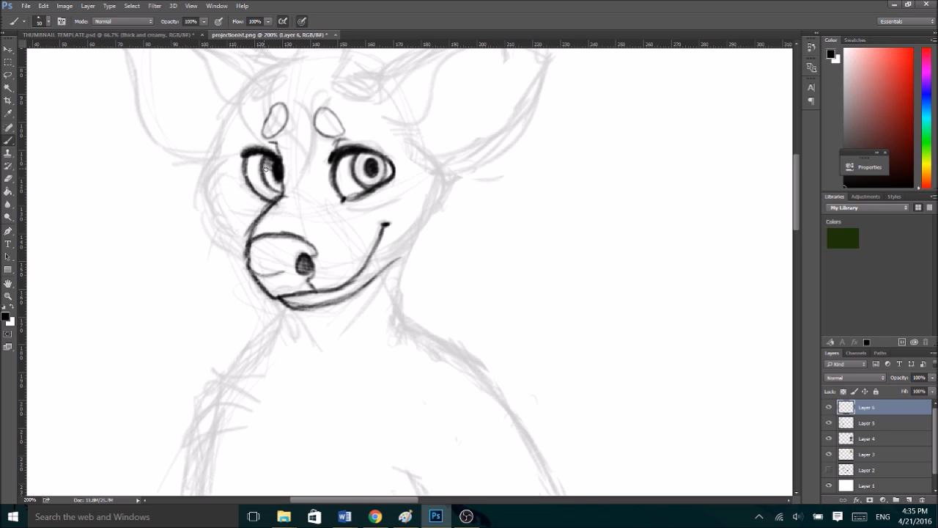
- Shade the irises with fine strokes beneath the upper lids
mouse_move(367, 155)
left_mouse_down()
mouse_move(381, 156)
mouse_move(353, 158)
left_mouse_up()
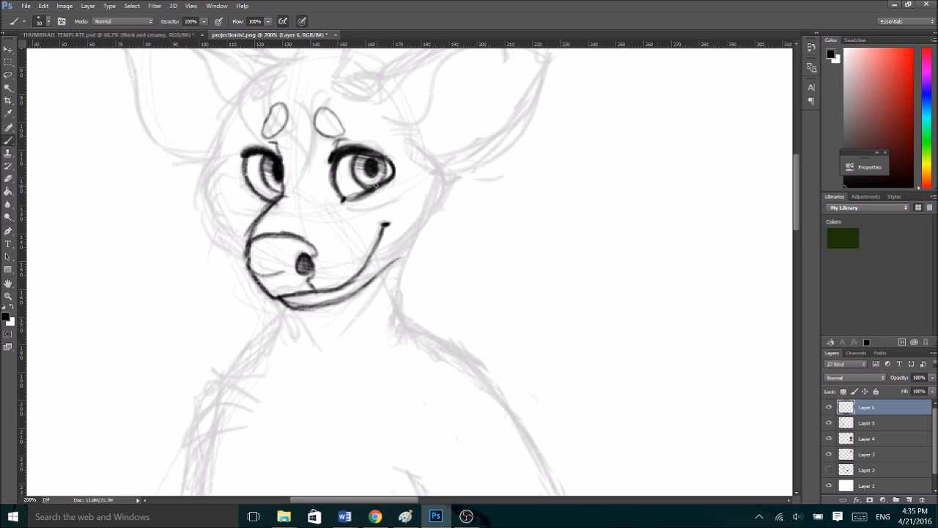
left_click_drag(351, 148, 382, 159)
key("ctrl+minus")
key("ctrl+plus")
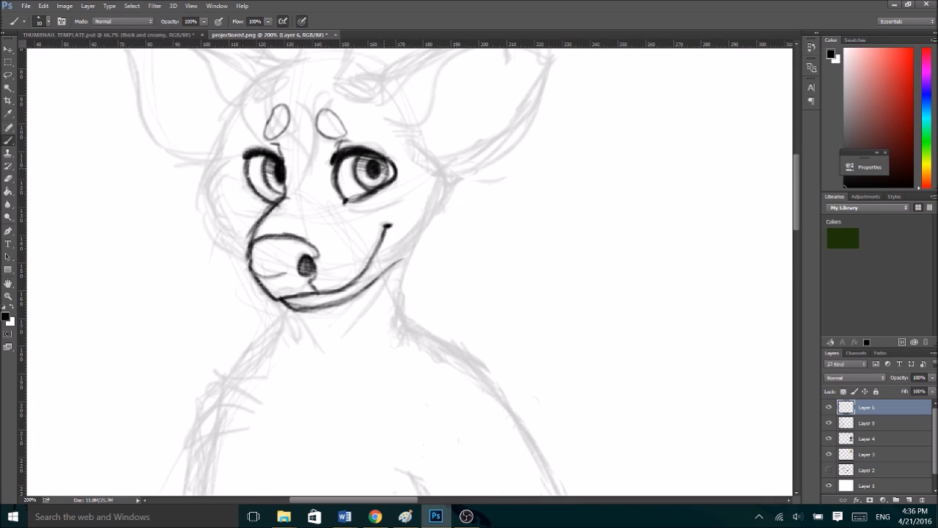
- Draw a freehand selection around the inked nose, mouth and chin
key("l")
mouse_move(291, 198)
left_mouse_down()
mouse_move(394, 319)
mouse_move(360, 227)
mouse_move(291, 198)
left_mouse_up()
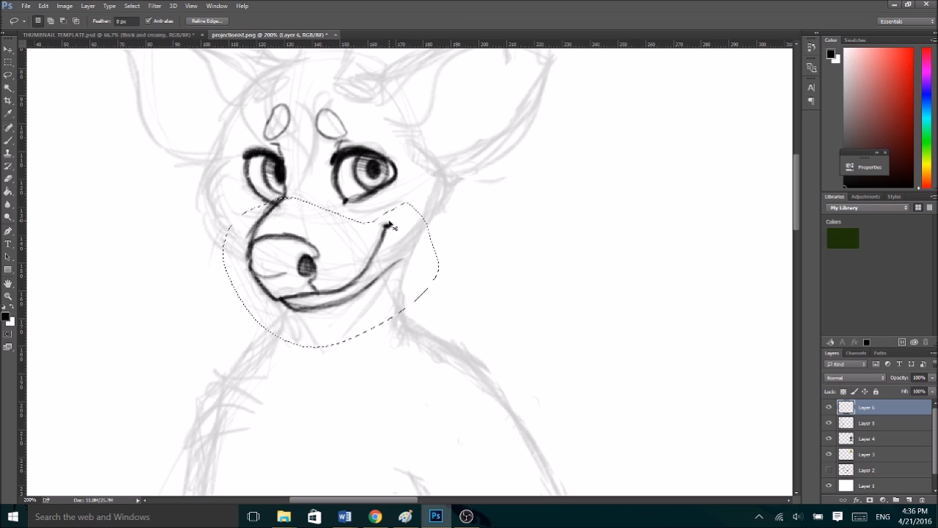
- Try rotating the selected muzzle by about 5.7 degrees and shifting it towards the far side of the face
key("ctrl+t")
left_click_drag(453, 205, 456, 211)
left_click_drag(342, 261, 389, 249)
left_click_drag(459, 262, 459, 269)
left_click_drag(377, 269, 370, 274)
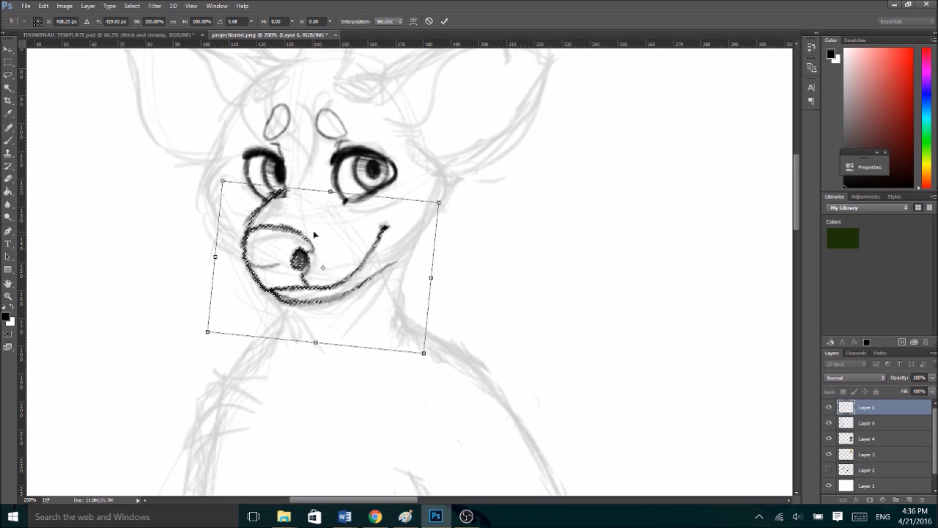
left_click(446, 22)
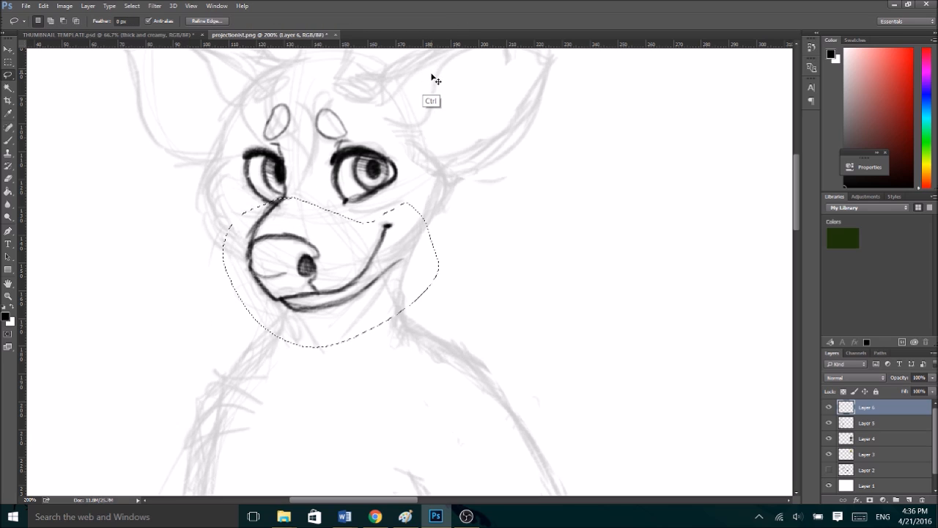
left_click(432, 76)
key("ctrl+z")
key("ctrl+z")
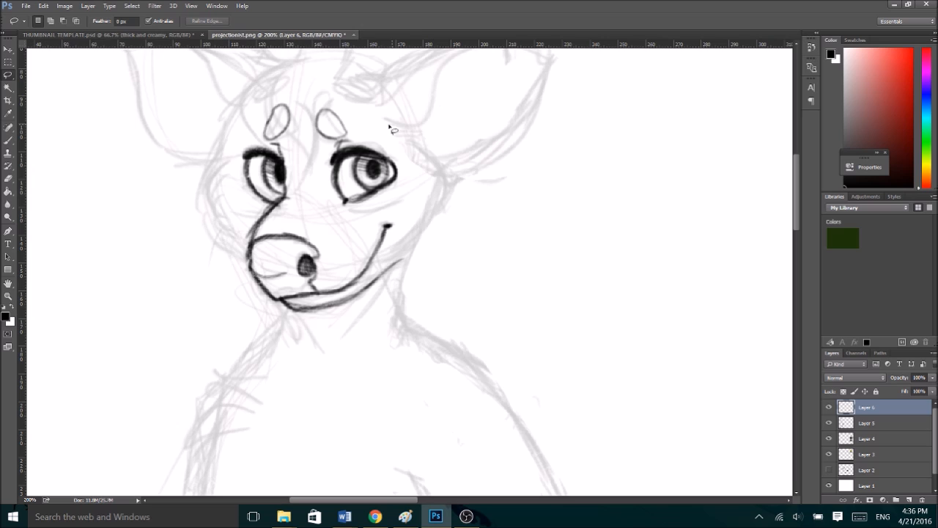
left_click(43, 6)
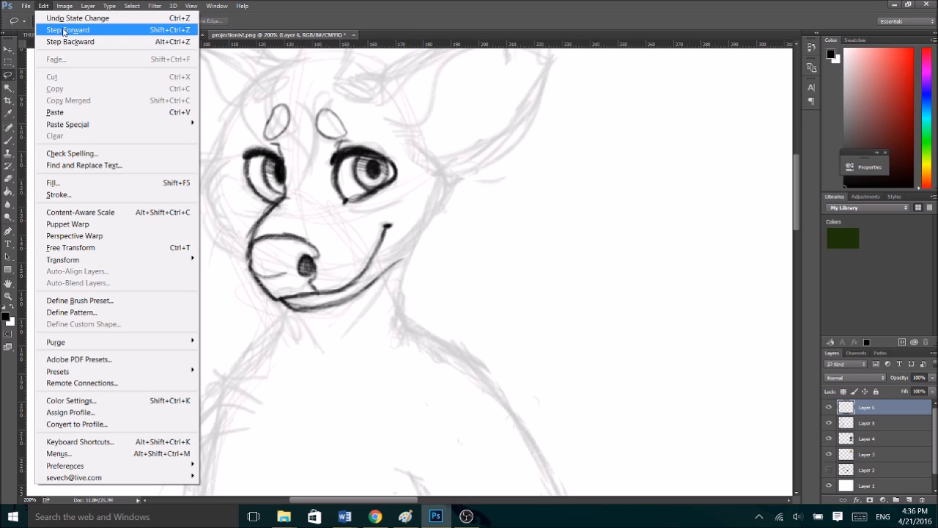
left_click(58, 29)
left_click(43, 5)
left_click(62, 42)
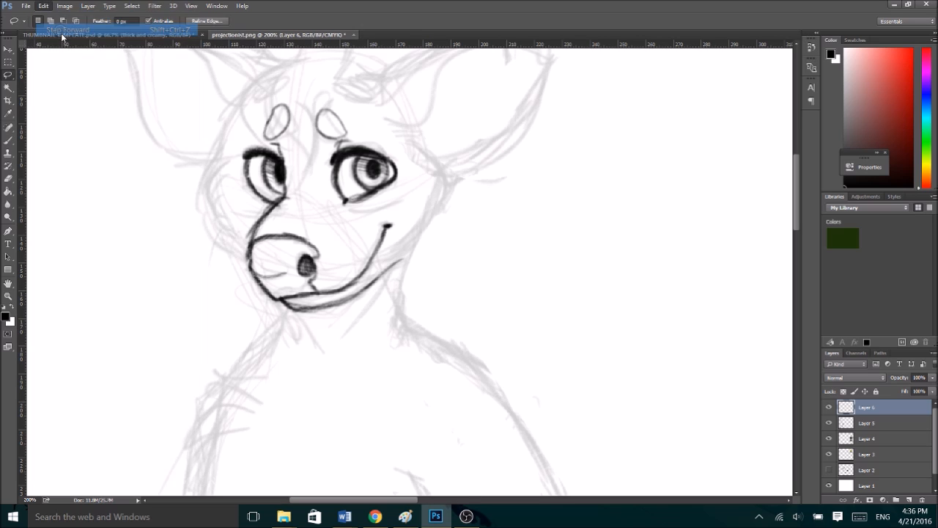
left_click(44, 6)
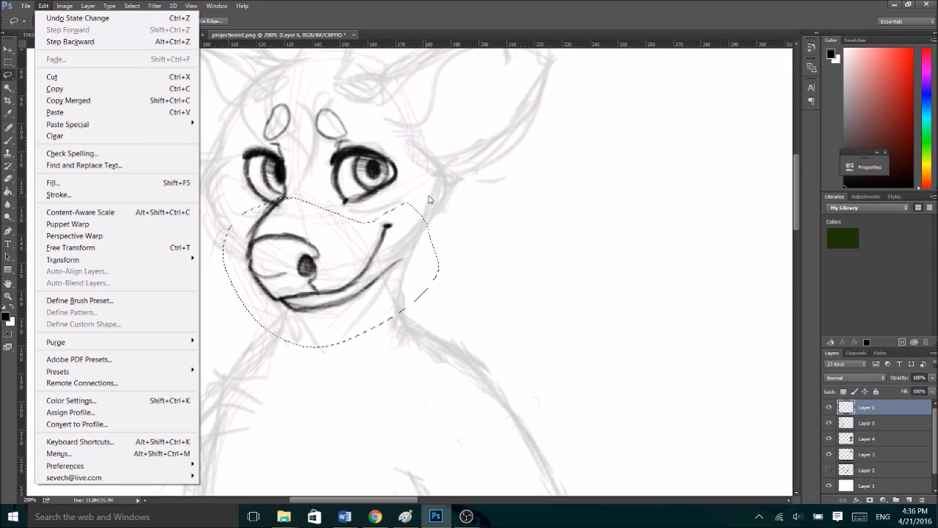
key("ctrl+d")
key("ctrl+t")
left_click_drag(464, 185, 465, 196)
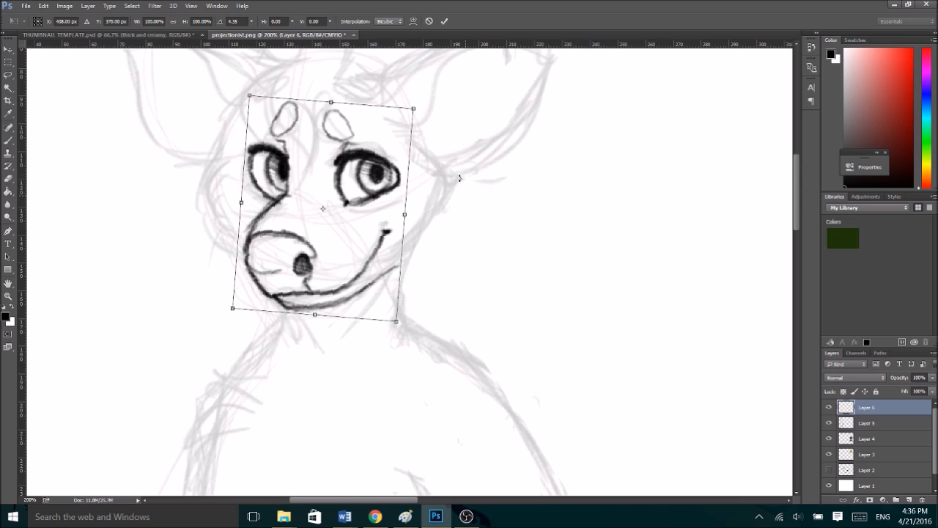
left_click(430, 21)
key("ctrl+alt+z")
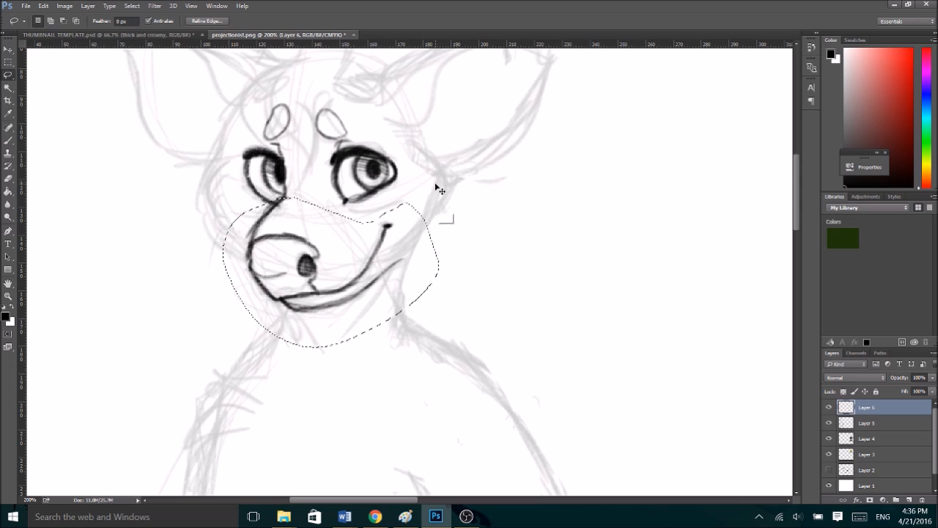
- Shift the selected muzzle slightly up and towards the far cheek with a slight rotation, apply the transformation and deselect
key("ctrl+t")
left_click_drag(383, 238, 375, 235)
left_click_drag(461, 188, 459, 190)
left_click_drag(387, 243, 389, 241)
left_click(445, 21)
key("ctrl+d")
- Erase the leftover line below the farther eye and redraw the muzzle line from that eye to the nose
key("e")
left_click_drag(278, 195, 270, 210)
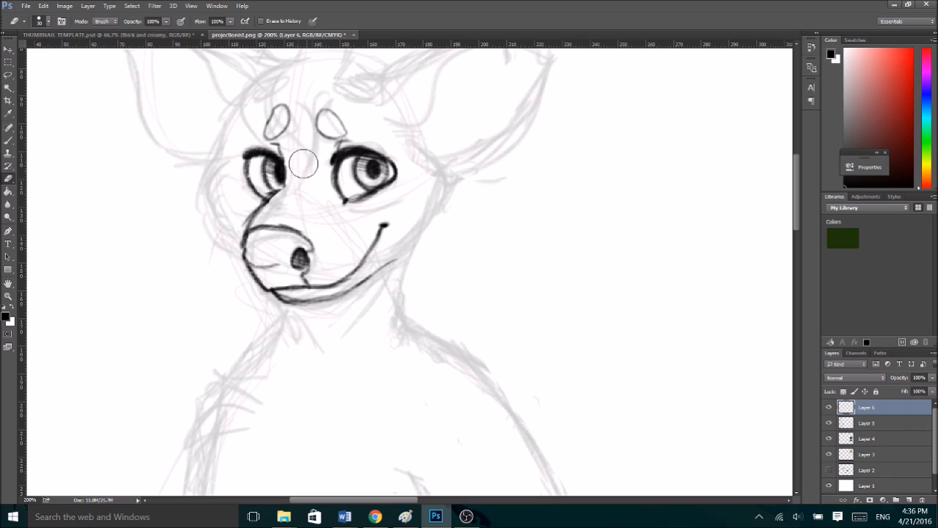
key("b")
mouse_move(283, 179)
left_mouse_down()
mouse_move(240, 240)
mouse_move(246, 234)
mouse_move(245, 259)
mouse_move(265, 297)
mouse_move(248, 262)
left_mouse_up()
key("ctrl+alt+z")
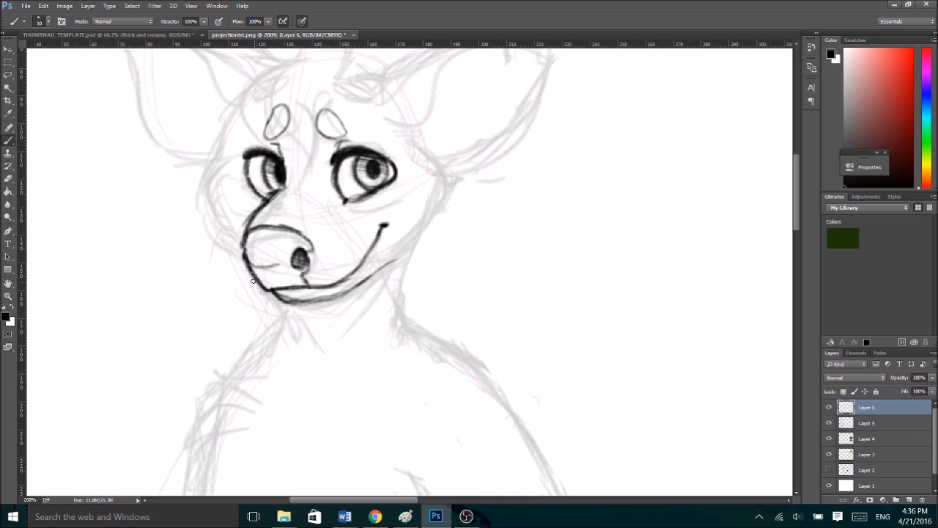
- Draw short crease lines beneath both eyes
scroll(255, 287, "down", 3)
scroll(254, 287, "up", 3)
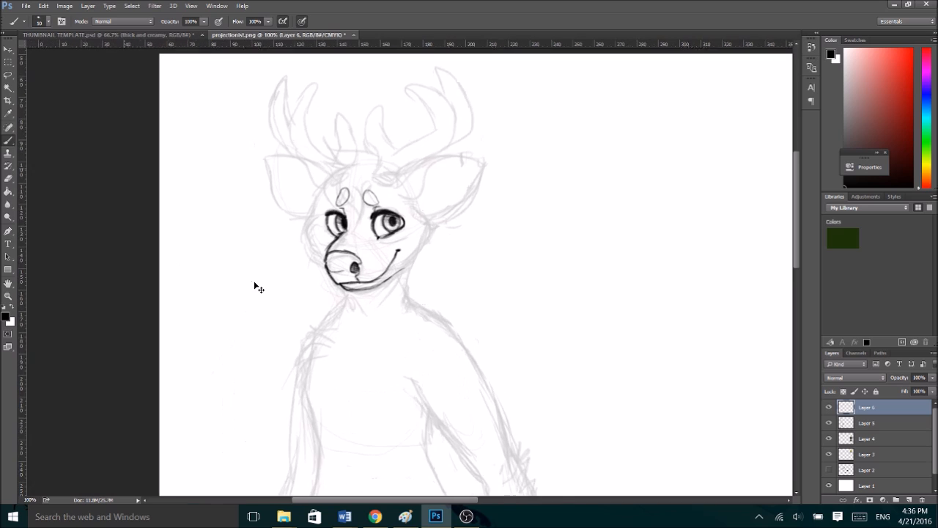
mouse_move(349, 208)
left_mouse_down()
mouse_move(386, 209)
mouse_move(409, 190)
left_mouse_up()
left_click_drag(250, 201, 268, 200)
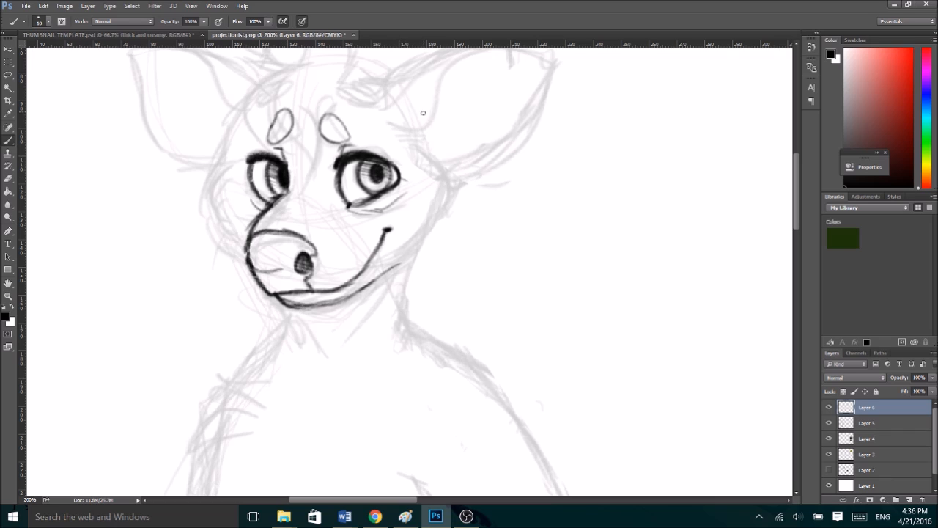
- Ink the outer contours of both cheeks with layered fur strokes running down to the jaw and muzzle
mouse_move(416, 139)
left_mouse_down()
mouse_move(441, 166)
mouse_move(445, 207)
mouse_move(434, 228)
mouse_move(432, 190)
mouse_move(434, 229)
mouse_move(431, 197)
mouse_move(425, 239)
mouse_move(430, 206)
mouse_move(393, 265)
left_mouse_up()
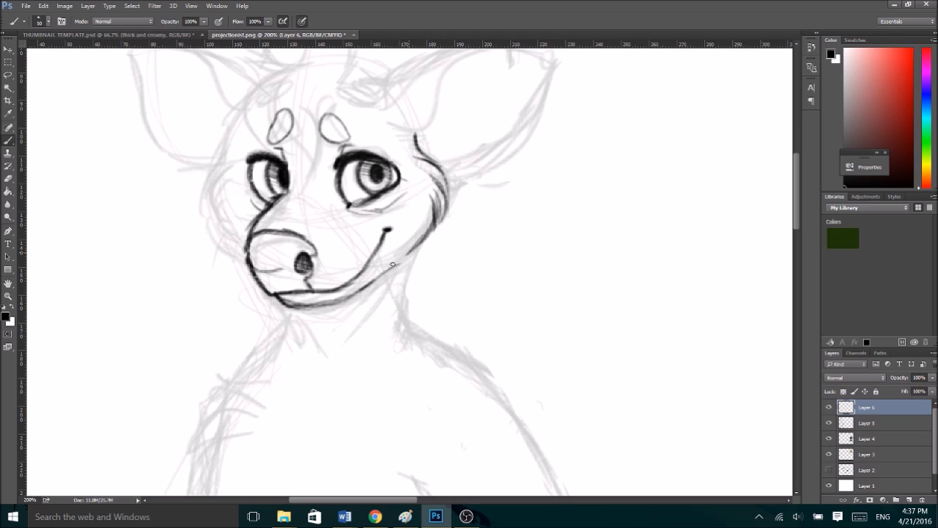
mouse_move(225, 144)
left_mouse_down()
mouse_move(222, 173)
mouse_move(201, 187)
mouse_move(215, 217)
mouse_move(228, 187)
mouse_move(211, 221)
mouse_move(220, 196)
mouse_move(235, 249)
left_mouse_up()
left_click_drag(224, 217, 254, 262)
scroll(334, 305, "down", 3)
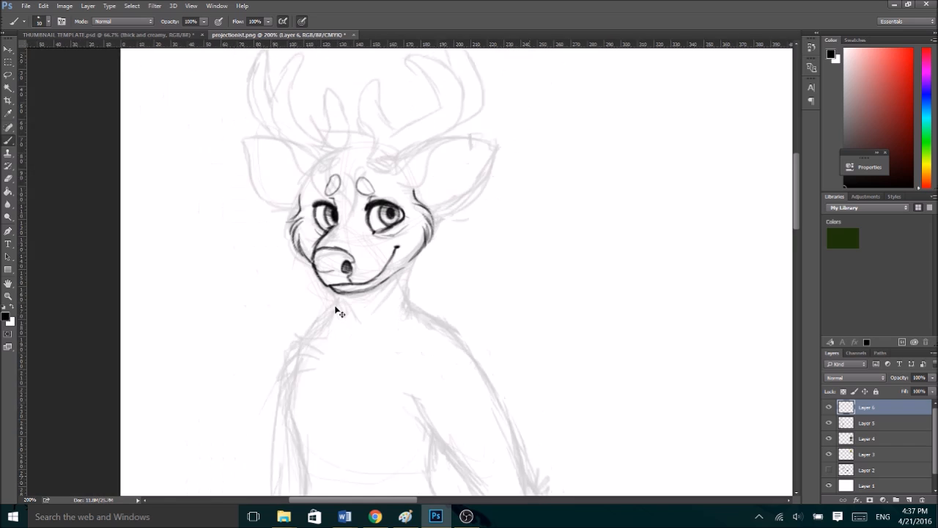
- Erase the rounded top of the nose, redraw it flatter, and add a short crease on the bridge between the eyes
scroll(334, 305, "up", 3)
key("e")
mouse_move(268, 231)
left_mouse_down()
mouse_move(304, 238)
mouse_move(251, 247)
mouse_move(309, 242)
left_mouse_up()
key("b")
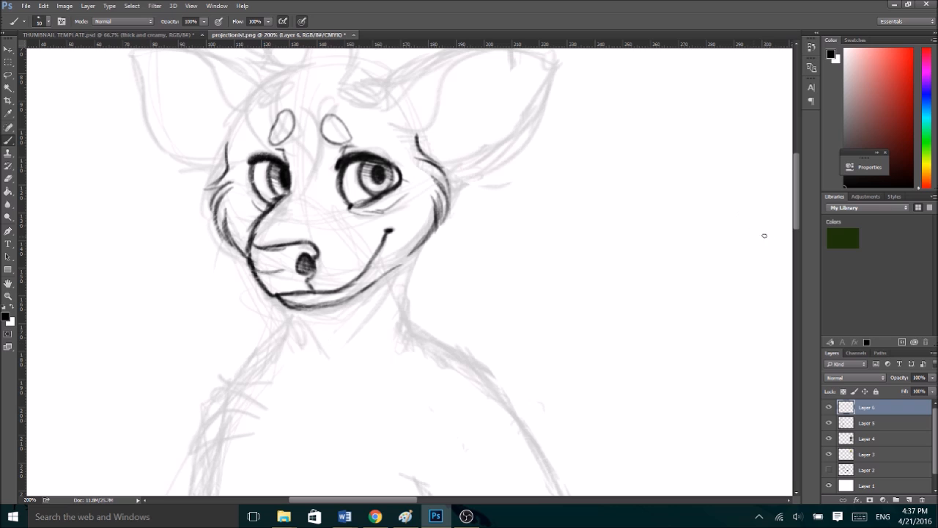
scroll(389, 230, "up", 2)
left_click_drag(309, 227, 308, 218)
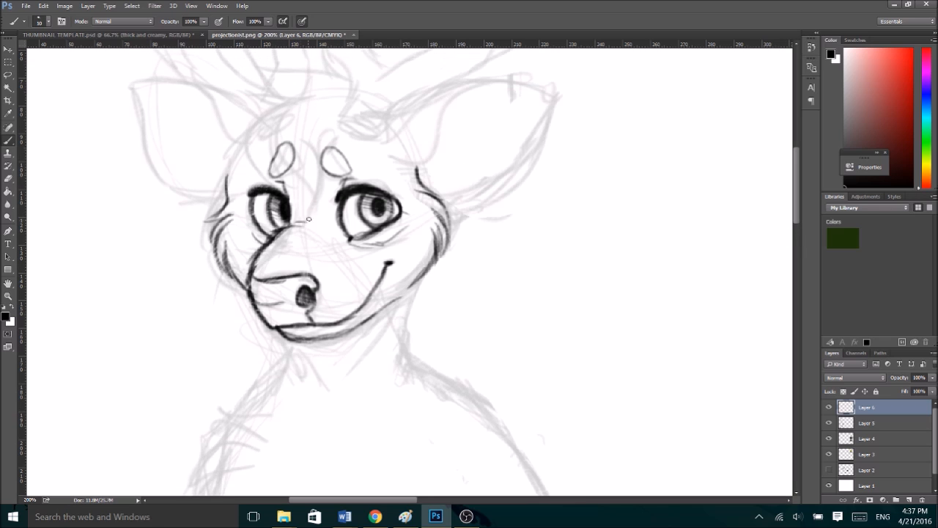
- Ink the base of the nearer antler and its short curved front tine over the sketch
scroll(787, 211, "up", 5)
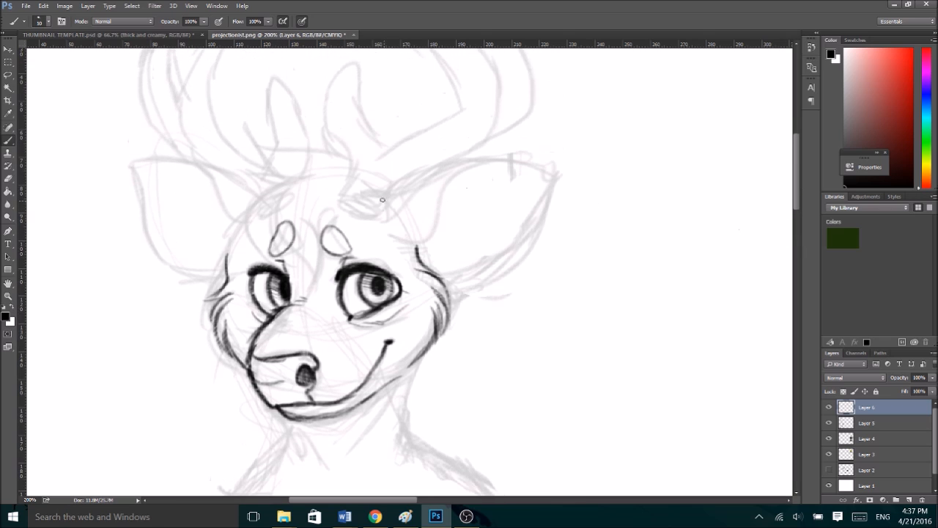
left_click_drag(333, 202, 382, 222)
mouse_move(335, 203)
left_mouse_down()
mouse_move(353, 162)
mouse_move(324, 103)
mouse_move(337, 69)
mouse_move(353, 63)
mouse_move(359, 108)
left_mouse_up()
mouse_move(342, 65)
left_mouse_down()
mouse_move(359, 116)
mouse_move(357, 103)
mouse_move(387, 144)
left_mouse_up()
left_click_drag(381, 219, 393, 181)
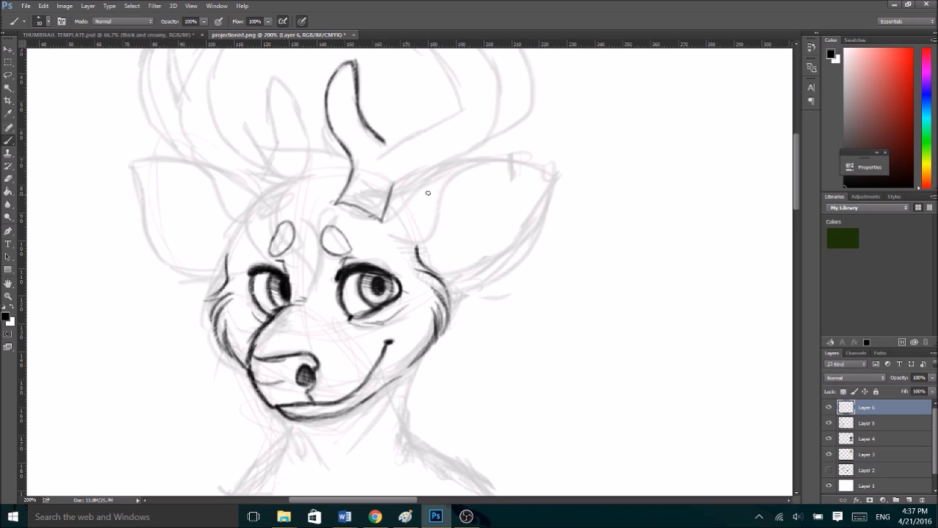
- Ink the nearer antler's main beam and curved middle tine, cleaning up the stray lines where the front tine joins
scroll(587, 242, "up", 5)
left_click_drag(393, 259, 521, 196)
mouse_move(458, 226)
left_mouse_down()
mouse_move(493, 198)
mouse_move(486, 204)
mouse_move(494, 149)
mouse_move(497, 167)
mouse_move(468, 107)
mouse_move(417, 86)
mouse_move(431, 89)
mouse_move(418, 103)
mouse_move(415, 92)
mouse_move(457, 158)
mouse_move(456, 176)
mouse_move(384, 220)
left_mouse_up()
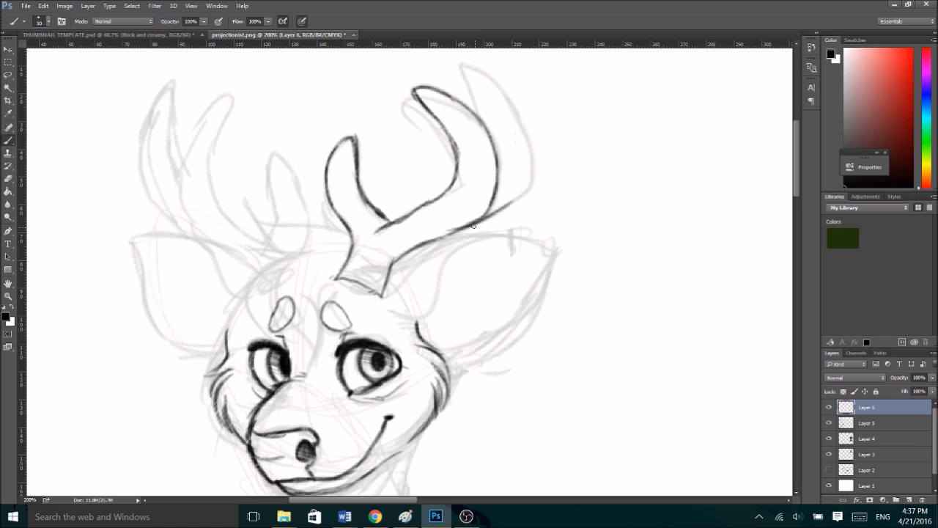
key("e")
left_click_drag(388, 239, 380, 214)
- Ink the long outer tine of the nearer antler behind the middle tine
key("b")
mouse_move(482, 216)
left_mouse_down()
mouse_move(512, 197)
mouse_move(530, 150)
left_mouse_up()
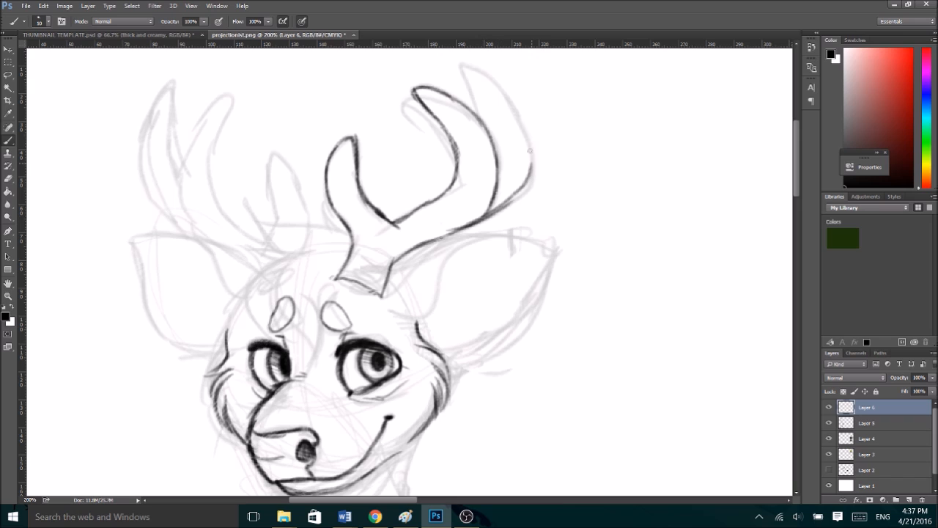
mouse_move(510, 198)
left_mouse_down()
mouse_move(528, 148)
mouse_move(502, 90)
mouse_move(511, 106)
mouse_move(471, 62)
mouse_move(459, 79)
mouse_move(455, 67)
mouse_move(485, 124)
left_mouse_up()
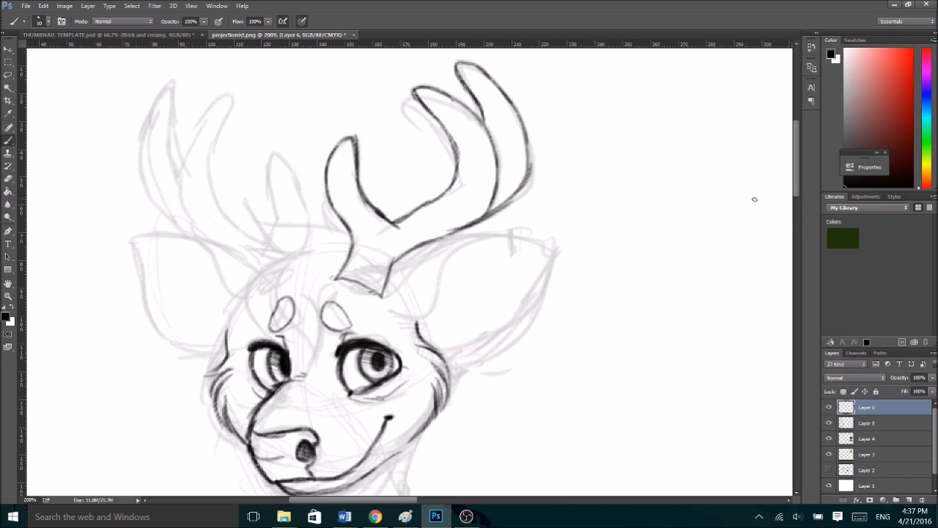
- Ink the nearer ear's outline and add its inner contours with fur strokes at the base
left_click_drag(796, 188, 795, 202)
mouse_move(387, 208)
left_mouse_down()
mouse_move(411, 208)
mouse_move(386, 213)
mouse_move(459, 174)
mouse_move(535, 164)
mouse_move(495, 165)
mouse_move(542, 170)
mouse_move(534, 233)
mouse_move(535, 212)
mouse_move(497, 279)
mouse_move(446, 293)
left_mouse_up()
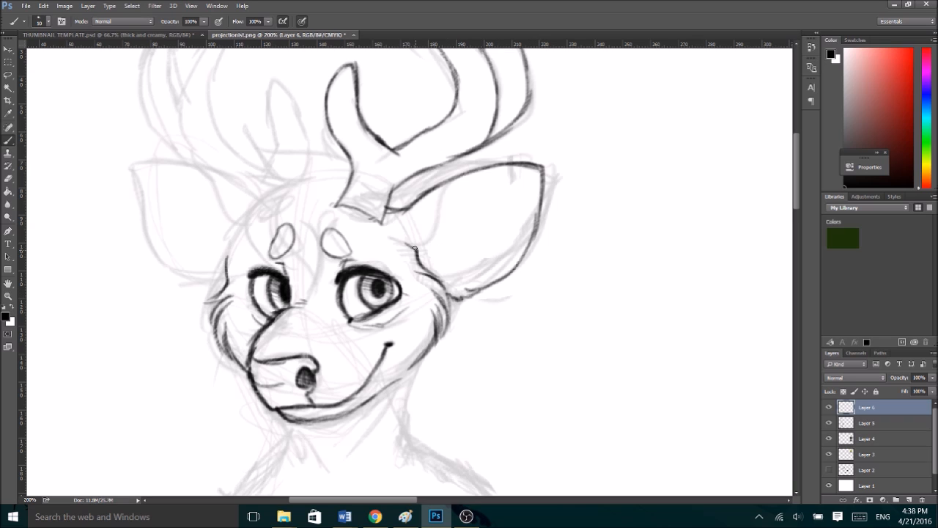
mouse_move(423, 245)
left_mouse_down()
mouse_move(487, 171)
mouse_move(515, 161)
mouse_move(480, 178)
mouse_move(518, 170)
mouse_move(500, 168)
mouse_move(533, 175)
mouse_move(527, 240)
mouse_move(494, 273)
mouse_move(454, 277)
mouse_move(419, 253)
mouse_move(457, 265)
mouse_move(451, 260)
mouse_move(485, 258)
mouse_move(458, 245)
mouse_move(492, 250)
mouse_move(478, 244)
mouse_move(490, 196)
mouse_move(519, 195)
mouse_move(504, 251)
mouse_move(454, 267)
mouse_move(481, 232)
mouse_move(465, 263)
left_mouse_up()
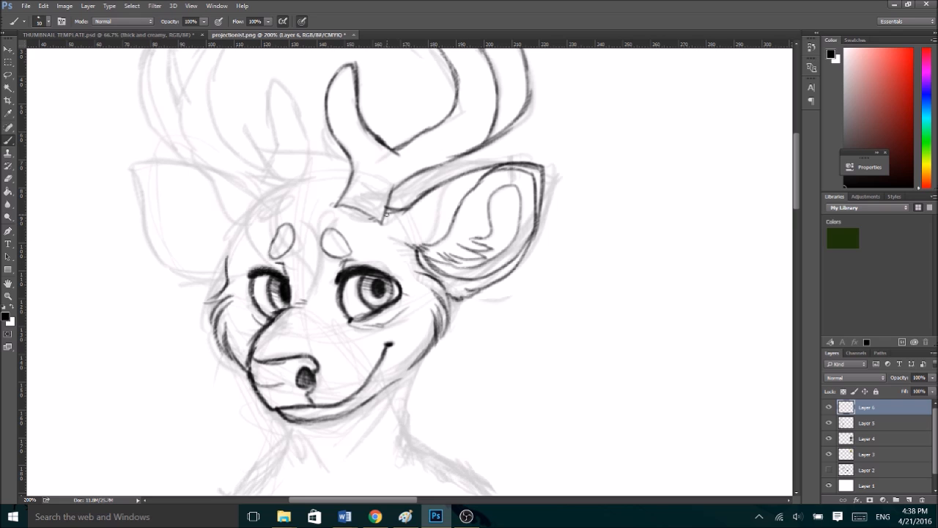
- Ink pointed hair tufts on top of the head beside the nearer antler
key("ctrl+minus")
key("ctrl+plus")
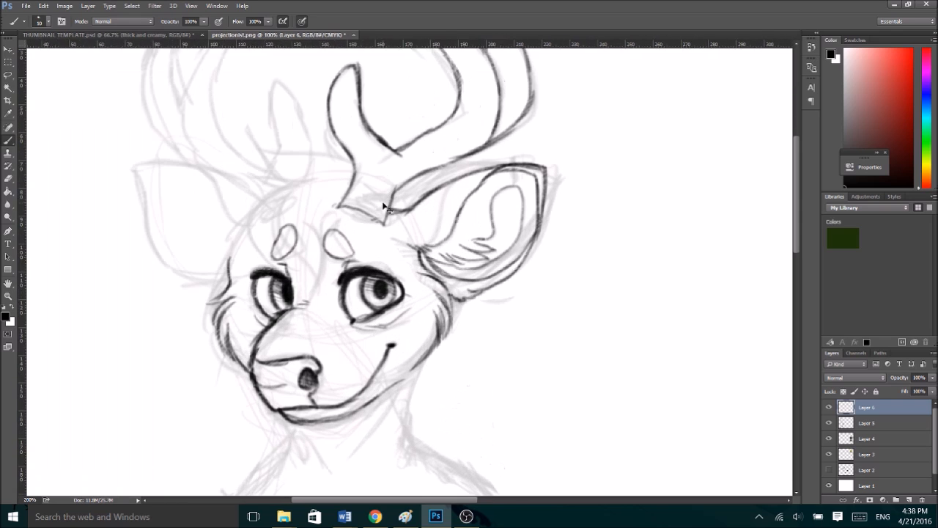
mouse_move(322, 132)
left_mouse_down()
mouse_move(334, 156)
mouse_move(270, 145)
mouse_move(286, 151)
left_mouse_up()
mouse_move(240, 117)
left_mouse_down()
mouse_move(295, 177)
mouse_move(245, 105)
left_mouse_up()
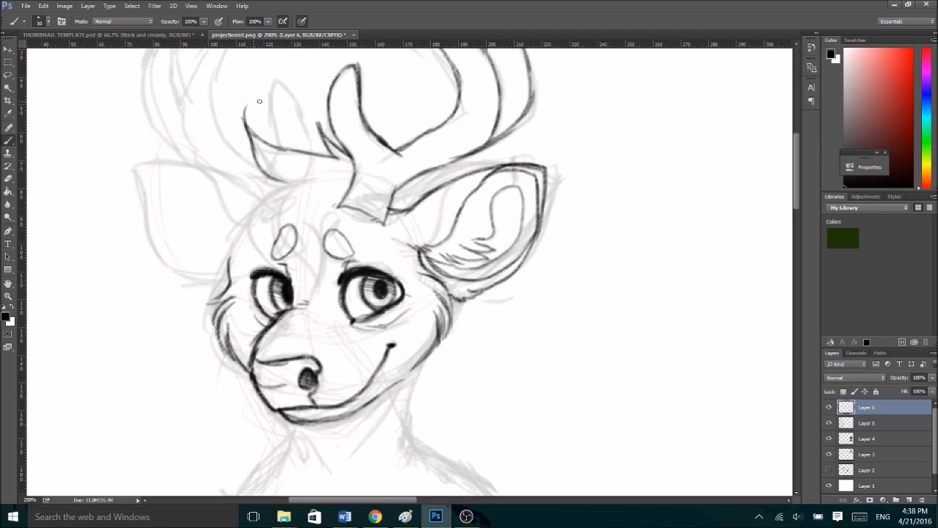
- Ink the curls and forelock falling over the forehead, with small hair strands around the nearer antler's base
mouse_move(254, 167)
left_mouse_down()
mouse_move(271, 189)
mouse_move(292, 192)
mouse_move(229, 214)
mouse_move(242, 233)
left_mouse_up()
mouse_move(257, 201)
left_mouse_down()
mouse_move(256, 232)
mouse_move(237, 230)
mouse_move(255, 227)
mouse_move(250, 207)
mouse_move(246, 219)
mouse_move(279, 217)
mouse_move(247, 233)
mouse_move(263, 259)
mouse_move(248, 240)
mouse_move(313, 285)
mouse_move(291, 266)
left_mouse_up()
mouse_move(286, 265)
left_mouse_down()
mouse_move(310, 300)
mouse_move(309, 284)
mouse_move(295, 297)
mouse_move(306, 299)
mouse_move(316, 240)
mouse_move(294, 217)
mouse_move(316, 254)
left_mouse_up()
left_click_drag(337, 211, 312, 240)
left_click_drag(356, 165, 334, 185)
mouse_move(345, 169)
left_mouse_down()
mouse_move(306, 185)
mouse_move(296, 164)
mouse_move(327, 187)
left_mouse_up()
left_click_drag(308, 190, 324, 189)
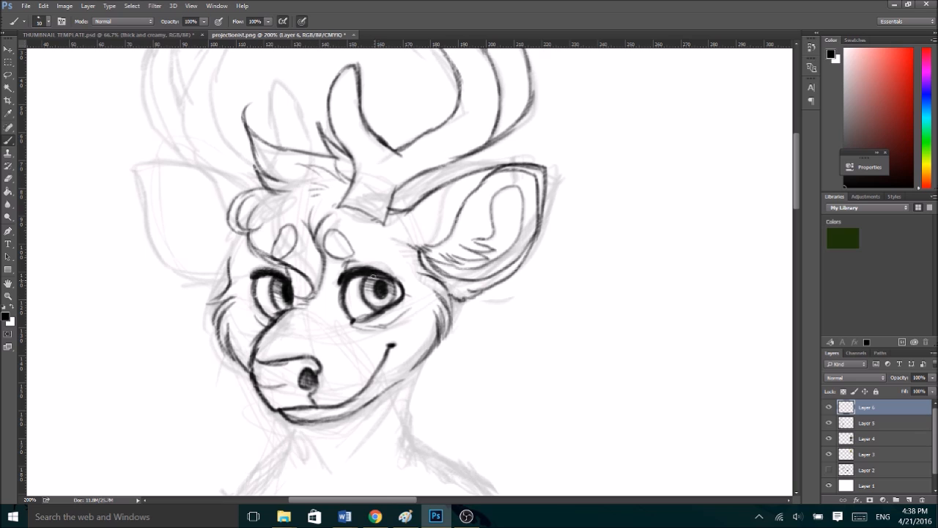
left_click_drag(404, 182, 423, 198)
scroll(423, 256, "down", 3)
scroll(423, 256, "up", 2)
scroll(423, 257, "down", 2)
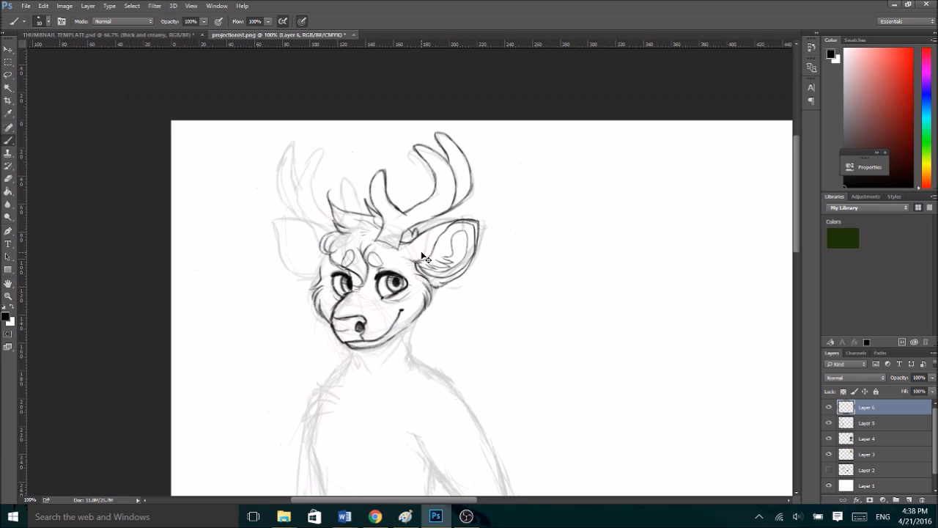
- Ink the farther antler with its short front tine, curved middle tine and outer tine
scroll(424, 256, "up", 2)
mouse_move(272, 148)
left_mouse_down()
mouse_move(273, 81)
mouse_move(286, 76)
mouse_move(301, 93)
mouse_move(314, 156)
left_mouse_up()
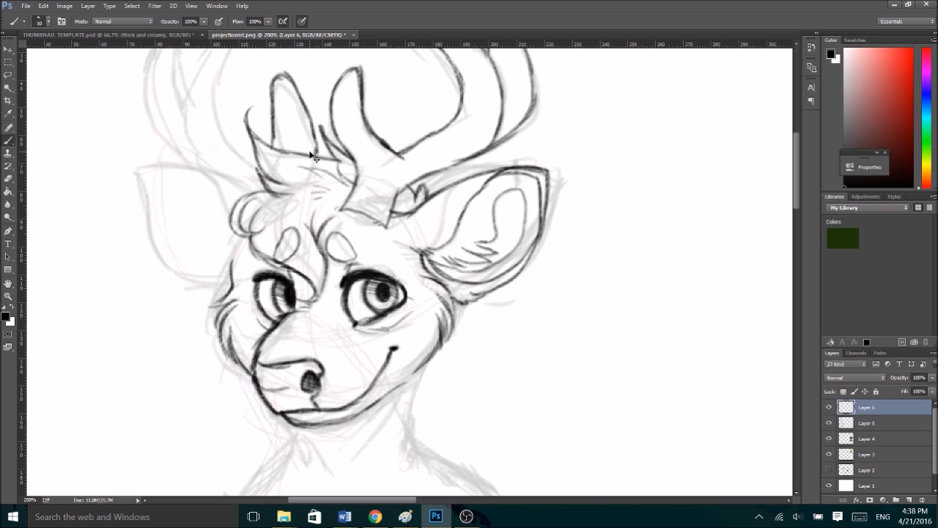
key("ctrl+minus")
left_click_drag(323, 211, 314, 180)
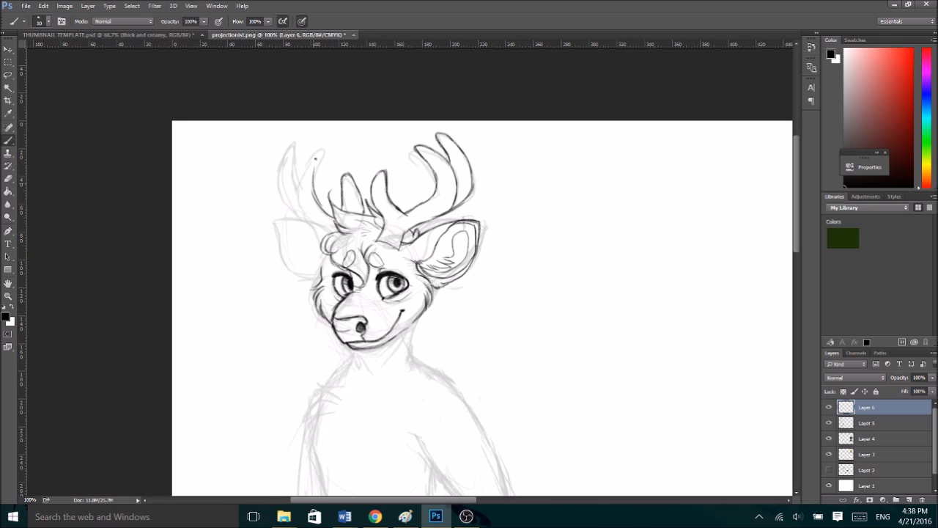
mouse_move(315, 204)
left_mouse_down()
mouse_move(322, 151)
mouse_move(304, 165)
mouse_move(300, 194)
left_mouse_up()
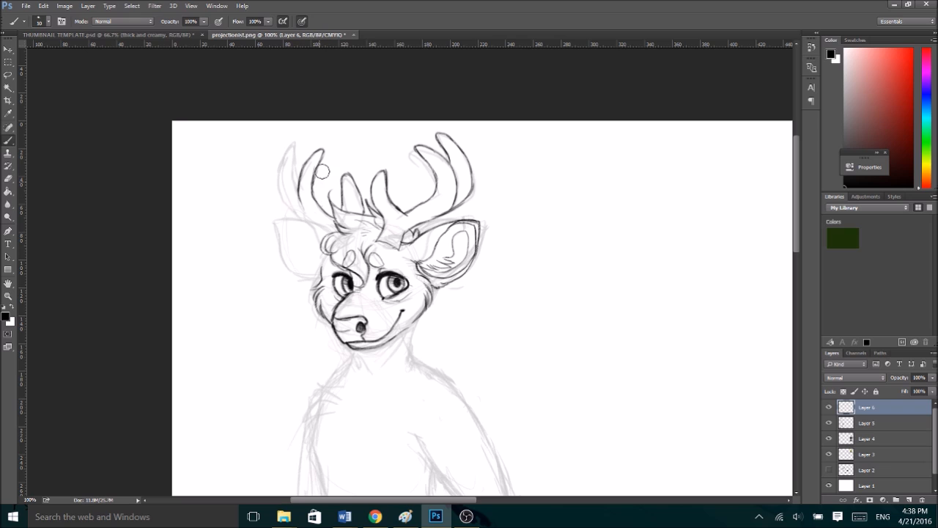
left_click_drag(296, 187, 293, 154)
key("ctrl+z")
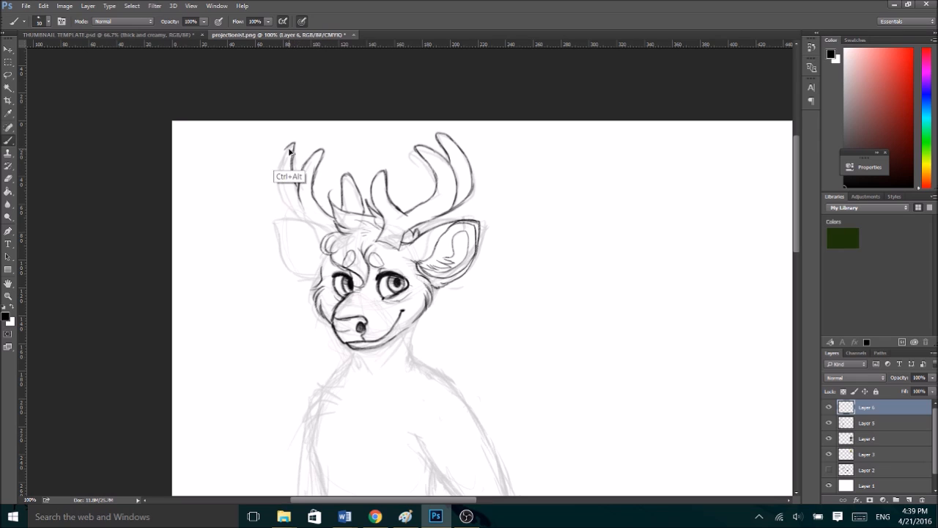
mouse_move(289, 144)
left_mouse_down()
mouse_move(278, 179)
mouse_move(301, 220)
left_mouse_up()
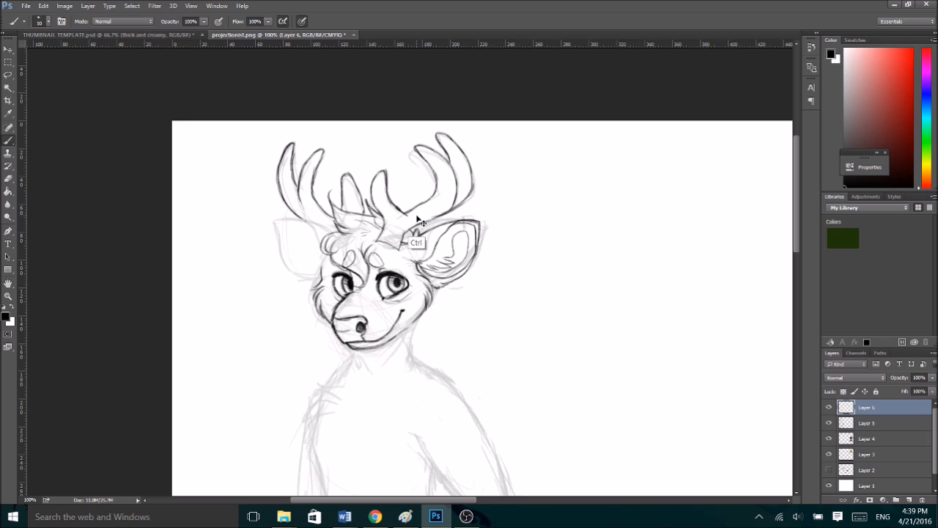
key("ctrl+t")
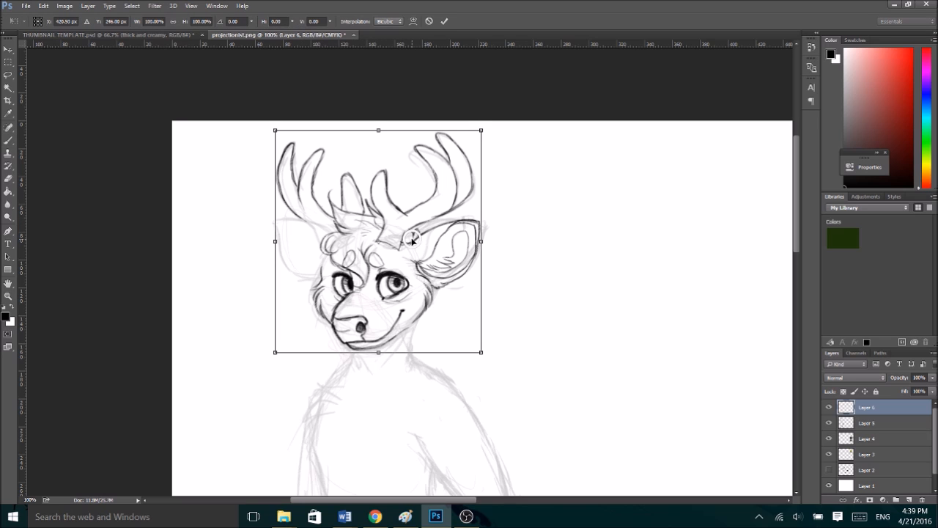
right_click(413, 240)
left_click(470, 401)
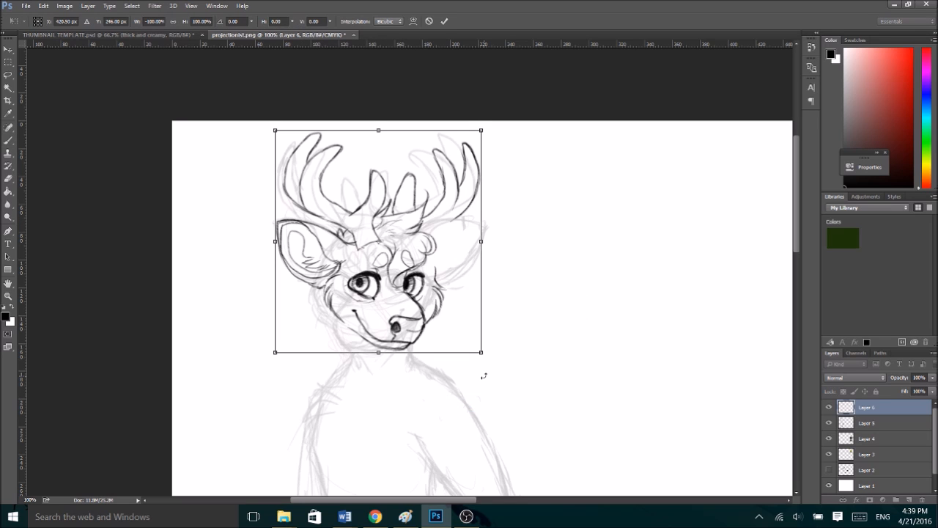
left_click(431, 22)
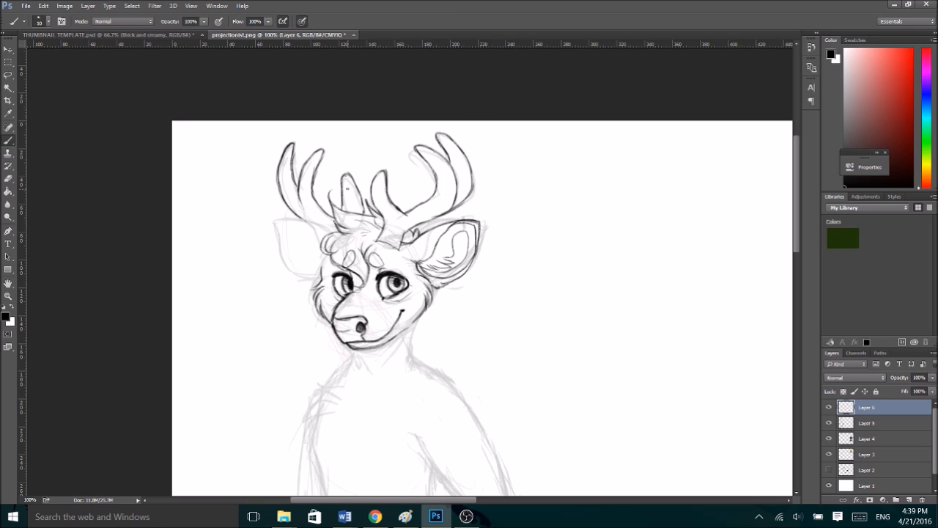
- Ink the farther ear's outline with its inner contour and fur strokes at the base
key("ctrl+plus")
left_click_drag(245, 238, 229, 270)
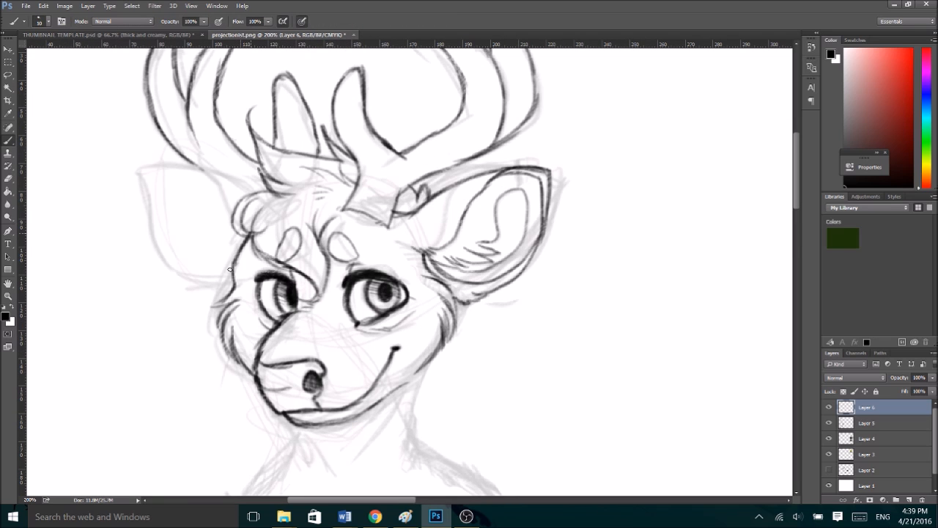
mouse_move(258, 191)
left_mouse_down()
mouse_move(140, 165)
mouse_move(155, 236)
mouse_move(187, 278)
mouse_move(229, 286)
left_mouse_up()
mouse_move(231, 211)
left_mouse_down()
mouse_move(175, 168)
mouse_move(154, 176)
mouse_move(158, 242)
mouse_move(203, 268)
mouse_move(217, 257)
mouse_move(202, 215)
mouse_move(189, 249)
mouse_move(214, 253)
left_mouse_up()
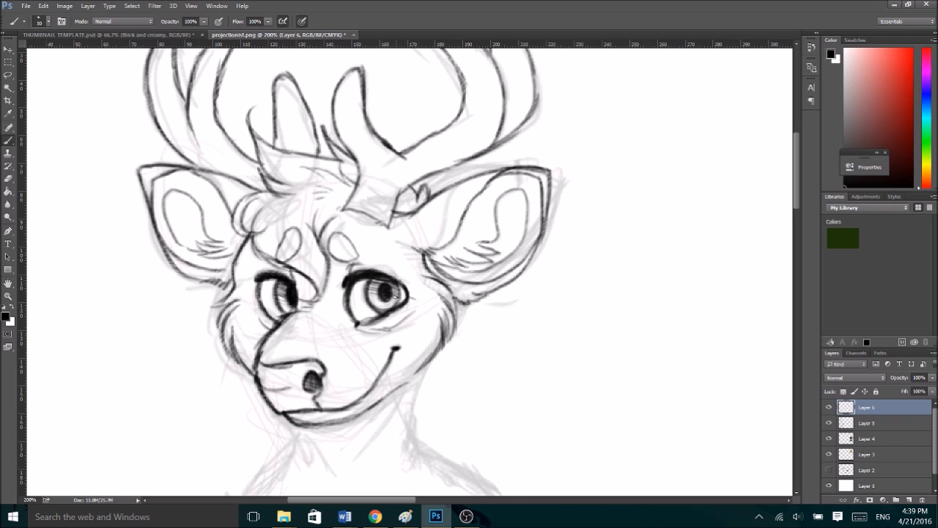
- Hide the sketch layer to examine the inked head on its own, and show the sketch again
key("ctrl+minus")
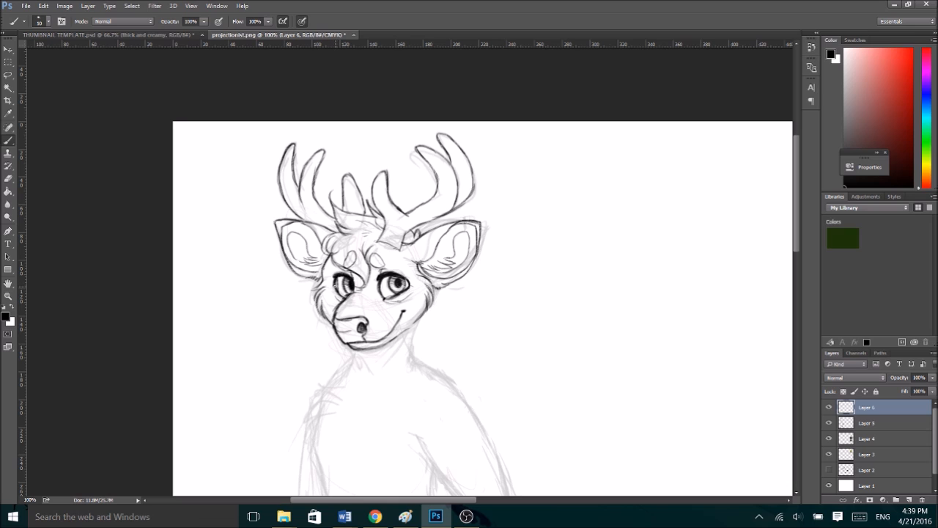
left_click(829, 423)
key("ctrl+minus")
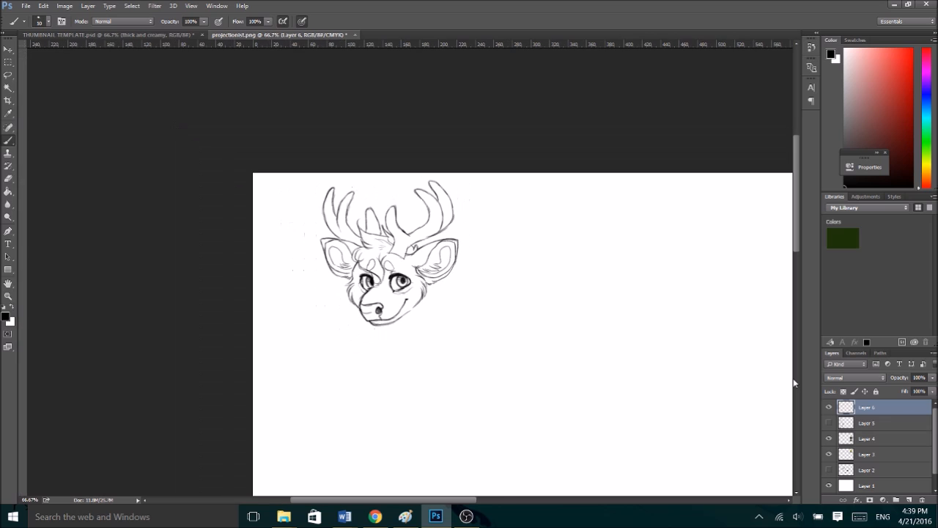
key("ctrl+plus")
key("ctrl+plus")
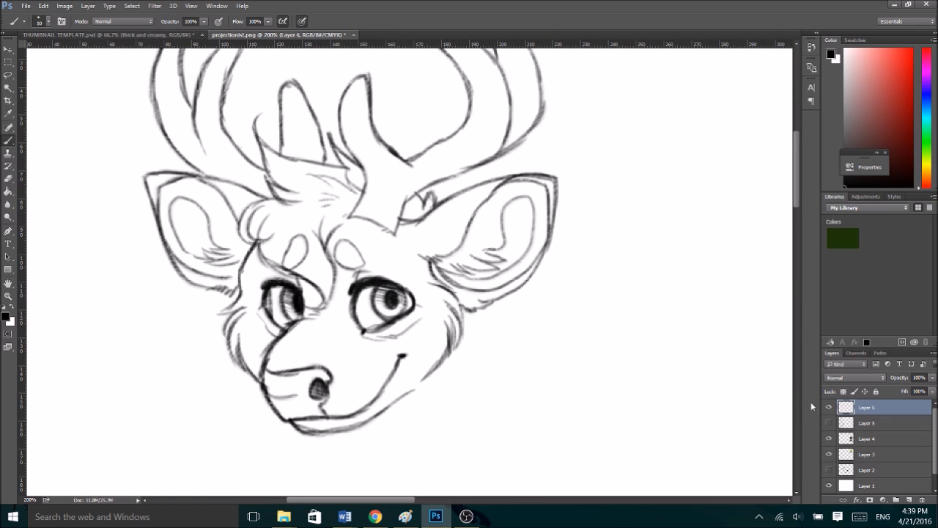
left_click(829, 423)
- Ink the neck and the jagged fur tufts over both shoulders and around the chest, with small fur strokes inside
key("ctrl+minus")
left_click_drag(796, 234, 795, 261)
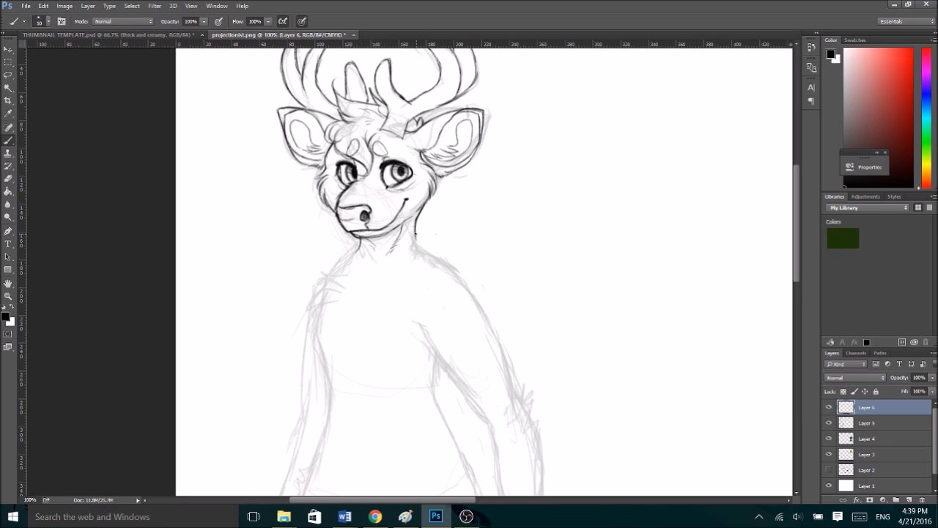
mouse_move(416, 224)
left_mouse_down()
mouse_move(420, 249)
mouse_move(453, 258)
mouse_move(472, 280)
left_mouse_up()
left_click_drag(456, 261, 468, 265)
mouse_move(350, 265)
left_mouse_down()
mouse_move(310, 276)
mouse_move(332, 284)
mouse_move(296, 301)
mouse_move(327, 323)
mouse_move(316, 328)
mouse_move(325, 330)
mouse_move(333, 350)
left_mouse_up()
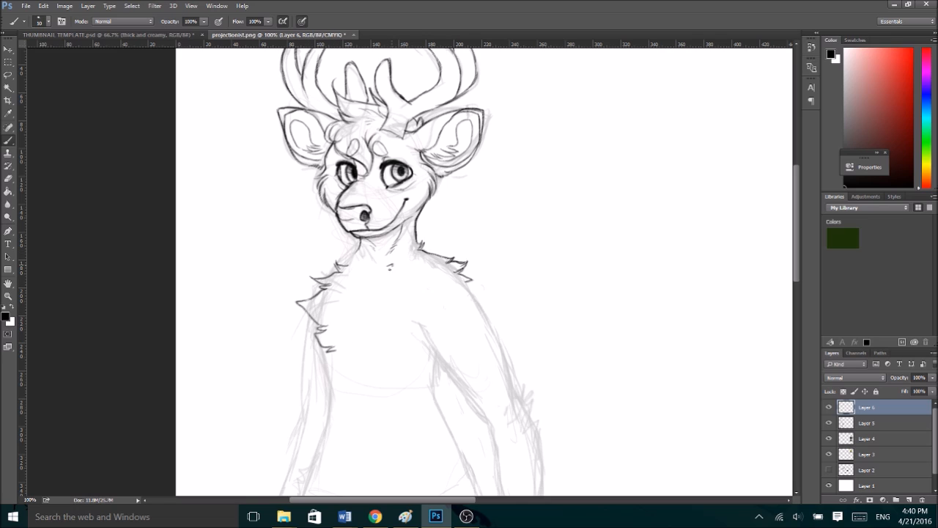
mouse_move(400, 268)
left_mouse_down()
mouse_move(440, 290)
mouse_move(420, 290)
mouse_move(440, 282)
mouse_move(423, 299)
mouse_move(446, 311)
mouse_move(426, 347)
left_mouse_up()
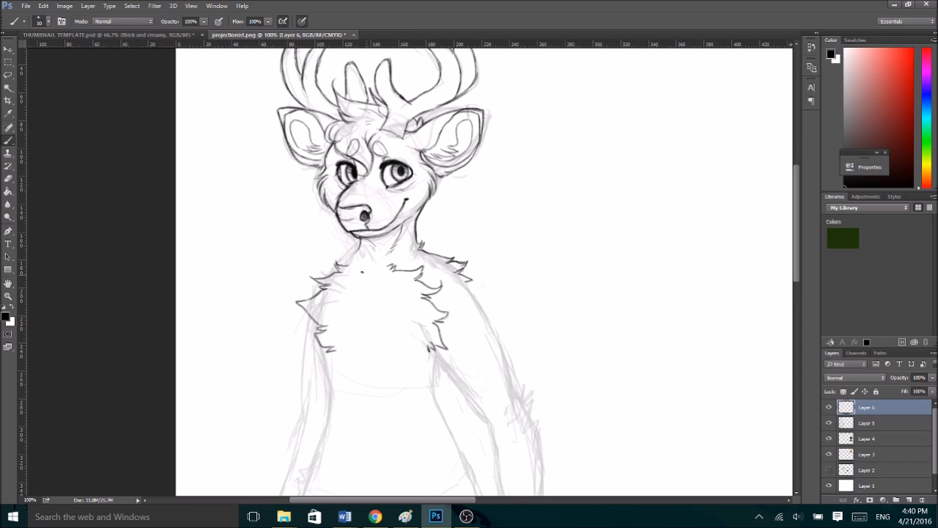
mouse_move(336, 286)
left_mouse_down()
mouse_move(357, 279)
mouse_move(363, 287)
mouse_move(346, 322)
left_mouse_up()
- Ink both sides of the nearer upper arm, ending in a pointed fur tuft at the elbow
left_click_drag(799, 236, 794, 251)
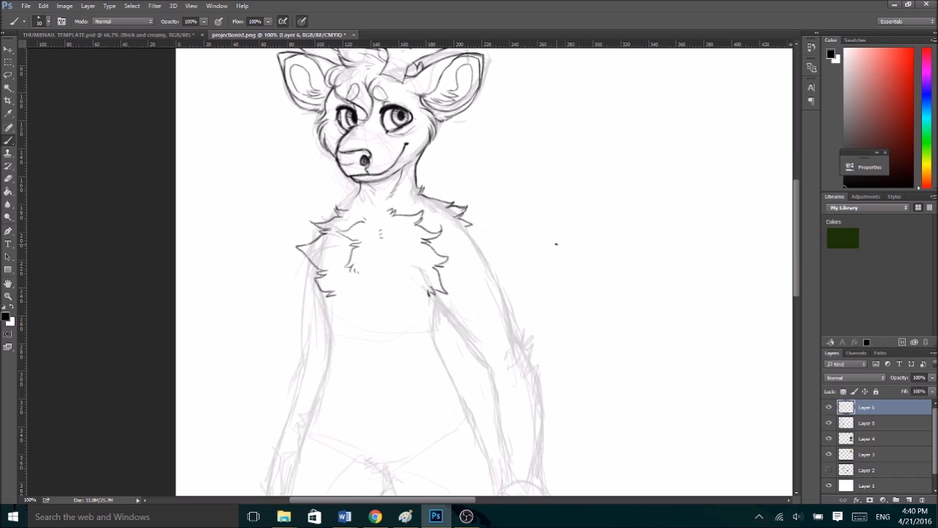
left_click_drag(438, 295, 481, 349)
mouse_move(472, 236)
left_mouse_down()
mouse_move(512, 326)
mouse_move(546, 365)
mouse_move(530, 364)
left_mouse_up()
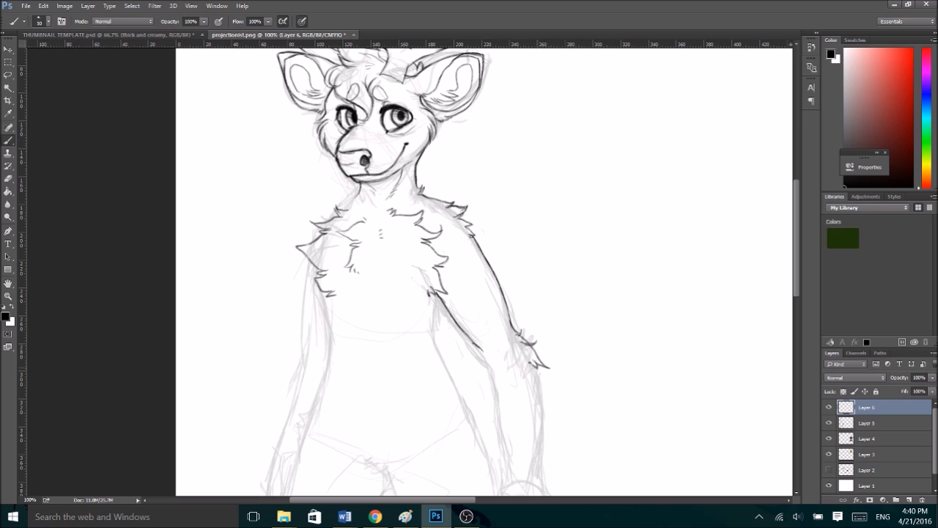
- Ink both sides of the nearer forearm with a small elbow crease, and reinforce the upper arm's outer line
scroll(793, 251, "down", 5)
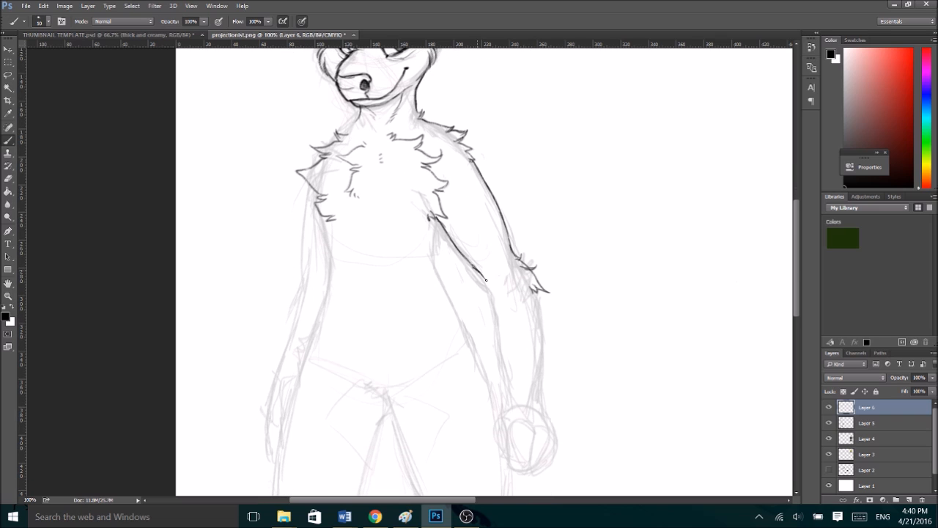
left_click_drag(490, 283, 508, 391)
left_click_drag(536, 293, 539, 389)
left_click_drag(480, 272, 503, 297)
left_click(492, 277)
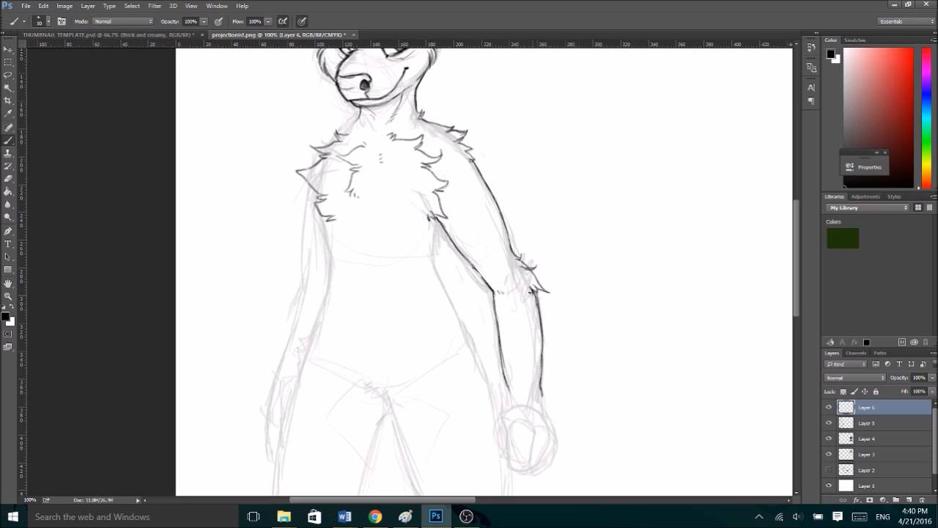
left_click_drag(504, 221, 519, 260)
- Ink the nearer arm's wrist and its hand with rounded, hoof-like fingers
scroll(784, 266, "down", 2)
left_click_drag(541, 324, 547, 381)
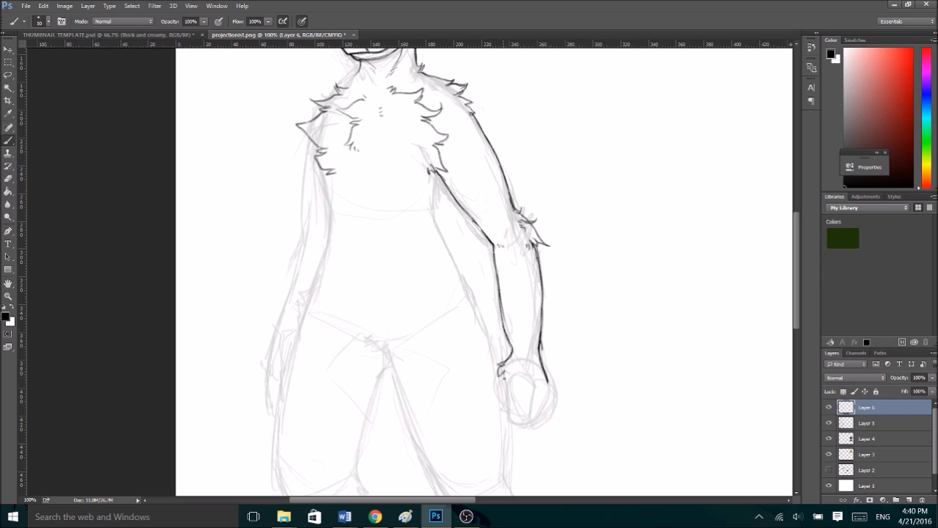
mouse_move(529, 388)
left_mouse_down()
mouse_move(550, 395)
mouse_move(533, 407)
mouse_move(511, 396)
mouse_move(513, 412)
left_mouse_up()
left_click_drag(548, 384, 529, 415)
left_click_drag(498, 368, 509, 408)
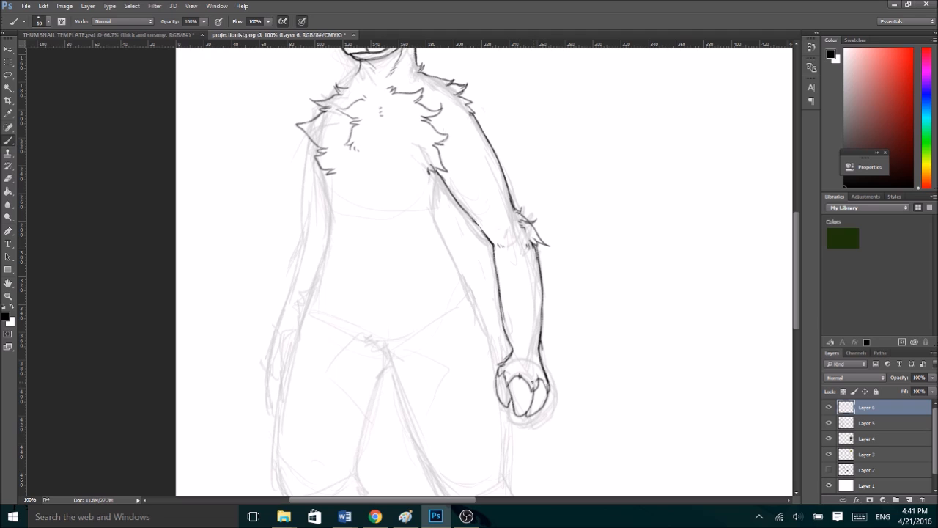
left_click_drag(539, 373, 537, 385)
- Erase part of the nearer forearm's inner line and redraw it from elbow to wrist
key("e")
left_click_drag(504, 340, 504, 327)
key("b")
left_click_drag(494, 251, 510, 340)
- Hide the sketch layer to check the proportions of the inked head, chest and arm
key("ctrl+minus")
left_click(828, 424)
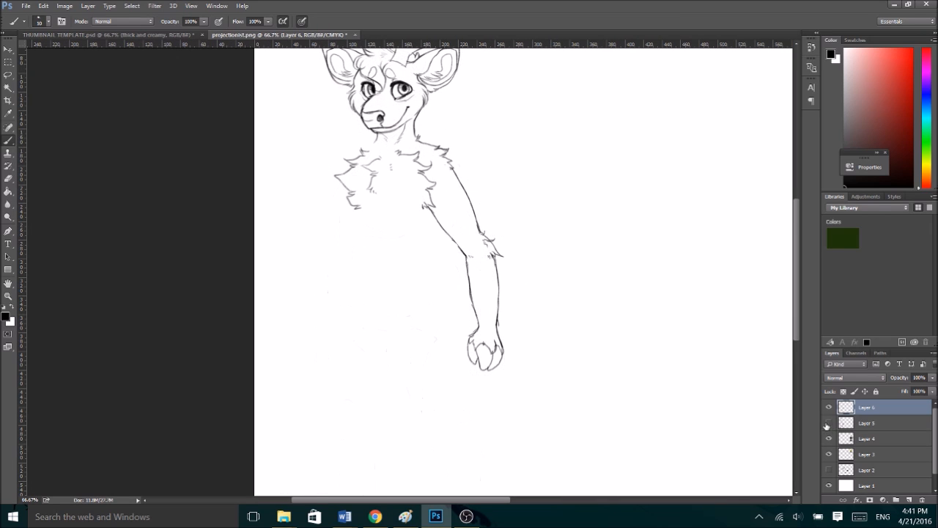
key("ctrl+minus")
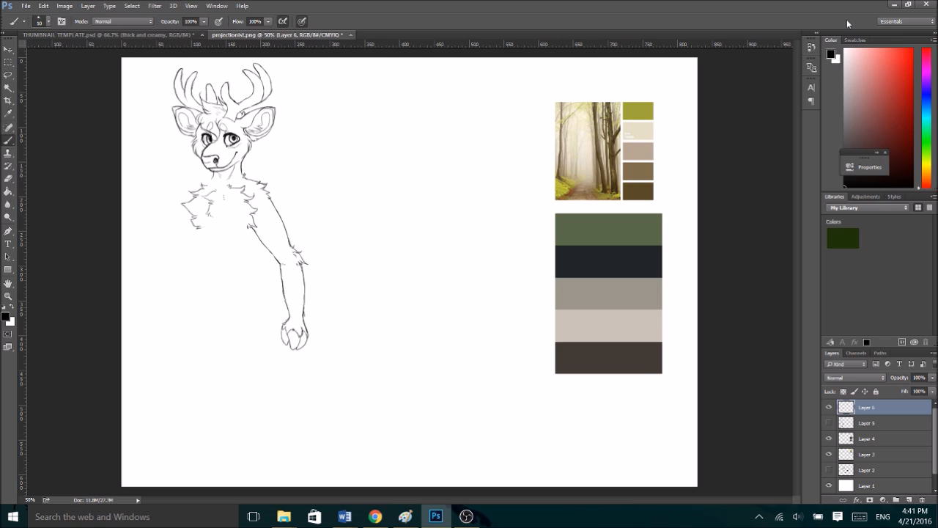
key("ctrl+plus")
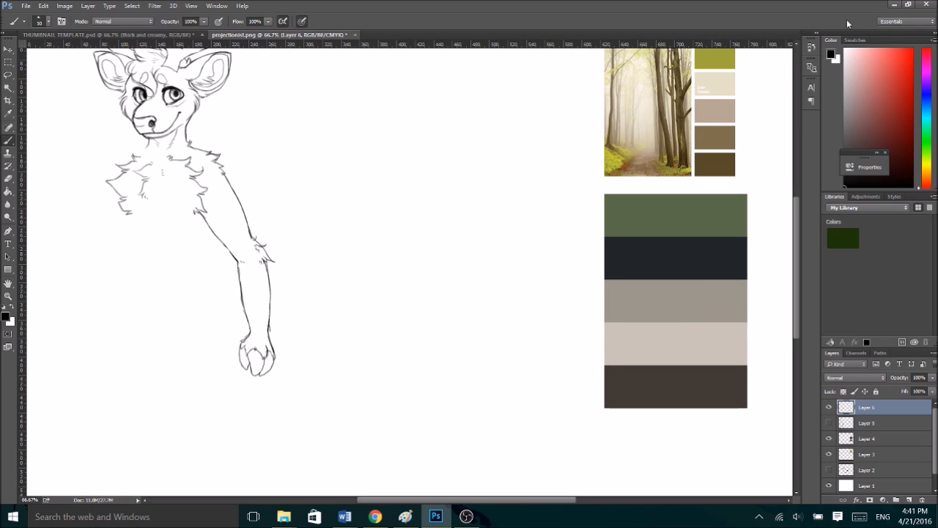
- Try lassoing the nearer upper arm and skewing it slightly outward while shortening it with Free Transform
left_click(9, 75)
mouse_move(194, 220)
left_mouse_down()
mouse_move(235, 260)
mouse_move(253, 198)
mouse_move(228, 173)
mouse_move(196, 216)
left_mouse_up()
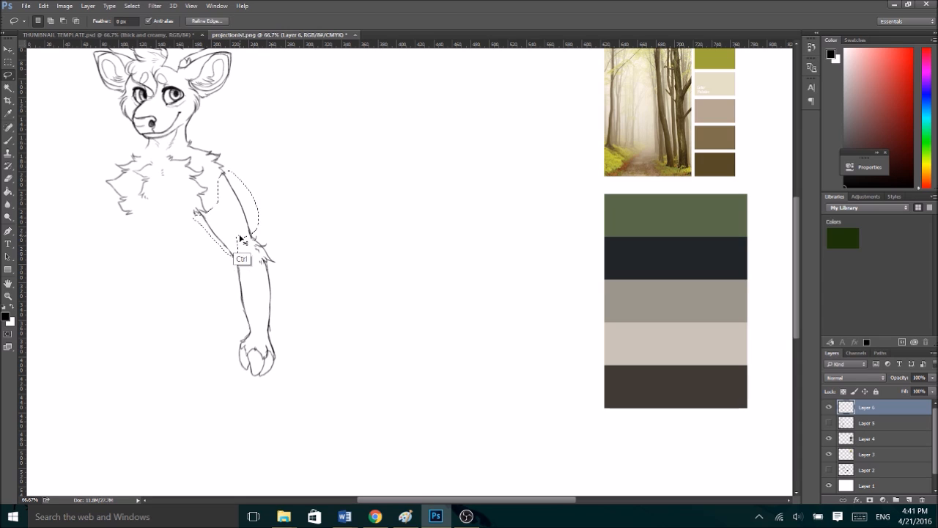
key("ctrl+t")
left_click_drag(232, 256, 234, 257)
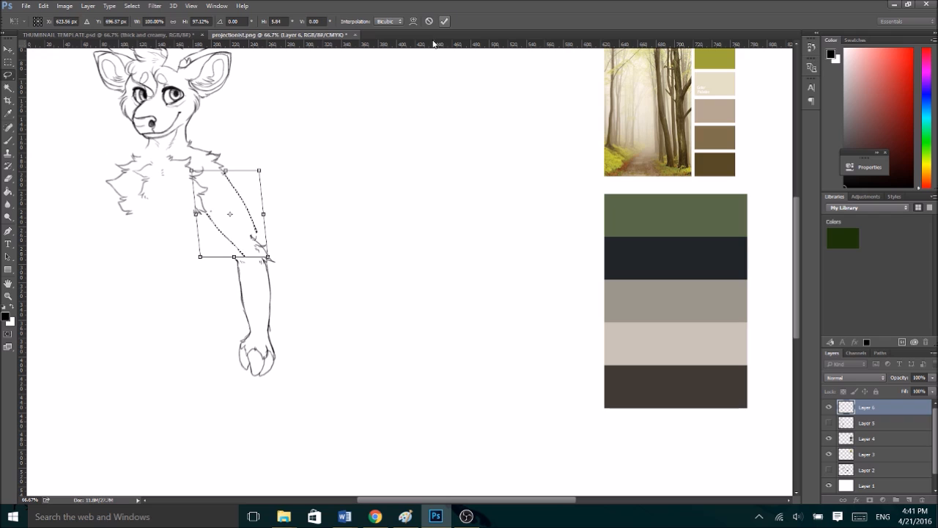
left_click(445, 21)
- Try shifting the lassoed forearm and hand with Free Transform to meet the adjusted upper arm, and clear the selection
mouse_move(248, 231)
left_mouse_down()
mouse_move(306, 323)
mouse_move(229, 366)
mouse_move(241, 253)
left_mouse_up()
key("ctrl+t")
left_click_drag(264, 288, 282, 277)
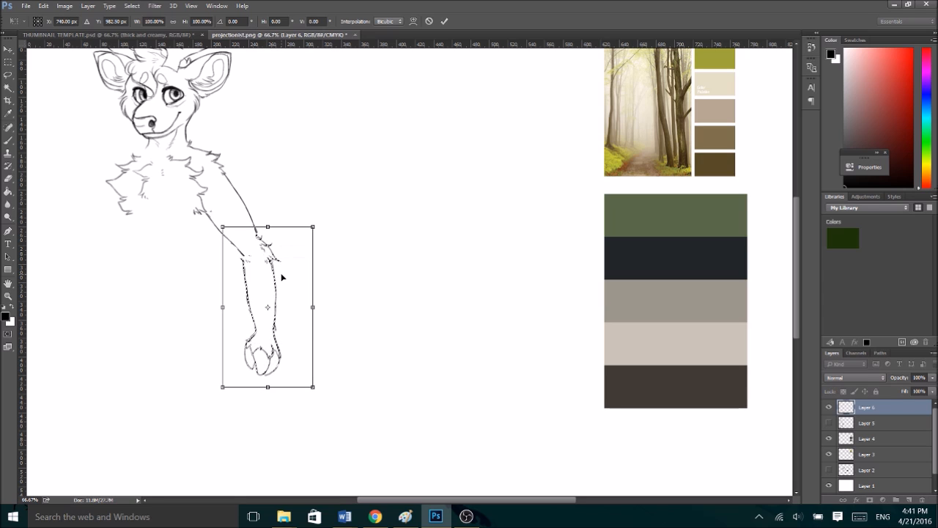
key("Up")
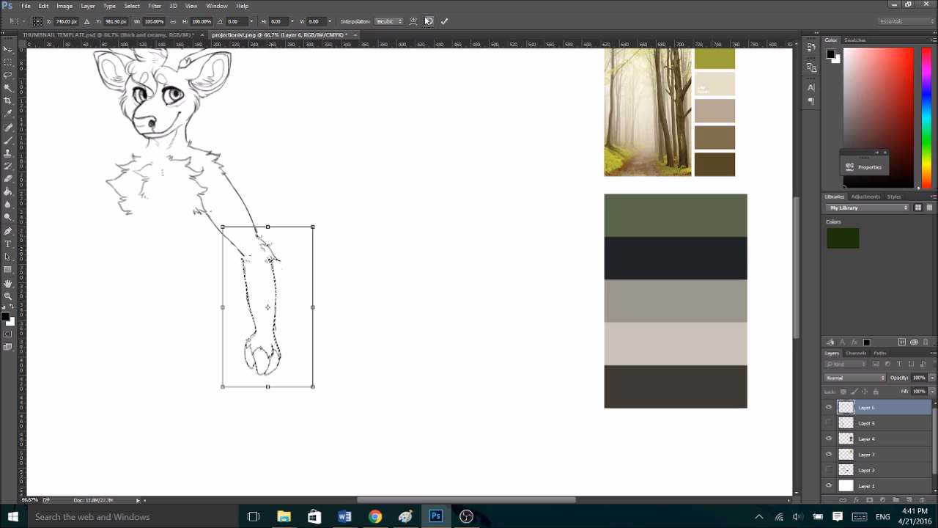
left_click(443, 22)
key("ctrl+d")
- Show the sketch layer and re-ink the inner and outer lines of the nearer upper arm
left_click(829, 423)
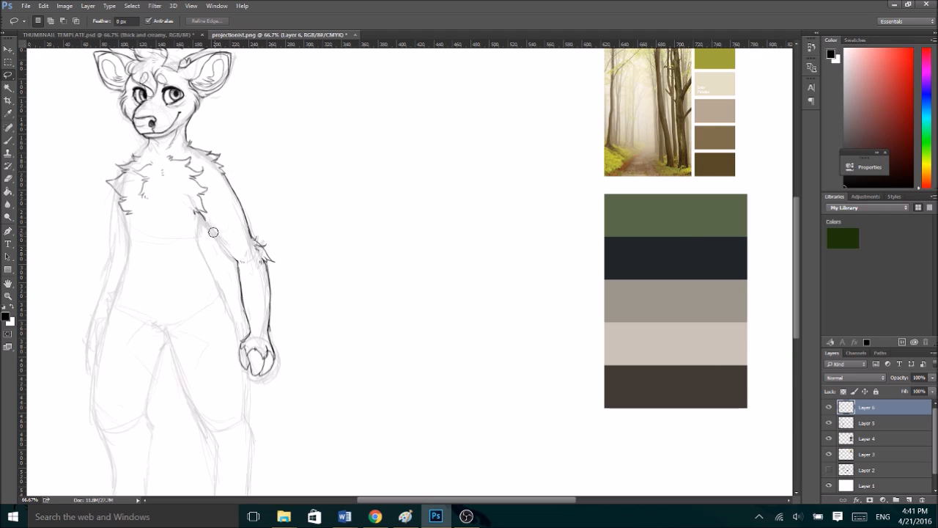
key("b")
left_click_drag(197, 214, 231, 254)
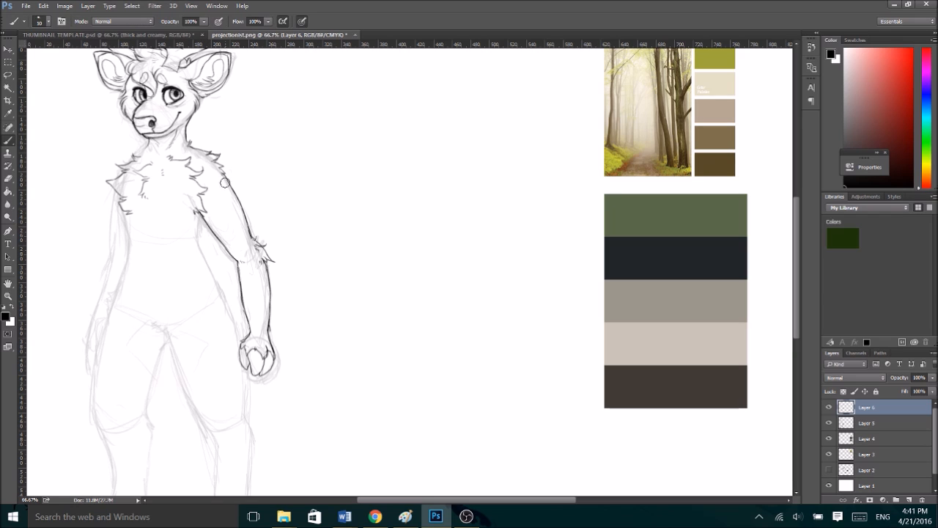
left_click_drag(223, 172, 249, 230)
key("ctrl+z")
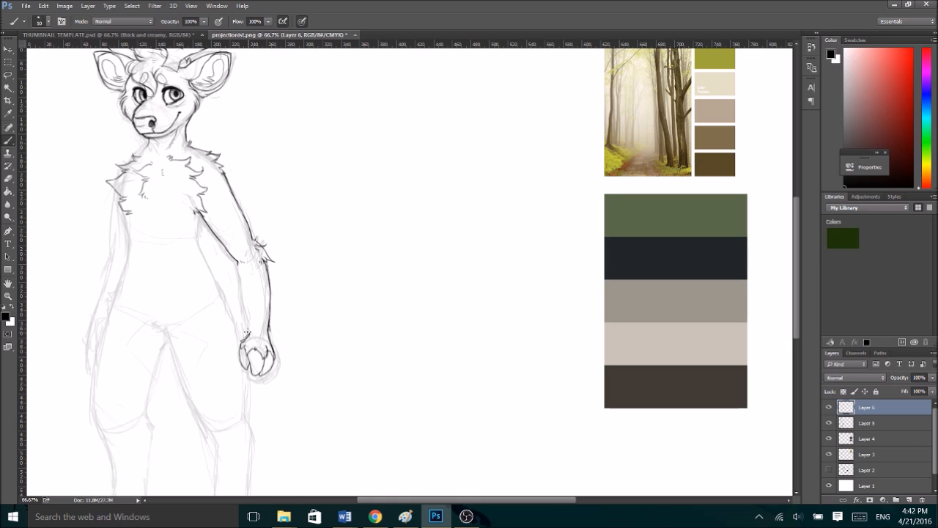
- Redraw the nearer forearm's inner line from elbow to wrist, undoing the unwanted strokes
mouse_move(246, 327)
left_mouse_down()
mouse_move(236, 263)
mouse_move(251, 331)
mouse_move(271, 337)
mouse_move(266, 273)
mouse_move(269, 337)
left_mouse_up()
key("ctrl+z")
key("ctrl+alt+z")
key("ctrl+alt+z")
left_click_drag(236, 299, 248, 330)
left_click_drag(237, 269, 243, 332)
- Ink both sides of the torso from the armpits through the waist to the hips, with short lines under the chest
left_click_drag(449, 500, 439, 501)
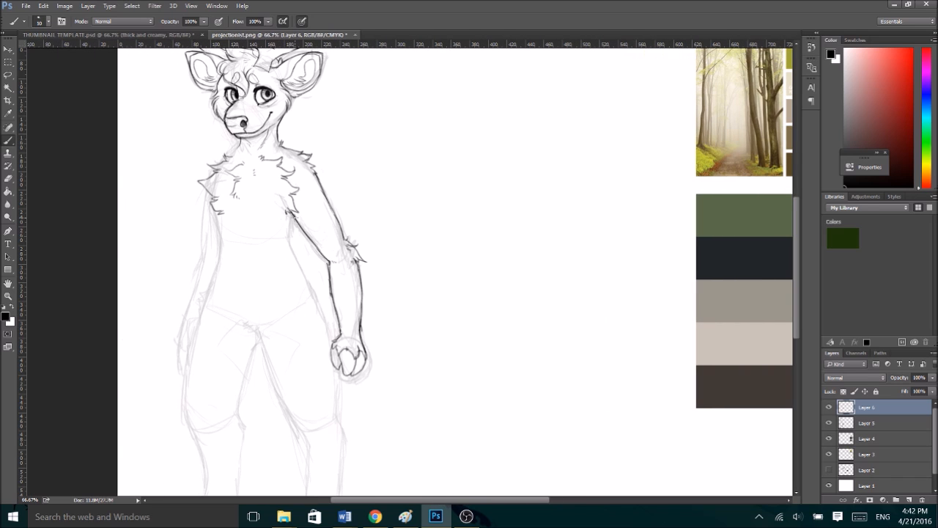
mouse_move(291, 238)
left_mouse_down()
mouse_move(289, 222)
mouse_move(295, 254)
left_mouse_up()
left_click_drag(213, 212, 225, 230)
left_click_drag(218, 228, 214, 309)
left_click_drag(292, 242, 319, 309)
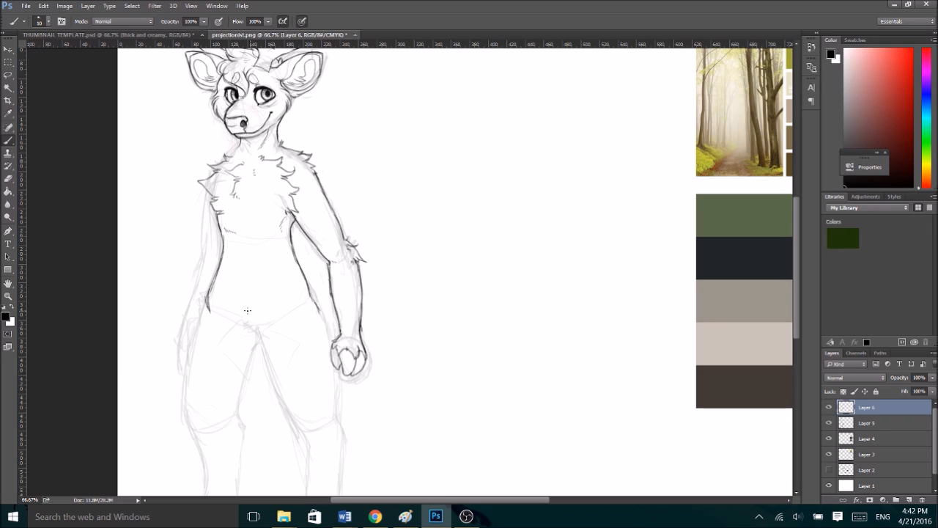
- Ink jagged fur tufts on both hips and a fur patch at the lower belly between the legs
left_click_drag(207, 295, 222, 318)
key("ctrl+z")
left_click_drag(204, 291, 195, 326)
left_click_drag(318, 297, 330, 325)
mouse_move(230, 310)
left_mouse_down()
mouse_move(222, 318)
mouse_move(250, 342)
left_mouse_up()
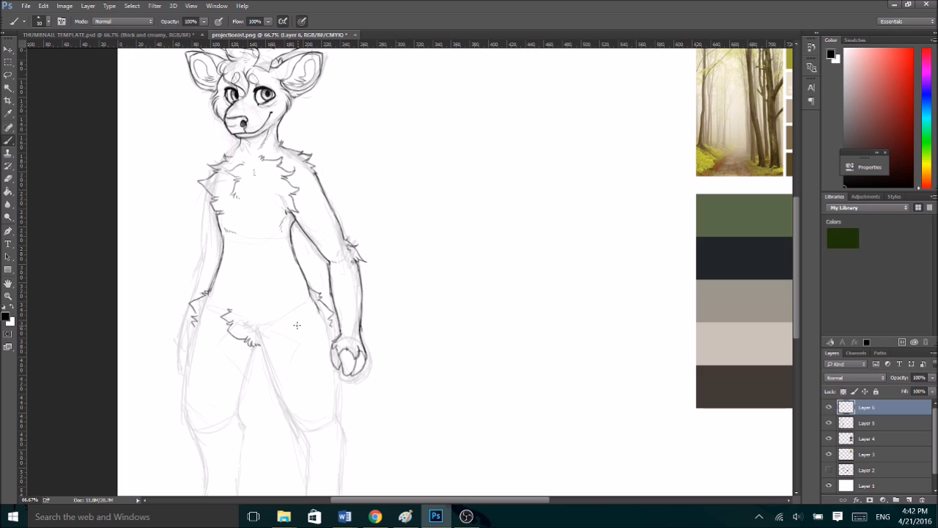
- Ink the nearer leg's inner thigh and the farther leg's thigh outlines with a knee tuft and ragged fur down to the ground
mouse_move(264, 339)
left_mouse_down()
mouse_move(262, 332)
mouse_move(279, 392)
left_mouse_up()
left_click_drag(795, 232, 794, 252)
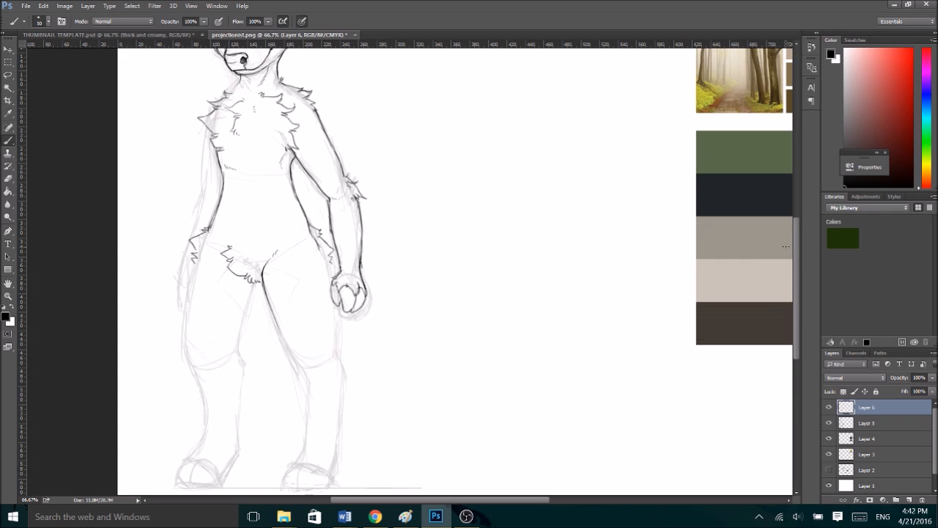
mouse_move(195, 257)
left_mouse_down()
mouse_move(187, 350)
mouse_move(205, 367)
left_mouse_up()
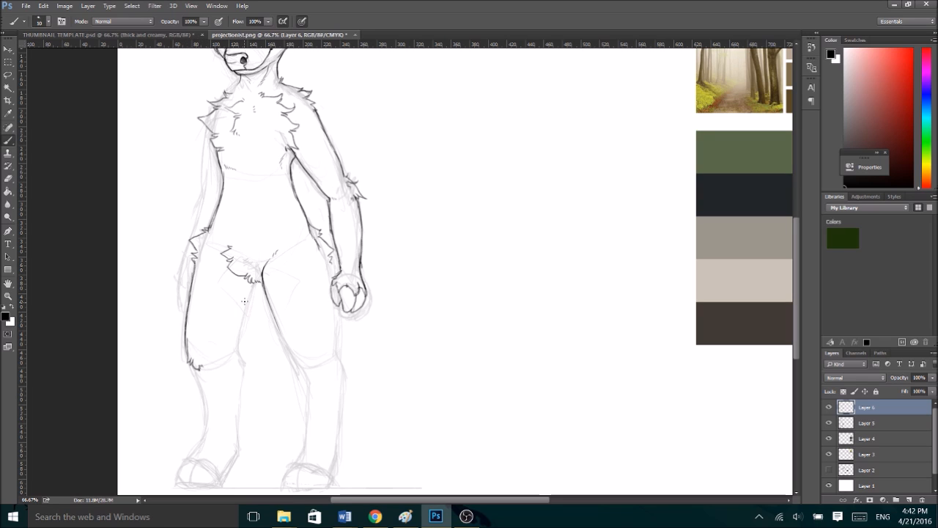
mouse_move(253, 288)
left_mouse_down()
mouse_move(236, 354)
mouse_move(254, 364)
mouse_move(259, 468)
left_mouse_up()
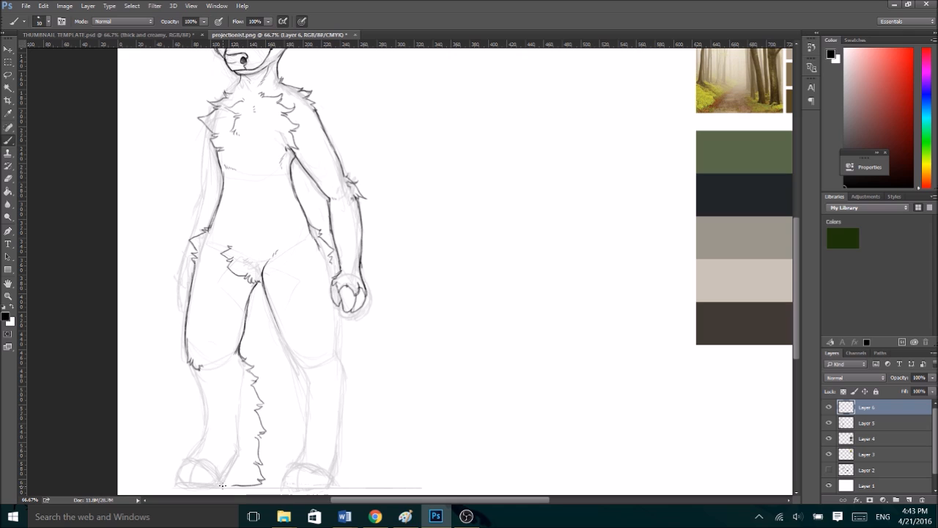
- Undo the lower strokes of the ragged fur running down the farther leg's calf to the ground
scroll(792, 289, "up", 2)
scroll(792, 289, "down", 6)
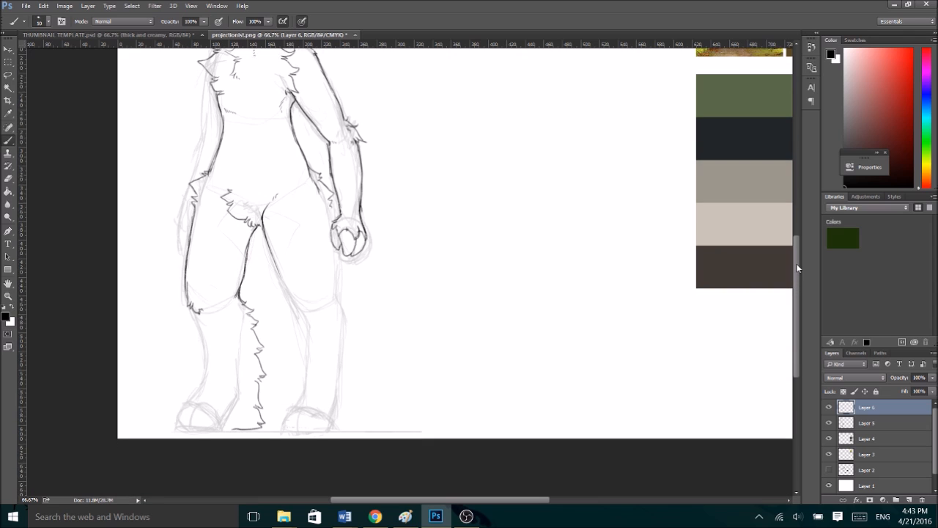
scroll(795, 279, "up", 3)
scroll(797, 268, "down", 2)
left_click_drag(798, 258, 797, 300)
key("ctrl+alt+z")
key("ctrl+alt+z")
key("ctrl+alt+z")
key("ctrl+alt+z")
key("ctrl+alt+z")
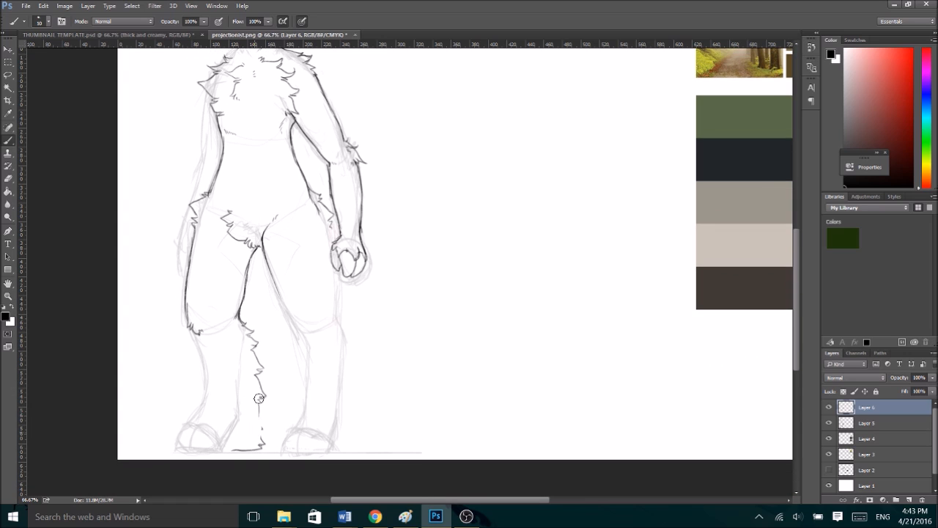
key("ctrl+alt+z")
key("ctrl+alt+z")
- Ink closer-fitting fur down the farther leg's calf and its shin line to the ankle, undoing the unwanted heel strokes
mouse_move(250, 354)
left_mouse_down()
mouse_move(244, 376)
mouse_move(254, 381)
mouse_move(242, 405)
left_mouse_up()
mouse_move(192, 333)
left_mouse_down()
mouse_move(207, 396)
mouse_move(195, 422)
mouse_move(240, 419)
mouse_move(234, 449)
mouse_move(223, 449)
left_mouse_up()
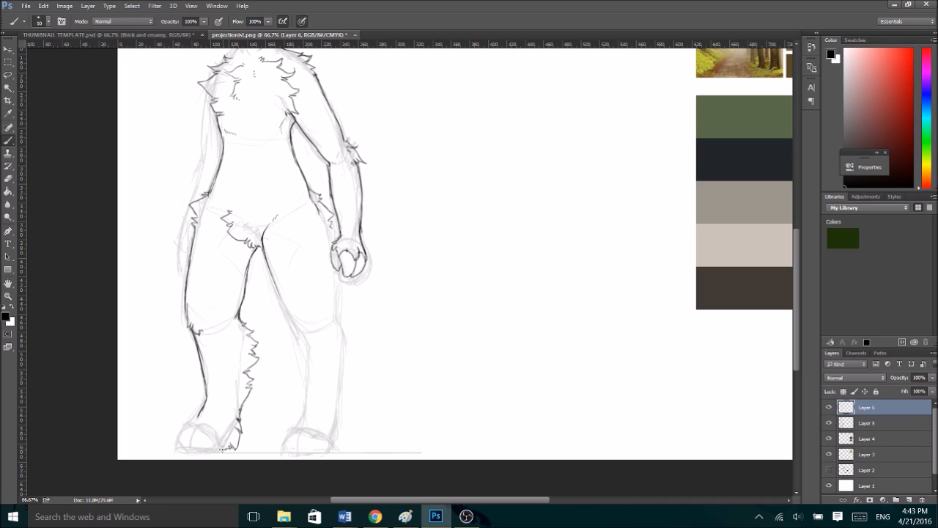
key("ctrl+alt+z")
key("ctrl+alt+z")
key("ctrl+alt+z")
- Ink the farther leg's heel, ankle and rounded foot outline down to the ground, undoing the unwanted toe strokes
left_click_drag(239, 412, 228, 438)
mouse_move(202, 404)
left_mouse_down()
mouse_move(178, 430)
mouse_move(195, 423)
mouse_move(188, 429)
mouse_move(203, 429)
mouse_move(219, 447)
mouse_move(232, 423)
mouse_move(183, 447)
left_mouse_up()
mouse_move(189, 445)
left_mouse_down()
mouse_move(226, 445)
mouse_move(174, 438)
mouse_move(193, 446)
mouse_move(176, 447)
left_mouse_up()
mouse_move(176, 444)
left_mouse_down()
mouse_move(185, 450)
mouse_move(189, 440)
left_mouse_up()
key("ctrl+alt+z")
key("ctrl+alt+z")
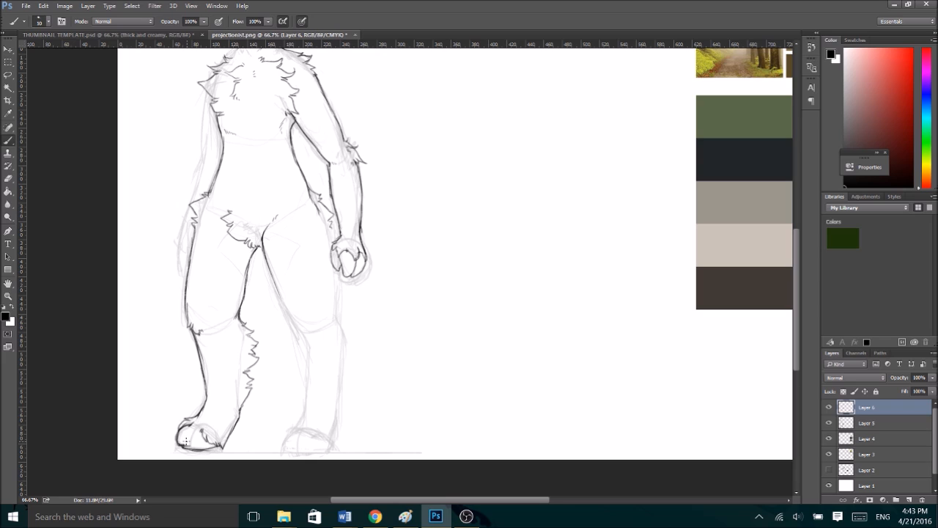
- Ink the farther foot's toe and ankle fur and a faint inner calf line, touching up the foot with sketch Layer 5 hidden
mouse_move(185, 445)
left_mouse_down()
mouse_move(183, 430)
mouse_move(207, 414)
left_mouse_up()
left_click_drag(236, 321, 240, 338)
left_click(830, 423)
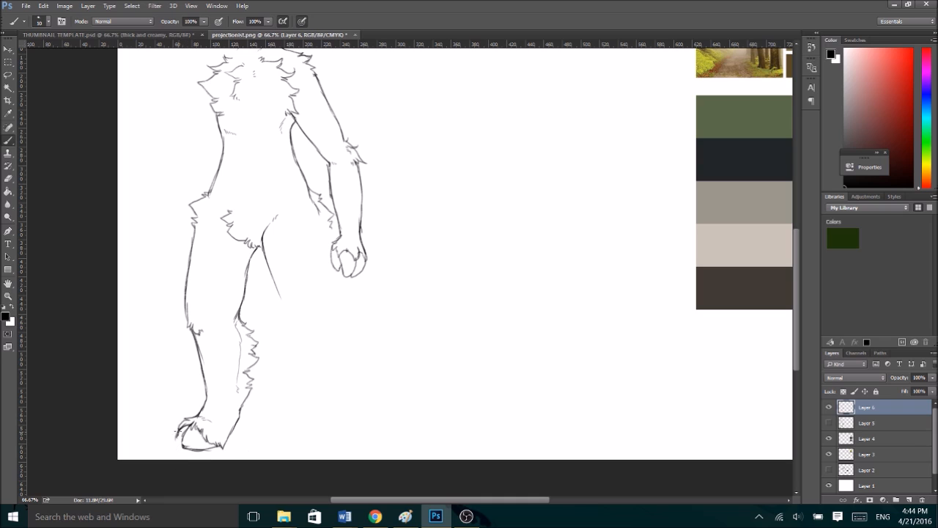
left_click_drag(177, 435, 180, 450)
key("ctrl+minus")
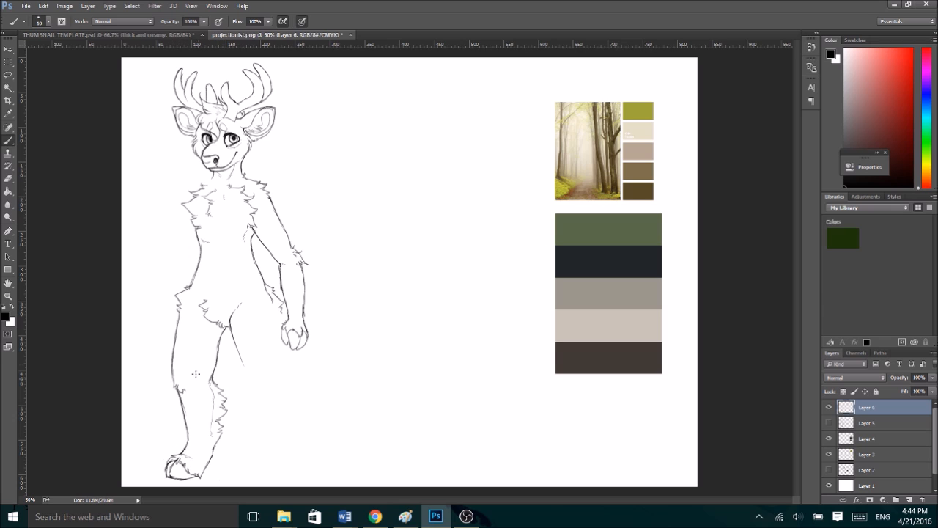
- Flip the deer line art on Layer 6 horizontally to check its proportions
key("ctrl+t")
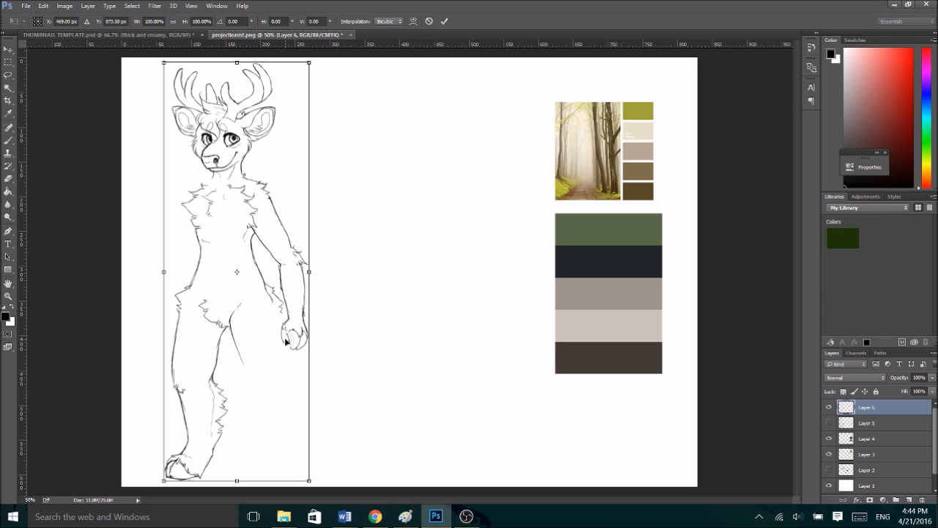
right_click(286, 341)
left_click(352, 319)
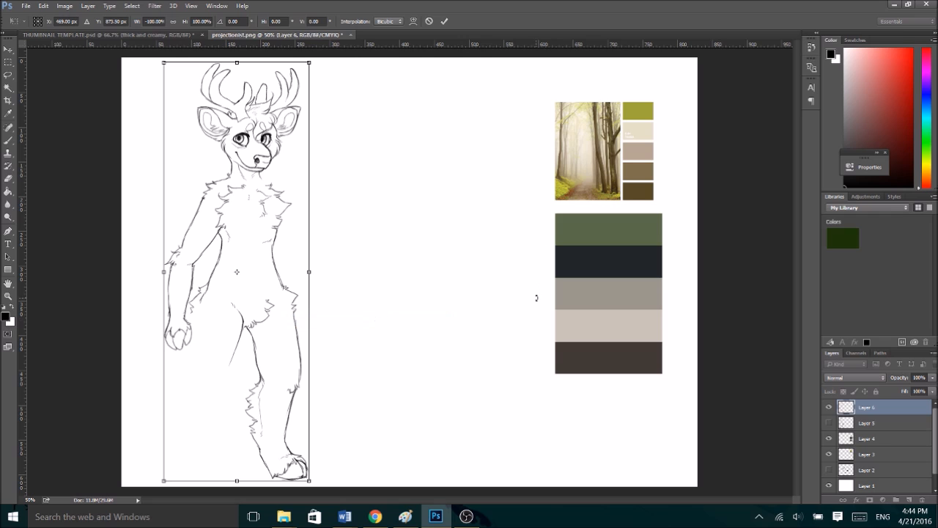
left_click(444, 21)
- Erase the farther leg's shin line and redraw it with a stronger curve, refine the heel, and add a contour line on the thigh
key("e")
left_click_drag(292, 415, 291, 396)
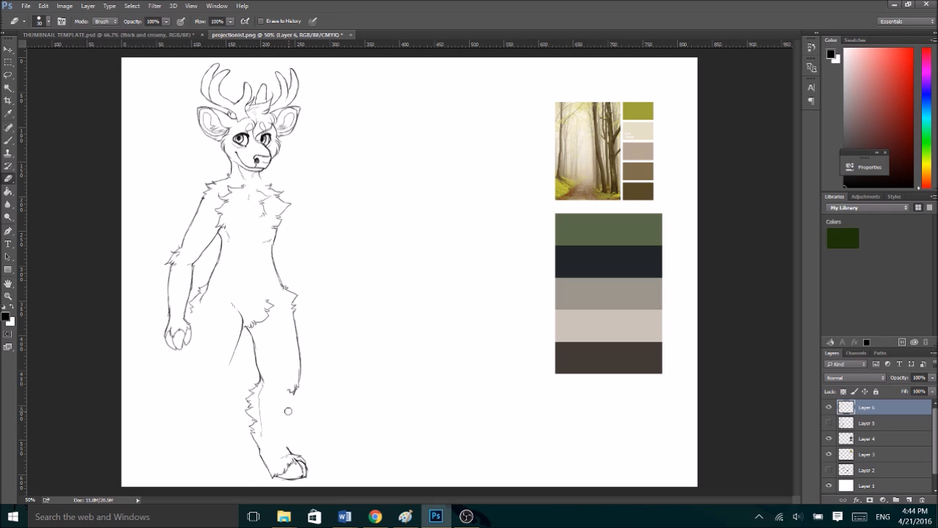
key("b")
mouse_move(282, 441)
left_mouse_down()
mouse_move(296, 390)
mouse_move(283, 421)
mouse_move(288, 452)
mouse_move(258, 447)
mouse_move(252, 434)
mouse_move(278, 473)
left_mouse_up()
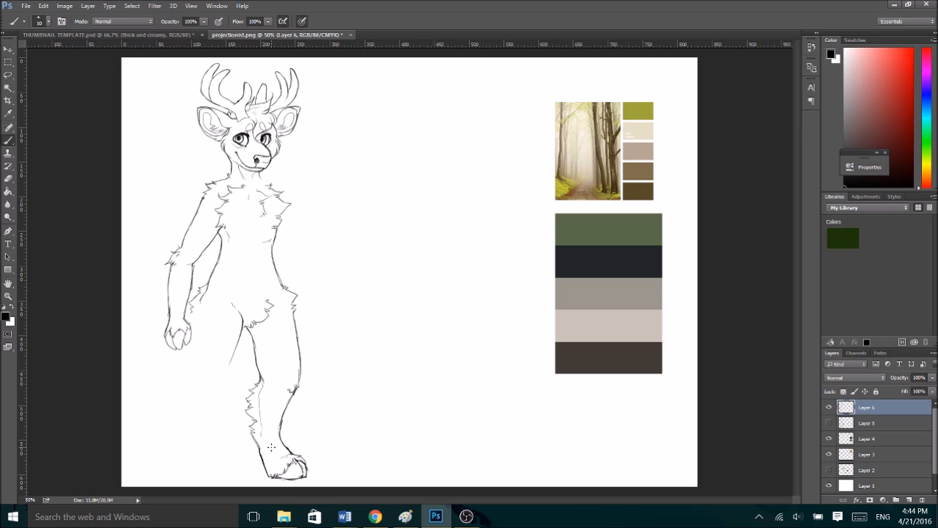
mouse_move(251, 336)
left_mouse_down()
mouse_move(257, 363)
mouse_move(248, 339)
left_mouse_up()
mouse_move(268, 310)
left_mouse_down()
mouse_move(284, 292)
mouse_move(272, 345)
left_mouse_up()
- Show sketch Layer 5 again and flip the line art horizontally back into alignment with the sketch
left_click(829, 423)
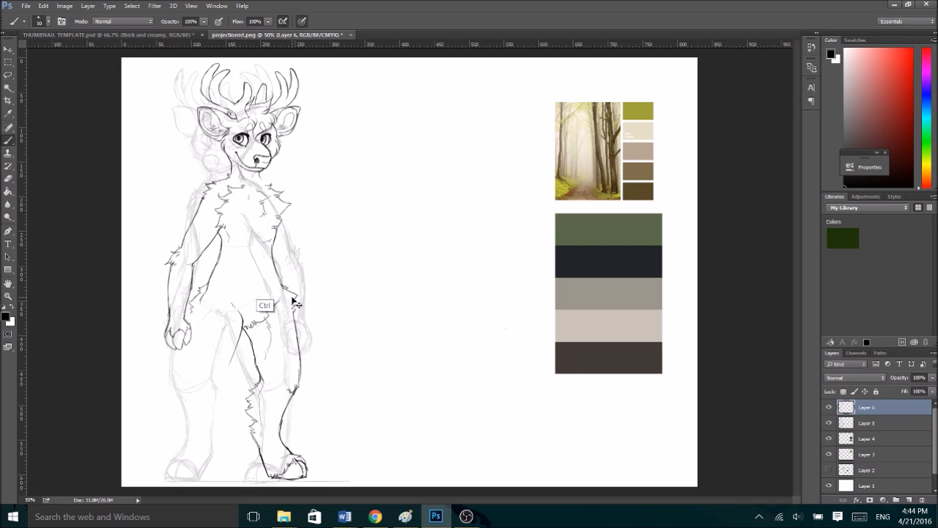
key("ctrl+t")
right_click(271, 274)
left_click(313, 434)
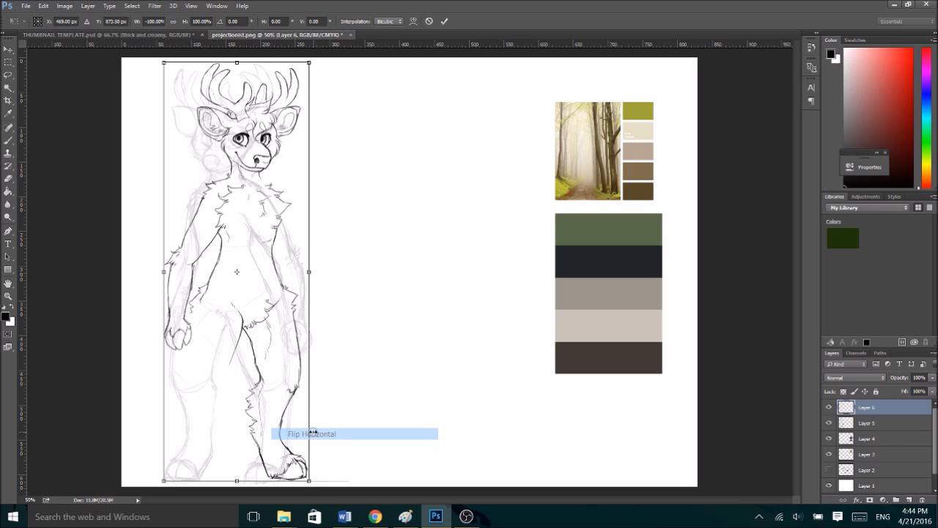
left_click(444, 22)
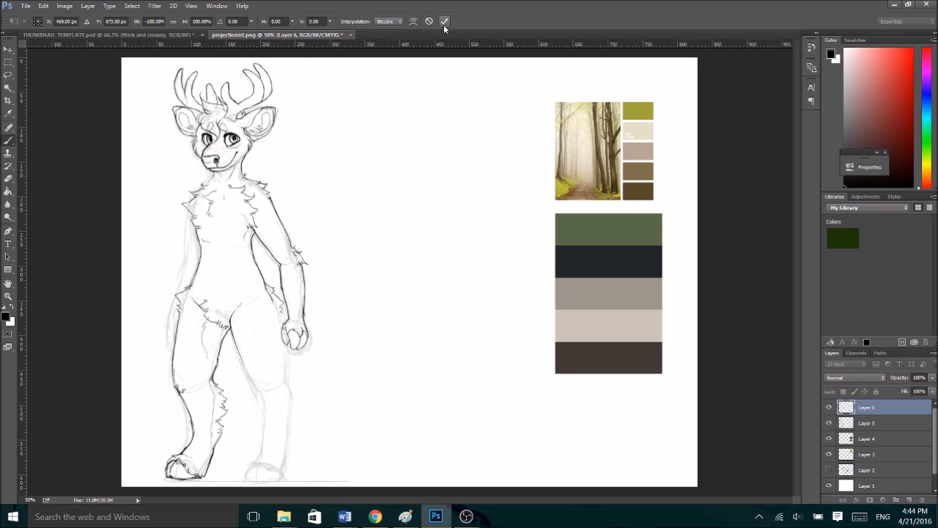
left_click(468, 512)
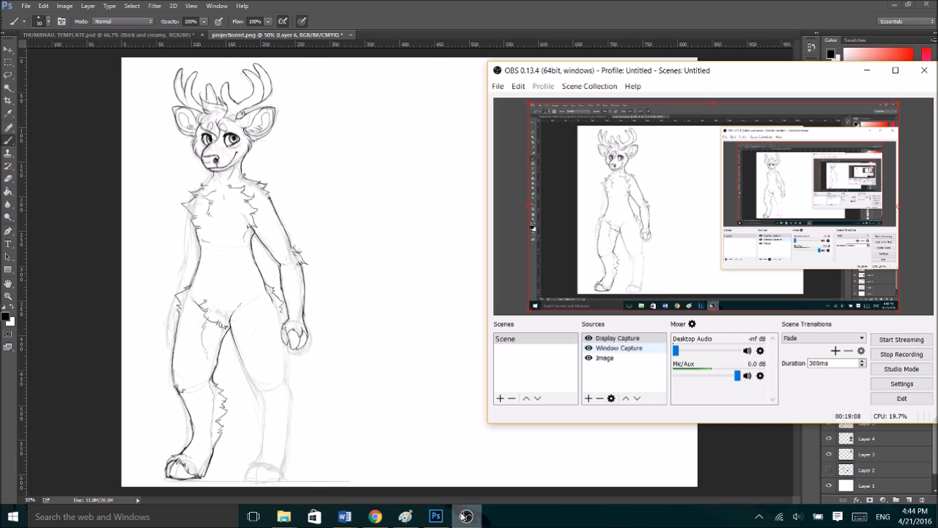
left_click(387, 415)
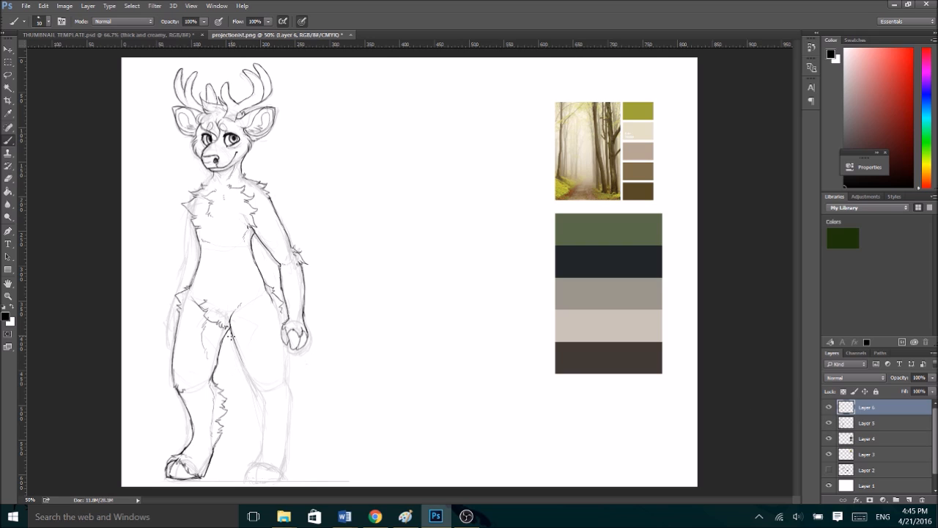
- Ink the nearer leg's thigh outlines, knee tuft, furry calf, shin and split-toed foot over the sketch
left_click_drag(232, 326, 251, 386)
mouse_move(286, 345)
left_mouse_down()
mouse_move(283, 385)
mouse_move(287, 375)
mouse_move(300, 405)
mouse_move(287, 464)
left_mouse_up()
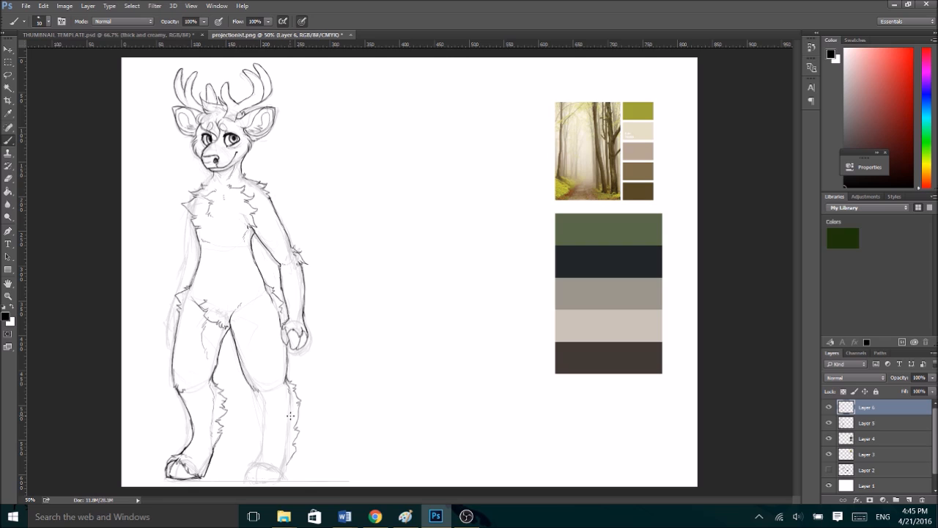
mouse_move(261, 398)
left_mouse_down()
mouse_move(260, 454)
mouse_move(292, 434)
mouse_move(288, 463)
mouse_move(251, 453)
mouse_move(262, 448)
mouse_move(247, 480)
mouse_move(257, 483)
mouse_move(257, 466)
mouse_move(248, 468)
mouse_move(258, 481)
mouse_move(267, 463)
mouse_move(277, 478)
mouse_move(258, 482)
mouse_move(268, 462)
left_mouse_up()
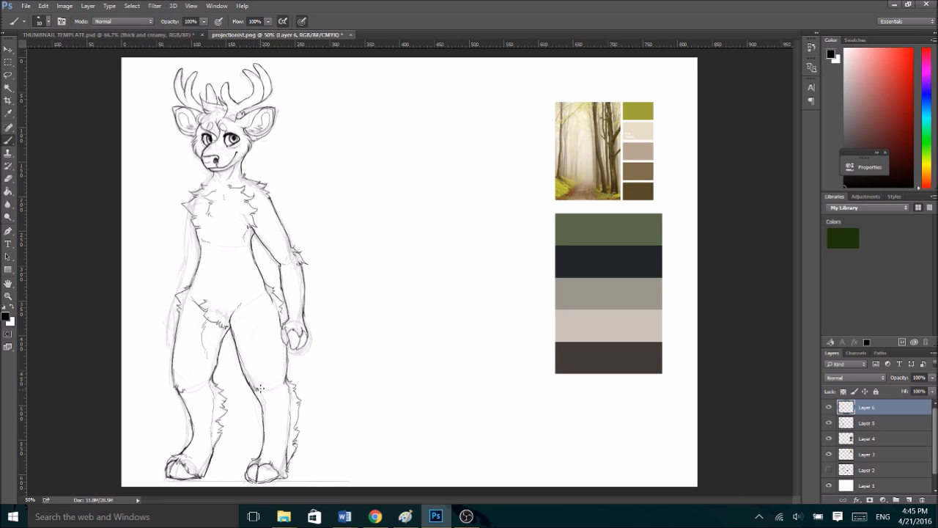
- Hide sketch Layer 5, lasso the nearer leg's foot, transform it slightly outward, and deselect it
left_click(830, 424)
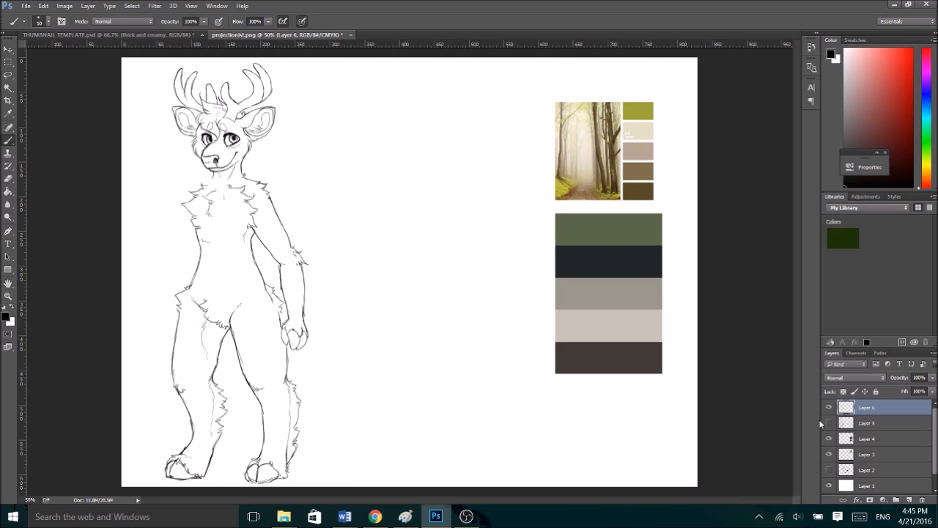
key("l")
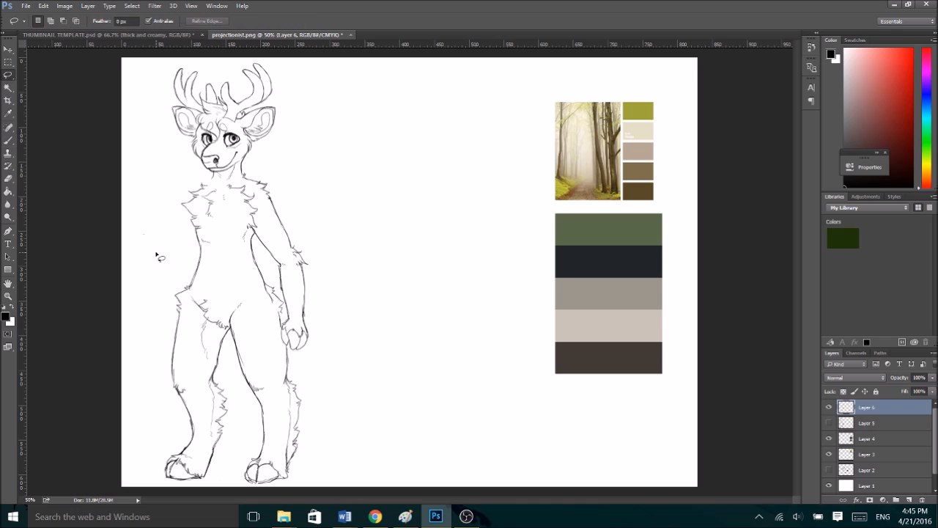
mouse_move(255, 454)
left_mouse_down()
mouse_move(272, 497)
mouse_move(295, 473)
mouse_move(253, 455)
mouse_move(267, 469)
left_mouse_up()
key("ctrl+t")
left_click(445, 21)
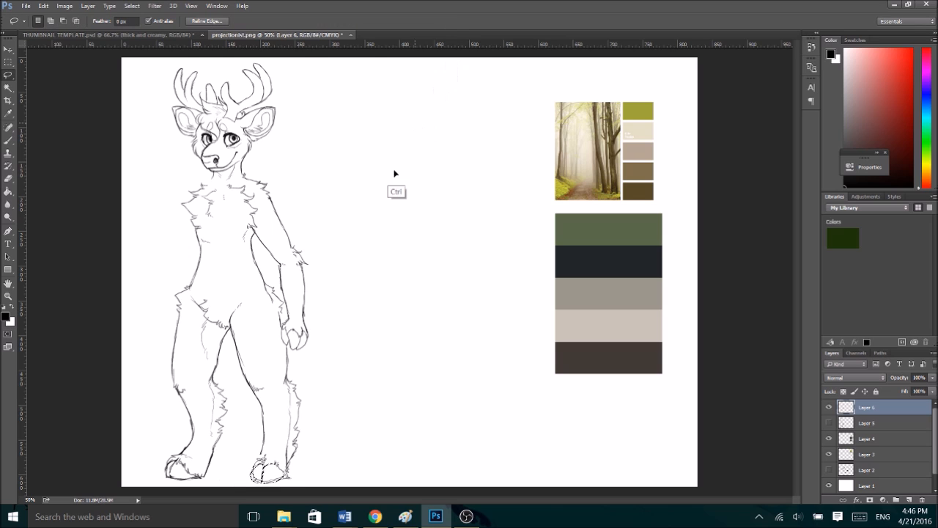
key("ctrl+shift+s")
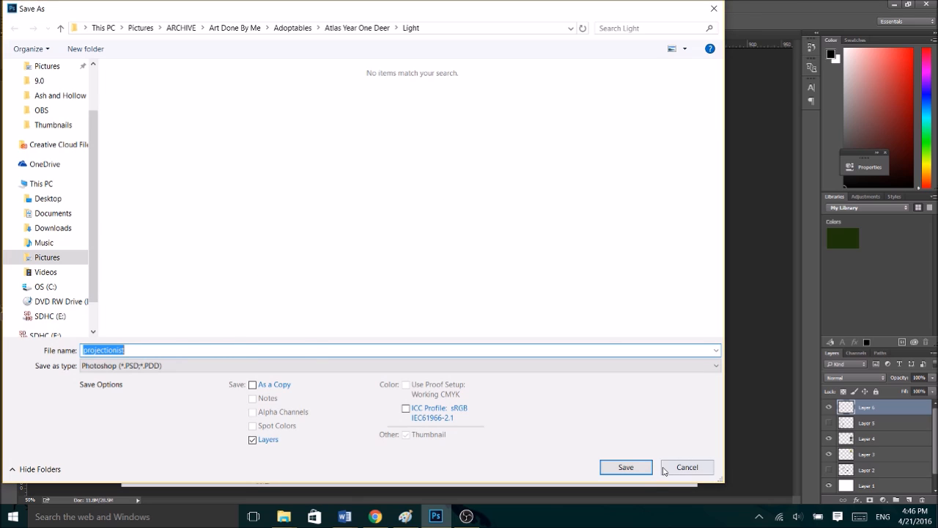
left_click(663, 468)
key("ctrl+d")
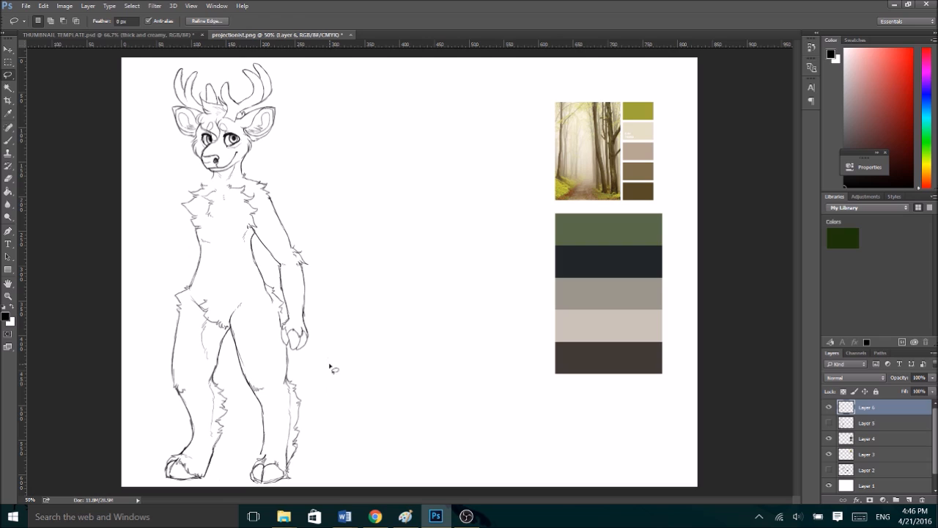
- Compare the line art against sketch Layer 5, hide the sketch again, and flip the line art horizontally
key("b")
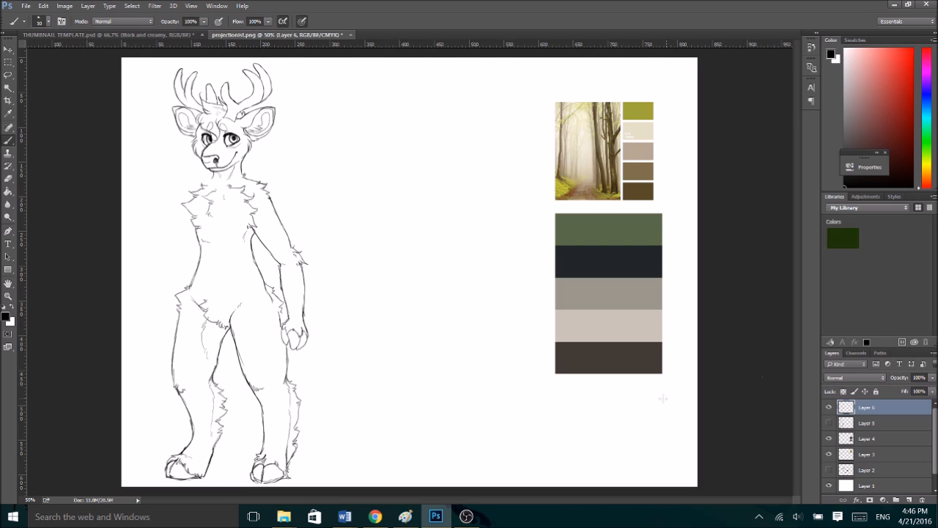
key("ctrl+minus")
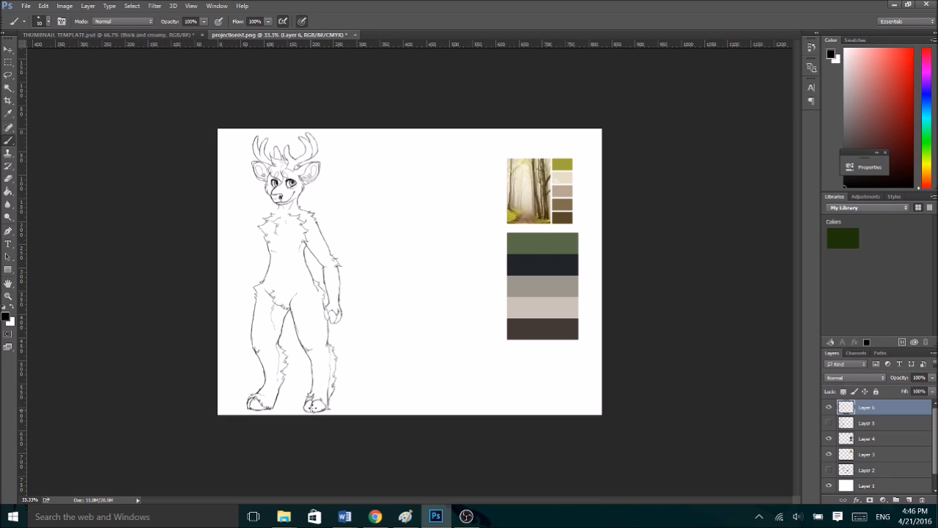
key("ctrl+plus")
key("ctrl+plus")
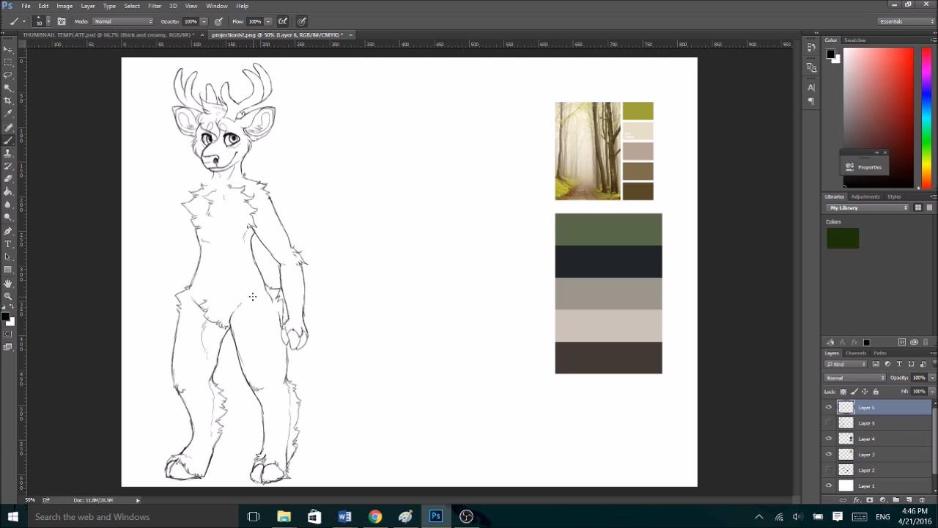
left_click(828, 424)
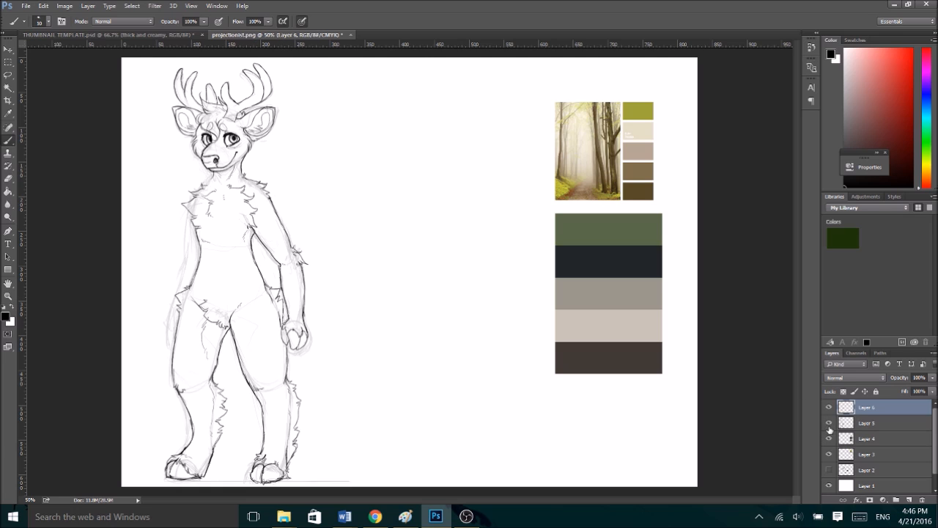
left_click(828, 424)
key("ctrl+t")
right_click(260, 273)
left_click(323, 432)
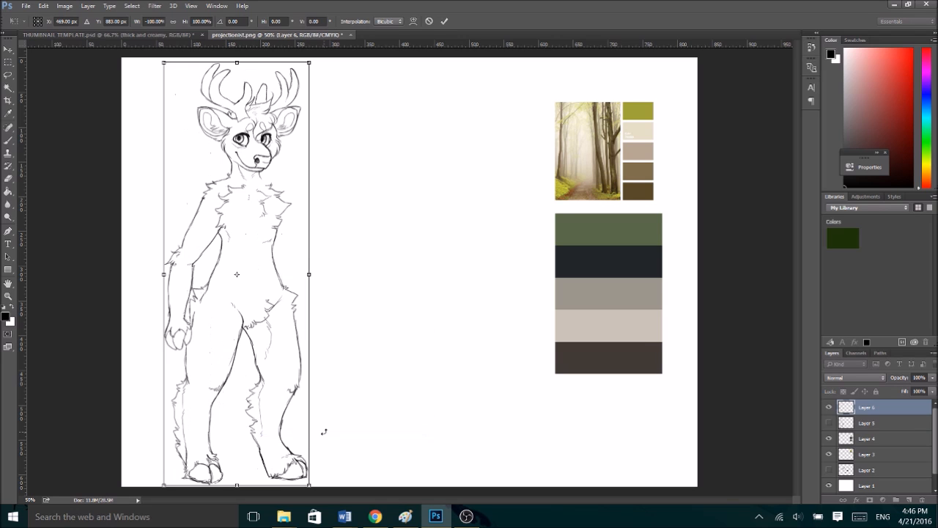
left_click(443, 21)
- Lasso the whole nearer leg and transform it to 102.63% width and 100.06% height with a -1.84° rotation
left_click(8, 74)
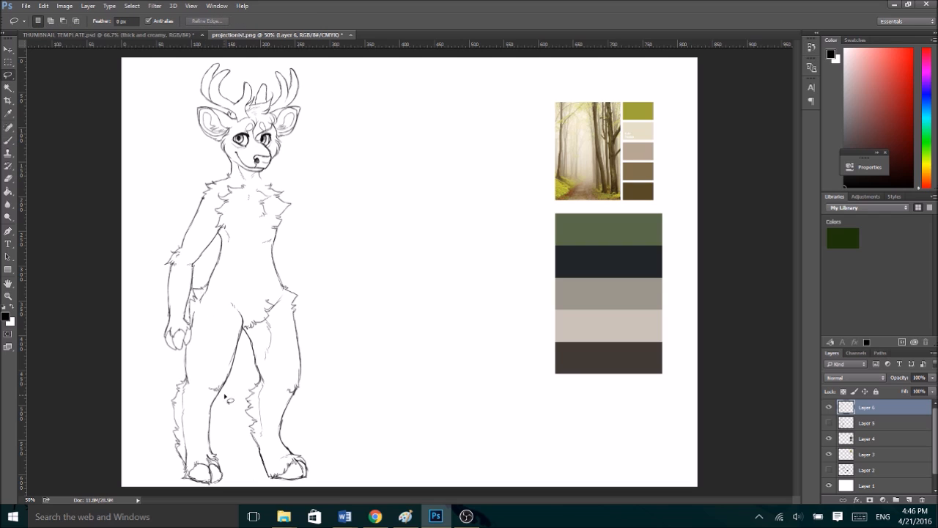
mouse_move(246, 336)
left_mouse_down()
mouse_move(241, 299)
mouse_move(215, 314)
mouse_move(143, 415)
mouse_move(229, 512)
mouse_move(227, 398)
mouse_move(235, 358)
mouse_move(237, 374)
mouse_move(267, 329)
left_mouse_up()
key("ctrl+t")
left_click_drag(246, 387, 249, 386)
left_click_drag(198, 487, 198, 487)
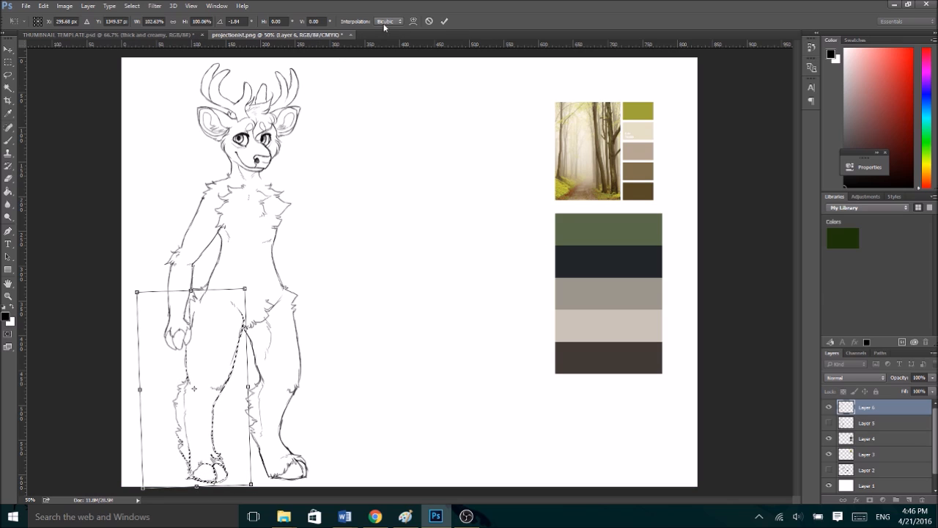
left_click(444, 22)
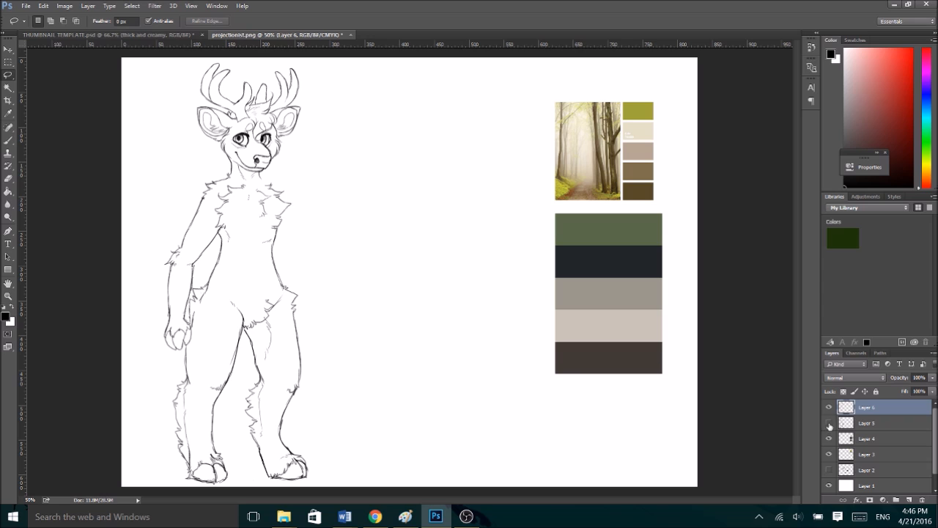
- Show sketch Layer 5, check it against the line art, and flip the line art horizontally back to its original direction
left_click(829, 423)
left_click(829, 407)
left_click(829, 407)
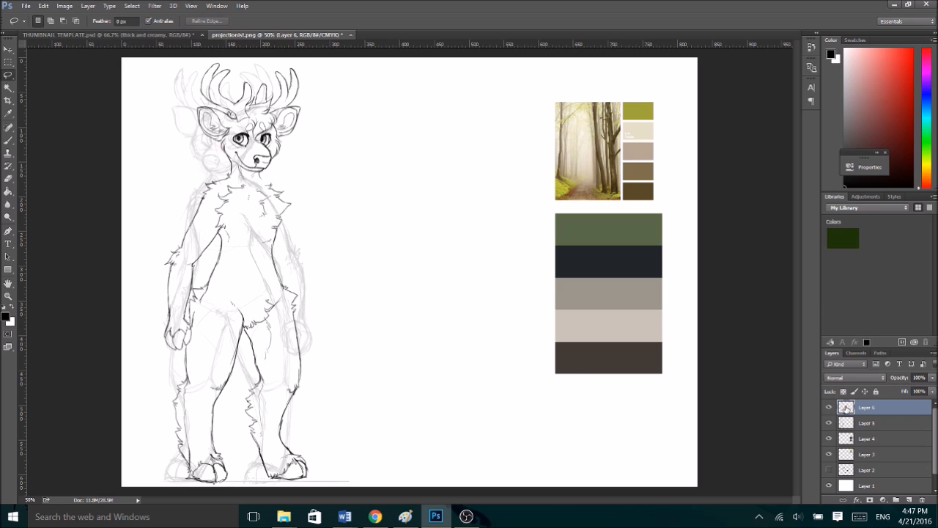
key("ctrl+t")
right_click(264, 230)
left_click(309, 389)
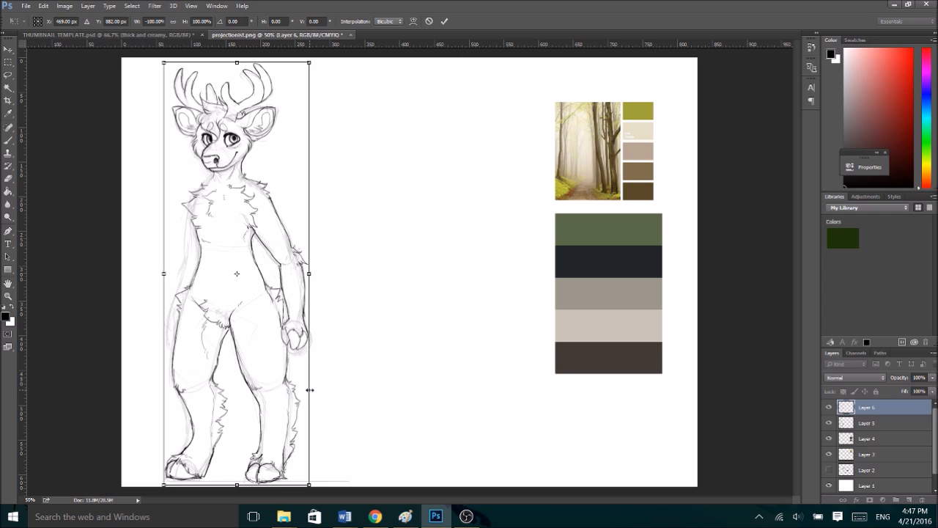
left_click(444, 22)
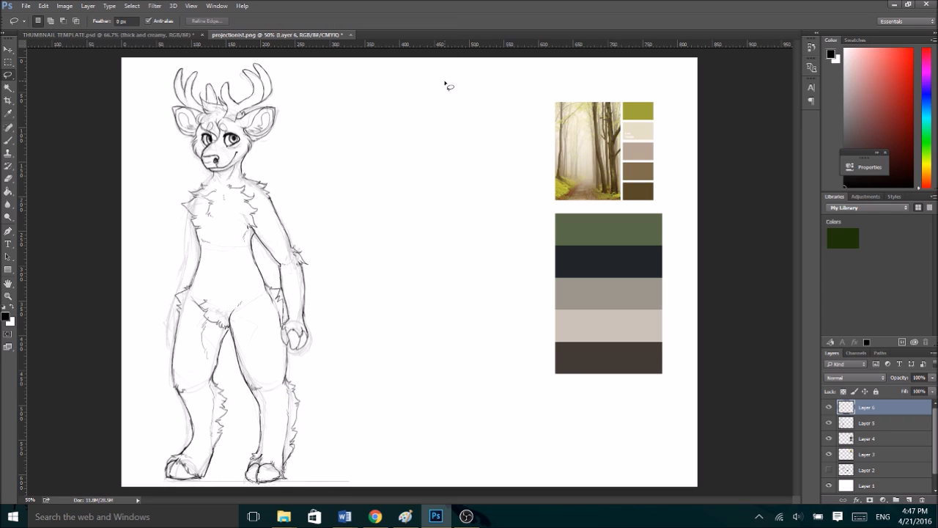
- Ink fur tufts on the farther shoulder and the farther arm's outer line from the shoulder down to the hip
left_click(830, 422)
left_click(830, 421)
key("b")
key("ctrl+plus")
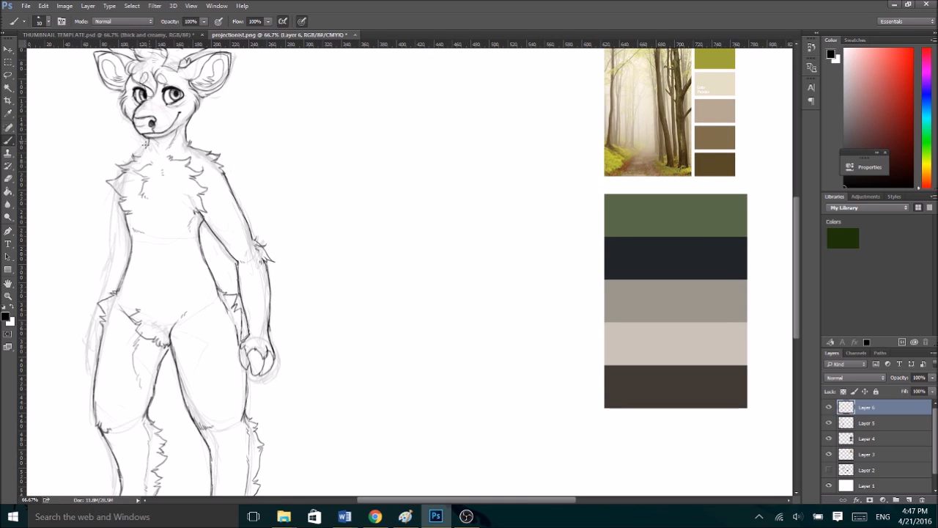
left_click_drag(128, 155, 123, 162)
left_click_drag(112, 192, 110, 253)
left_click_drag(111, 255, 105, 281)
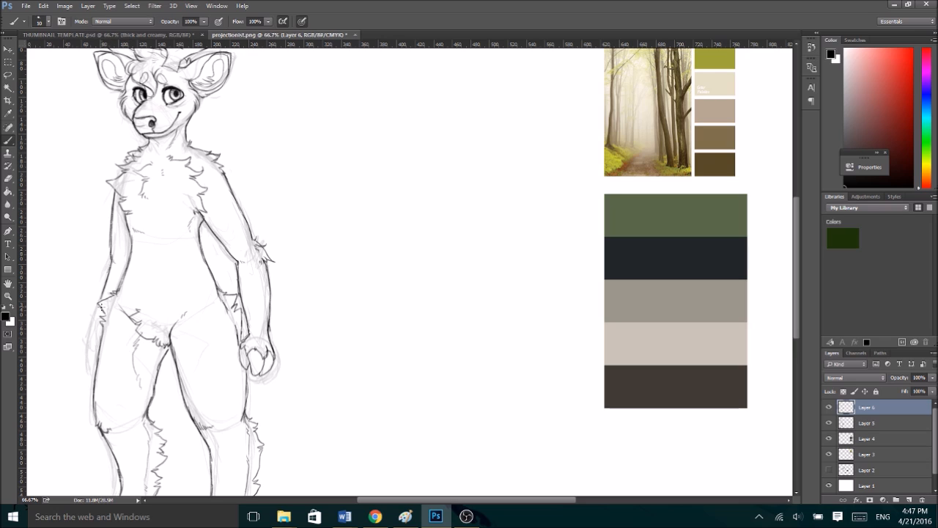
- Ink the farther forearm's fur and hand over the sketch, undoing stray strokes, and hide sketch Layer 5
mouse_move(99, 301)
left_mouse_down()
mouse_move(83, 337)
mouse_move(96, 362)
left_mouse_up()
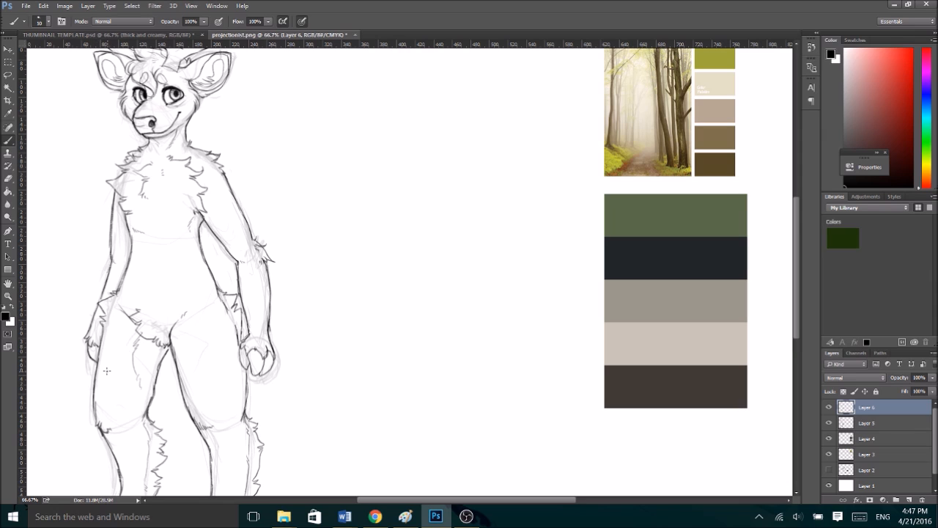
key("ctrl+alt+z")
key("ctrl+alt+z")
key("ctrl+alt+z")
key("ctrl+minus")
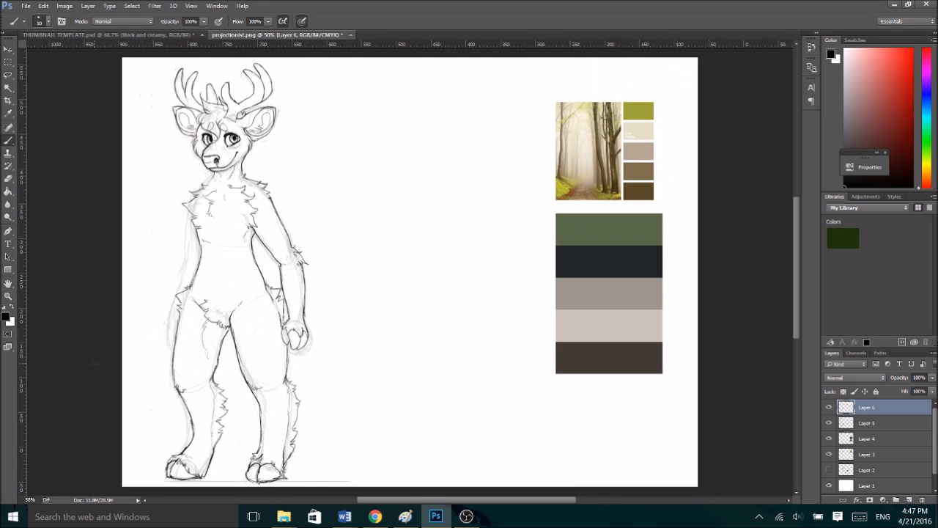
left_click(829, 424)
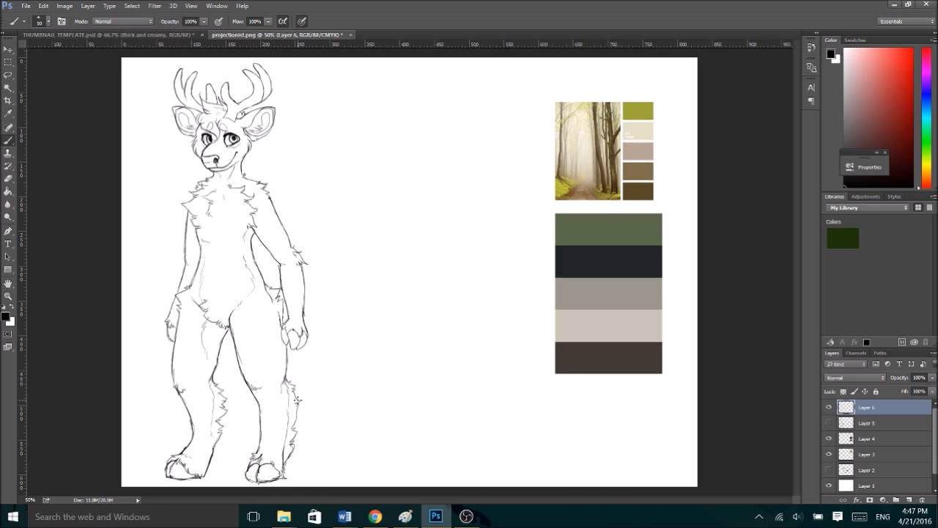
- Lasso the nearer hand, scale it to 110% width and 109.88% height, and nudge it slightly left and up
key("l")
mouse_move(279, 341)
left_mouse_down()
mouse_move(294, 315)
mouse_move(325, 347)
mouse_move(300, 354)
mouse_move(332, 359)
left_mouse_up()
key("ctrl+t")
key("Left")
key("Left")
key("Left")
key("Left")
key("Up")
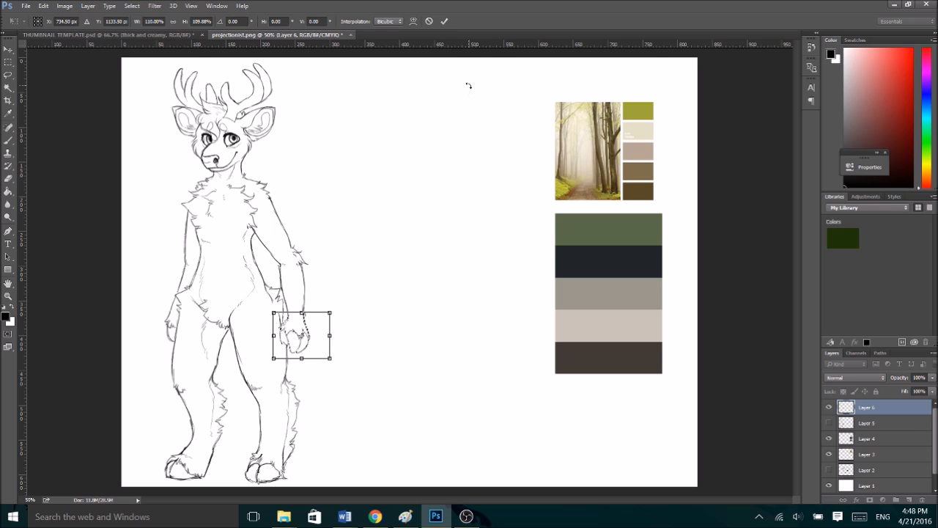
key("Up")
key("Up")
key("Up")
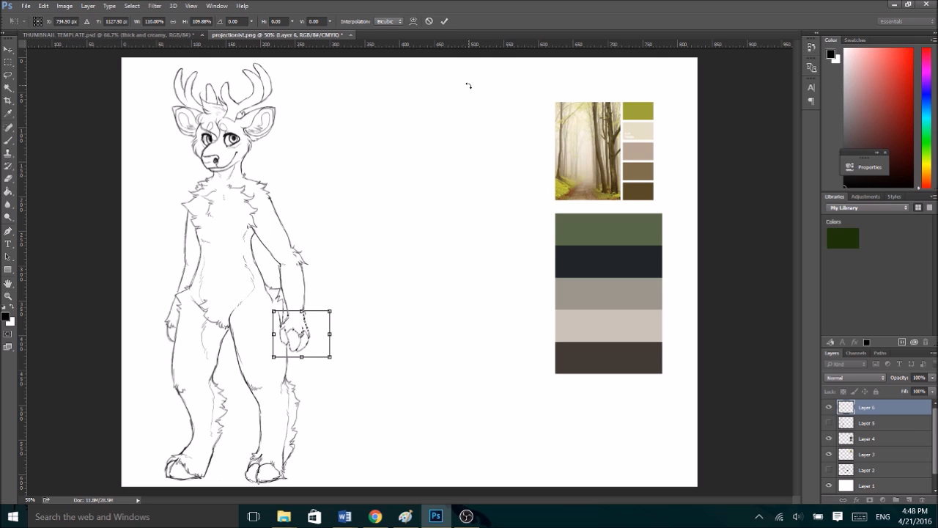
left_click(445, 21)
- Nudge the lassoed nearer forearm and hand slightly left and up, deselect, and touch up the hand's inner line
mouse_move(306, 365)
left_mouse_down()
mouse_move(275, 314)
mouse_move(288, 310)
mouse_move(277, 269)
mouse_move(300, 237)
mouse_move(314, 368)
left_mouse_up()
key("ctrl+t")
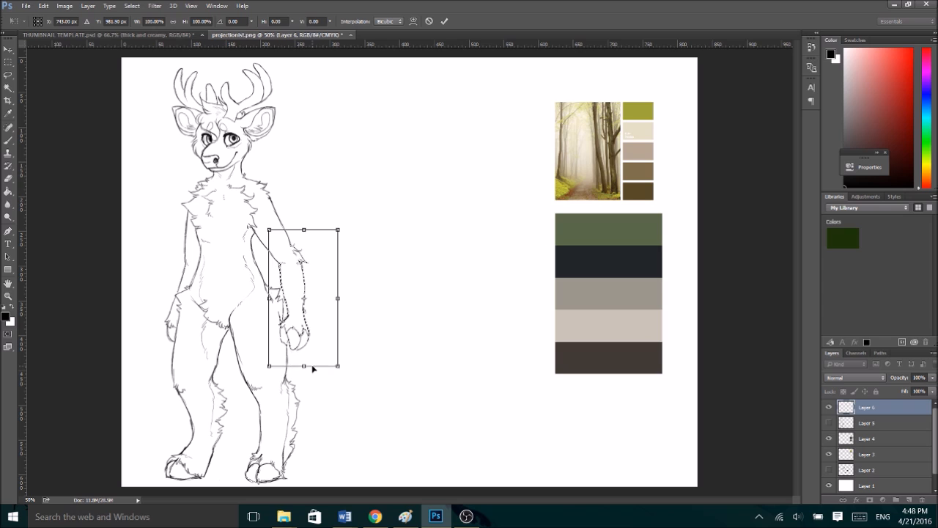
key("Left")
key("Down")
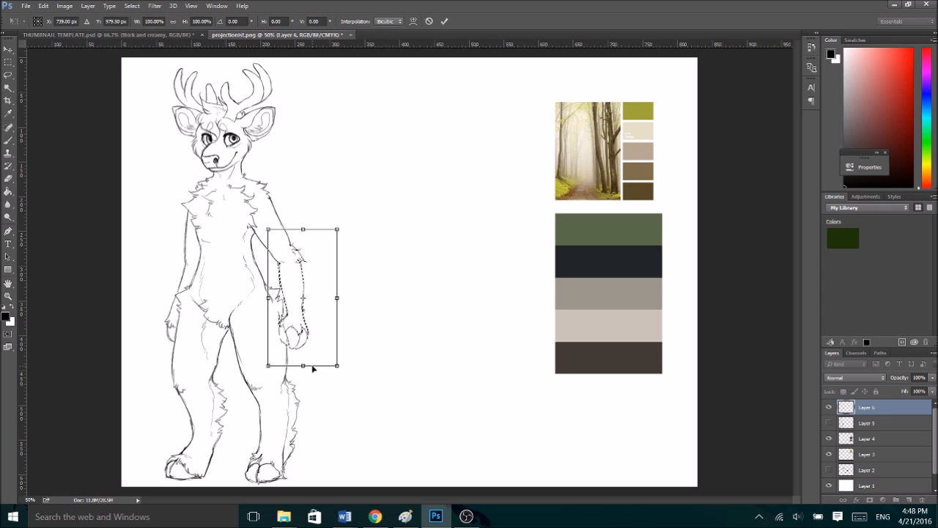
left_click(445, 22)
key("ctrl+d")
key("b")
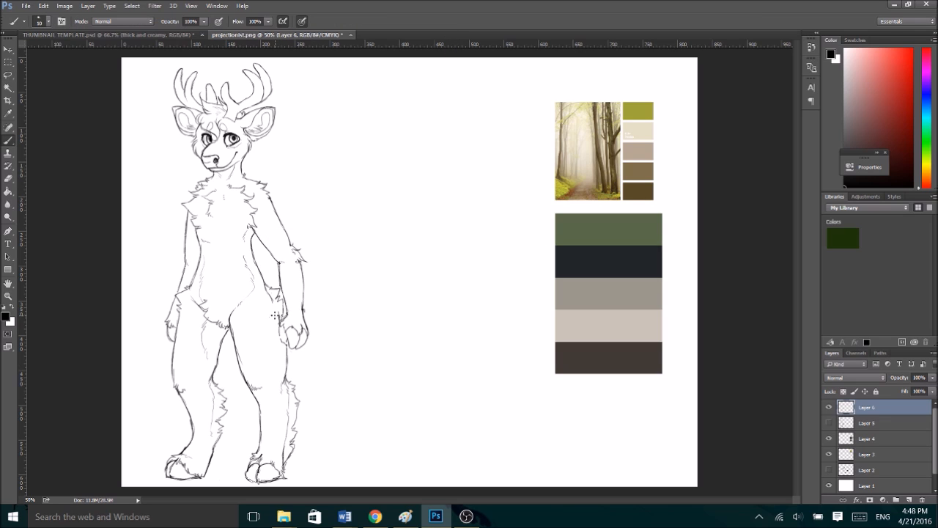
left_click_drag(281, 332, 290, 342)
- Duplicate Layer 6, flip the copy horizontally, place it beside the original deer, and slightly reduce its height
mouse_move(845, 407)
left_mouse_down()
mouse_move(872, 487)
mouse_move(910, 498)
left_mouse_up()
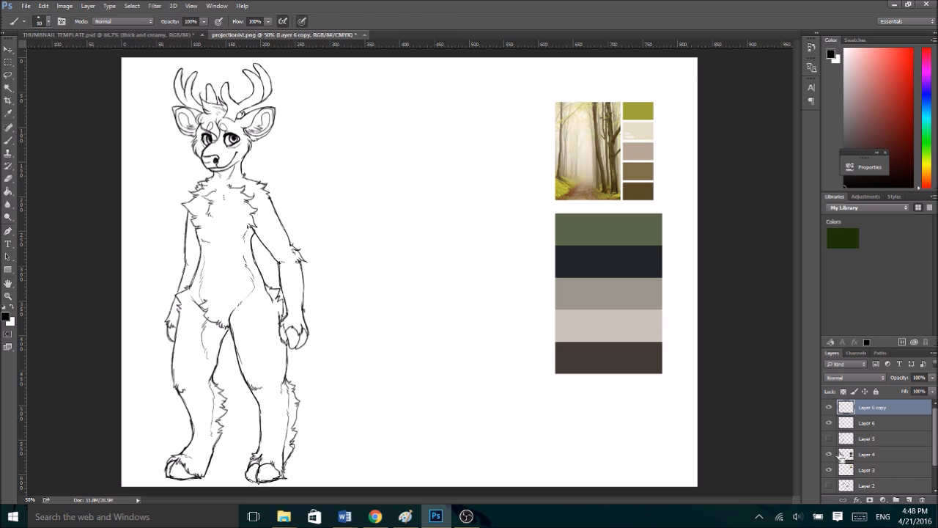
key("ctrl+t")
right_click(256, 212)
left_click(316, 368)
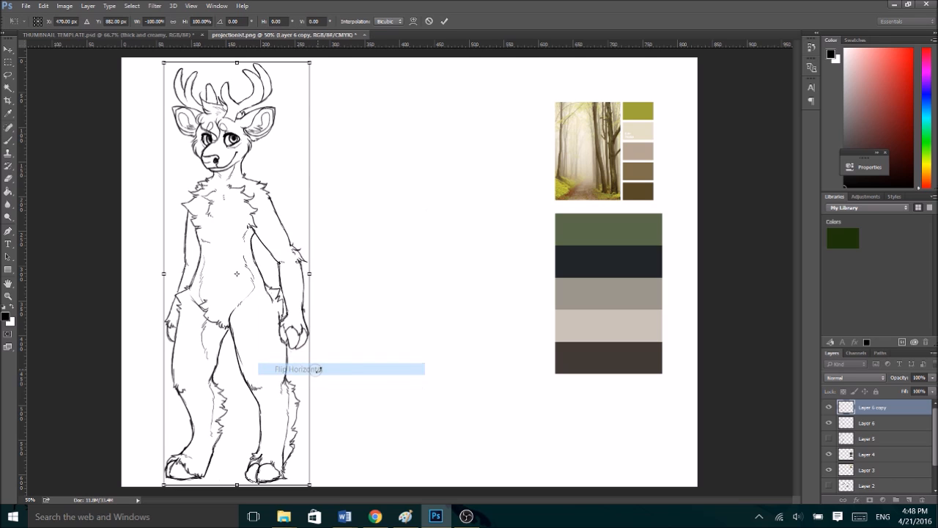
left_click_drag(252, 272, 409, 269)
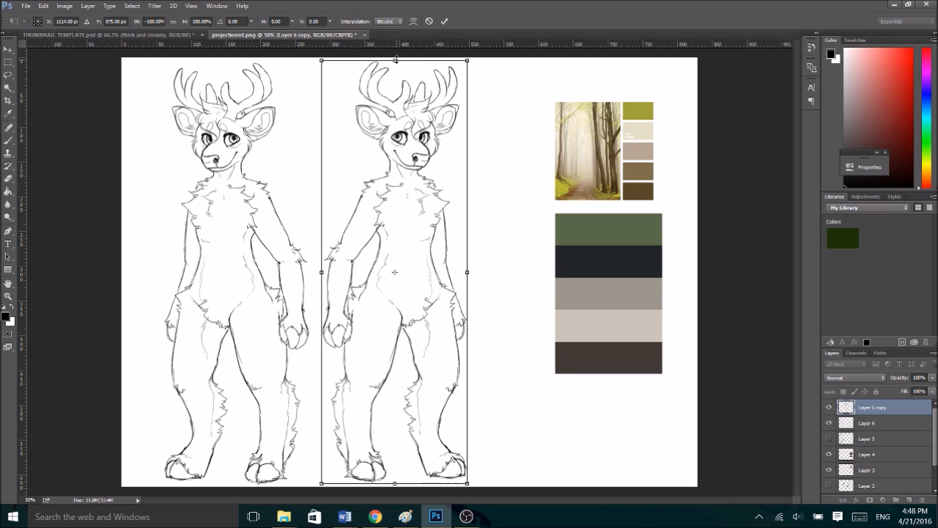
left_click_drag(395, 61, 393, 64)
left_click(443, 21)
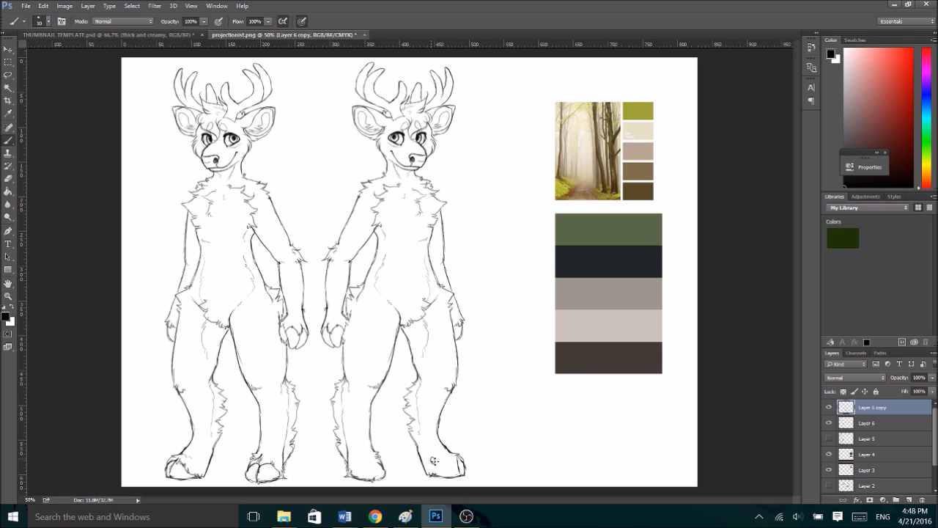
- Rework the copy's lower legs and pelvis as a back view, adding dewclaws and knee fur and clearing toe and pelvis fur lines
left_click_drag(352, 462, 361, 461)
left_click_drag(350, 386, 353, 407)
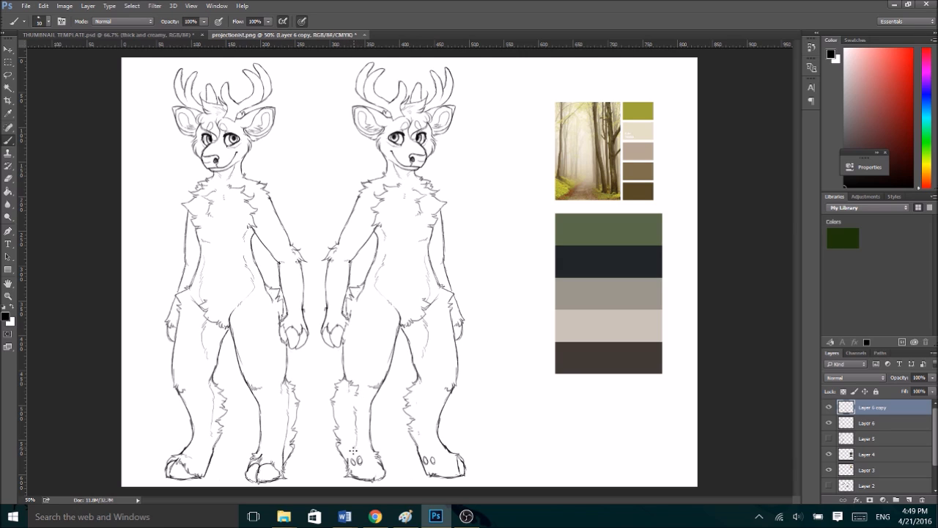
mouse_move(422, 382)
left_mouse_down()
mouse_move(425, 371)
mouse_move(428, 438)
left_mouse_up()
left_click_drag(350, 374, 347, 382)
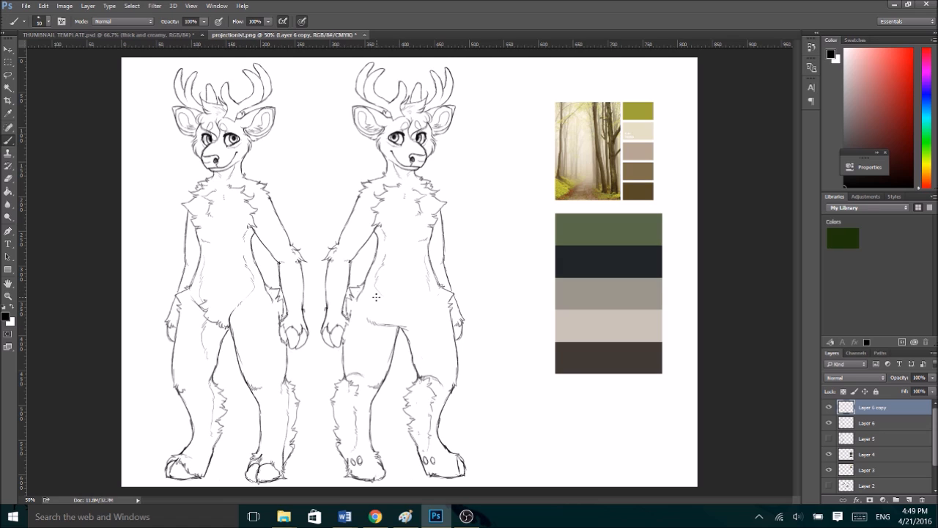
mouse_move(368, 314)
left_mouse_down()
mouse_move(369, 329)
mouse_move(402, 322)
mouse_move(400, 333)
left_mouse_up()
mouse_move(391, 288)
left_mouse_down()
mouse_move(375, 338)
mouse_move(381, 329)
mouse_move(390, 364)
mouse_move(418, 340)
left_mouse_up()
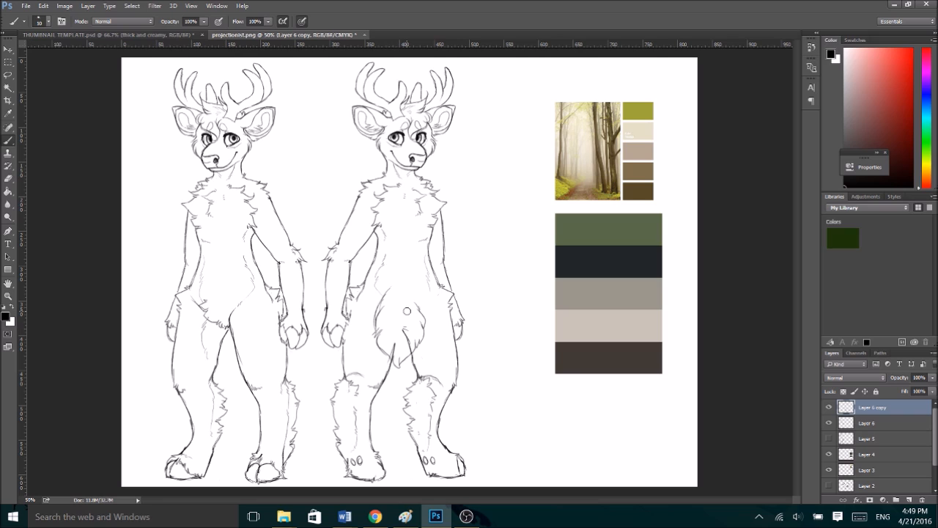
key("ctrl+alt+z")
key("ctrl+alt+z")
key("ctrl+alt+z")
key("ctrl+alt+z")
key("ctrl+alt+z")
key("ctrl+alt+z")
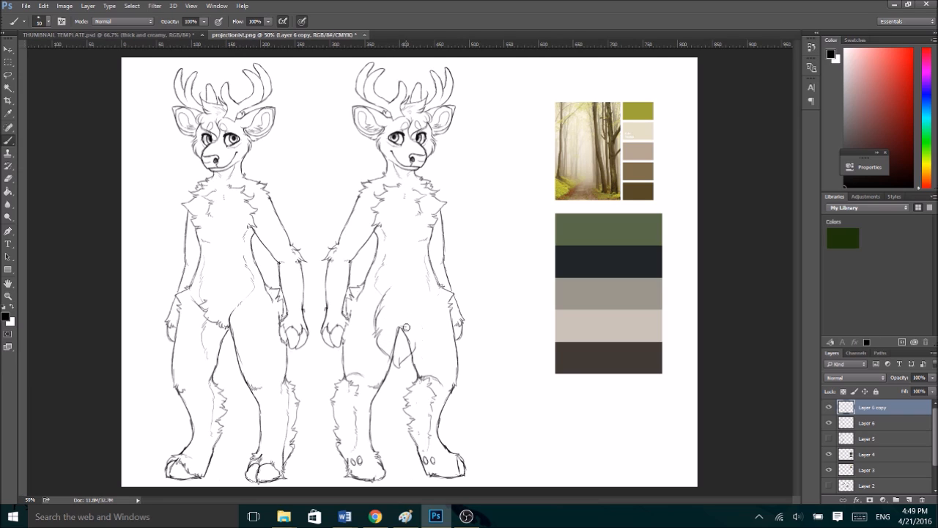
key("ctrl+alt+z")
key("ctrl+alt+z")
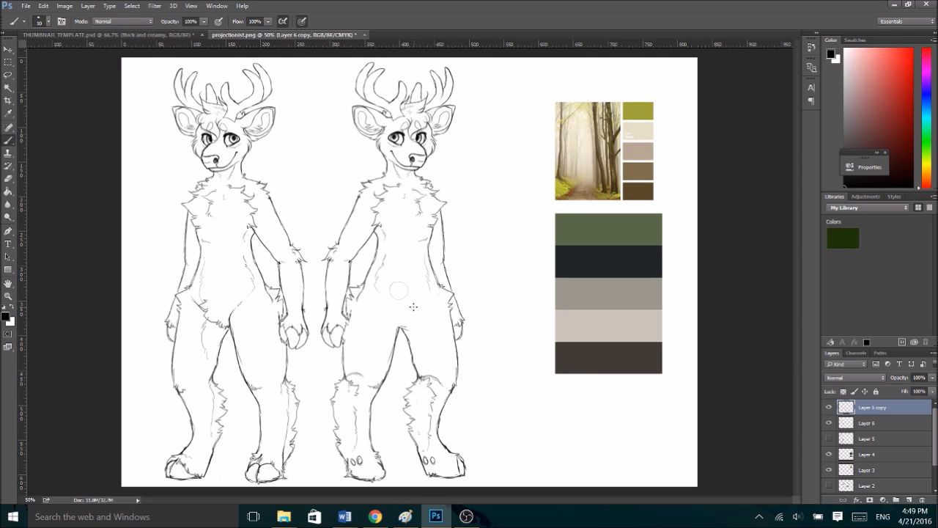
- Draw a shaggy tail hanging from the copy's lower back, undoing and redrawing its tip between the thighs
left_click_drag(386, 296, 390, 285)
mouse_move(382, 309)
left_mouse_down()
mouse_move(379, 335)
mouse_move(388, 327)
mouse_move(397, 357)
mouse_move(400, 346)
mouse_move(400, 378)
mouse_move(404, 341)
mouse_move(408, 357)
mouse_move(417, 332)
mouse_move(398, 283)
left_mouse_up()
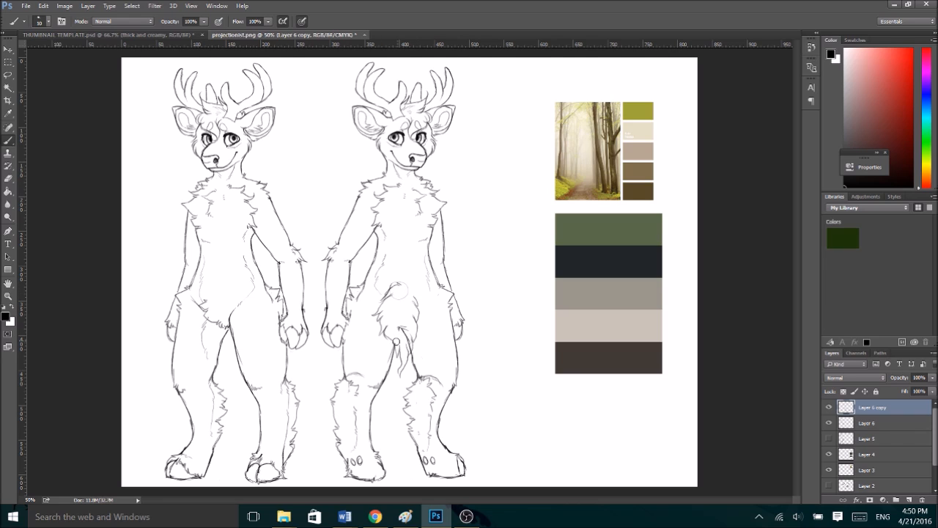
key("ctrl+alt+z")
key("ctrl+alt+z")
key("ctrl+alt+z")
mouse_move(386, 335)
left_mouse_down()
mouse_move(402, 378)
mouse_move(405, 364)
left_mouse_up()
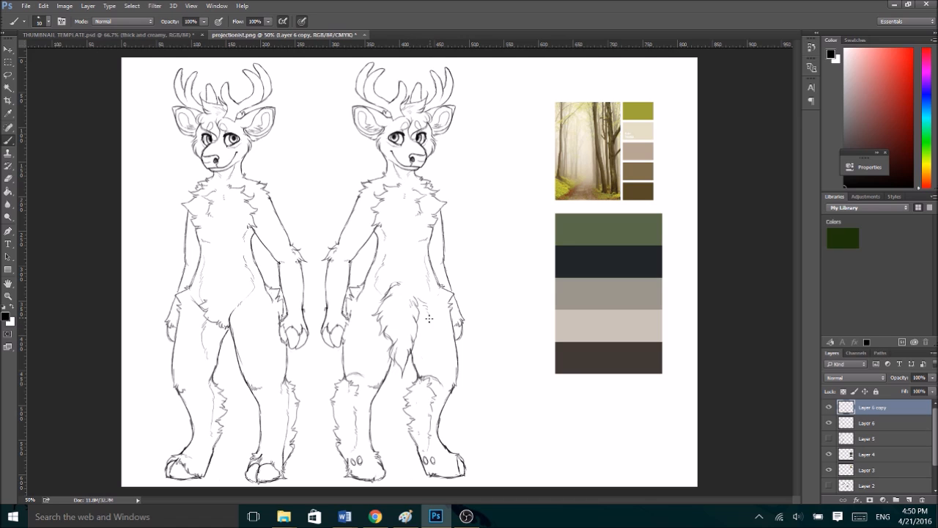
- Clear the copy's chest and belly lines, and draw its haunch fur, spine and shoulder-side arm line
left_click_drag(384, 298, 371, 310)
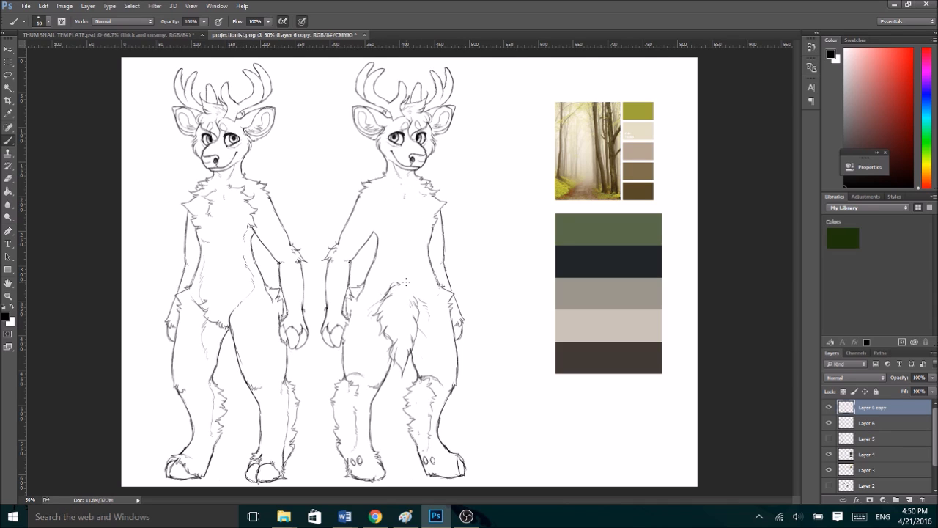
left_click_drag(399, 193, 401, 210)
left_click_drag(378, 239, 370, 207)
- Redraw the elbow fur and the hand of the copy's nearer arm as seen from behind
left_click_drag(346, 251, 314, 255)
left_click_drag(331, 246, 337, 262)
key("ctrl+alt+z")
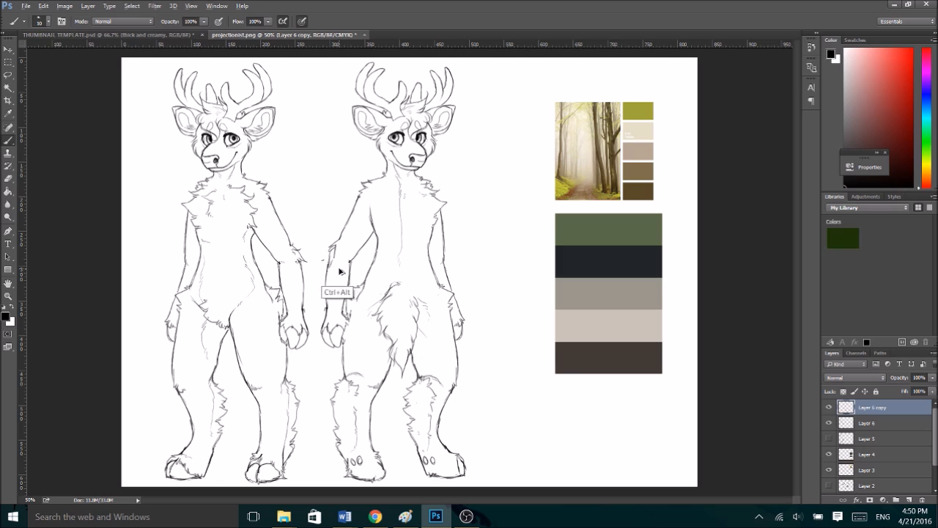
left_click_drag(335, 262, 337, 270)
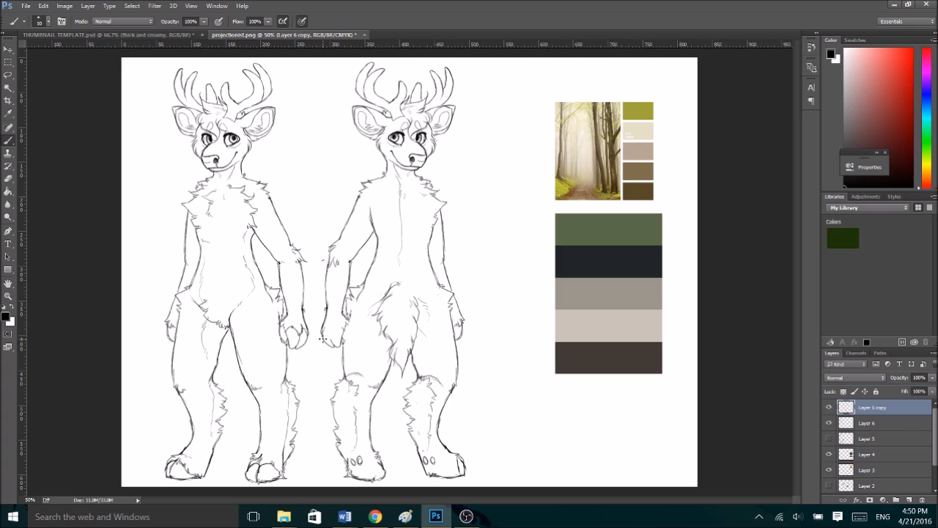
left_click_drag(332, 346, 334, 338)
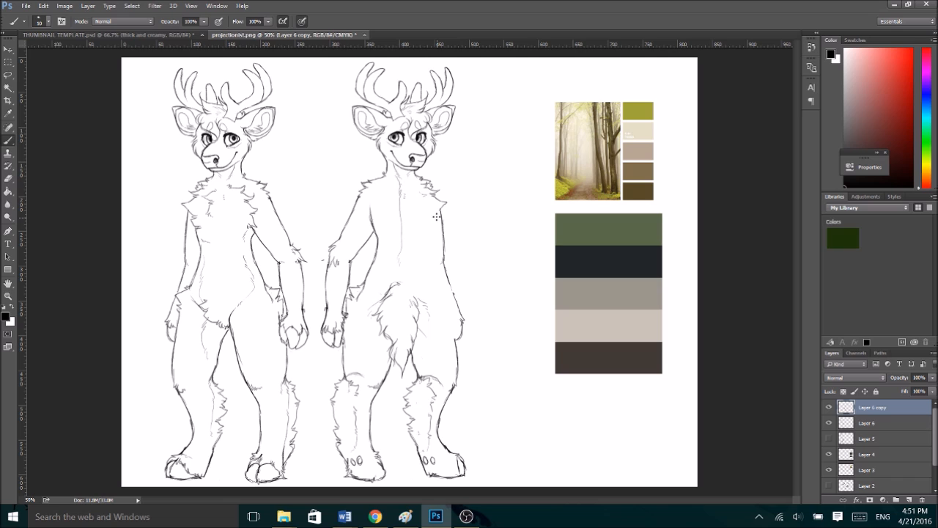
- Redraw the copy's farther arm in front of the torso, with a furry elbow and a full hand at the hip
mouse_move(412, 220)
left_mouse_down()
mouse_move(422, 278)
mouse_move(425, 264)
mouse_move(445, 322)
mouse_move(457, 296)
mouse_move(463, 338)
mouse_move(443, 323)
mouse_move(466, 340)
mouse_move(467, 328)
mouse_move(466, 338)
mouse_move(456, 344)
mouse_move(467, 331)
mouse_move(458, 327)
mouse_move(446, 337)
mouse_move(443, 320)
mouse_move(451, 342)
left_mouse_up()
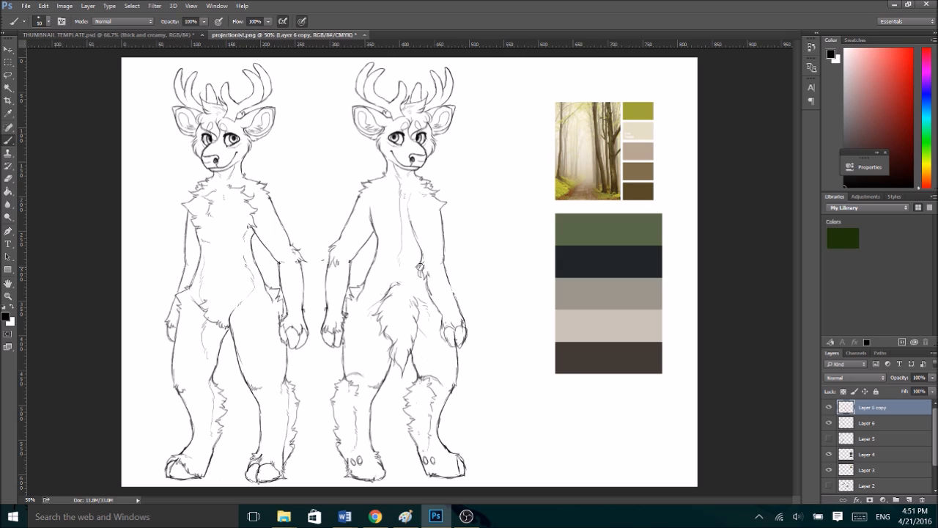
left_click_drag(413, 238, 415, 268)
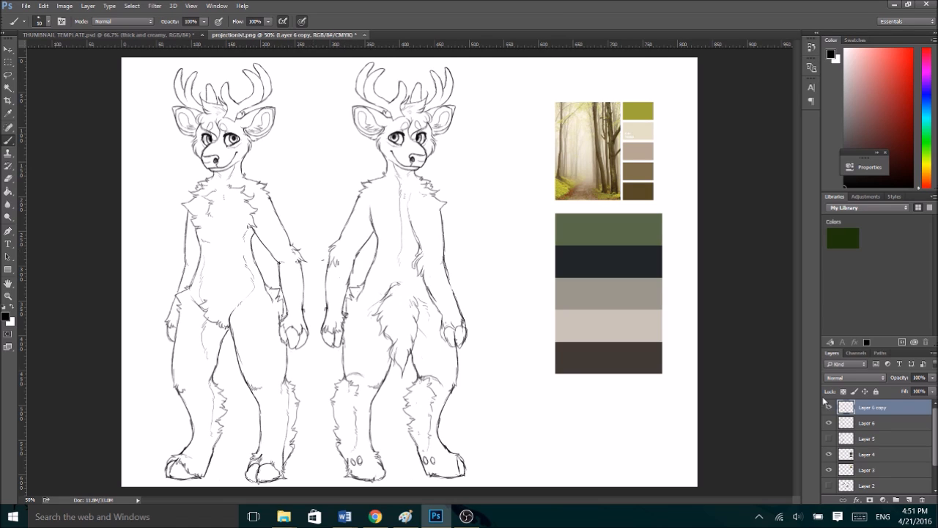
- Re-ink the original deer's inner arm line on Layer 6, and touch up the farther arm's outline on Layer 6 copy
left_click(850, 424)
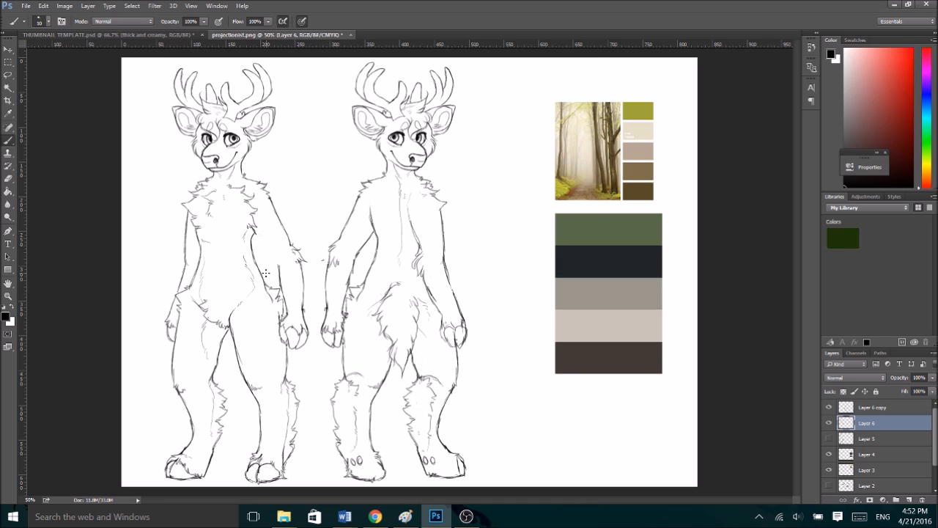
left_click_drag(250, 227, 279, 274)
key("alt+bracketright")
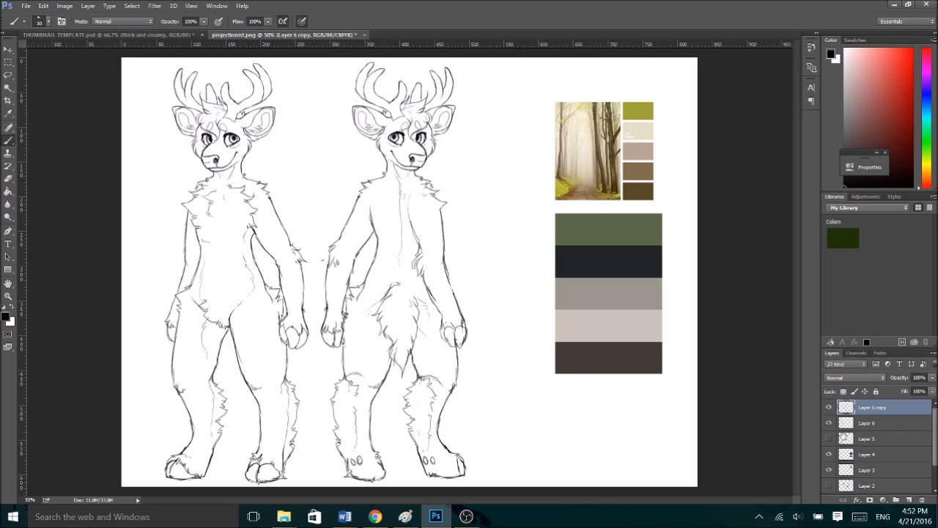
left_click_drag(447, 269, 451, 295)
- Lasso the copy's tail, nudge it left to recentre it on the lower back, and deselect
left_click(9, 74)
mouse_move(397, 388)
left_mouse_down()
mouse_move(429, 339)
mouse_move(425, 310)
mouse_move(381, 293)
mouse_move(365, 346)
mouse_move(370, 366)
left_mouse_up()
key("ctrl+t")
key("Left")
key("Left")
key("Left")
key("Left")
key("Left")
key("Left")
key("Left")
key("Left")
key("Left")
key("Left")
key("Left")
key("Left")
key("Left")
key("Left")
key("Left")
key("Left")
key("Left")
key("Left")
key("Left")
key("Left")
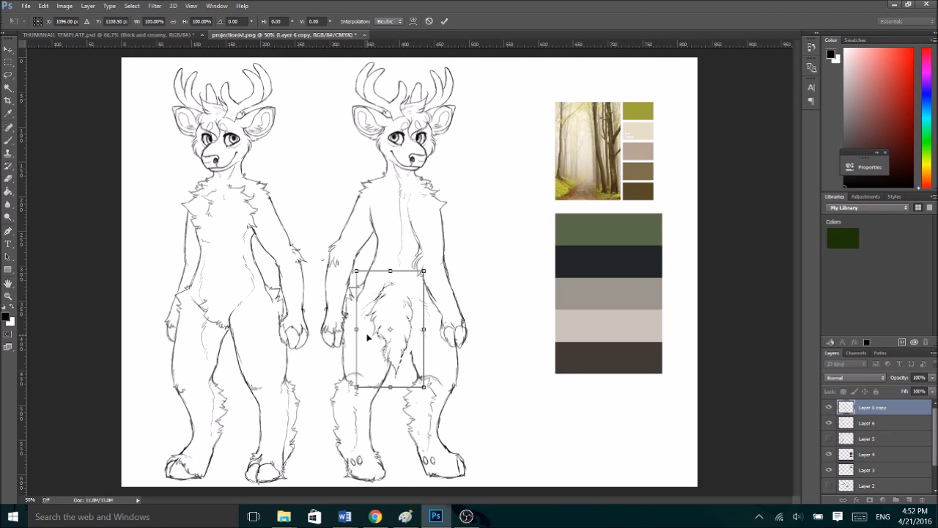
key("Return")
key("ctrl+d")
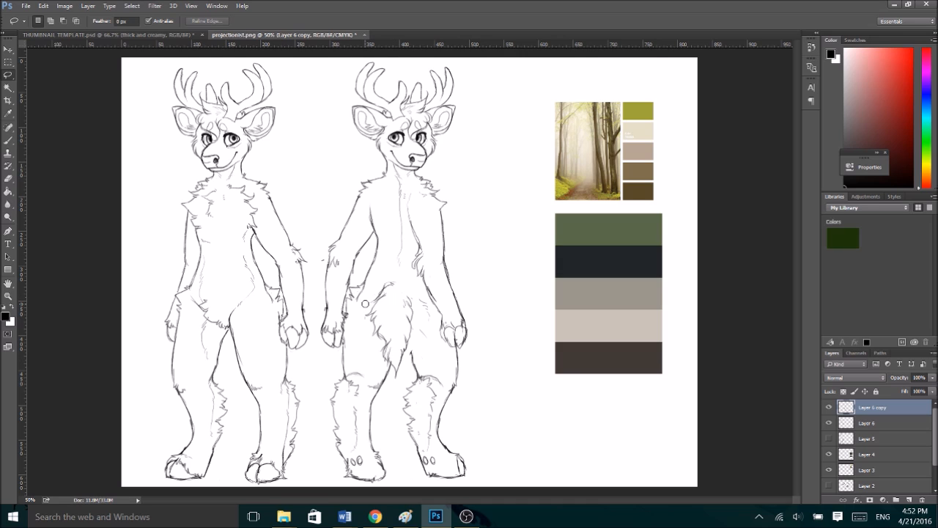
- Touch up the fur at the moved tail, and redraw the spine from the neck down to the tail's base
key("b")
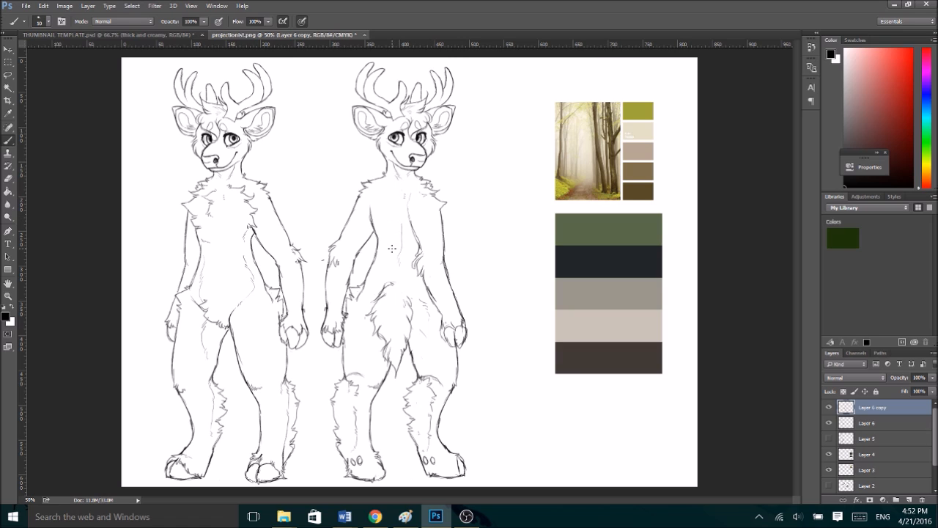
left_click_drag(385, 177, 395, 262)
key("ctrl+z")
left_click_drag(391, 215, 394, 270)
- Clear the facial features from the copy's head, and re-ink the cheek fur and neck as a back view
mouse_move(421, 166)
left_mouse_down()
mouse_move(425, 158)
mouse_move(401, 176)
mouse_move(398, 132)
mouse_move(415, 157)
mouse_move(415, 129)
mouse_move(424, 130)
mouse_move(405, 137)
left_mouse_up()
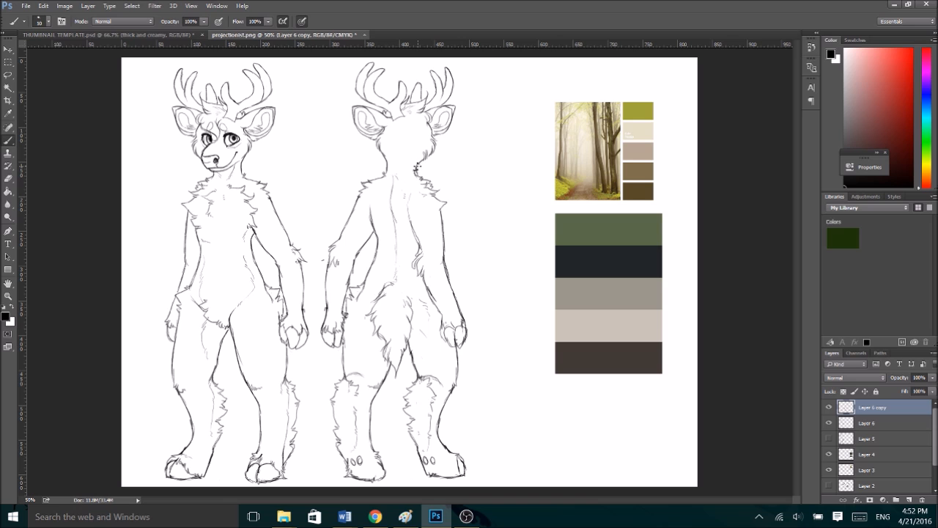
key("ctrl+plus")
left_click_drag(800, 214, 798, 187)
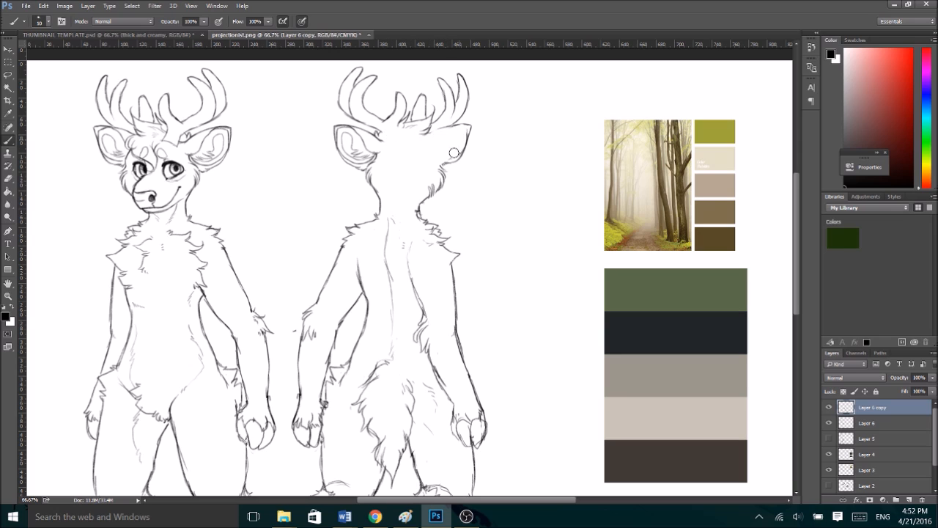
mouse_move(444, 160)
left_mouse_down()
mouse_move(452, 157)
mouse_move(448, 179)
left_mouse_up()
- Redraw both of the copy's ears from behind without inner detail, and re-ink the hair tuft at the antlers' base
mouse_move(470, 126)
left_mouse_down()
mouse_move(466, 147)
mouse_move(429, 169)
left_mouse_up()
left_click_drag(429, 137, 422, 160)
mouse_move(377, 136)
left_mouse_down()
mouse_move(385, 149)
mouse_move(362, 163)
mouse_move(344, 153)
mouse_move(347, 135)
mouse_move(360, 143)
left_mouse_up()
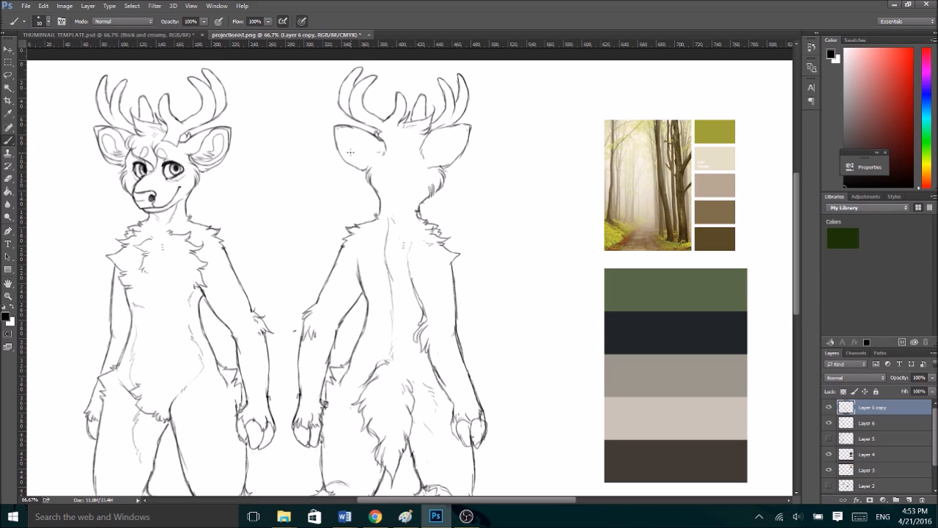
left_click_drag(401, 116, 380, 135)
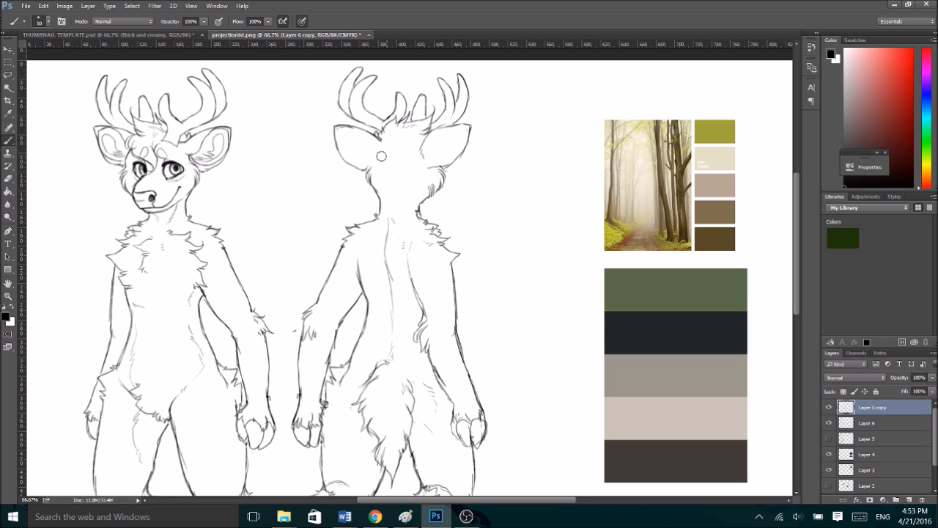
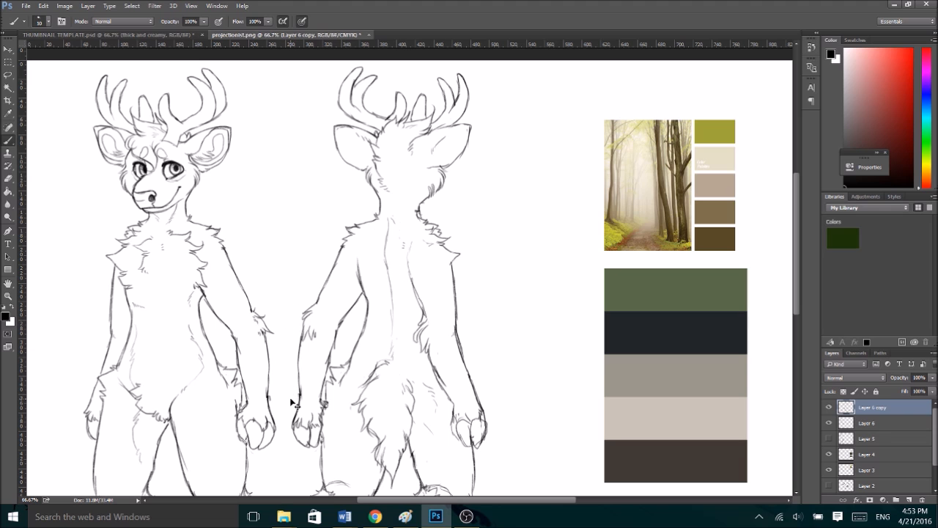
- Lasso the back view's lower leg on the tail's far side, lengthen it to about 103% height, and clear the selection
scroll(294, 404, "down", 2)
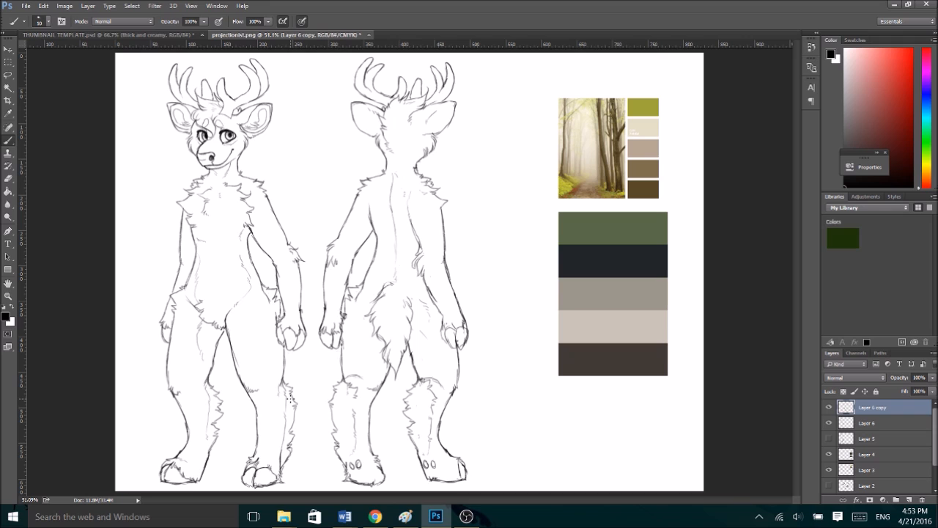
left_click(8, 75)
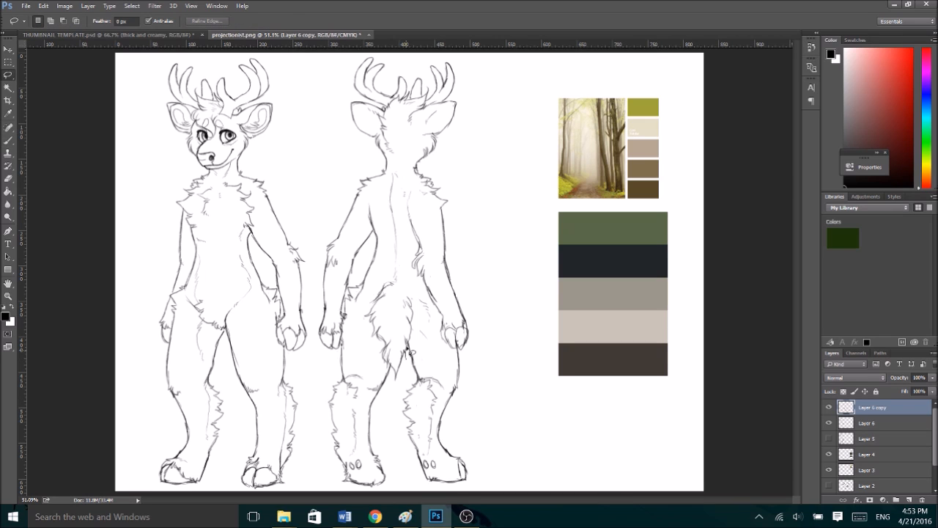
mouse_move(420, 345)
left_mouse_down()
mouse_move(443, 367)
mouse_move(457, 349)
mouse_move(477, 366)
mouse_move(505, 466)
mouse_move(410, 495)
mouse_move(394, 392)
left_mouse_up()
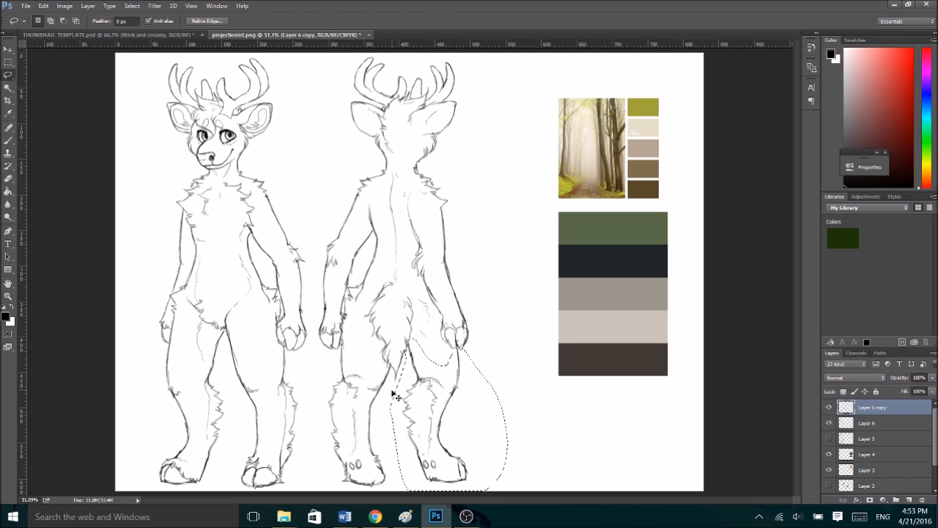
key("ctrl+t")
mouse_move(448, 488)
left_mouse_down()
mouse_move(452, 497)
mouse_move(446, 493)
left_mouse_up()
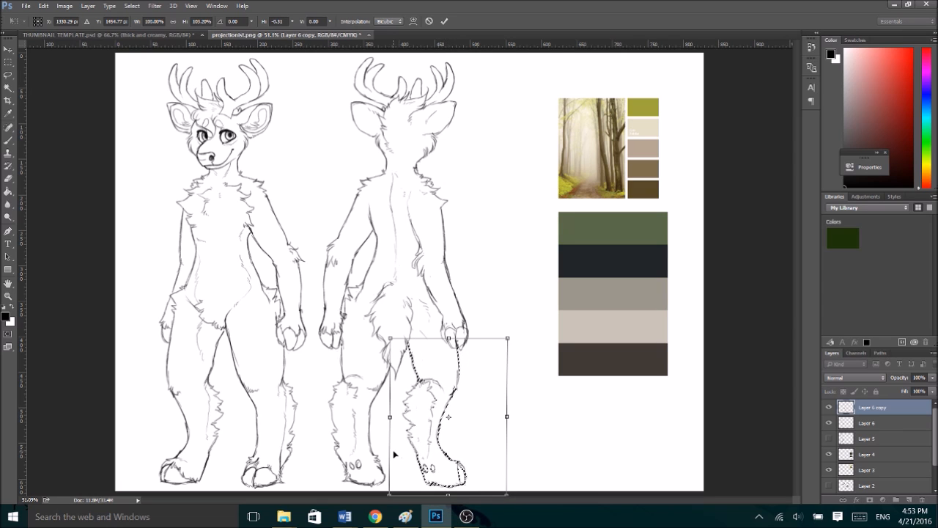
left_click(445, 21)
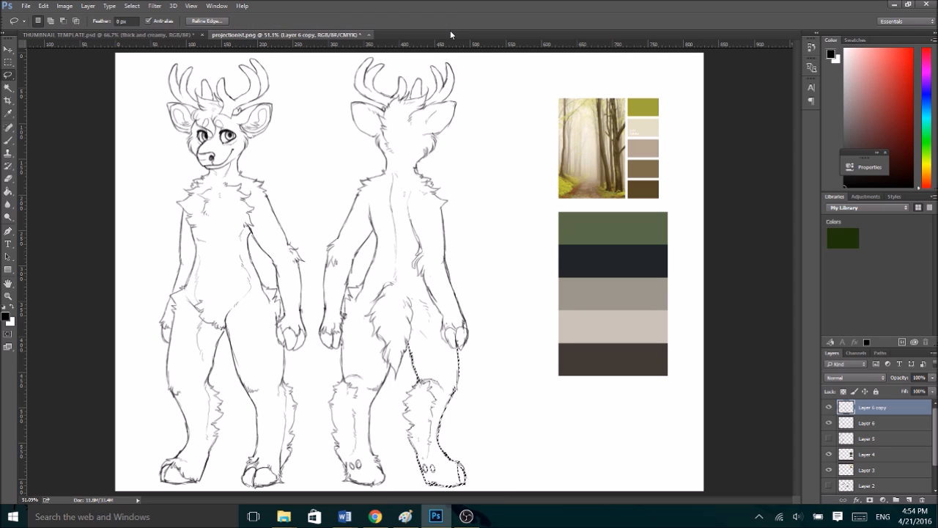
key("ctrl+d")
key("ctrl+minus")
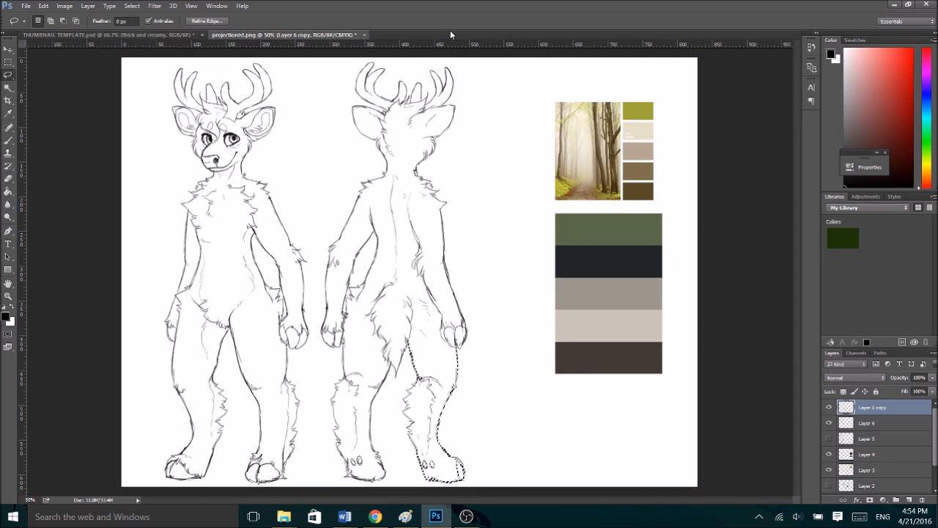
- Select Layer 4 with the large striped palette and try to free-transform it
scroll(836, 432, "down", 3)
left_click(829, 424)
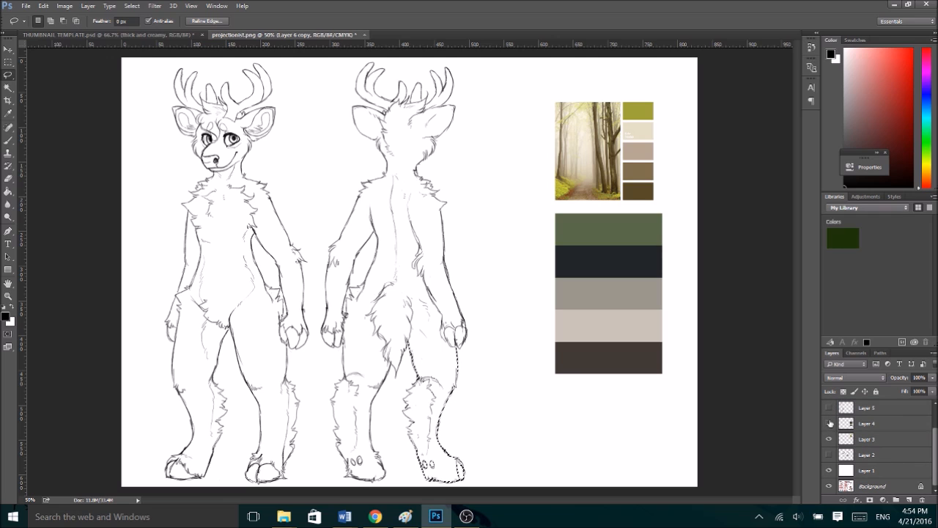
left_click(829, 423)
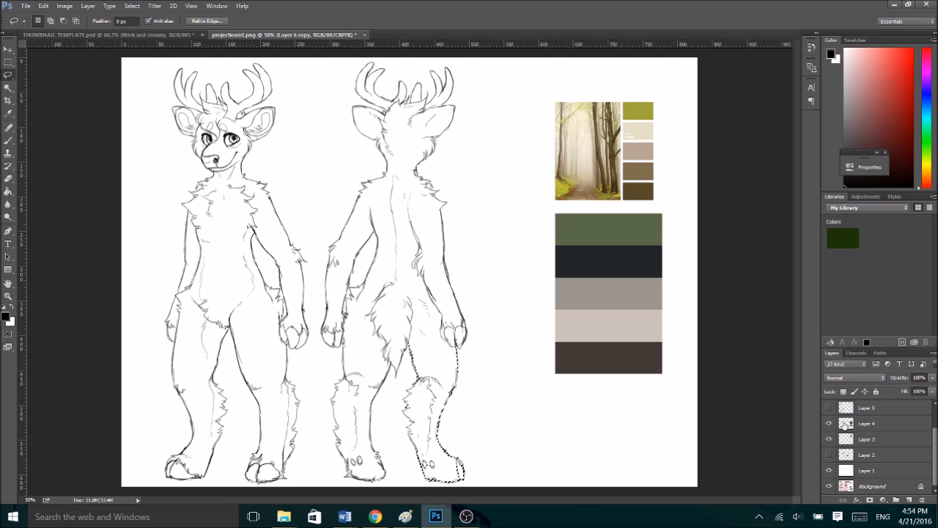
left_click(851, 424)
key("ctrl+t")
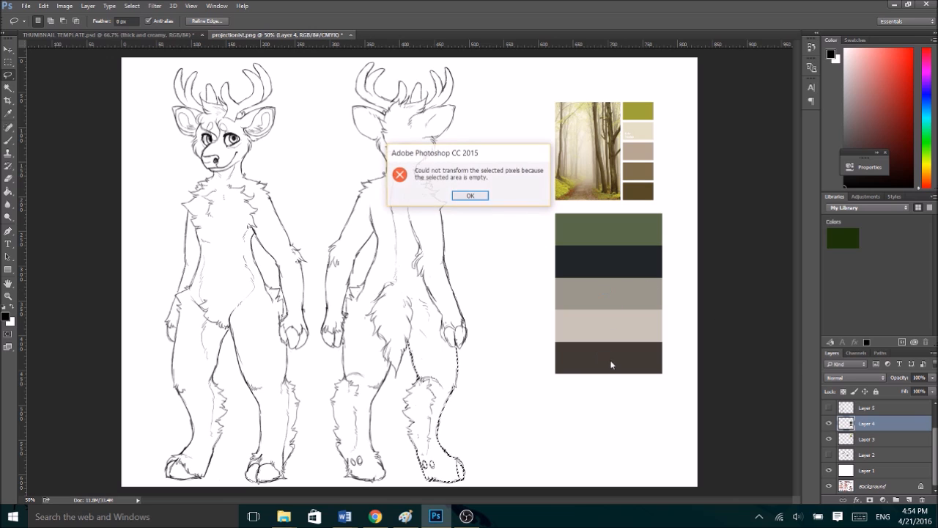
left_click(470, 195)
key("ctrl+t")
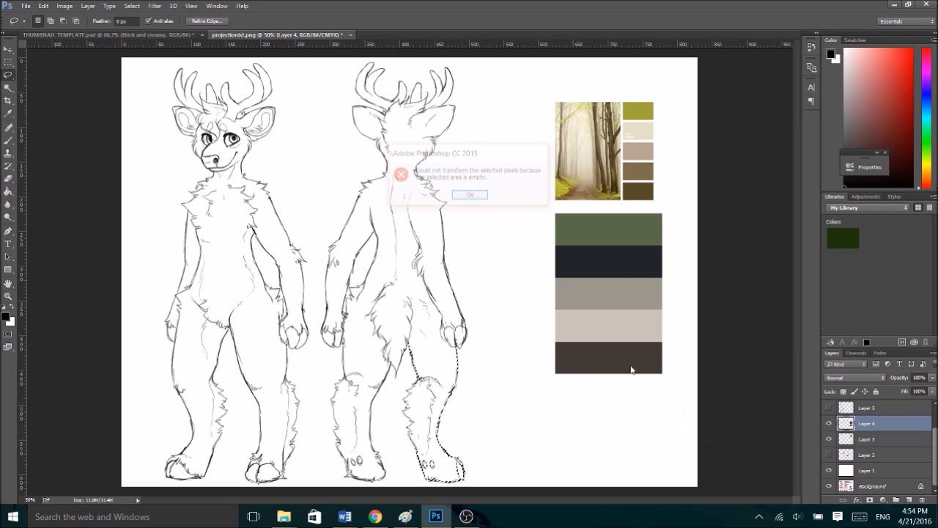
left_click(470, 196)
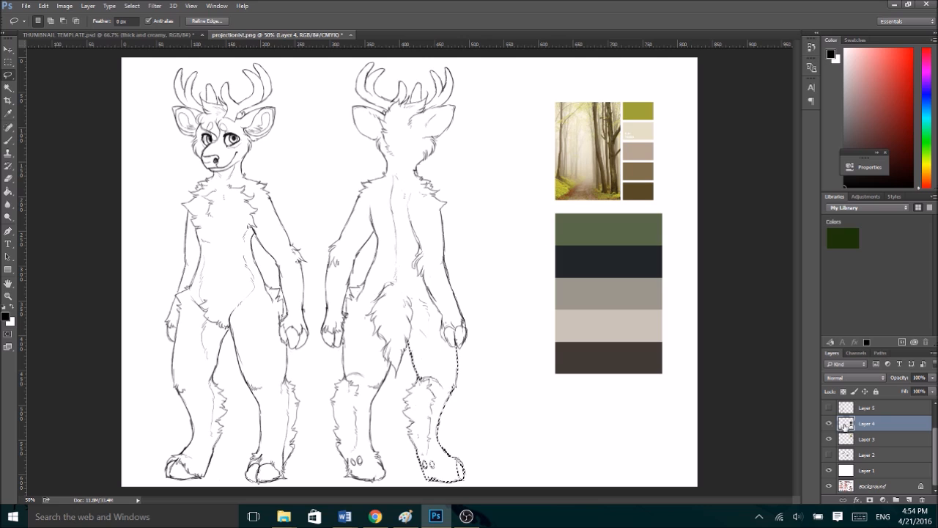
- Squash the large striped palette to about 55% of its height and place it beside the forest photo, next to the back view's head
left_click(830, 424)
key("ctrl+d")
left_click(830, 424)
key("ctrl+a")
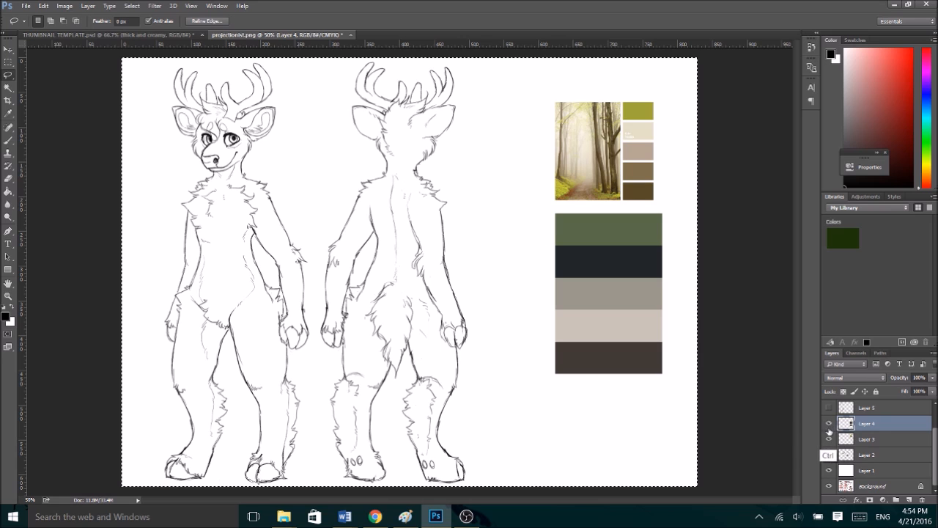
key("ctrl+t")
left_click_drag(409, 469, 411, 290)
left_click_drag(556, 181, 446, 157)
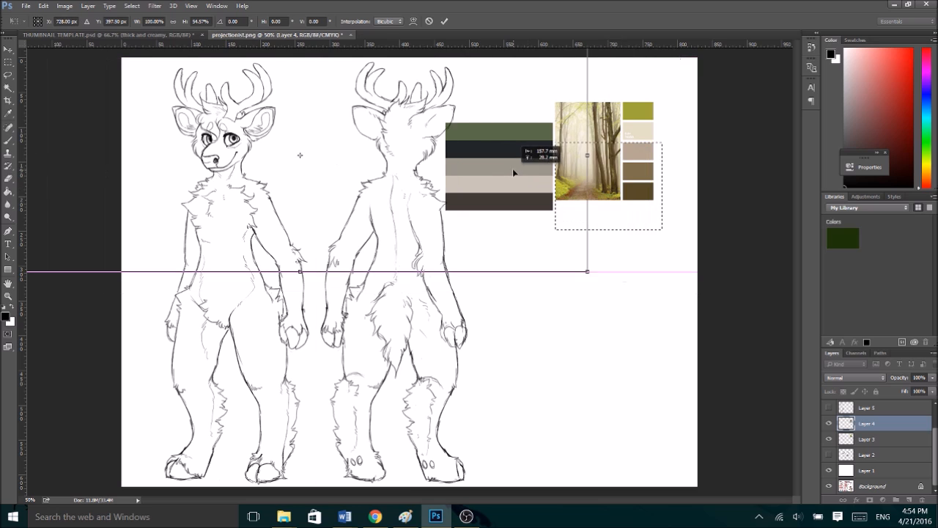
left_click(444, 21)
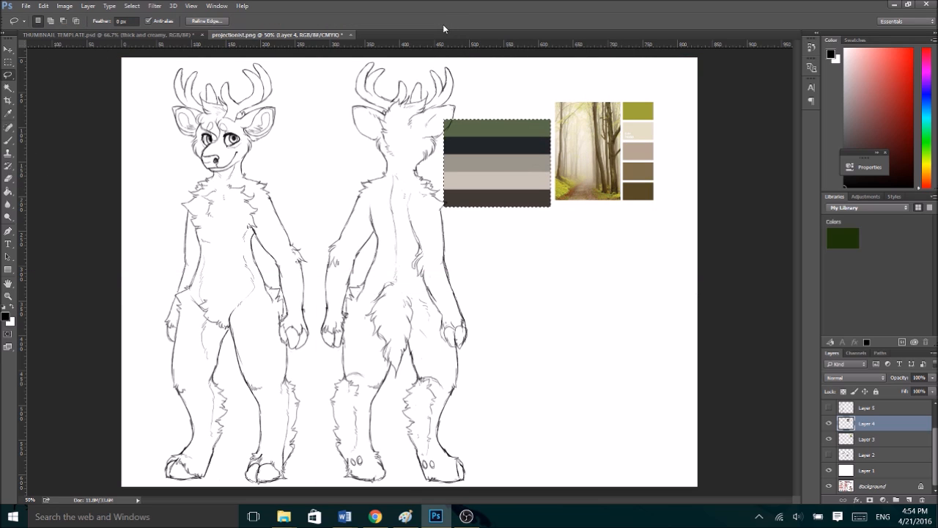
- Add a new layer above Layer 6 copy, switch to the Brush, and clear the palette selection
scroll(831, 408, "up", 2)
left_click(831, 408)
left_click(831, 407)
left_click(873, 408)
left_click(909, 499)
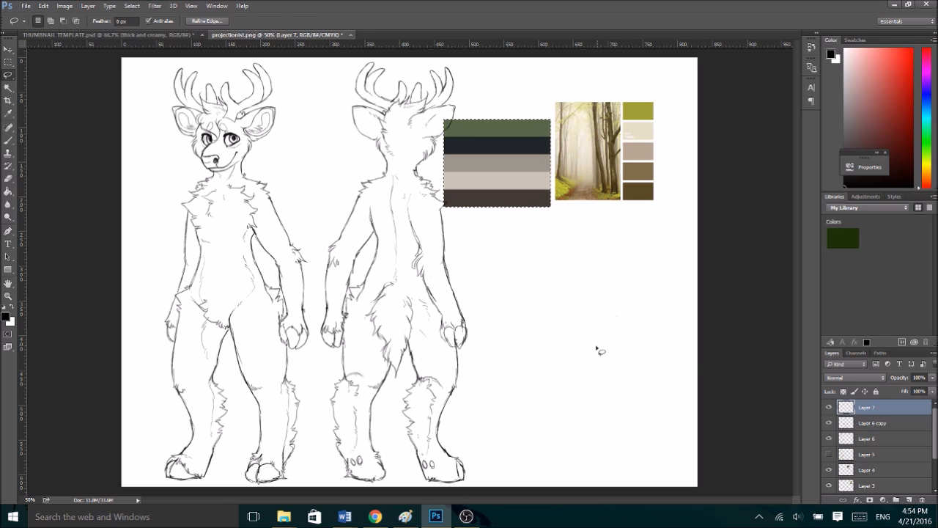
key("b")
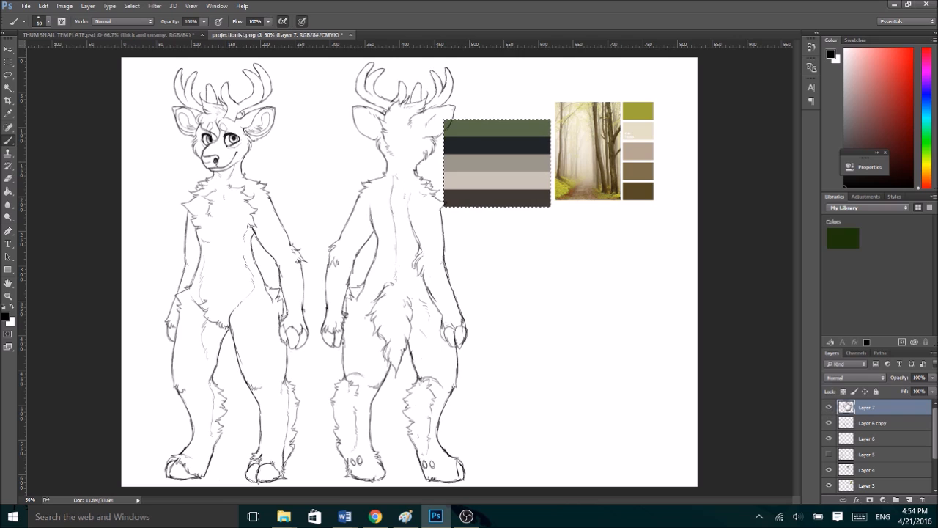
key("ctrl+d")
- Sketch a chibi deer's round head with face, ears and antlers in the empty area below the palettes, plus a flower under its chin
mouse_move(568, 351)
left_mouse_down()
mouse_move(558, 286)
mouse_move(607, 321)
mouse_move(569, 356)
mouse_move(540, 295)
mouse_move(578, 280)
mouse_move(580, 342)
mouse_move(565, 355)
mouse_move(544, 329)
mouse_move(606, 327)
mouse_move(541, 327)
left_mouse_up()
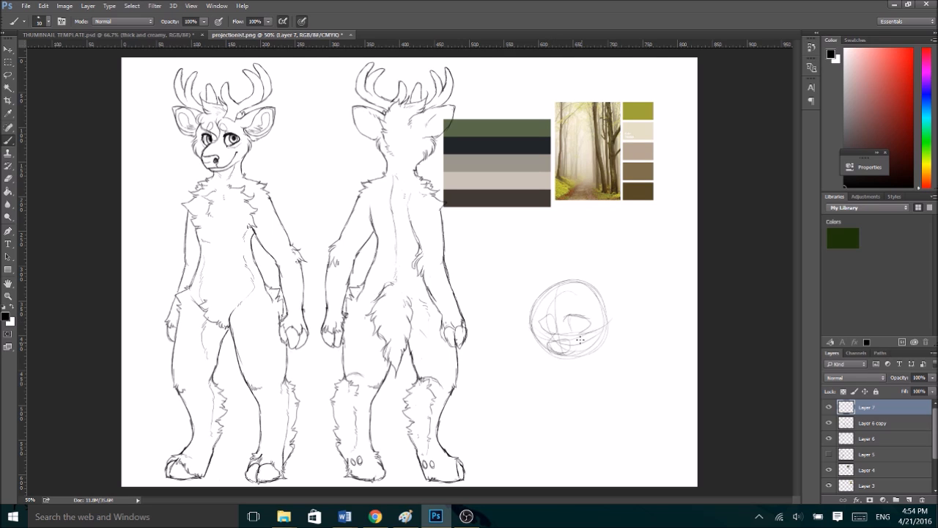
mouse_move(581, 297)
left_mouse_down()
mouse_move(624, 271)
mouse_move(615, 309)
mouse_move(632, 334)
left_mouse_up()
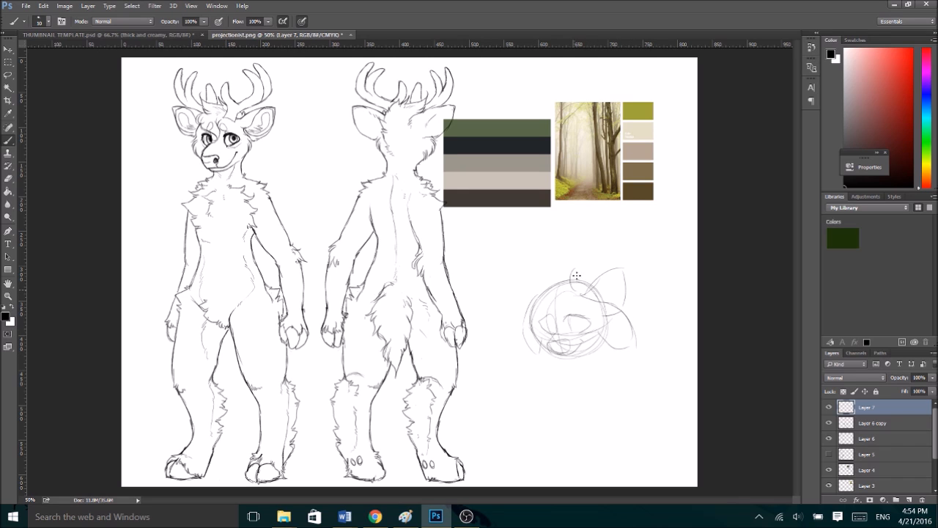
left_click_drag(597, 294, 621, 257)
mouse_move(557, 301)
left_mouse_down()
mouse_move(528, 261)
mouse_move(536, 296)
left_mouse_up()
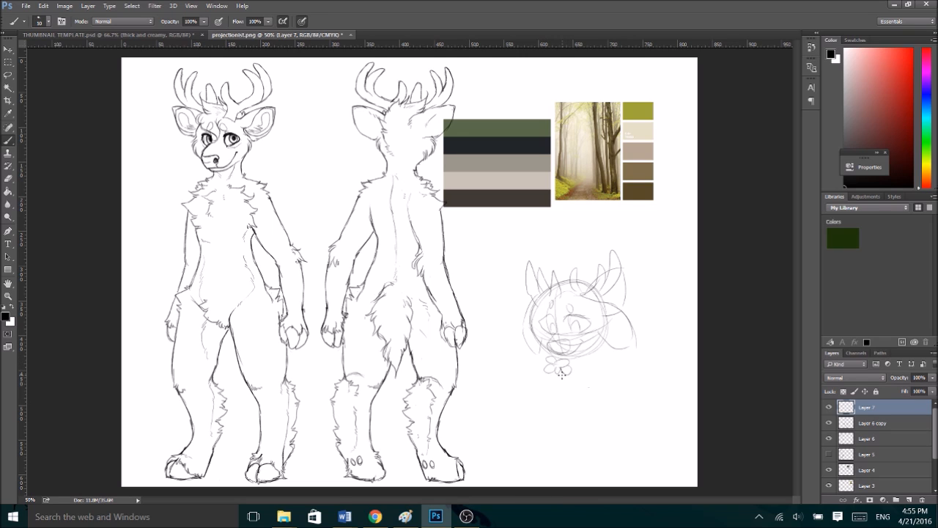
- Rough in the chibi deer's rounded torso and an arm reaching up to hold the flower
left_click_drag(572, 373, 629, 408)
mouse_move(617, 430)
left_mouse_down()
mouse_move(584, 433)
mouse_move(550, 393)
left_mouse_up()
mouse_move(622, 423)
left_mouse_down()
mouse_move(610, 358)
mouse_move(591, 379)
mouse_move(614, 382)
mouse_move(591, 393)
left_mouse_up()
left_click_drag(566, 378, 588, 389)
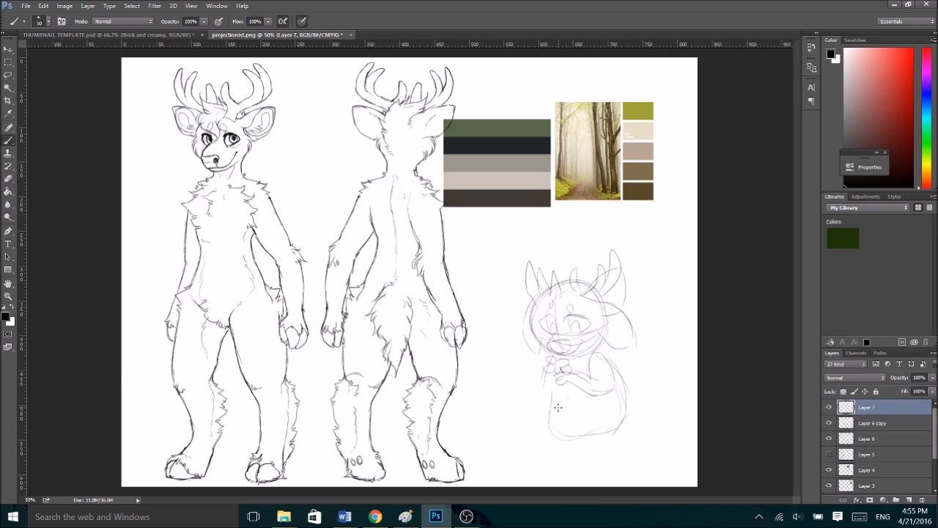
- Sketch the chibi's folded legs and feet, and add its other arm and the flower's stem
left_click_drag(623, 395, 602, 438)
left_click_drag(624, 400, 580, 443)
left_click_drag(600, 403, 564, 436)
mouse_move(590, 406)
left_mouse_down()
mouse_move(537, 408)
mouse_move(591, 438)
mouse_move(614, 431)
left_mouse_up()
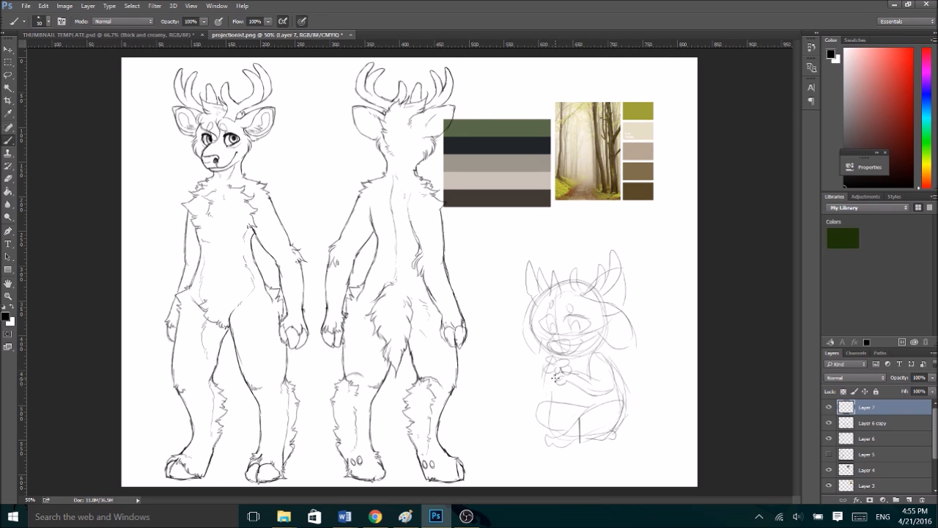
left_click_drag(550, 367, 546, 409)
left_click_drag(559, 378, 554, 401)
- Lasso the chibi's body, rotate it about 4° and stretch it to about 103% height, and sketch the shape trailing behind its hips
left_click(8, 75)
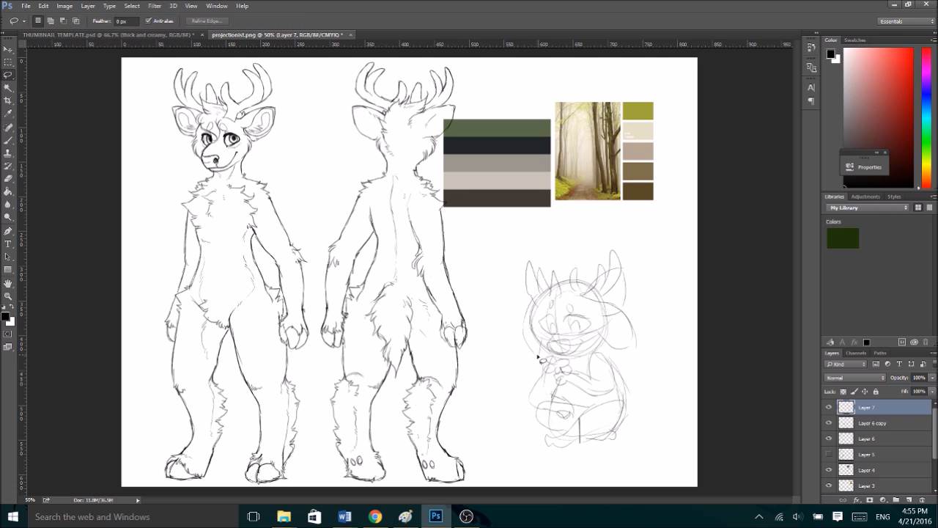
mouse_move(671, 405)
left_mouse_down()
mouse_move(520, 440)
mouse_move(513, 360)
mouse_move(528, 350)
left_mouse_up()
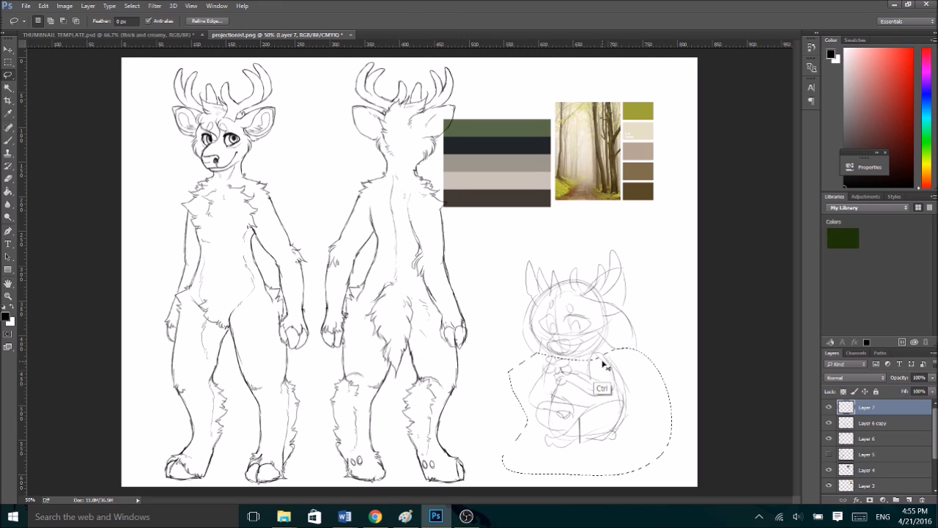
key("ctrl+t")
left_click_drag(588, 473, 574, 478)
left_click_drag(660, 479, 654, 489)
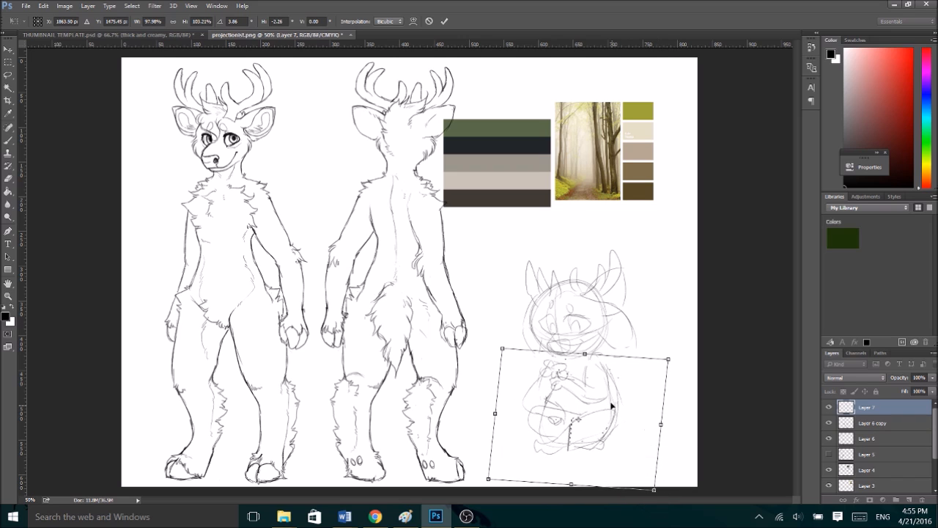
left_click(444, 21)
key("b")
left_click_drag(622, 420, 646, 428)
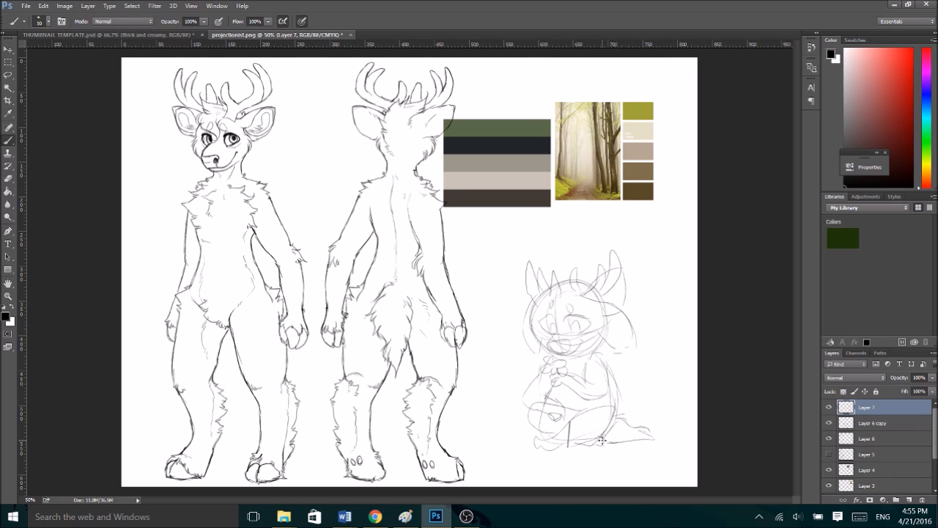
- Flip the chibi sketch horizontally and rotate it about 3° counterclockwise
key("ctrl+t")
right_click(610, 371)
left_click(646, 346)
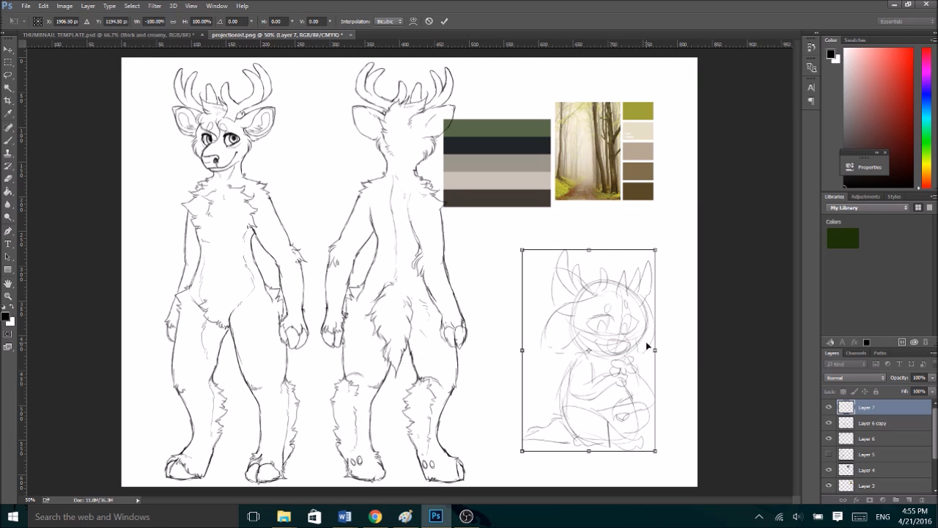
left_click_drag(665, 236, 659, 232)
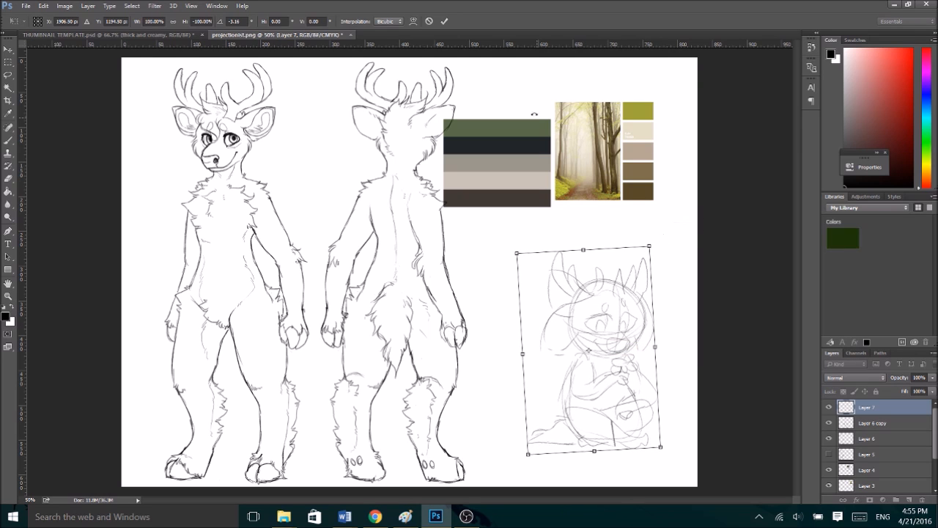
left_click(445, 21)
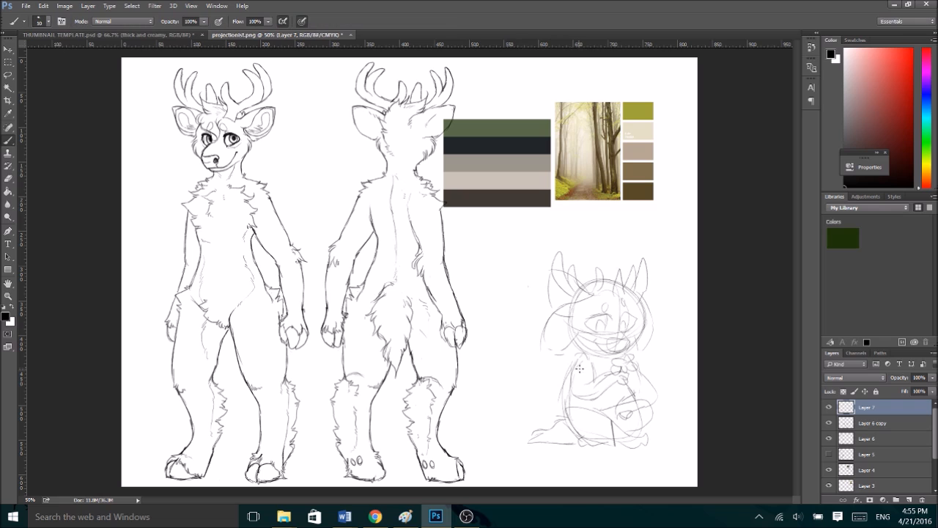
- Flip the chibi sketch horizontally back to its original facing and shift it slightly down and to the left
key("ctrl+t")
right_click(615, 389)
left_click(646, 365)
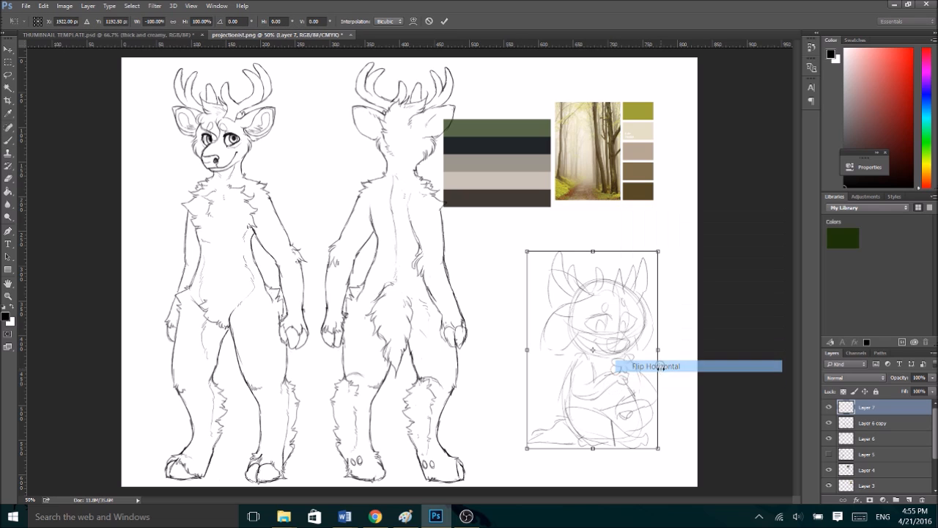
left_click_drag(614, 381, 607, 386)
key("ctrl+plus")
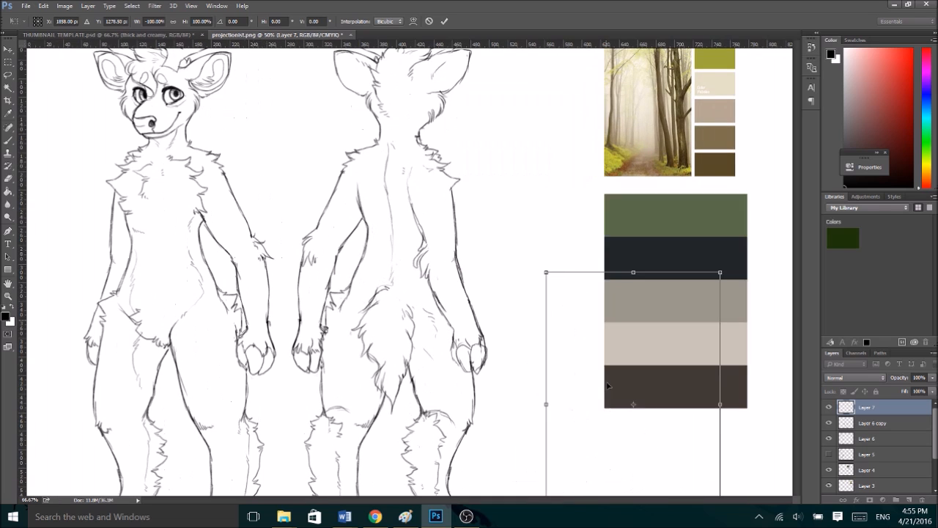
key("Return")
- Lower the chibi sketch layer's opacity to 40% and add a new layer above it for line art
scroll(798, 214, "down", 5)
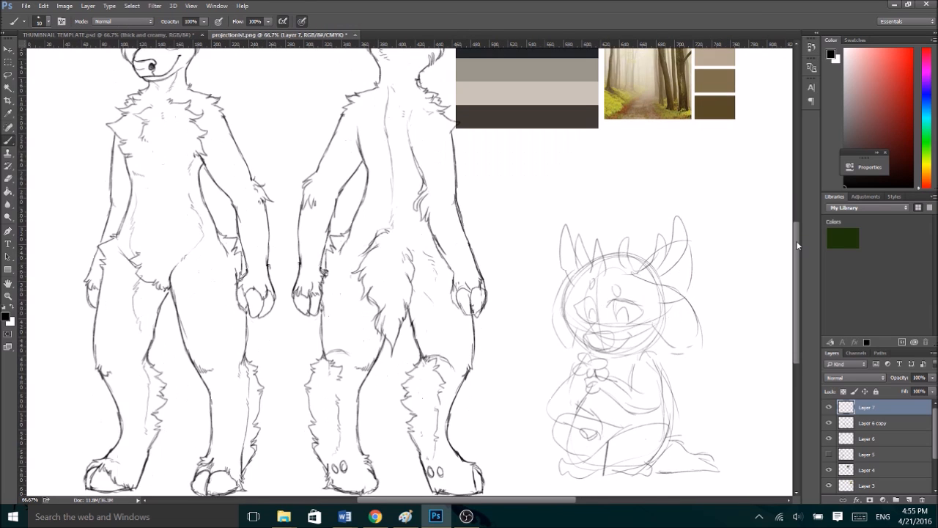
left_click_drag(571, 503, 610, 501)
left_click(901, 389)
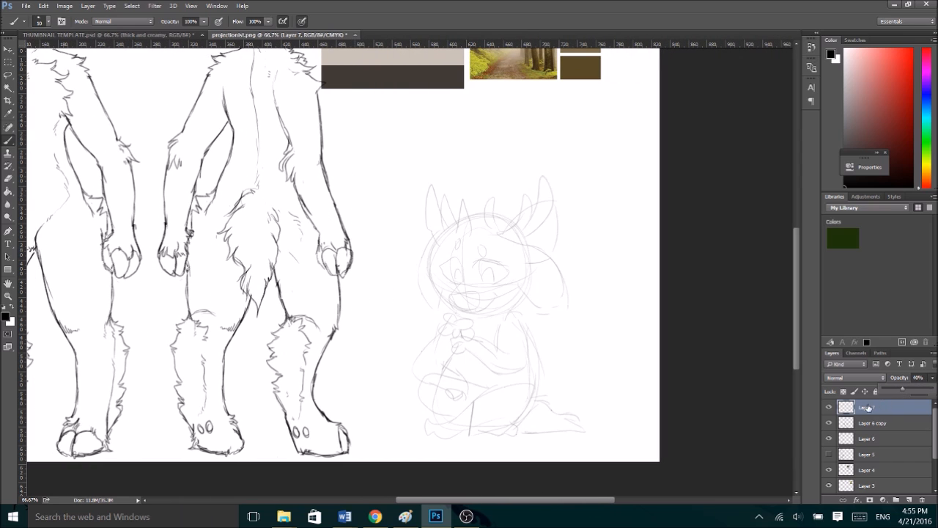
left_click(910, 500)
- Ink the chibi's eye outline and iris, both heavy dark upper lids, and the short curved strokes above the inner corners
key("ctrl+plus")
key("ctrl+plus")
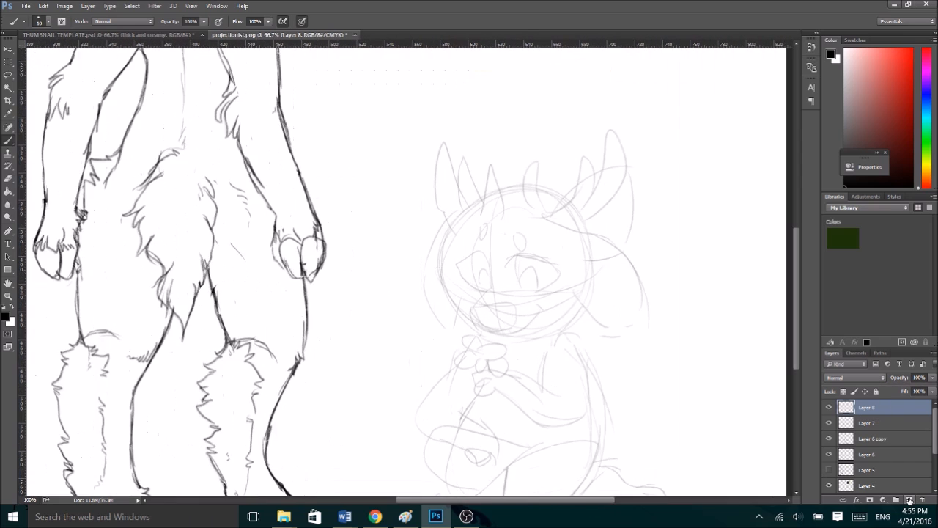
mouse_move(621, 254)
left_mouse_down()
mouse_move(715, 256)
mouse_move(673, 266)
mouse_move(687, 262)
mouse_move(641, 264)
mouse_move(692, 262)
mouse_move(632, 260)
mouse_move(627, 300)
mouse_move(629, 261)
mouse_move(638, 319)
left_mouse_up()
mouse_move(688, 258)
left_mouse_down()
mouse_move(705, 274)
mouse_move(695, 295)
mouse_move(707, 276)
mouse_move(676, 310)
mouse_move(641, 318)
mouse_move(642, 283)
mouse_move(625, 296)
mouse_move(648, 273)
mouse_move(660, 311)
mouse_move(665, 289)
mouse_move(625, 283)
mouse_move(644, 273)
mouse_move(659, 314)
mouse_move(641, 274)
mouse_move(623, 289)
mouse_move(660, 283)
left_mouse_up()
mouse_move(569, 268)
left_mouse_down()
mouse_move(509, 256)
mouse_move(564, 269)
mouse_move(564, 255)
mouse_move(555, 263)
mouse_move(511, 257)
mouse_move(570, 265)
left_mouse_up()
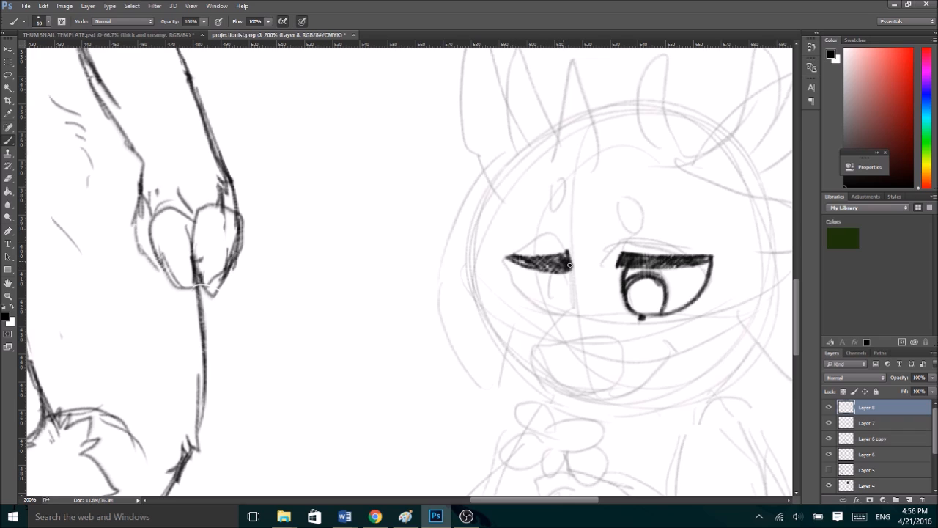
mouse_move(632, 230)
left_mouse_down()
mouse_move(617, 243)
mouse_move(645, 239)
left_mouse_up()
left_click_drag(568, 254, 548, 221)
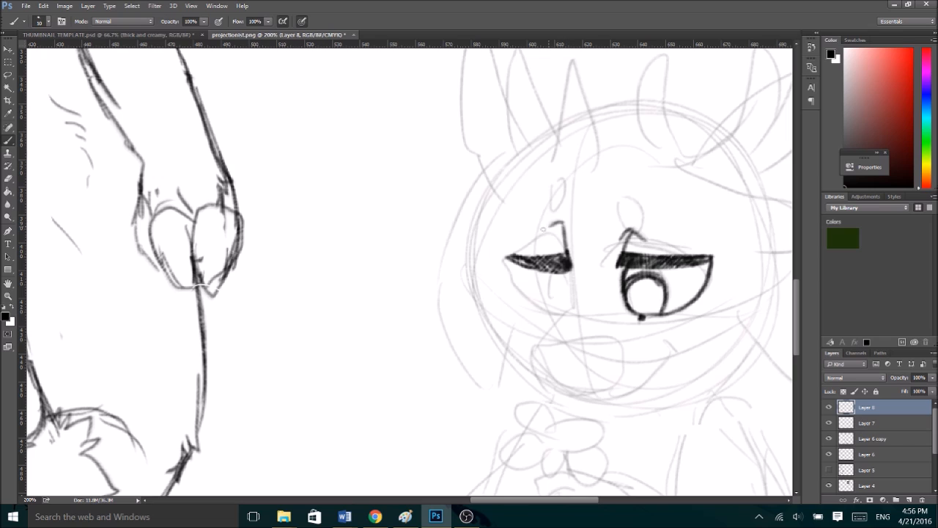
- Finish inking the chibi's eyes with dark pupils, and ink its muzzle, nose and curved smile
left_click_drag(565, 262, 572, 308)
mouse_move(509, 258)
left_mouse_down()
mouse_move(529, 300)
mouse_move(559, 311)
mouse_move(563, 303)
mouse_move(544, 299)
mouse_move(548, 307)
mouse_move(547, 283)
mouse_move(570, 280)
mouse_move(548, 280)
mouse_move(551, 307)
mouse_move(542, 295)
mouse_move(567, 276)
left_mouse_up()
mouse_move(571, 303)
left_mouse_down()
mouse_move(531, 359)
mouse_move(555, 394)
mouse_move(599, 407)
mouse_move(578, 402)
mouse_move(642, 397)
mouse_move(630, 402)
mouse_move(670, 374)
mouse_move(692, 331)
mouse_move(692, 355)
left_mouse_up()
mouse_move(544, 328)
left_mouse_down()
mouse_move(618, 346)
mouse_move(608, 348)
mouse_move(628, 369)
mouse_move(608, 369)
mouse_move(626, 383)
mouse_move(622, 396)
mouse_move(631, 375)
left_mouse_up()
left_click_drag(553, 297, 570, 308)
mouse_move(641, 296)
left_mouse_down()
mouse_move(636, 304)
mouse_move(652, 317)
left_mouse_up()
mouse_move(561, 277)
left_mouse_down()
mouse_move(550, 285)
mouse_move(568, 292)
mouse_move(558, 299)
left_mouse_up()
mouse_move(646, 277)
left_mouse_down()
mouse_move(638, 284)
mouse_move(660, 288)
mouse_move(630, 295)
mouse_move(664, 301)
mouse_move(636, 286)
mouse_move(629, 289)
mouse_move(661, 288)
mouse_move(663, 297)
left_mouse_up()
key("ctrl+z")
left_click_drag(544, 372, 592, 381)
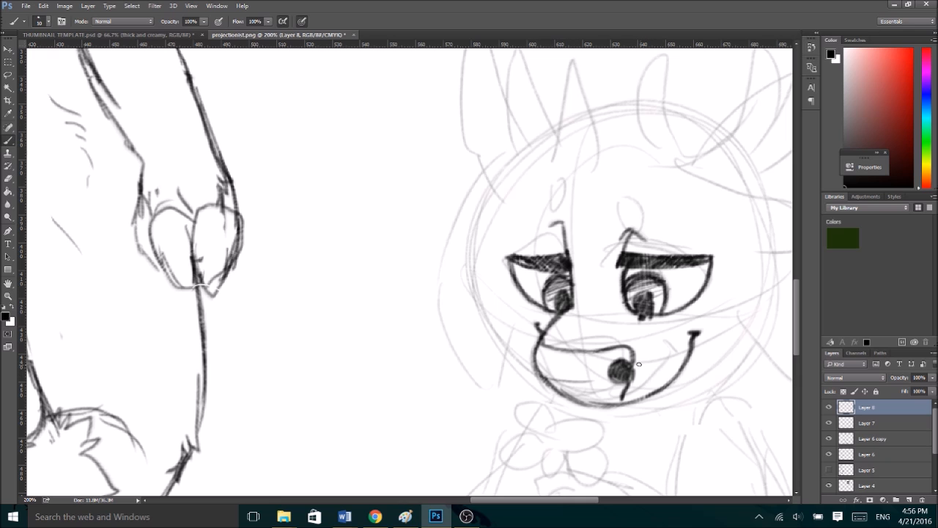
- Ink the furry cheeks on both sides of the chibi's face and the jawline joining them to the muzzle
key("ctrl+minus")
key("ctrl+plus")
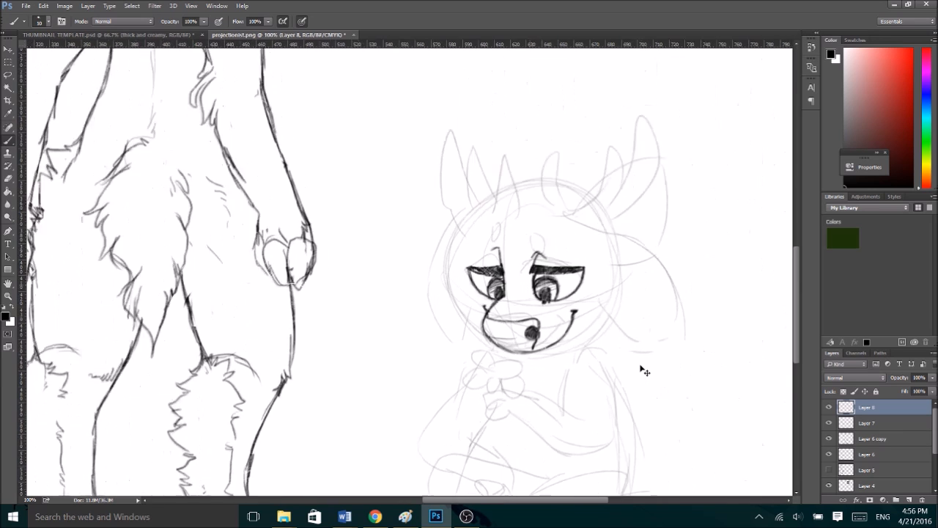
scroll(516, 489, "right", 8)
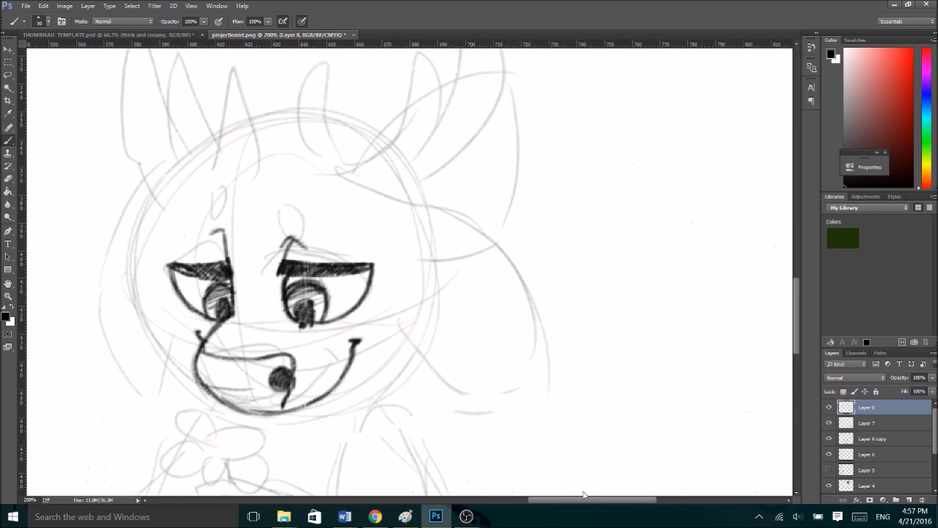
key("ctrl+minus")
mouse_move(415, 267)
left_mouse_down()
mouse_move(424, 290)
mouse_move(413, 280)
mouse_move(425, 300)
mouse_move(415, 292)
mouse_move(410, 323)
left_mouse_up()
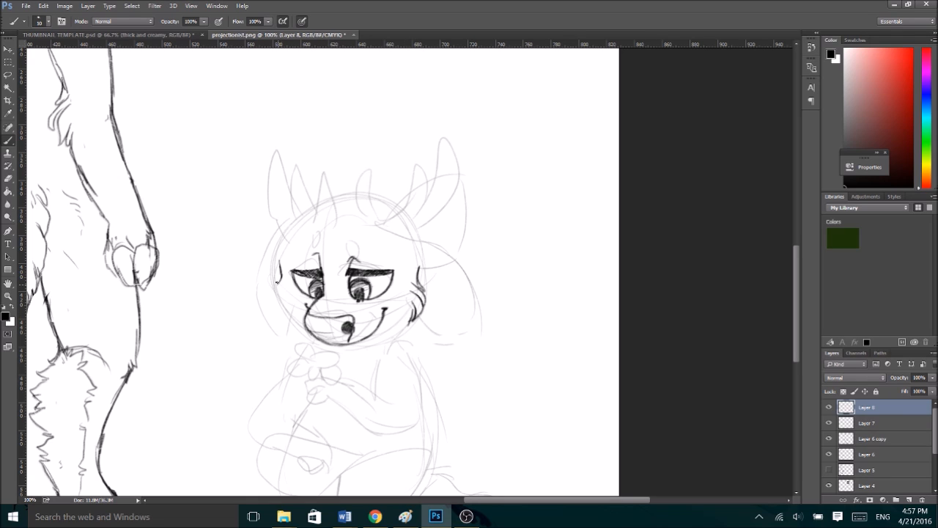
mouse_move(279, 275)
left_mouse_down()
mouse_move(279, 309)
mouse_move(296, 328)
left_mouse_up()
left_click_drag(292, 318, 307, 330)
left_click_drag(408, 321, 357, 339)
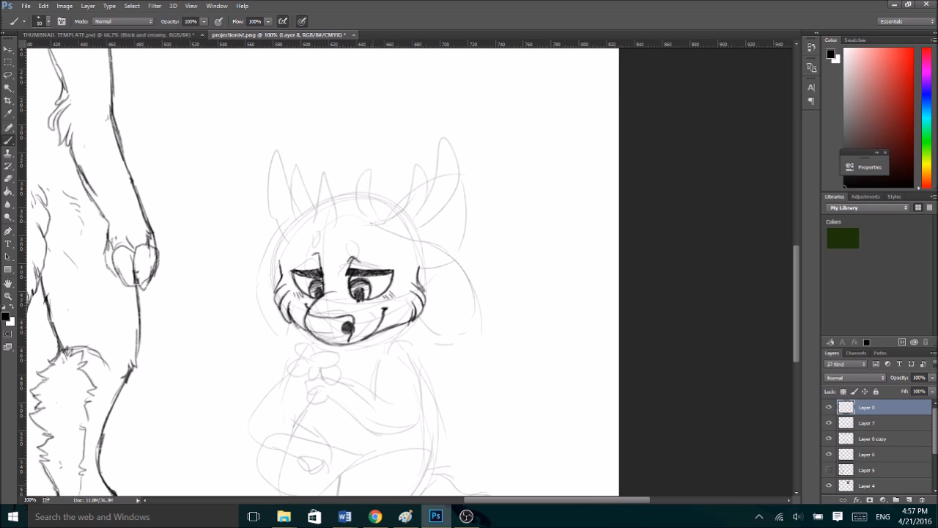
- Ink the oval brow spots and both drooping ears with their inner edges on the chibi's head
mouse_move(357, 236)
left_mouse_down()
mouse_move(352, 256)
mouse_move(324, 251)
mouse_move(349, 255)
left_mouse_up()
mouse_move(388, 231)
left_mouse_down()
mouse_move(428, 252)
mouse_move(459, 296)
mouse_move(454, 287)
mouse_move(445, 346)
left_mouse_up()
mouse_move(407, 320)
left_mouse_down()
mouse_move(424, 348)
mouse_move(450, 336)
left_mouse_up()
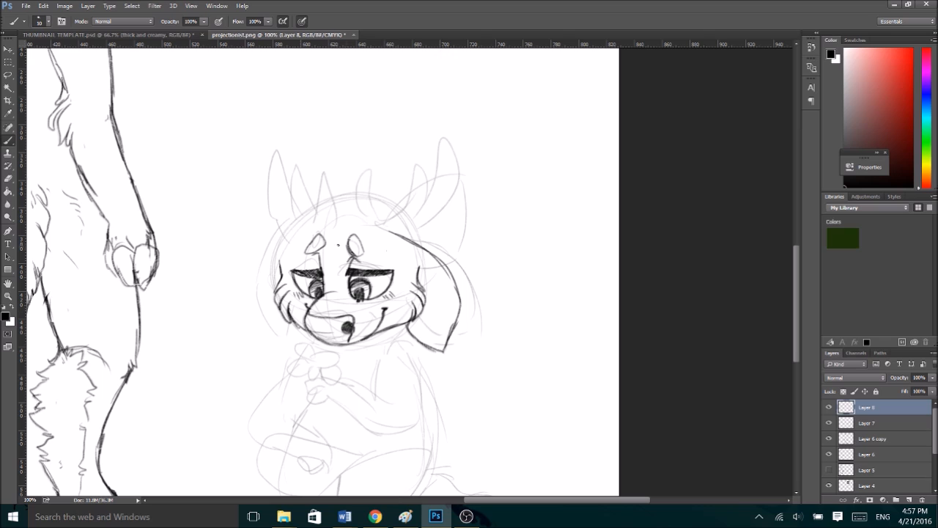
mouse_move(284, 238)
left_mouse_down()
mouse_move(262, 279)
mouse_move(264, 325)
mouse_move(261, 290)
mouse_move(275, 338)
mouse_move(298, 320)
mouse_move(281, 340)
left_mouse_up()
mouse_move(411, 328)
left_mouse_down()
mouse_move(438, 343)
mouse_move(465, 308)
left_mouse_up()
left_click_drag(261, 307, 299, 323)
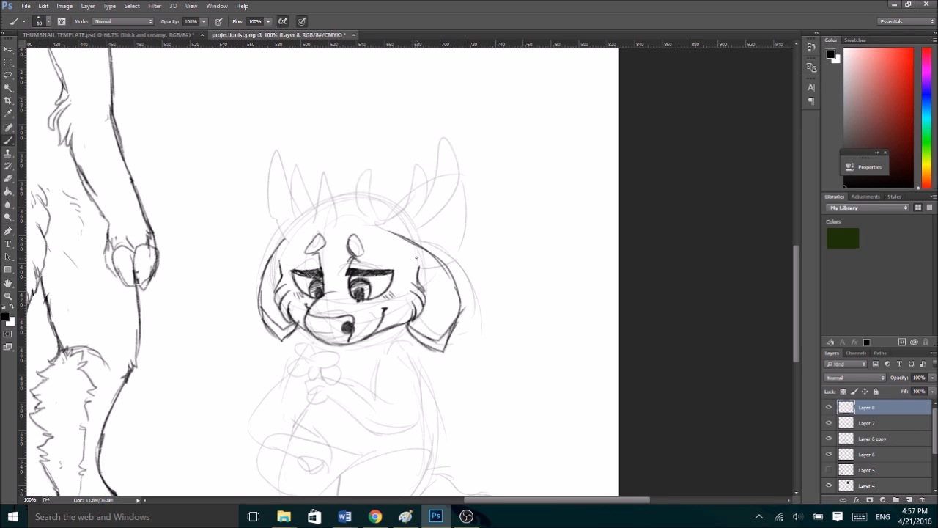
mouse_move(423, 277)
left_mouse_down()
mouse_move(450, 299)
mouse_move(454, 325)
left_mouse_up()
left_click_drag(279, 273, 264, 313)
- Ink the chibi's larger antler above the right-hand ear, with its short inner tine and curved main branch
mouse_move(364, 227)
left_mouse_down()
mouse_move(361, 172)
mouse_move(392, 214)
left_mouse_up()
key("ctrl+z")
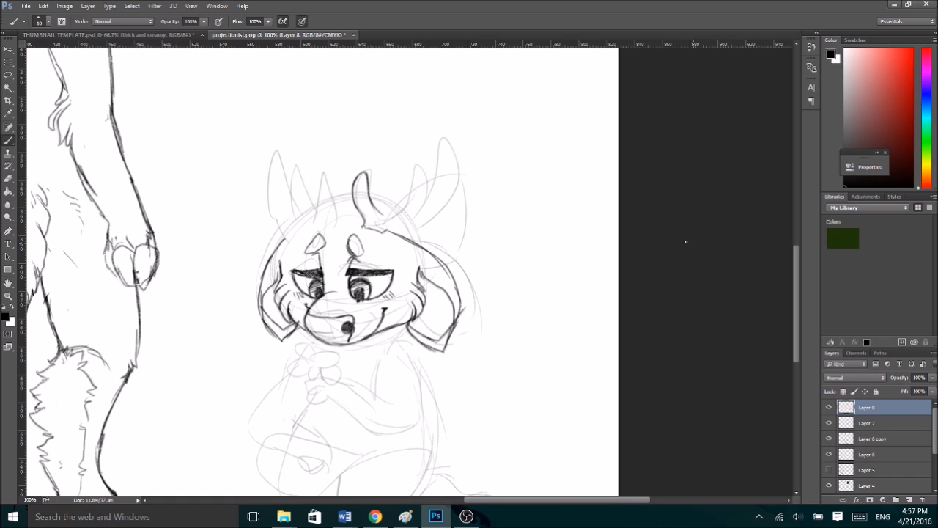
key("ctrl+minus")
key("ctrl+minus")
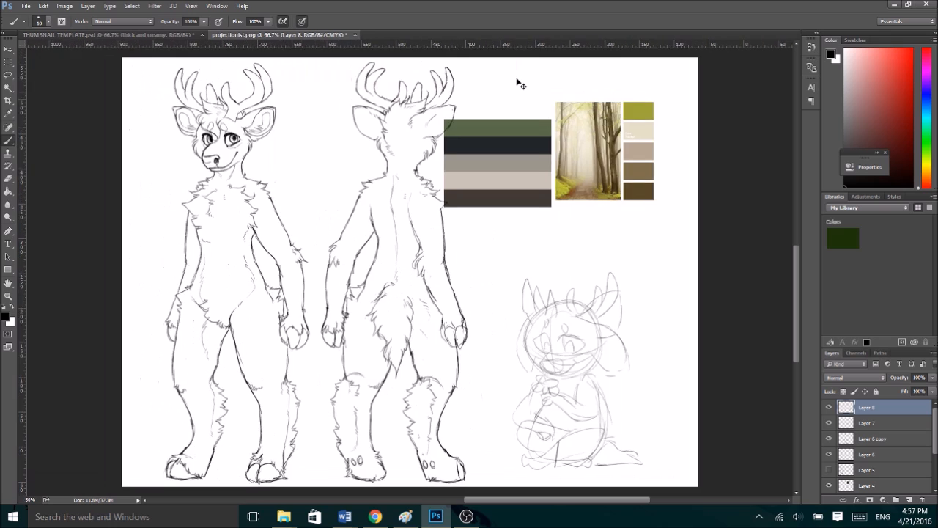
key("ctrl+plus")
key("ctrl+plus")
left_click_drag(467, 500, 552, 495)
mouse_move(398, 343)
left_mouse_down()
mouse_move(434, 337)
mouse_move(438, 301)
mouse_move(453, 328)
mouse_move(448, 354)
mouse_move(463, 303)
mouse_move(421, 296)
mouse_move(434, 314)
left_mouse_up()
- Ink the chibi's forelock falling between the eyes and the branching antler on the left side of its head
mouse_move(381, 345)
left_mouse_down()
mouse_move(363, 326)
mouse_move(355, 341)
mouse_move(299, 331)
mouse_move(350, 345)
mouse_move(324, 346)
mouse_move(306, 376)
left_mouse_up()
left_click_drag(338, 348, 318, 383)
left_click_drag(304, 332, 314, 315)
left_click_drag(327, 368, 355, 416)
left_click_drag(359, 388, 355, 412)
left_click_drag(369, 365, 360, 413)
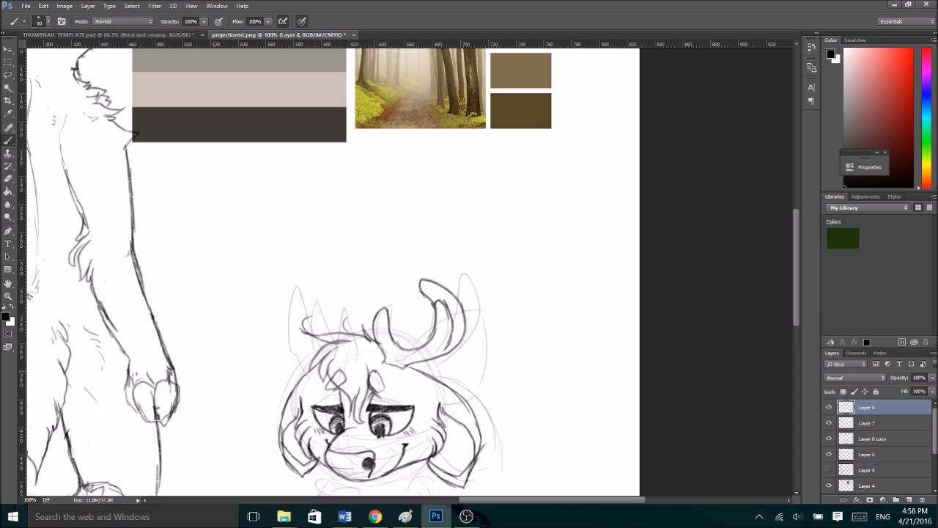
mouse_move(338, 333)
left_mouse_down()
mouse_move(347, 306)
mouse_move(352, 335)
mouse_move(314, 309)
mouse_move(316, 331)
mouse_move(310, 317)
mouse_move(336, 274)
mouse_move(344, 311)
left_mouse_up()
key("ctrl+z")
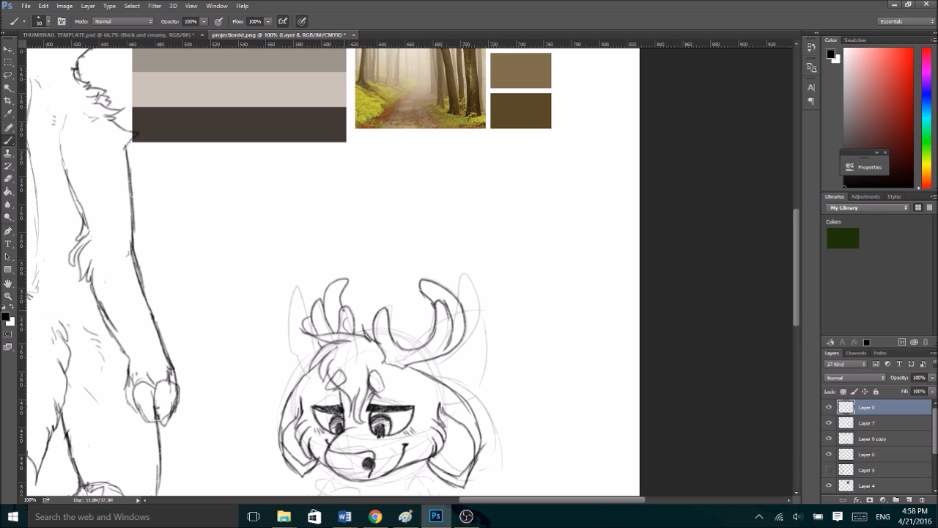
- Ink the fur tufts at the chibi's neck and the petalled flower beneath its chin
left_click_drag(797, 294, 797, 339)
mouse_move(393, 258)
left_mouse_down()
mouse_move(418, 267)
mouse_move(420, 280)
mouse_move(402, 283)
left_mouse_up()
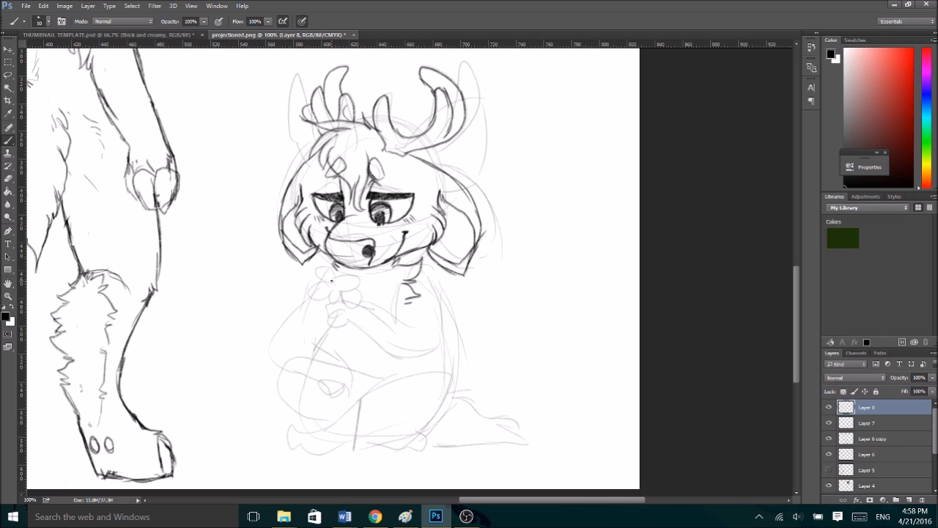
mouse_move(331, 281)
left_mouse_down()
mouse_move(308, 273)
mouse_move(330, 283)
mouse_move(304, 301)
mouse_move(330, 311)
mouse_move(342, 286)
mouse_move(356, 293)
mouse_move(343, 279)
mouse_move(355, 292)
left_mouse_up()
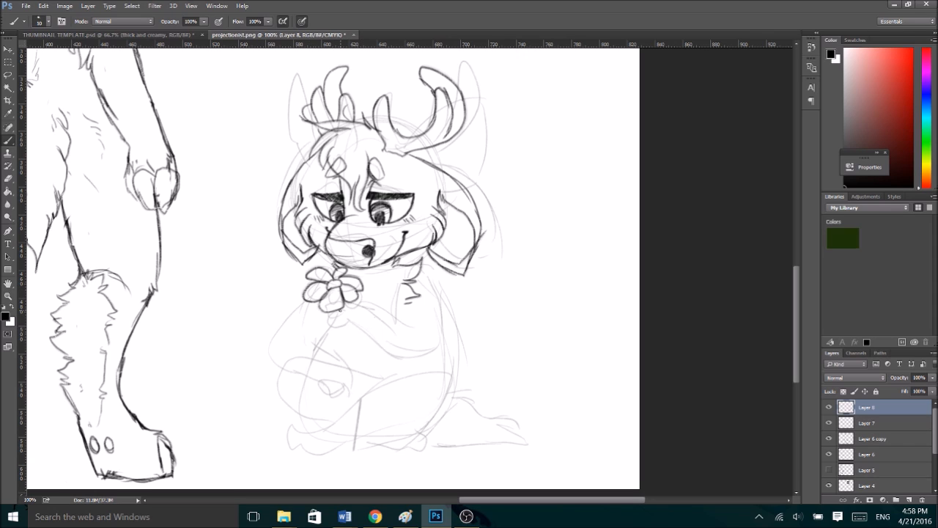
- Ink the flower's stem, the chibi's hand gripping it, and the bent arm up to the shoulder
left_click_drag(344, 328, 346, 349)
mouse_move(358, 302)
left_mouse_down()
mouse_move(400, 322)
mouse_move(393, 356)
mouse_move(415, 355)
left_mouse_up()
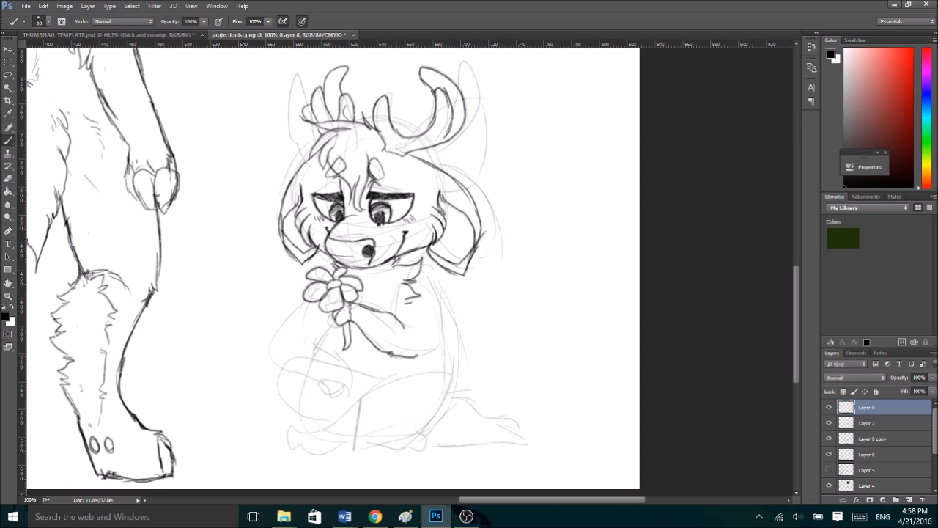
mouse_move(420, 275)
left_mouse_down()
mouse_move(436, 343)
mouse_move(420, 360)
left_mouse_up()
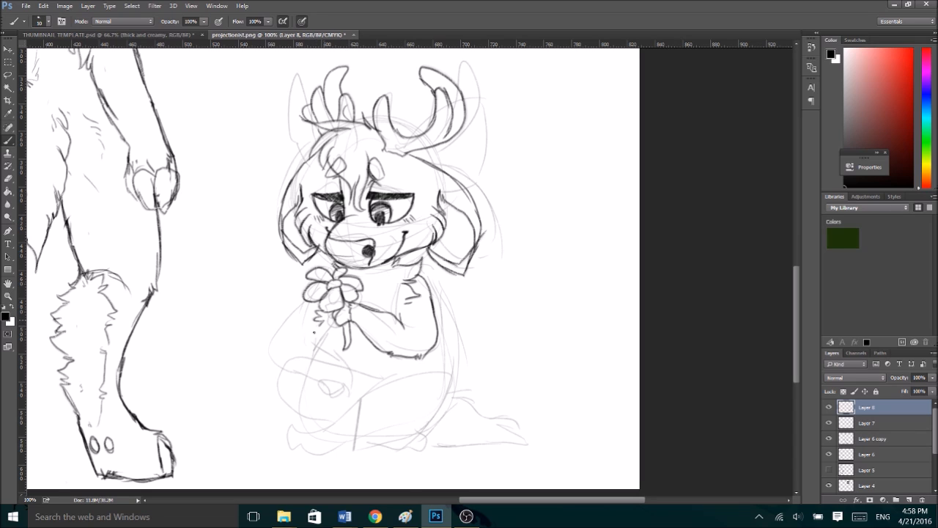
- Ink the chibi's lower back, folded legs and hoofed feet, and begin the far arm beside the flower
mouse_move(439, 338)
left_mouse_down()
mouse_move(448, 361)
mouse_move(341, 415)
mouse_move(298, 449)
left_mouse_up()
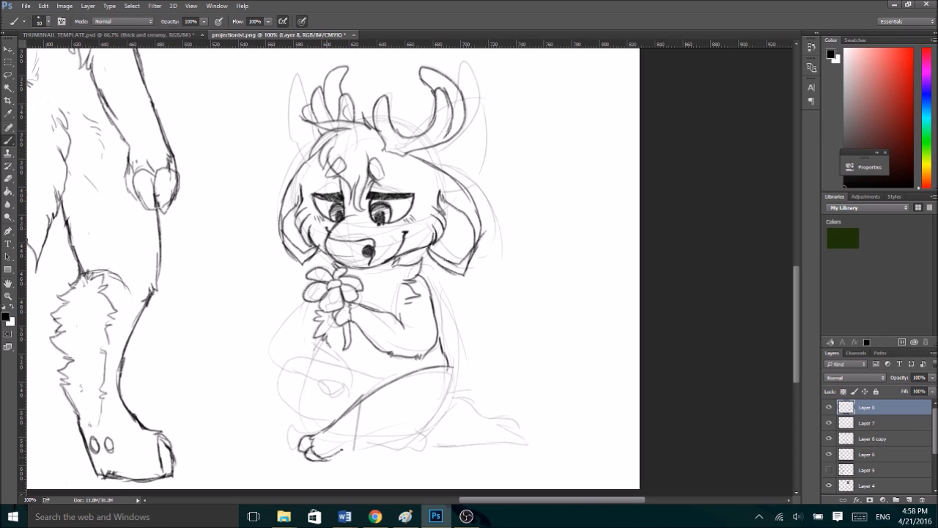
left_click_drag(355, 443, 361, 448)
left_click_drag(439, 411, 433, 411)
left_click_drag(366, 444, 400, 434)
mouse_move(445, 364)
left_mouse_down()
mouse_move(456, 397)
mouse_move(434, 425)
mouse_move(390, 443)
mouse_move(437, 443)
left_mouse_up()
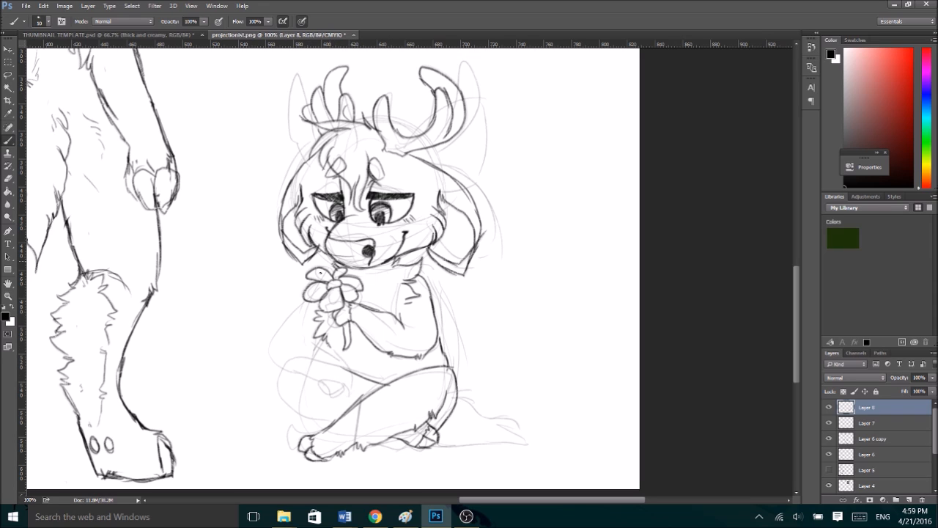
mouse_move(308, 299)
left_mouse_down()
mouse_move(285, 341)
mouse_move(293, 361)
left_mouse_up()
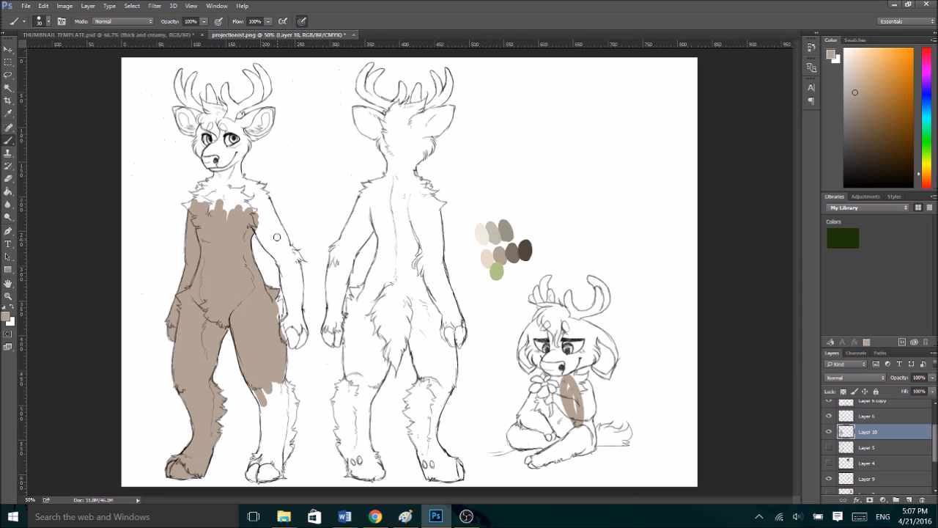
- Paint flat taupe over the front-view deer's right-hand upper arm, shoulders, chest fur and neck on Layer 10
mouse_move(261, 228)
left_mouse_down()
mouse_move(285, 267)
mouse_move(264, 218)
mouse_move(288, 252)
mouse_move(279, 227)
left_mouse_up()
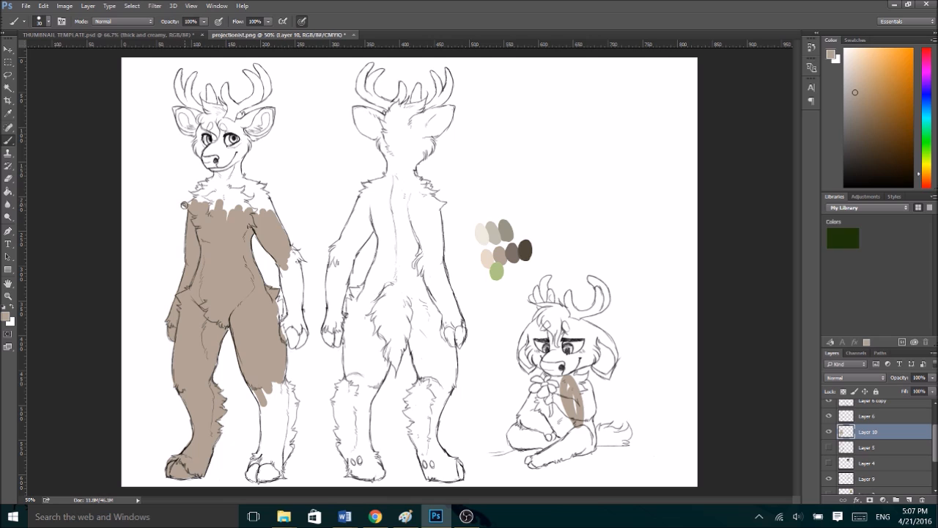
mouse_move(196, 202)
left_mouse_down()
mouse_move(194, 191)
mouse_move(209, 192)
mouse_move(216, 185)
mouse_move(204, 192)
mouse_move(210, 185)
mouse_move(199, 183)
mouse_move(219, 168)
left_mouse_up()
key("ctrl+z")
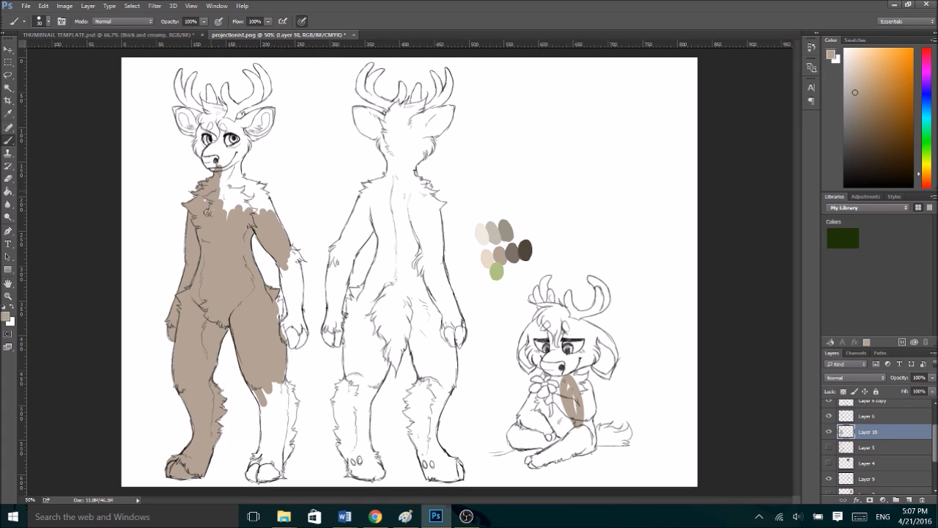
mouse_move(274, 209)
left_mouse_down()
mouse_move(242, 193)
mouse_move(217, 219)
left_mouse_up()
left_click_drag(234, 161, 224, 182)
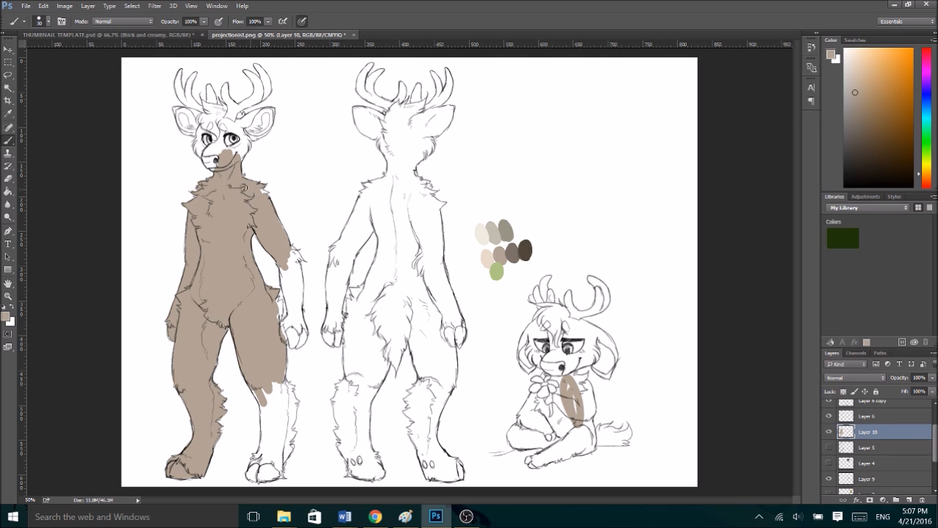
- Fill the front-view deer's face, ears and both antlers with the same flat taupe
mouse_move(206, 166)
left_mouse_down()
mouse_move(201, 129)
mouse_move(182, 130)
mouse_move(177, 108)
mouse_move(208, 117)
mouse_move(196, 131)
mouse_move(213, 155)
mouse_move(206, 151)
mouse_move(224, 141)
mouse_move(235, 158)
mouse_move(245, 147)
mouse_move(239, 159)
mouse_move(225, 121)
mouse_move(221, 139)
mouse_move(181, 102)
mouse_move(181, 70)
mouse_move(185, 97)
mouse_move(192, 103)
mouse_move(196, 72)
mouse_move(191, 93)
mouse_move(221, 118)
mouse_move(209, 104)
left_mouse_up()
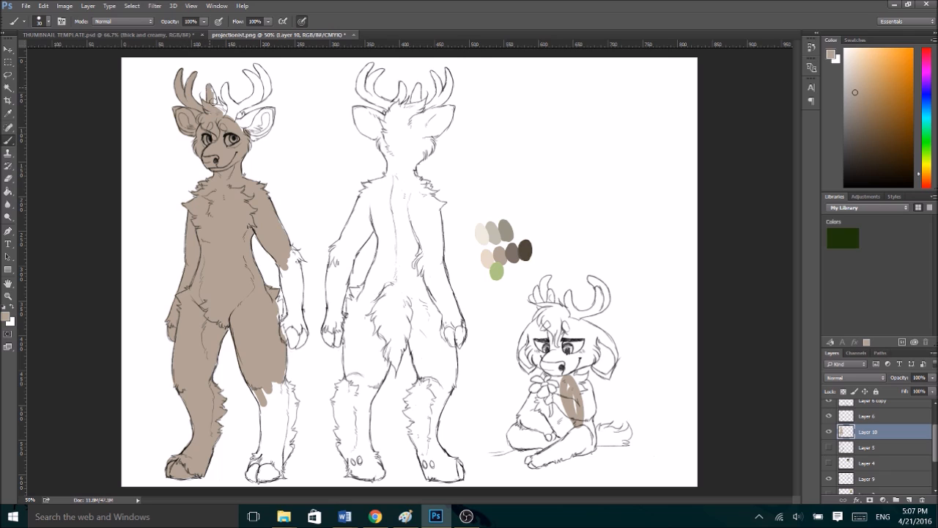
mouse_move(220, 109)
left_mouse_down()
mouse_move(232, 110)
mouse_move(226, 95)
left_mouse_up()
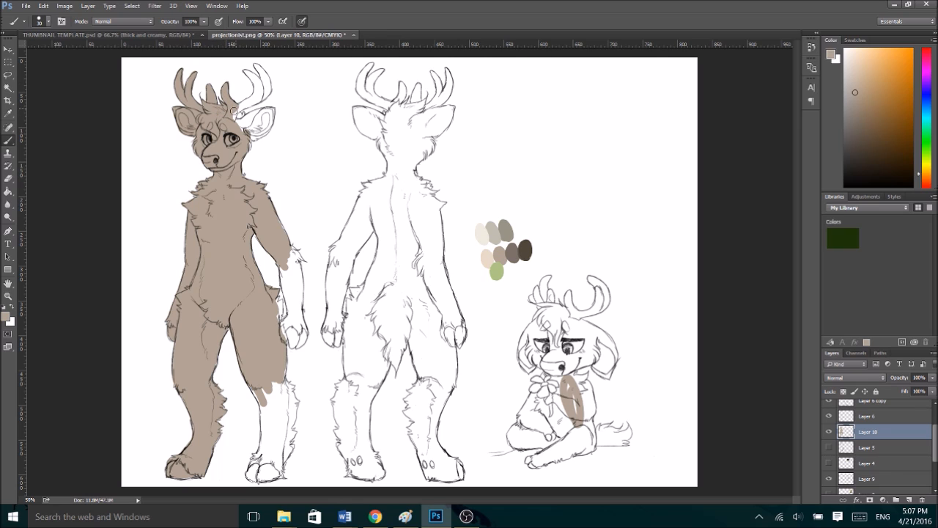
mouse_move(243, 125)
left_mouse_down()
mouse_move(232, 117)
mouse_move(255, 99)
mouse_move(251, 74)
left_mouse_up()
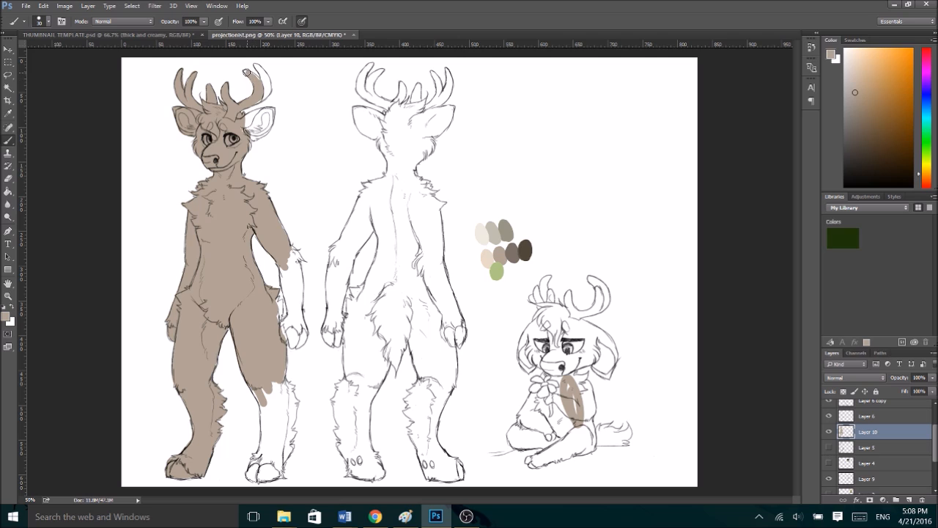
left_click_drag(257, 100, 265, 78)
mouse_move(243, 126)
left_mouse_down()
mouse_move(247, 150)
mouse_move(257, 129)
left_mouse_up()
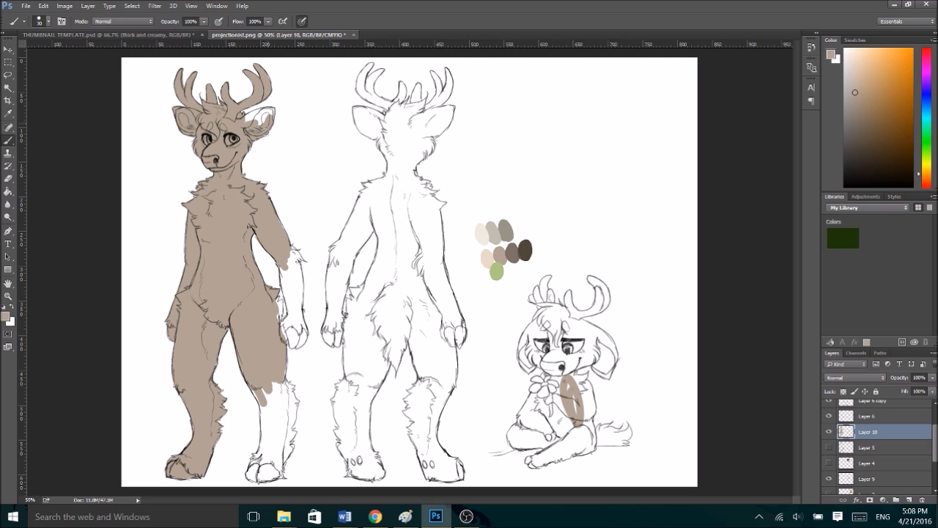
left_click_drag(273, 110, 260, 115)
- Fill the front-view deer's remaining forearm, hand, lower leg and hoof with flat taupe out to the fur edges
mouse_move(282, 306)
left_mouse_down()
mouse_move(278, 327)
mouse_move(295, 313)
mouse_move(286, 270)
left_mouse_up()
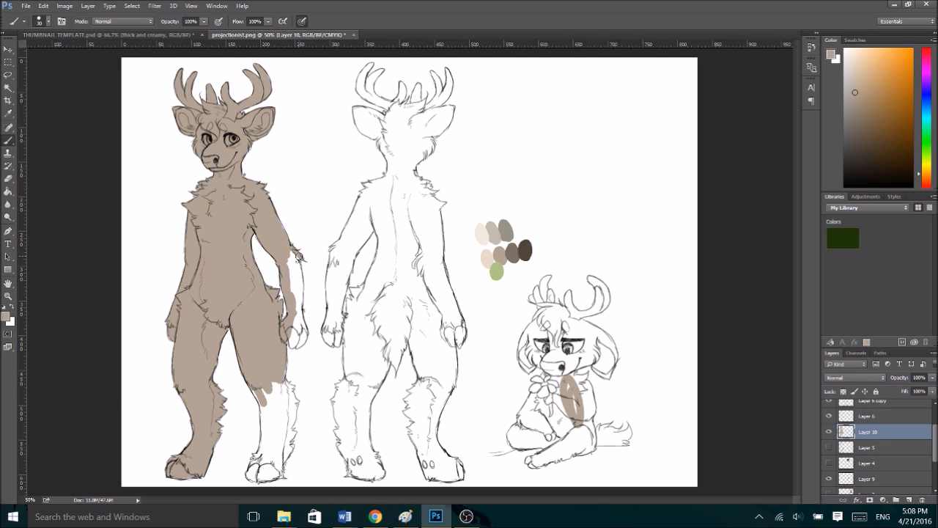
mouse_move(292, 252)
left_mouse_down()
mouse_move(301, 322)
mouse_move(287, 329)
mouse_move(301, 347)
mouse_move(304, 335)
left_mouse_up()
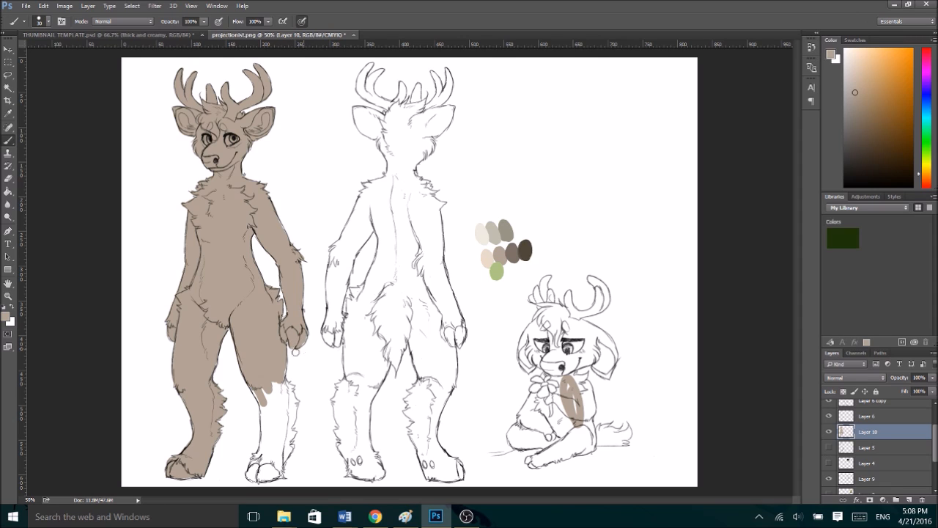
left_click_drag(253, 396, 264, 426)
mouse_move(249, 472)
left_mouse_down()
mouse_move(267, 436)
mouse_move(249, 475)
mouse_move(280, 475)
mouse_move(279, 466)
mouse_move(257, 471)
mouse_move(281, 454)
mouse_move(277, 466)
mouse_move(280, 424)
mouse_move(265, 384)
mouse_move(269, 415)
mouse_move(279, 370)
left_mouse_up()
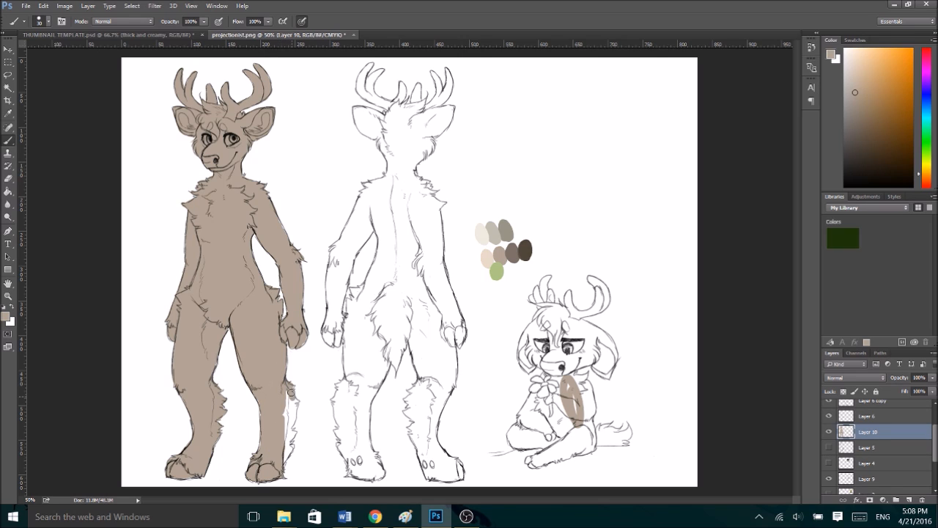
mouse_move(295, 402)
left_mouse_down()
mouse_move(286, 432)
mouse_move(276, 405)
mouse_move(288, 440)
mouse_move(295, 412)
mouse_move(285, 454)
left_mouse_up()
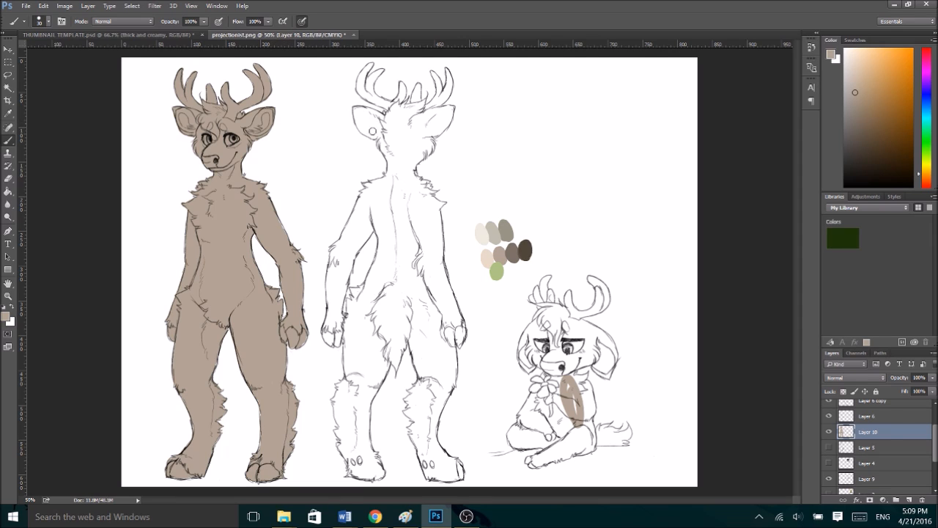
- Paint the back-view deer's left-hand ear, both antlers, left half of the head, and left-hand forearm and hand flat taupe
mouse_move(363, 122)
left_mouse_down()
mouse_move(378, 137)
mouse_move(356, 114)
mouse_move(367, 111)
mouse_move(375, 132)
left_mouse_up()
mouse_move(368, 95)
left_mouse_down()
mouse_move(386, 108)
mouse_move(359, 84)
mouse_move(374, 64)
mouse_move(362, 93)
mouse_move(384, 70)
mouse_move(375, 92)
left_mouse_up()
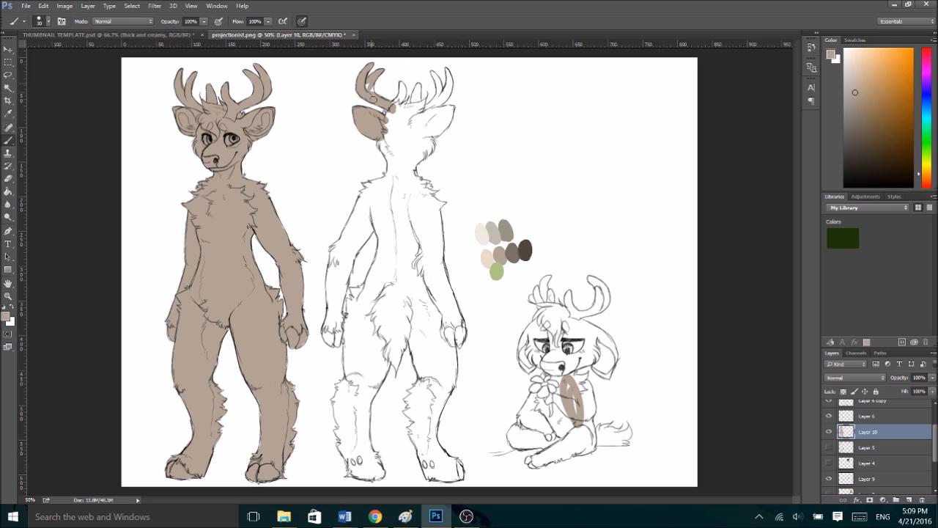
mouse_move(359, 130)
left_mouse_down()
mouse_move(381, 137)
mouse_move(393, 162)
mouse_move(387, 138)
mouse_move(399, 166)
mouse_move(385, 110)
mouse_move(406, 121)
mouse_move(391, 108)
mouse_move(404, 87)
mouse_move(395, 120)
mouse_move(420, 85)
mouse_move(410, 120)
left_mouse_up()
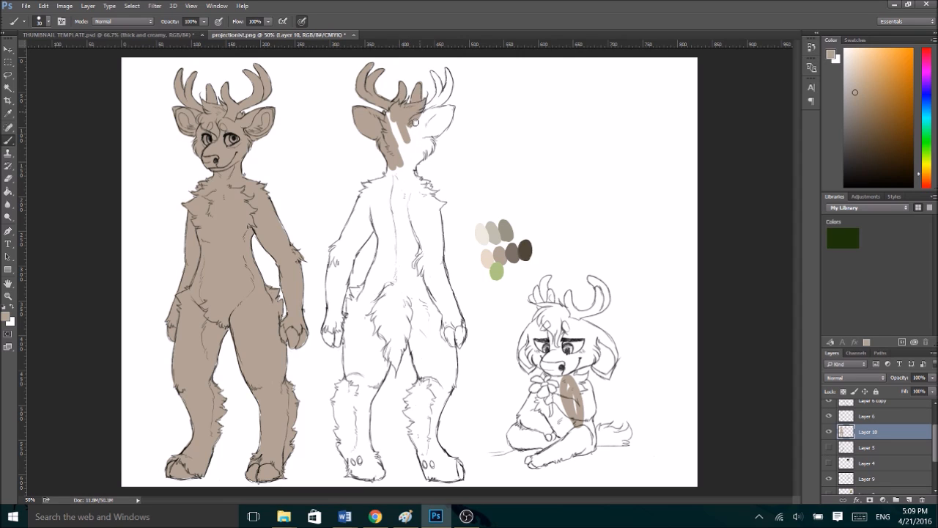
left_click_drag(420, 109, 449, 71)
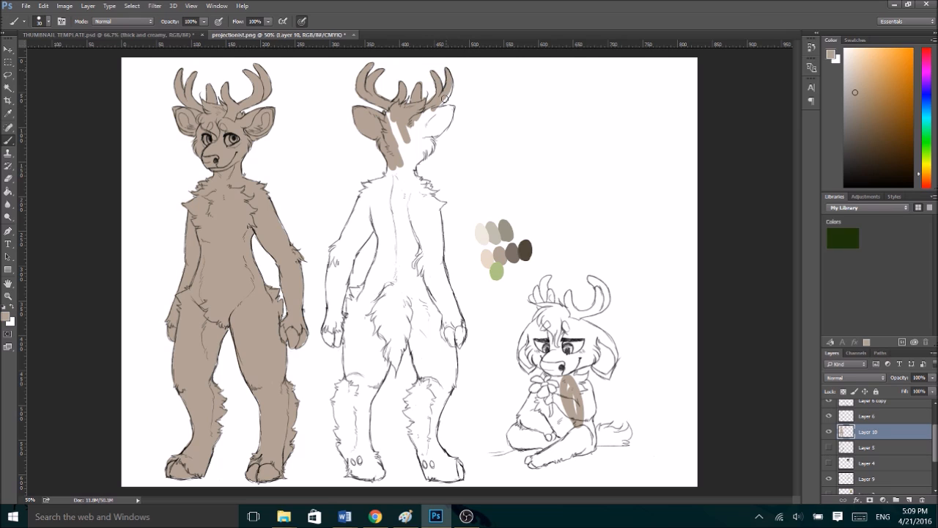
mouse_move(398, 143)
left_mouse_down()
mouse_move(392, 113)
mouse_move(394, 129)
mouse_move(387, 124)
left_mouse_up()
mouse_move(328, 334)
left_mouse_down()
mouse_move(336, 338)
mouse_move(334, 302)
mouse_move(339, 316)
mouse_move(338, 334)
mouse_move(328, 280)
mouse_move(339, 308)
mouse_move(348, 267)
mouse_move(335, 260)
mouse_move(338, 275)
left_mouse_up()
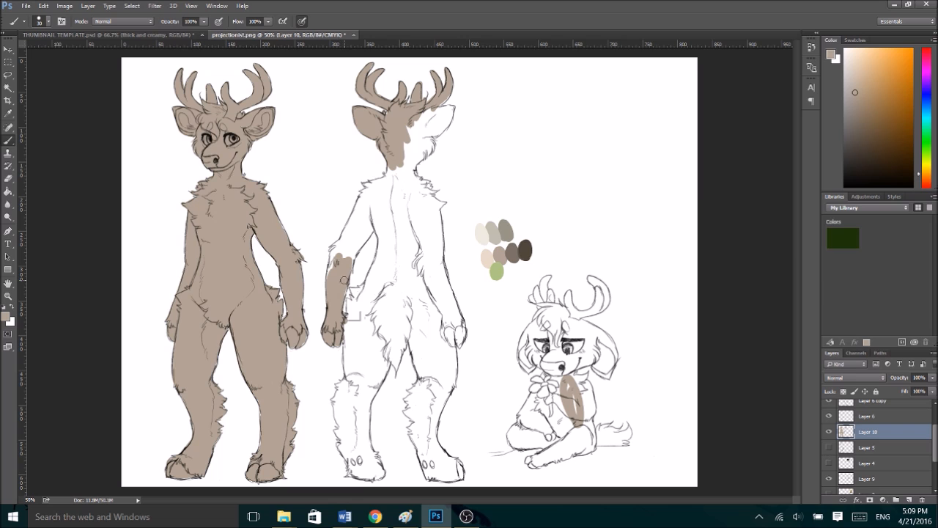
key("alt+Tab")
key("alt+Tab")
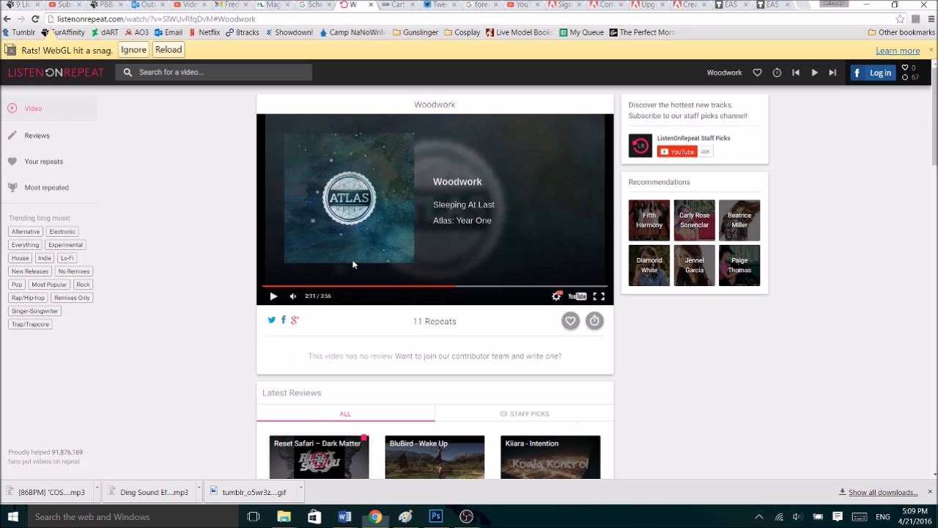
key("alt+Tab")
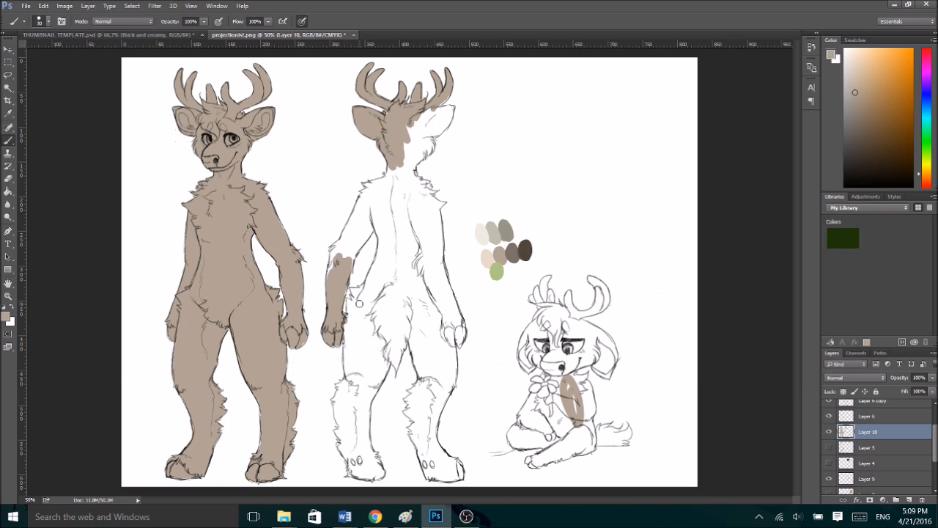
- Fill the back-view deer's left-hand upper arm, shoulder, side of the torso, leg and hoof with flat taupe
mouse_move(332, 273)
left_mouse_down()
mouse_move(341, 240)
mouse_move(349, 268)
mouse_move(361, 245)
mouse_move(354, 249)
mouse_move(366, 214)
mouse_move(354, 220)
mouse_move(364, 195)
mouse_move(402, 176)
mouse_move(392, 174)
left_mouse_up()
mouse_move(374, 220)
left_mouse_down()
mouse_move(378, 268)
mouse_move(363, 297)
mouse_move(348, 299)
mouse_move(369, 286)
left_mouse_up()
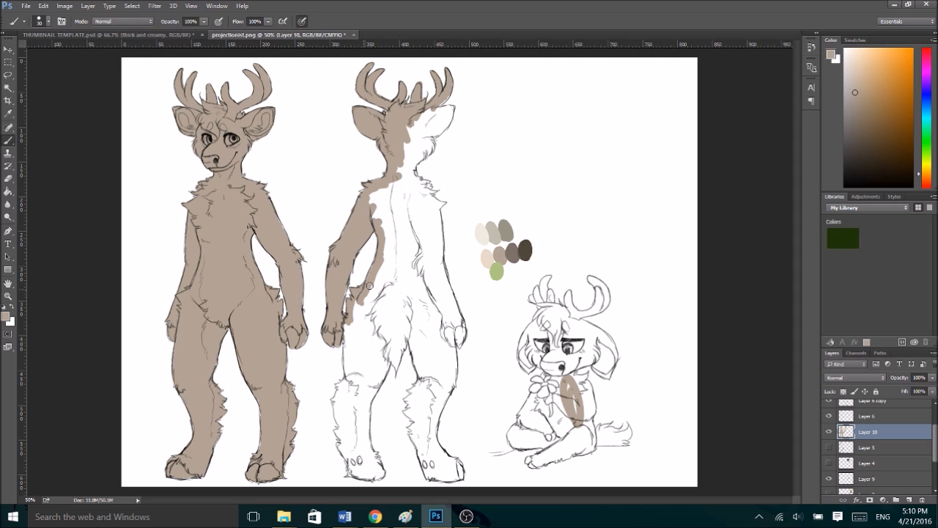
mouse_move(345, 353)
left_mouse_down()
mouse_move(349, 320)
mouse_move(347, 388)
mouse_move(351, 398)
mouse_move(357, 379)
mouse_move(366, 402)
mouse_move(387, 364)
mouse_move(377, 382)
mouse_move(385, 350)
mouse_move(377, 289)
mouse_move(356, 296)
mouse_move(353, 355)
left_mouse_up()
mouse_move(336, 386)
left_mouse_down()
mouse_move(345, 388)
mouse_move(338, 418)
mouse_move(349, 432)
mouse_move(339, 437)
mouse_move(356, 464)
left_mouse_up()
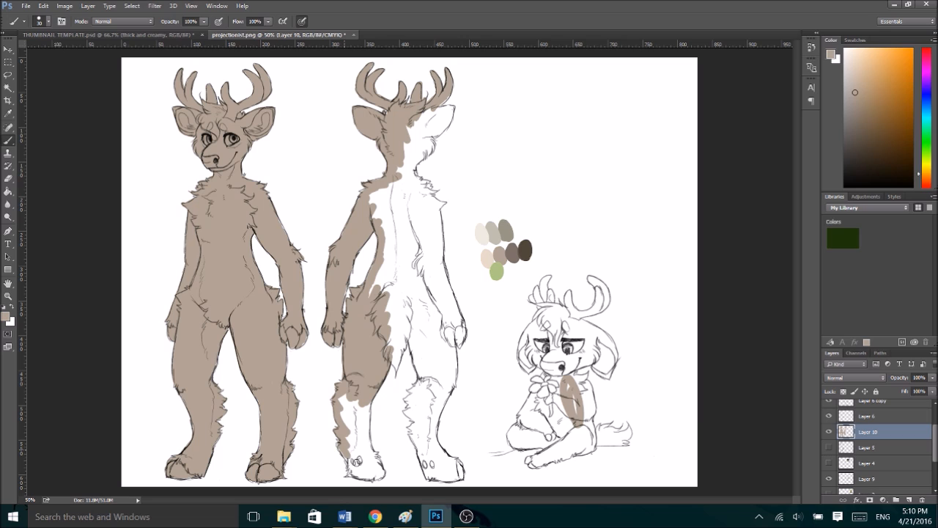
left_click(467, 516)
left_click(381, 444)
mouse_move(353, 472)
left_mouse_down()
mouse_move(381, 474)
mouse_move(367, 442)
mouse_move(368, 380)
mouse_move(368, 397)
mouse_move(349, 391)
mouse_move(343, 409)
mouse_move(338, 402)
mouse_move(350, 445)
mouse_move(357, 440)
mouse_move(376, 467)
left_mouse_up()
- Fill the back-view deer's tail, lower back and entire right-hand leg down to the hoof with flat taupe
mouse_move(392, 356)
left_mouse_down()
mouse_move(395, 367)
mouse_move(405, 324)
mouse_move(391, 312)
mouse_move(387, 255)
left_mouse_up()
left_click_drag(372, 320, 364, 329)
mouse_move(409, 308)
left_mouse_down()
mouse_move(413, 340)
mouse_move(409, 330)
mouse_move(401, 352)
mouse_move(416, 360)
mouse_move(421, 382)
mouse_move(418, 312)
mouse_move(452, 344)
mouse_move(451, 355)
mouse_move(426, 345)
mouse_move(450, 387)
mouse_move(439, 412)
mouse_move(427, 417)
mouse_move(409, 391)
left_mouse_up()
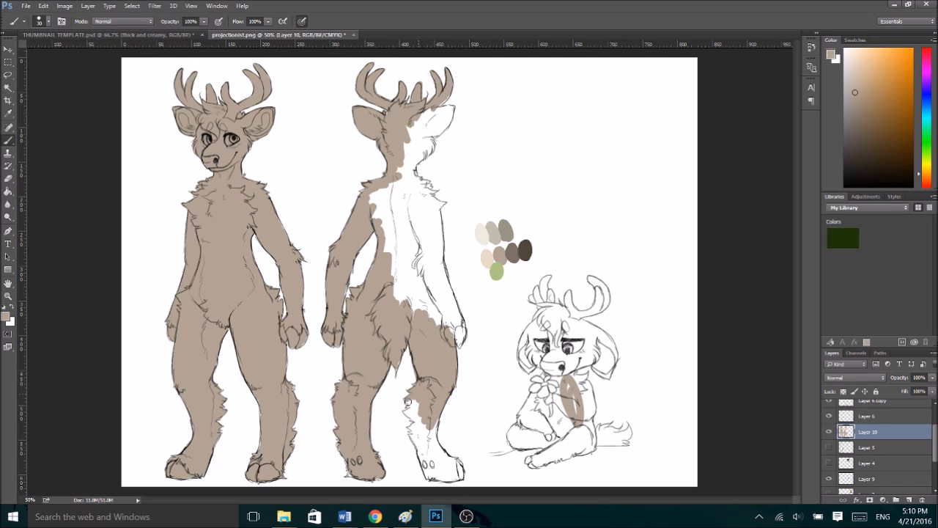
mouse_move(426, 414)
left_mouse_down()
mouse_move(409, 412)
mouse_move(426, 425)
mouse_move(413, 437)
mouse_move(426, 466)
mouse_move(419, 438)
mouse_move(433, 443)
mouse_move(438, 421)
mouse_move(431, 477)
mouse_move(460, 473)
mouse_move(436, 448)
mouse_move(451, 474)
left_mouse_up()
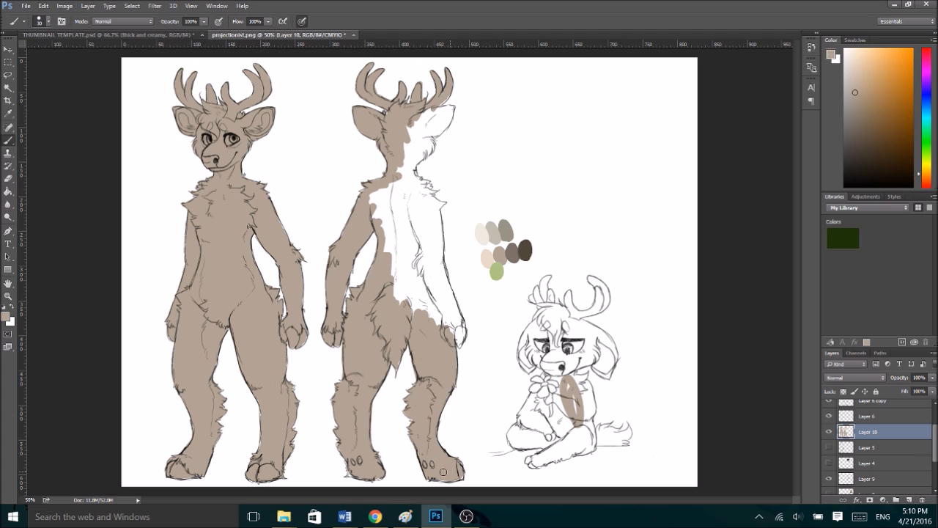
- Fill the back-view deer's right-hand arm, remaining back, neck, head and right-hand ear with flat taupe
mouse_move(457, 338)
left_mouse_down()
mouse_move(459, 317)
mouse_move(432, 253)
mouse_move(422, 315)
mouse_move(412, 279)
mouse_move(403, 317)
mouse_move(394, 248)
mouse_move(373, 200)
mouse_move(429, 277)
mouse_move(412, 229)
left_mouse_up()
mouse_move(440, 280)
left_mouse_down()
mouse_move(440, 229)
mouse_move(436, 258)
mouse_move(413, 179)
mouse_move(390, 198)
mouse_move(382, 192)
mouse_move(386, 204)
mouse_move(438, 221)
mouse_move(441, 203)
mouse_move(409, 192)
left_mouse_up()
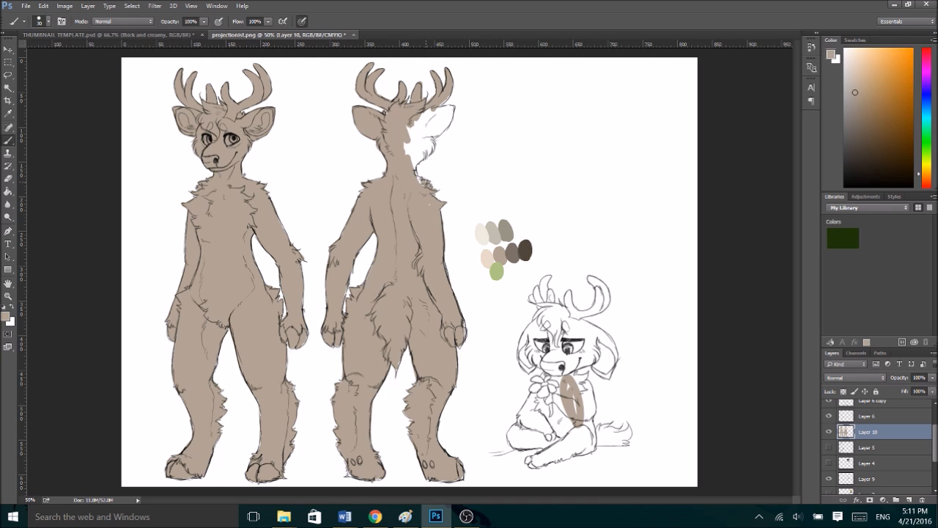
mouse_move(419, 156)
left_mouse_down()
mouse_move(409, 125)
mouse_move(401, 145)
mouse_move(433, 209)
mouse_move(420, 100)
mouse_move(420, 126)
mouse_move(448, 94)
mouse_move(425, 113)
mouse_move(452, 107)
mouse_move(423, 125)
left_mouse_up()
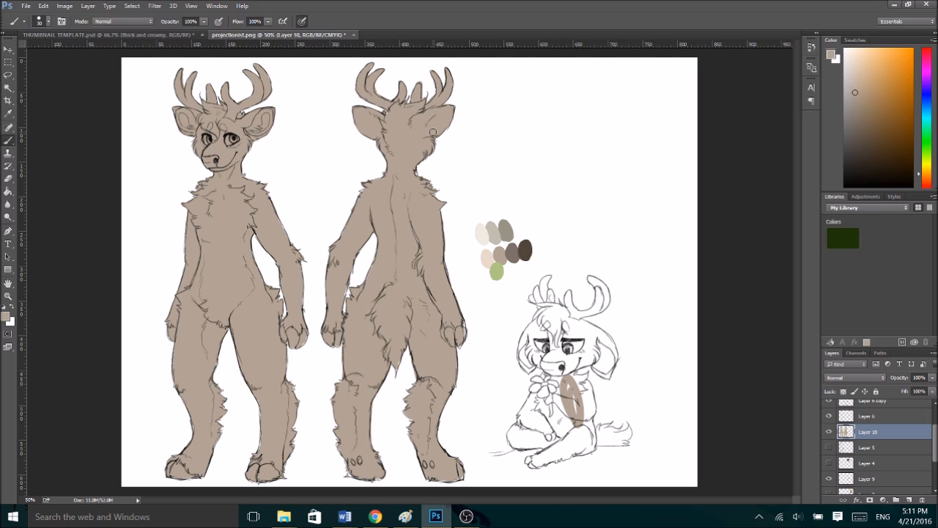
- Paint the chibi deer's flower, arms, torso and folded legs flat taupe out to the outlines
mouse_move(569, 370)
left_mouse_down()
mouse_move(572, 404)
mouse_move(562, 366)
mouse_move(538, 385)
left_mouse_up()
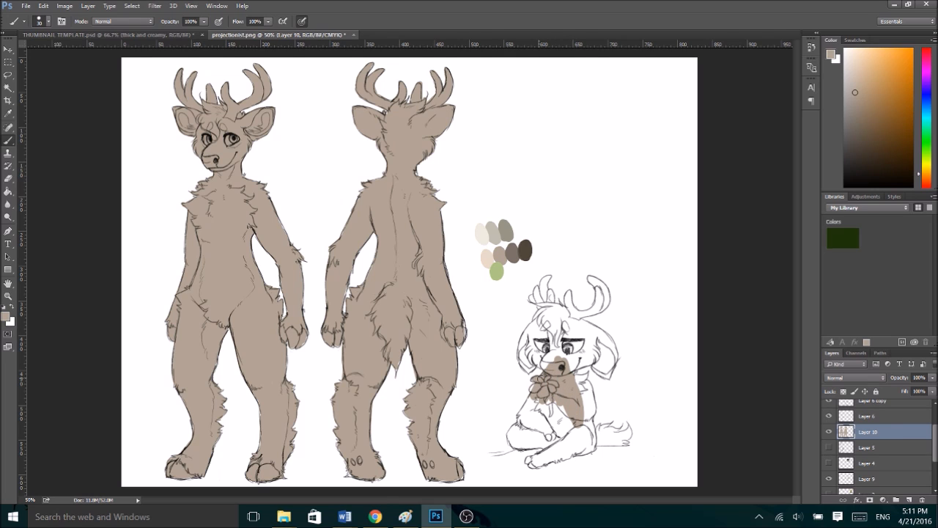
mouse_move(528, 396)
left_mouse_down()
mouse_move(524, 430)
mouse_move(517, 424)
mouse_move(509, 440)
mouse_move(532, 443)
mouse_move(520, 435)
mouse_move(525, 418)
mouse_move(558, 438)
mouse_move(571, 419)
left_mouse_up()
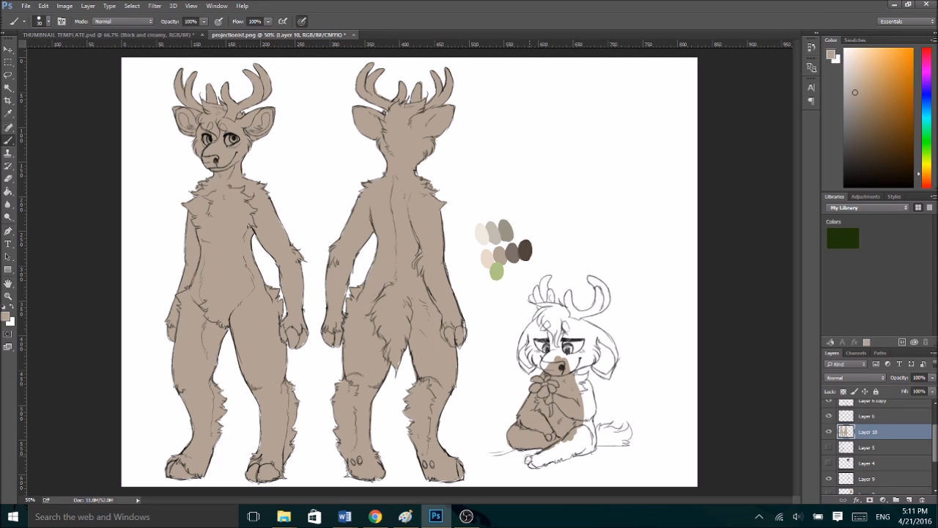
mouse_move(536, 459)
left_mouse_down()
mouse_move(557, 447)
mouse_move(532, 467)
mouse_move(557, 447)
mouse_move(556, 457)
mouse_move(590, 448)
mouse_move(590, 415)
mouse_move(577, 439)
mouse_move(588, 397)
mouse_move(591, 412)
mouse_move(584, 368)
mouse_move(582, 408)
left_mouse_up()
left_click_drag(586, 375, 576, 378)
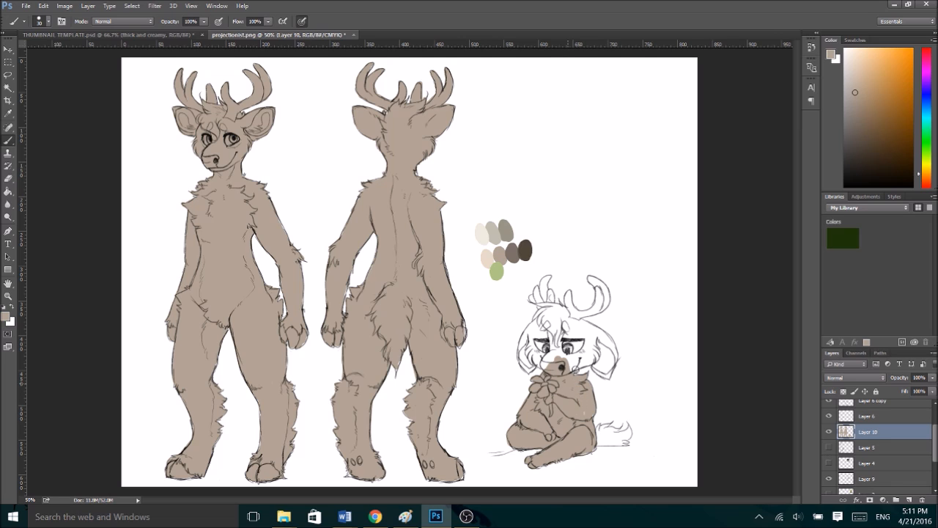
- Fill the chibi deer's face, drooping ears, hair, antlers and tail with flat taupe
mouse_move(525, 362)
left_mouse_down()
mouse_move(526, 330)
mouse_move(546, 323)
mouse_move(528, 366)
mouse_move(535, 370)
mouse_move(525, 352)
mouse_move(544, 363)
mouse_move(559, 330)
mouse_move(584, 358)
mouse_move(572, 361)
mouse_move(586, 342)
mouse_move(603, 374)
mouse_move(609, 333)
mouse_move(606, 372)
left_mouse_up()
mouse_move(532, 298)
left_mouse_down()
mouse_move(546, 312)
mouse_move(538, 290)
mouse_move(543, 301)
left_mouse_up()
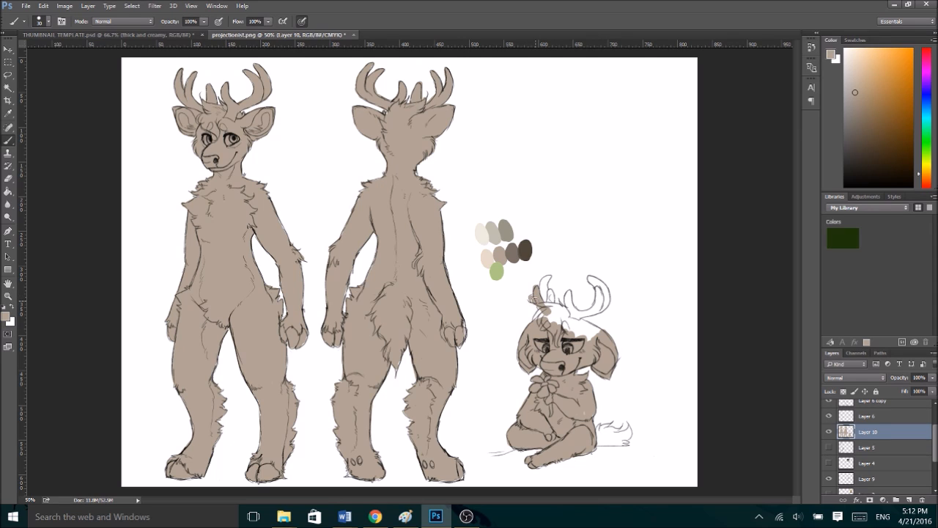
key("ctrl+z")
mouse_move(541, 302)
left_mouse_down()
mouse_move(544, 285)
mouse_move(554, 311)
mouse_move(543, 318)
mouse_move(561, 309)
mouse_move(577, 336)
mouse_move(600, 330)
mouse_move(580, 324)
mouse_move(611, 333)
left_mouse_up()
key("e")
key("b")
mouse_move(566, 296)
left_mouse_down()
mouse_move(575, 315)
mouse_move(589, 314)
mouse_move(600, 307)
mouse_move(591, 282)
mouse_move(607, 299)
mouse_move(600, 283)
left_mouse_up()
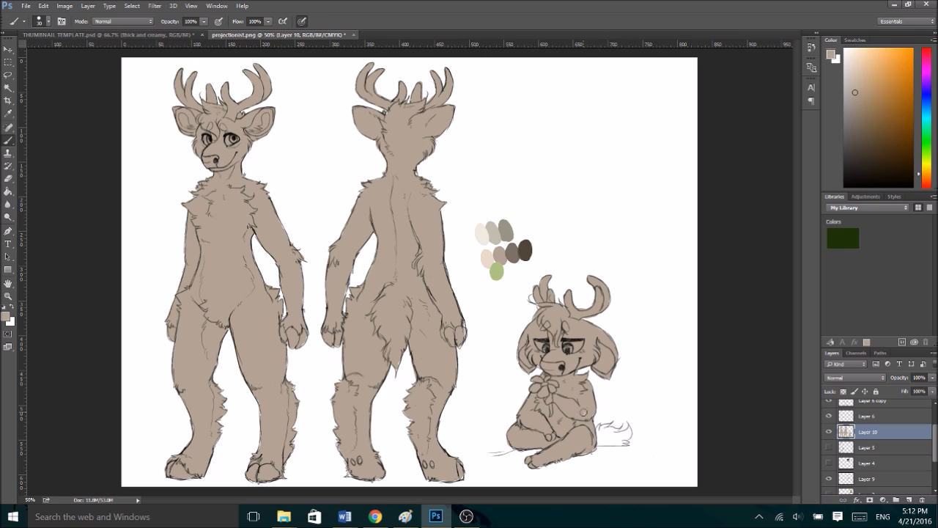
mouse_move(598, 435)
left_mouse_down()
mouse_move(630, 426)
mouse_move(617, 441)
left_mouse_up()
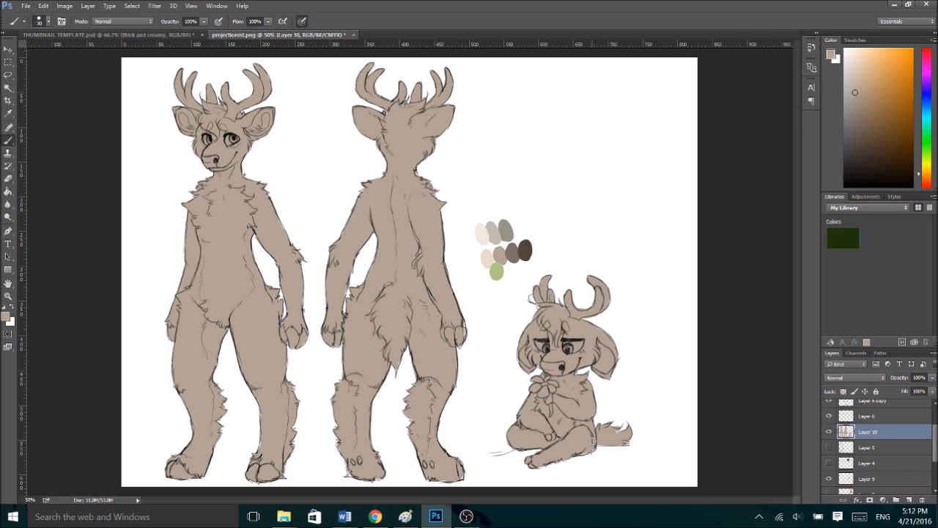
- Lock Layer 10's transparent pixels and paint the front-view deer's muzzle, throat and chest fur in the pale cream swatch colour with a size 60 brush
left_click(843, 392)
left_click(487, 256, "alt")
key("bracketright")
key("bracketright")
key("bracketright")
key("XF86AudioRaiseVolume")
mouse_move(206, 154)
left_mouse_down()
mouse_move(218, 187)
mouse_move(195, 206)
mouse_move(203, 225)
mouse_move(248, 228)
mouse_move(235, 194)
mouse_move(218, 210)
mouse_move(224, 233)
left_mouse_up()
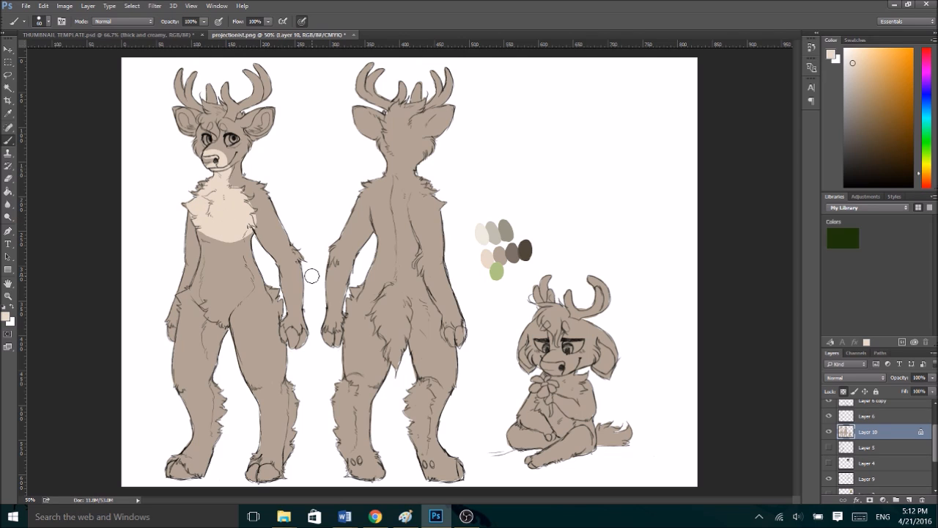
- Colour the front-view deer's eyes, antlers, hoofed fingertips and feet with the light green swatch
left_click(497, 269, "alt")
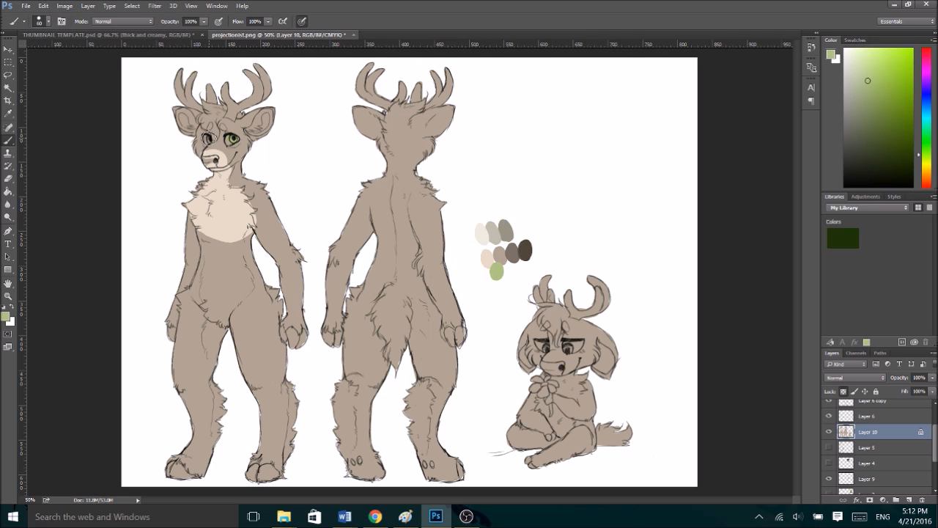
mouse_move(231, 111)
left_mouse_down()
mouse_move(228, 88)
mouse_move(233, 108)
mouse_move(268, 89)
left_mouse_up()
mouse_move(195, 107)
left_mouse_down()
mouse_move(180, 79)
mouse_move(206, 94)
mouse_move(210, 77)
left_mouse_up()
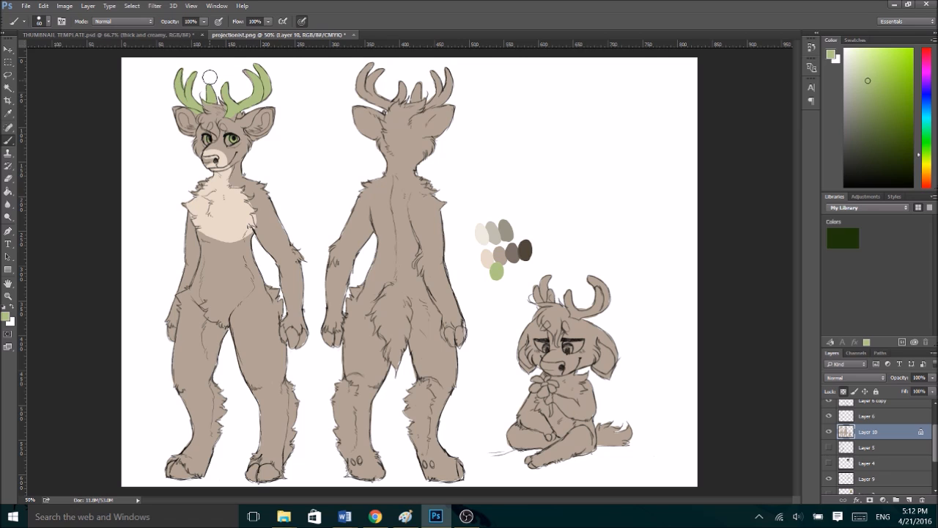
left_click_drag(287, 341, 303, 345)
left_click_drag(170, 327, 173, 335)
mouse_move(190, 482)
left_mouse_down()
mouse_move(177, 469)
mouse_move(199, 481)
mouse_move(265, 465)
mouse_move(269, 472)
left_mouse_up()
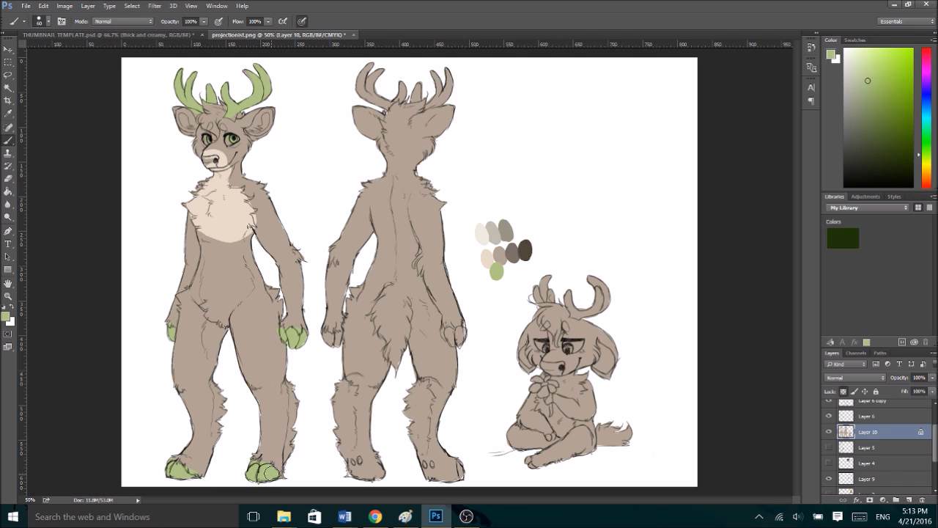
- Add a grey-brown band around the front-view deer's muzzle with a size 15 brush and paint the nose dark brown
left_click(511, 250, "alt")
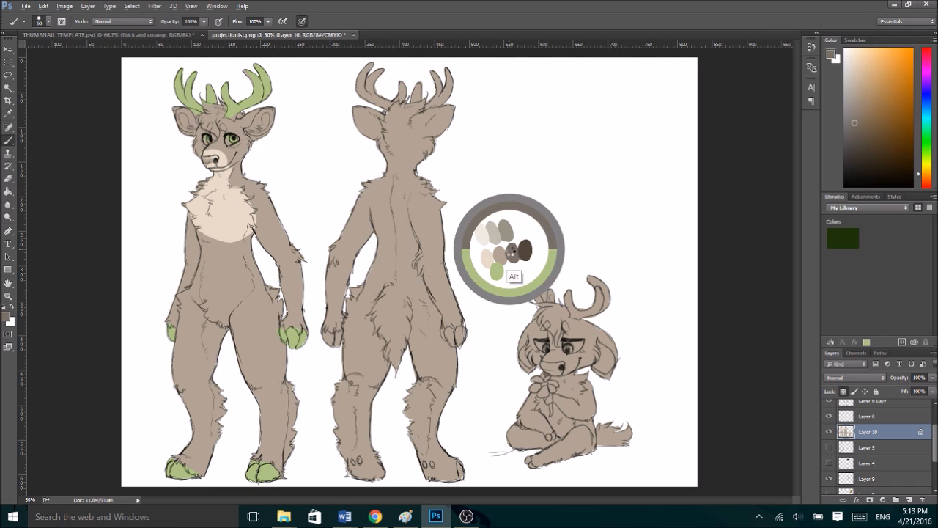
left_click_drag(202, 151, 227, 163)
key("ctrl+z")
key("bracketleft")
key("bracketleft")
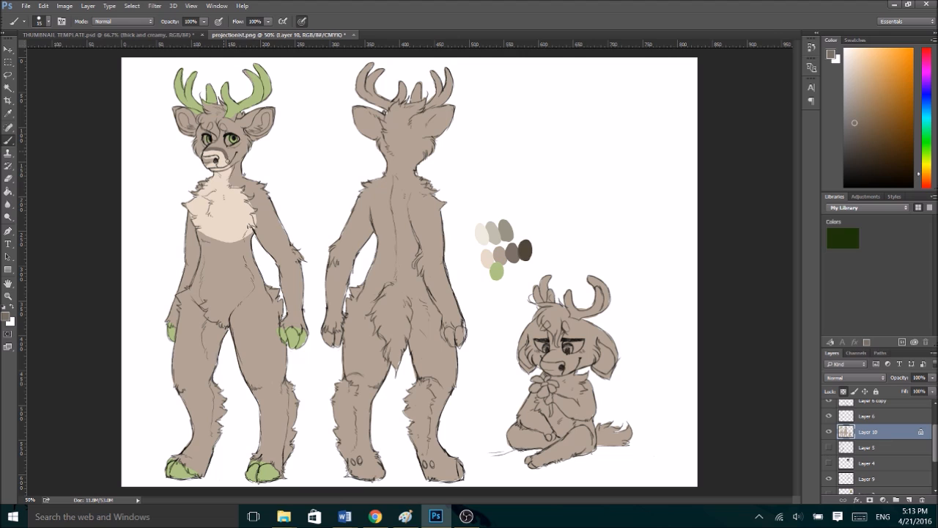
left_click(525, 250, "alt")
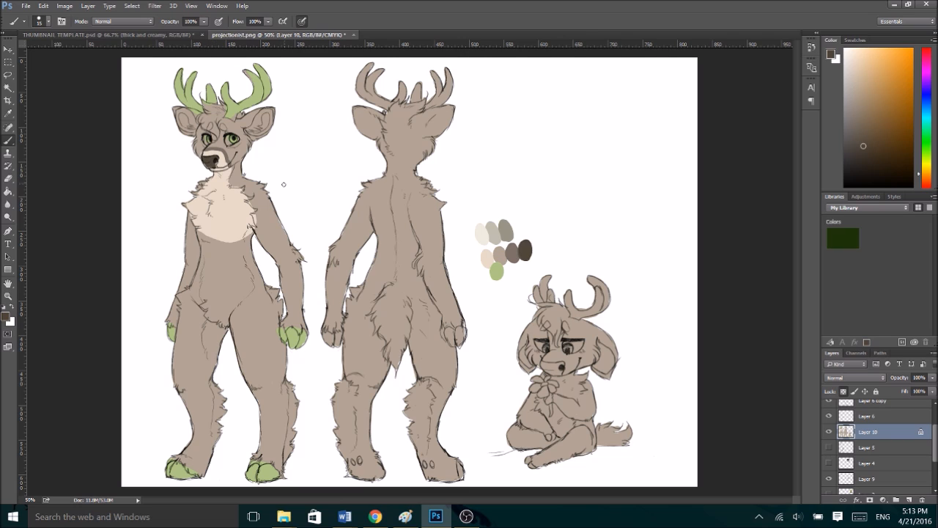
- Paint both of the front-view deer's ears with the grey-brown swatch colour using a size 25 brush
key("bracketleft")
left_click(509, 250, "alt")
mouse_move(249, 118)
left_mouse_down()
mouse_move(259, 133)
mouse_move(272, 116)
mouse_move(282, 121)
left_mouse_up()
mouse_move(192, 117)
left_mouse_down()
mouse_move(176, 108)
mouse_move(193, 134)
left_mouse_up()
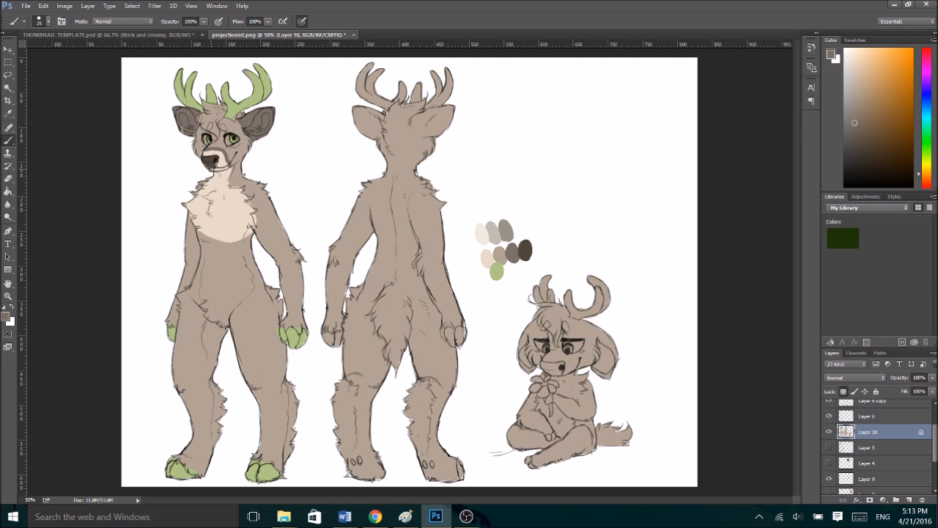
- Paint dark brown tips on the back-view deer's ears and fill the rest of both ears grey-brown
left_click(209, 157, "alt")
left_click_drag(351, 123, 364, 107)
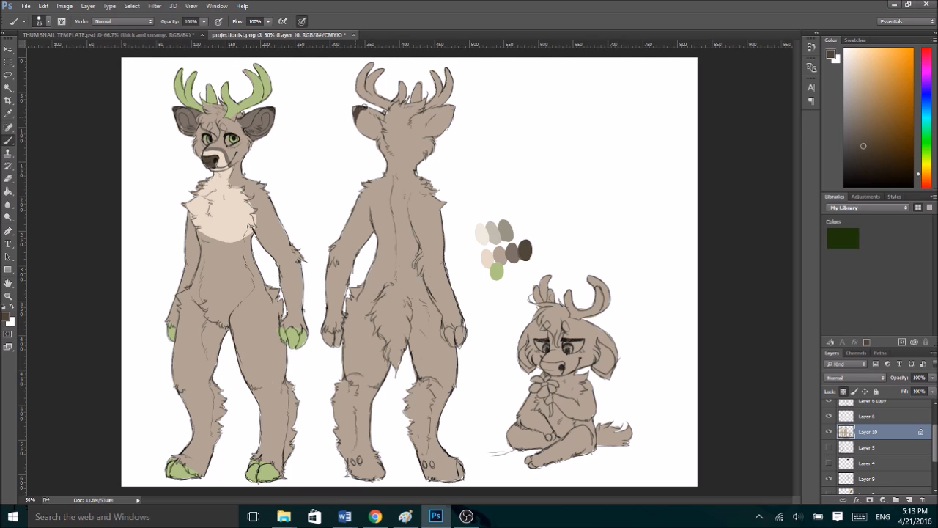
mouse_move(440, 104)
left_mouse_down()
mouse_move(455, 119)
mouse_move(415, 132)
mouse_move(421, 115)
mouse_move(433, 126)
mouse_move(448, 116)
mouse_move(416, 126)
left_mouse_up()
left_click(250, 117, "alt")
mouse_move(365, 111)
left_mouse_down()
mouse_move(357, 124)
mouse_move(374, 118)
mouse_move(380, 128)
left_mouse_up()
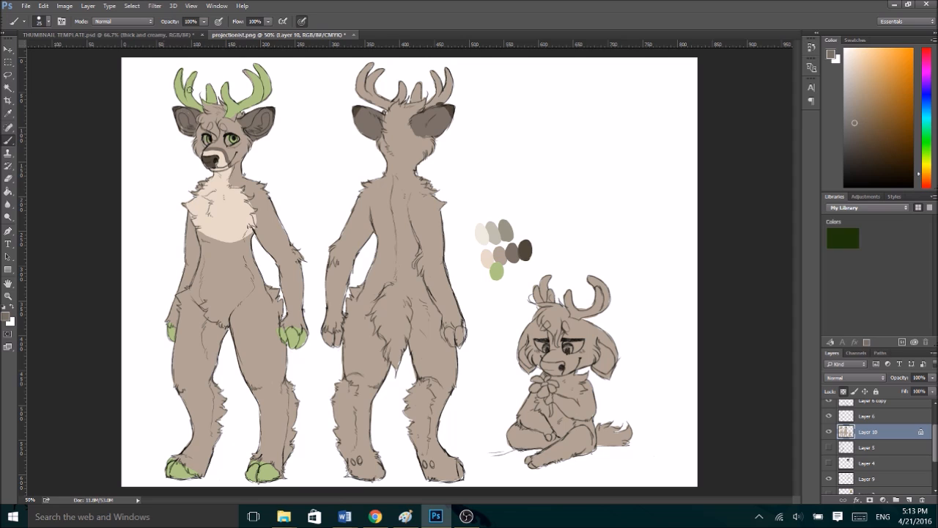
- Paint the front-view hair and the back-view head, neck and upper-spine stripe grey-brown, and colour the back-view antlers light green
mouse_move(206, 117)
left_mouse_down()
mouse_move(213, 139)
mouse_move(210, 107)
left_mouse_up()
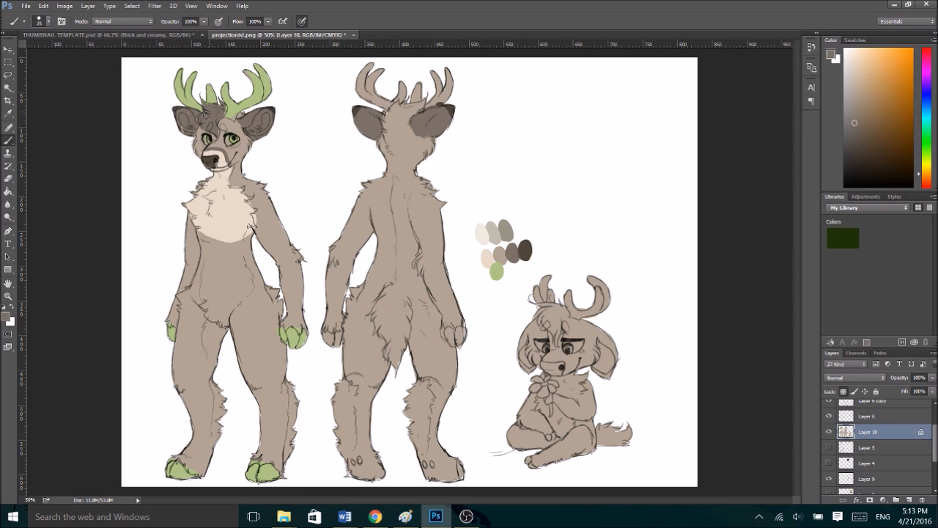
mouse_move(390, 136)
left_mouse_down()
mouse_move(411, 148)
mouse_move(382, 138)
mouse_move(397, 217)
mouse_move(406, 177)
mouse_move(394, 159)
mouse_move(409, 152)
mouse_move(397, 108)
left_mouse_up()
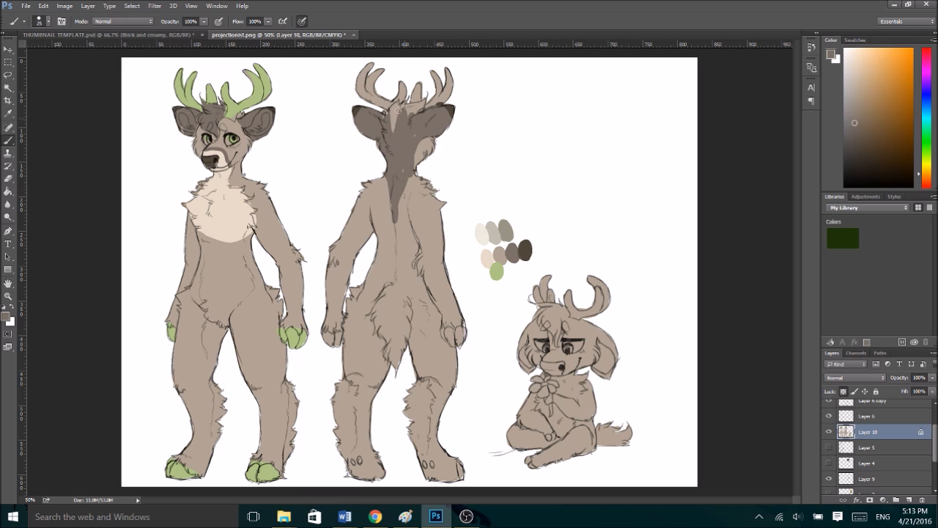
left_click(253, 102, "alt")
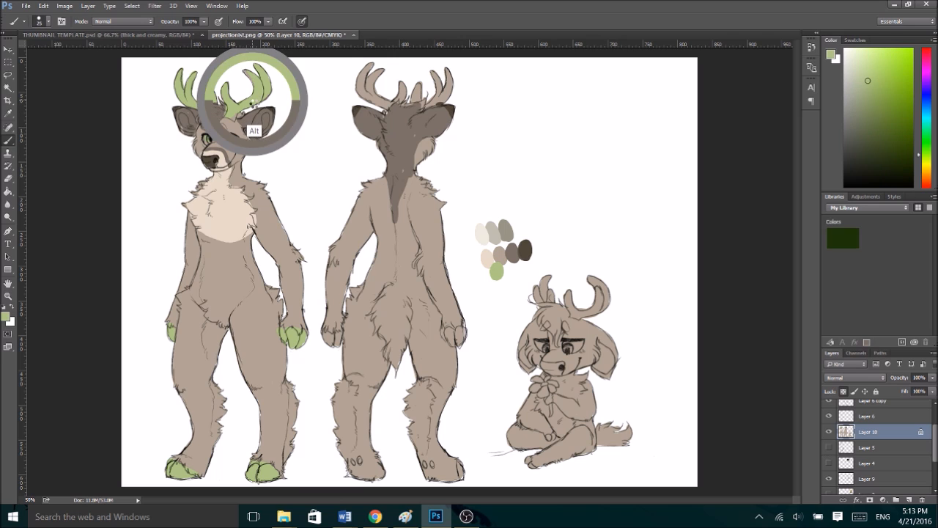
mouse_move(378, 99)
left_mouse_down()
mouse_move(358, 88)
mouse_move(359, 78)
mouse_move(402, 94)
mouse_move(403, 82)
mouse_move(439, 99)
mouse_move(451, 98)
mouse_move(449, 71)
left_mouse_up()
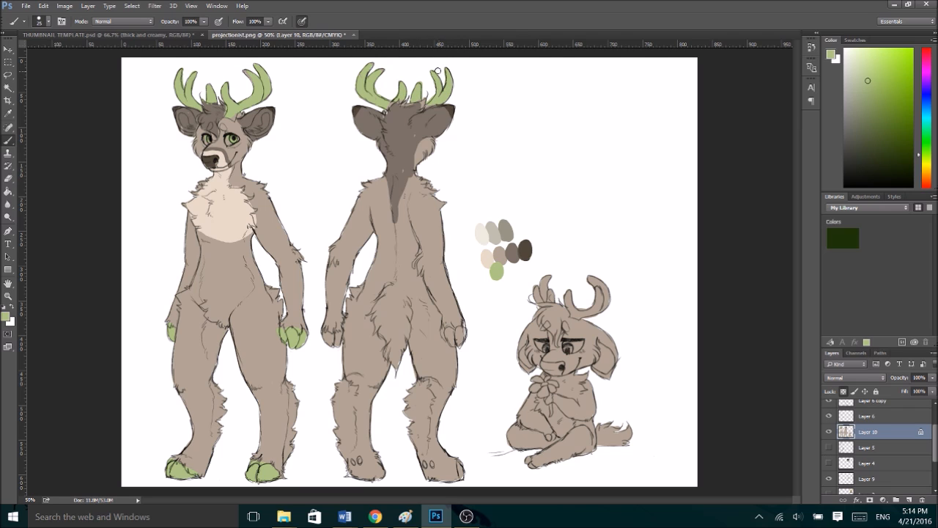
- Paint the front-view deer's inner ears and brow spot with the pale cream sampled from the chest
left_click(228, 205, "alt")
left_click_drag(246, 133, 269, 117)
left_click_drag(189, 119, 187, 121)
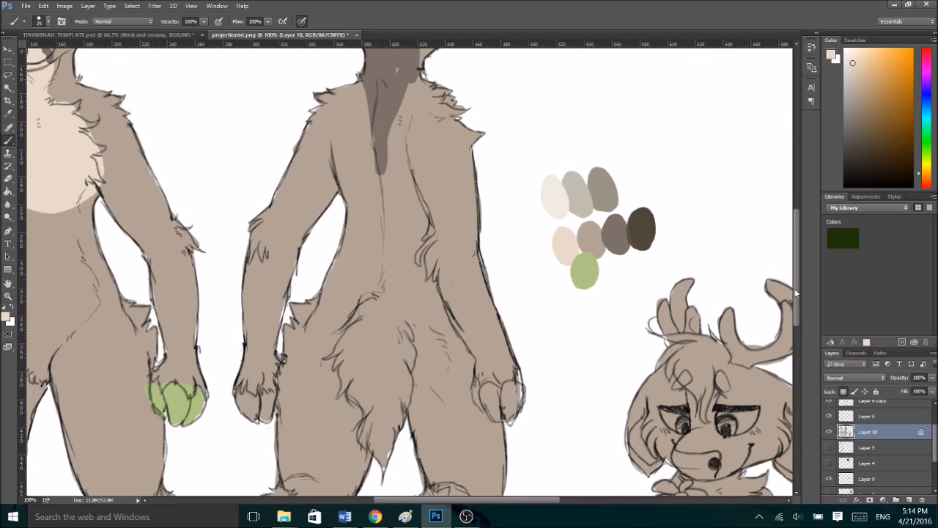
- Try a light green brush stroke on the front-view deer's cheek below the eye and undo it
left_click_drag(797, 293, 797, 242)
left_click_drag(479, 495, 401, 500)
left_click(303, 139, "alt")
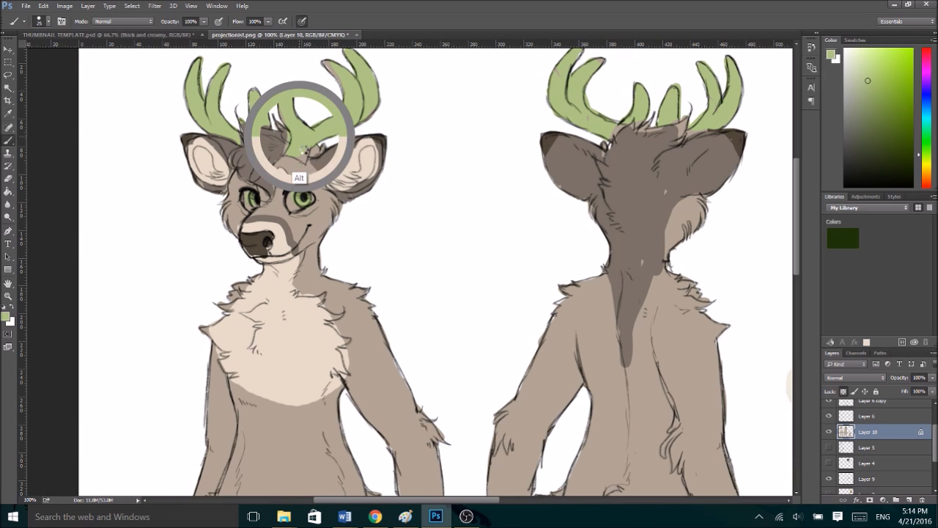
key("ctrl+plus")
left_click_drag(425, 499, 378, 498)
mouse_move(432, 154)
left_mouse_down()
mouse_move(480, 176)
mouse_move(477, 149)
mouse_move(479, 168)
mouse_move(487, 150)
mouse_move(470, 162)
left_mouse_up()
key("ctrl+z")
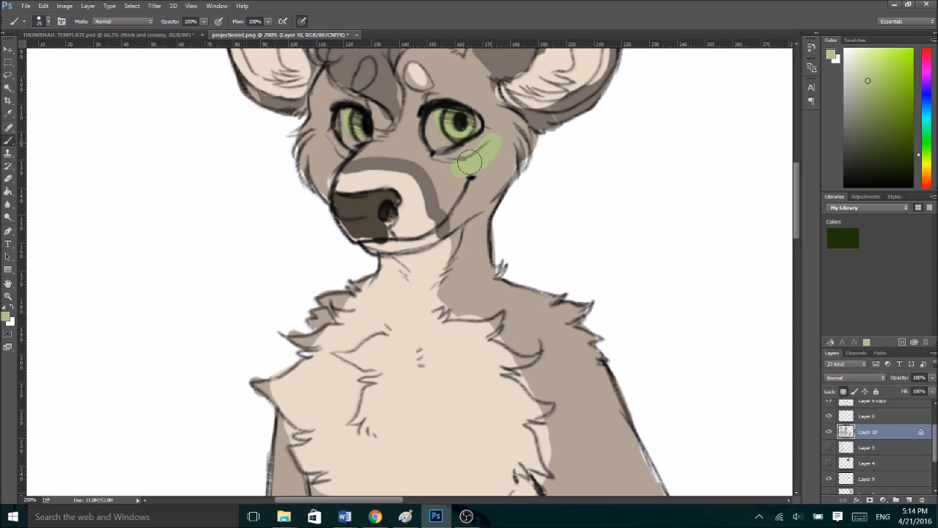
- Paint a bright yellow-green stripe on each of the front-view deer's cheeks below the eyes, using a smaller brush
key("ctrl+z")
left_click_drag(877, 62, 882, 55)
key("bracketleft")
left_click_drag(434, 156, 479, 145)
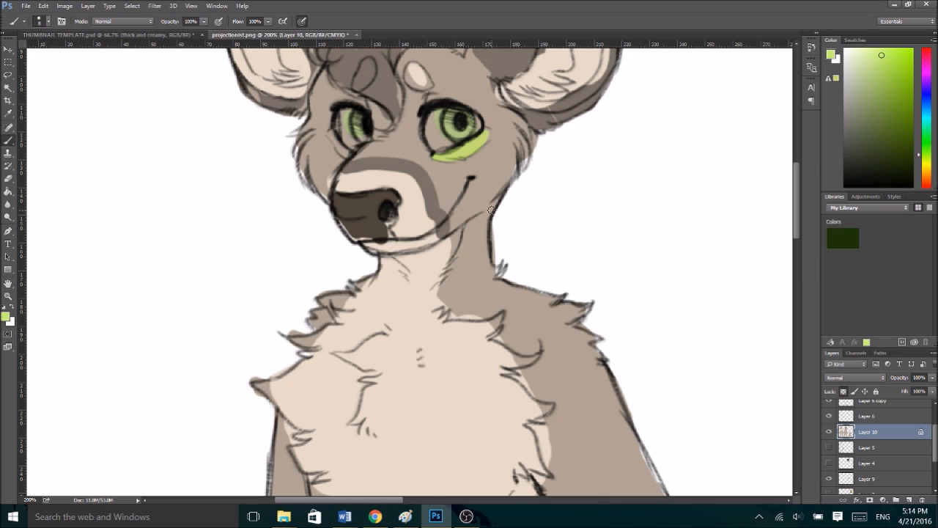
key("ctrl+z")
mouse_move(484, 152)
left_mouse_down()
mouse_move(497, 145)
mouse_move(463, 165)
mouse_move(474, 162)
left_mouse_up()
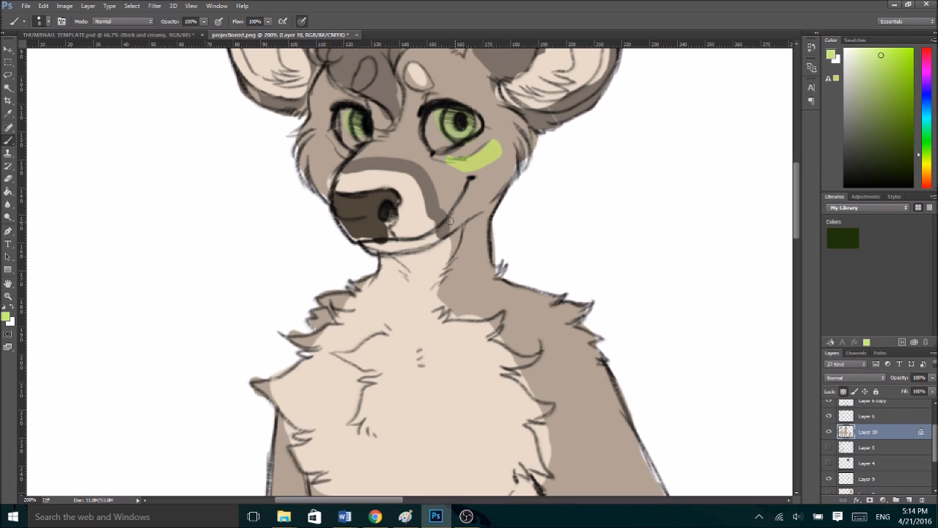
left_click_drag(323, 143, 335, 168)
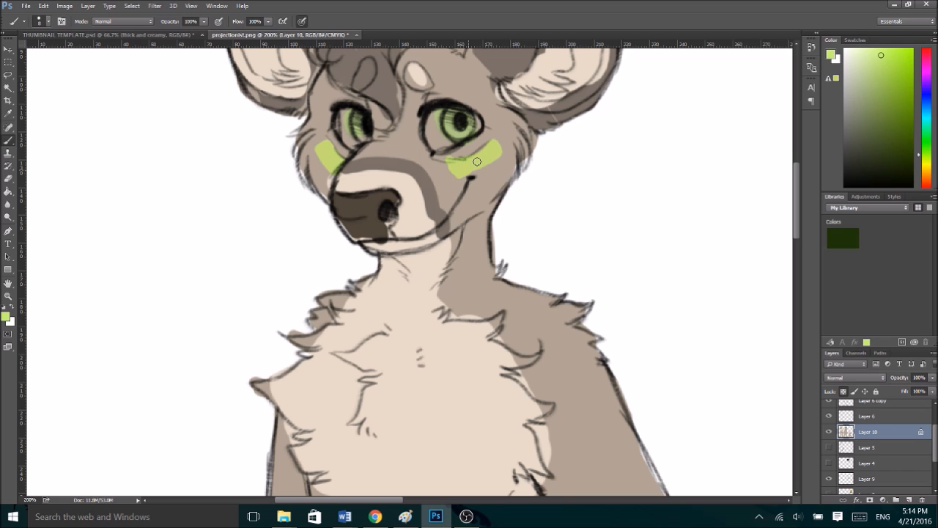
key("ctrl+minus")
key("ctrl+minus")
key("ctrl+plus")
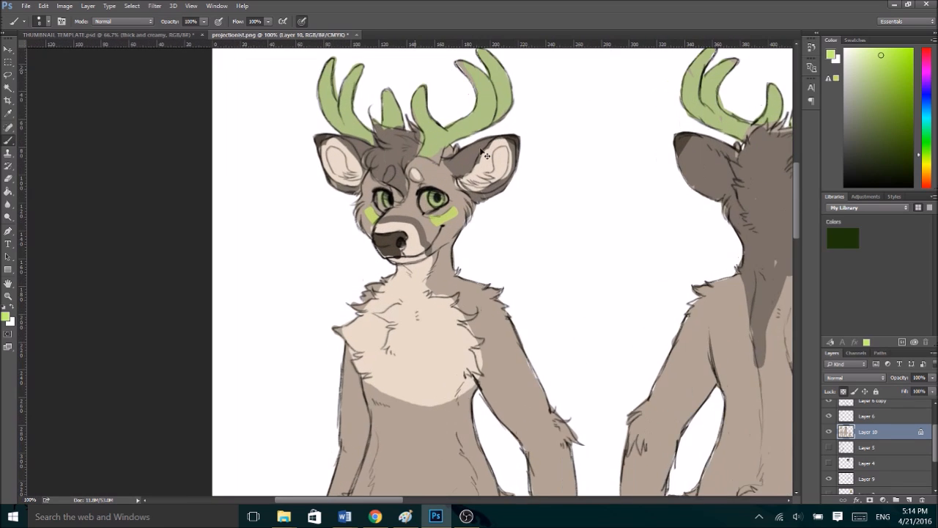
- Paint the whites of both of the front-view deer's eyes pale yellowish cream
key("ctrl+plus")
left_click(856, 52)
left_click(923, 165)
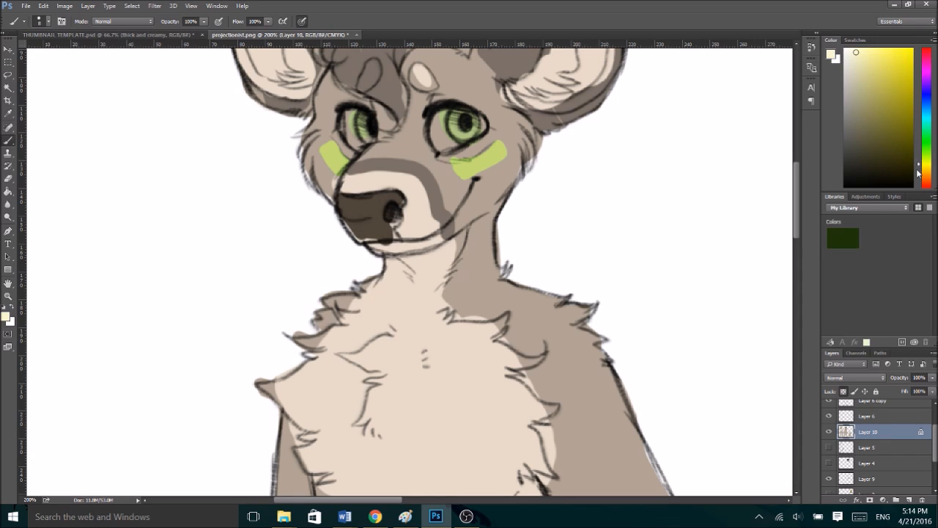
left_click_drag(438, 142, 441, 133)
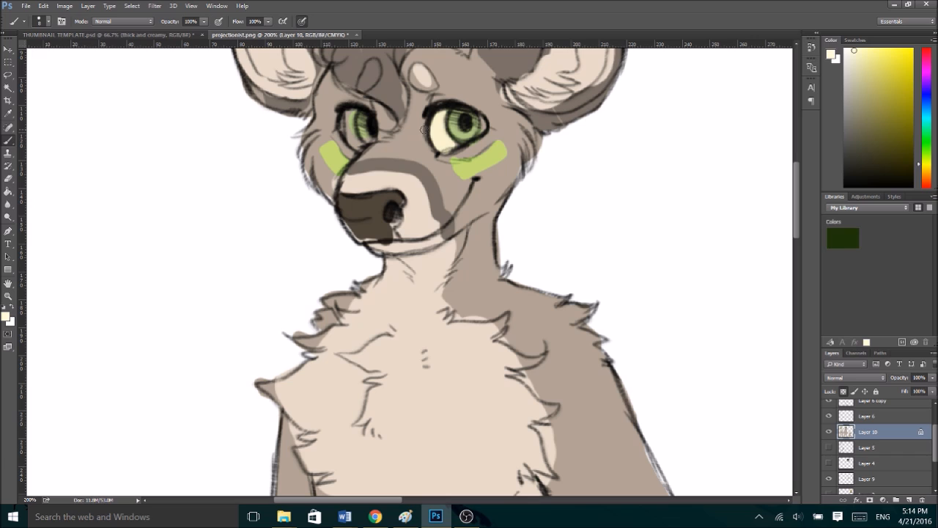
mouse_move(342, 126)
left_mouse_down()
mouse_move(349, 110)
mouse_move(358, 145)
left_mouse_up()
left_click(459, 162, "alt")
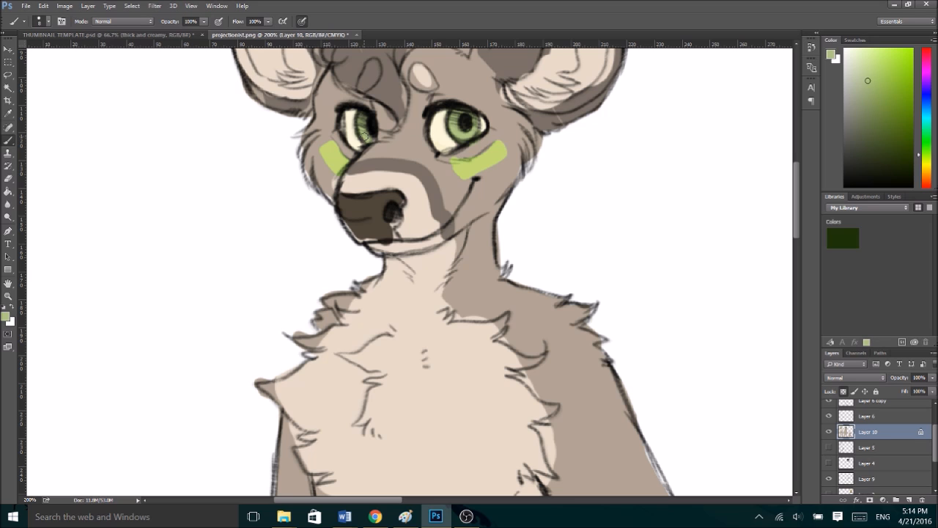
scroll(365, 138, "down", 3)
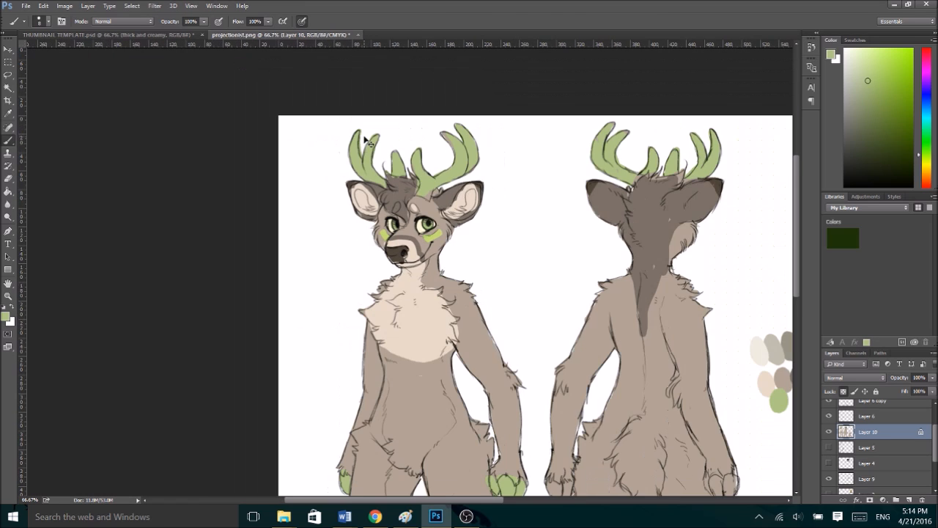
- Paint pale cream patches above both of the front-view deer's eyes and touch up the adjoining hair in grey-brown
scroll(367, 140, "up", 1)
scroll(367, 141, "up", 1)
left_click(425, 82, "alt")
mouse_move(425, 106)
left_mouse_down()
mouse_move(425, 74)
mouse_move(468, 86)
mouse_move(486, 123)
mouse_move(448, 98)
left_mouse_up()
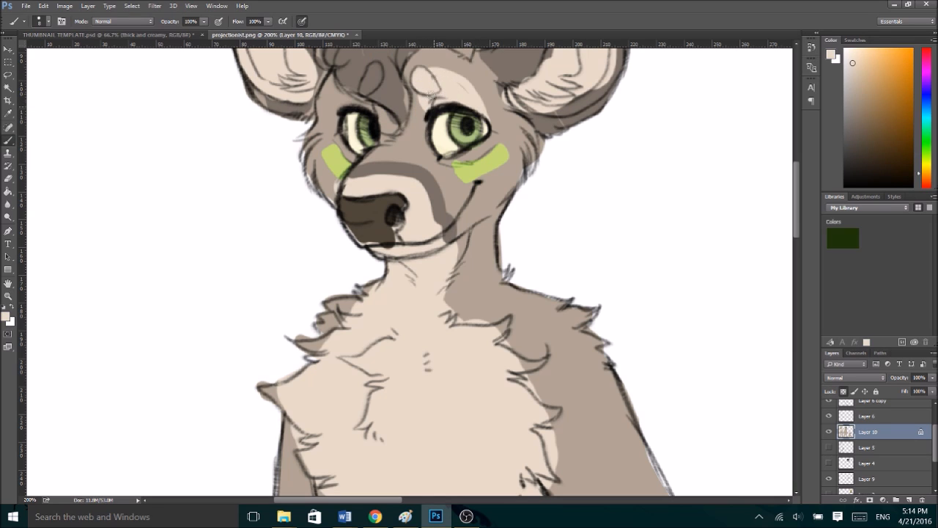
left_click(426, 99, "alt")
left_click(439, 64, "alt")
left_click(443, 83, "alt")
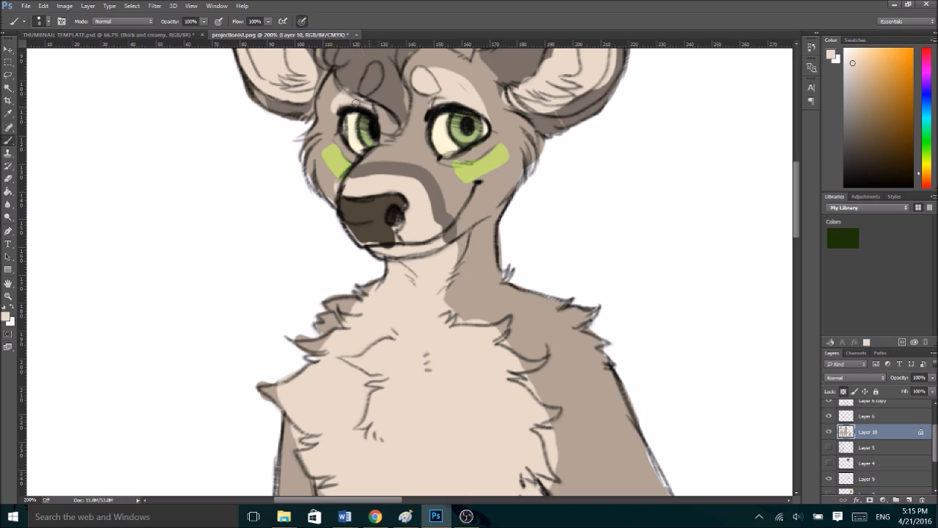
left_click(394, 126, "alt")
left_click(397, 99, "alt")
- Extend the front-view deer's pale cream chest colour down over the belly to the groin
key("ctrl+minus")
key("ctrl+minus")
key("ctrl+minus")
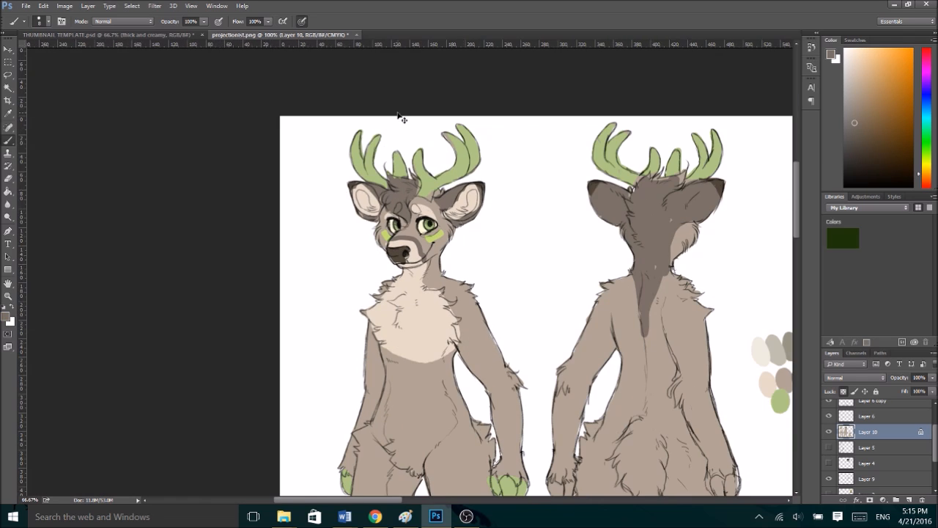
key("ctrl+plus")
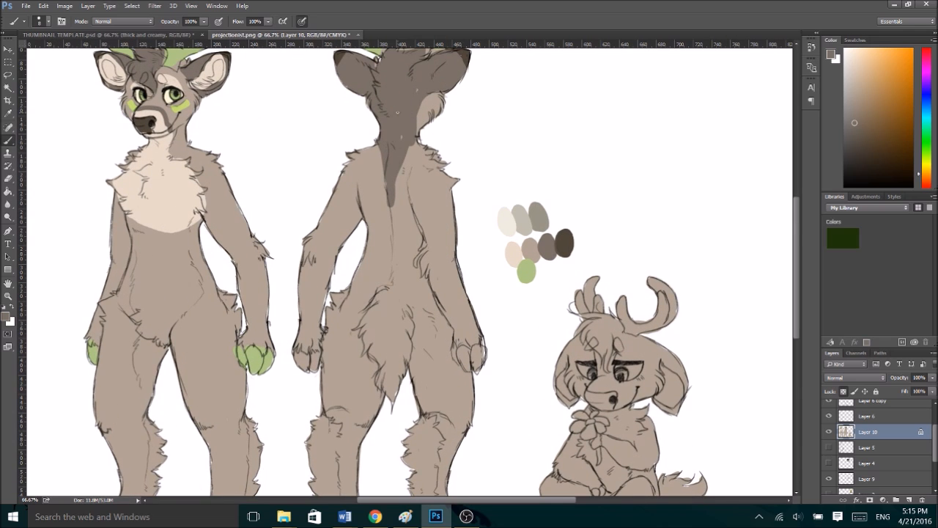
scroll(799, 223, "up", 2)
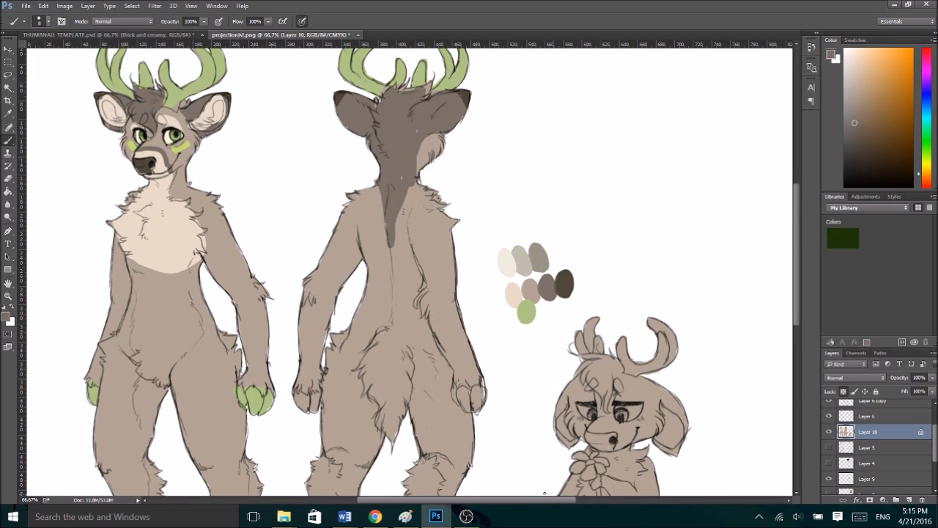
left_click_drag(560, 502, 520, 503)
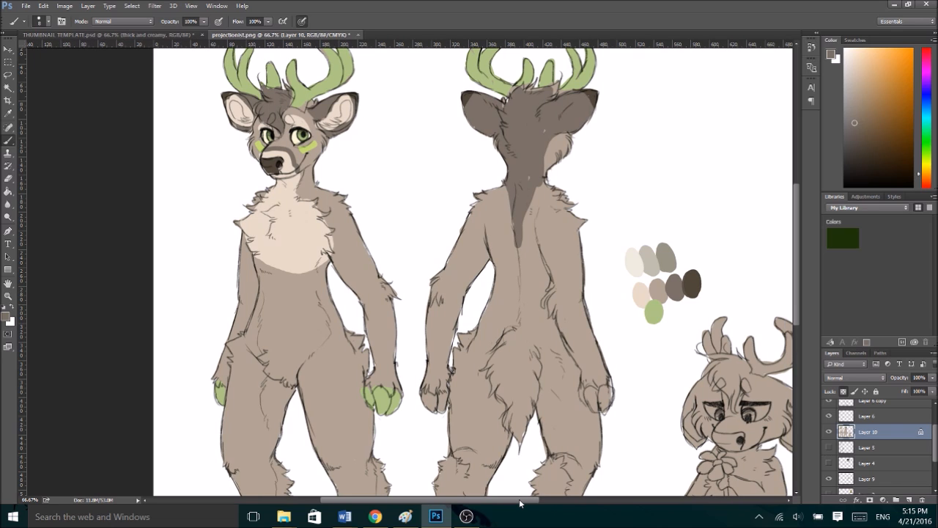
left_click(303, 239, "alt")
scroll(797, 237, "down", 2)
left_click(271, 208, "alt")
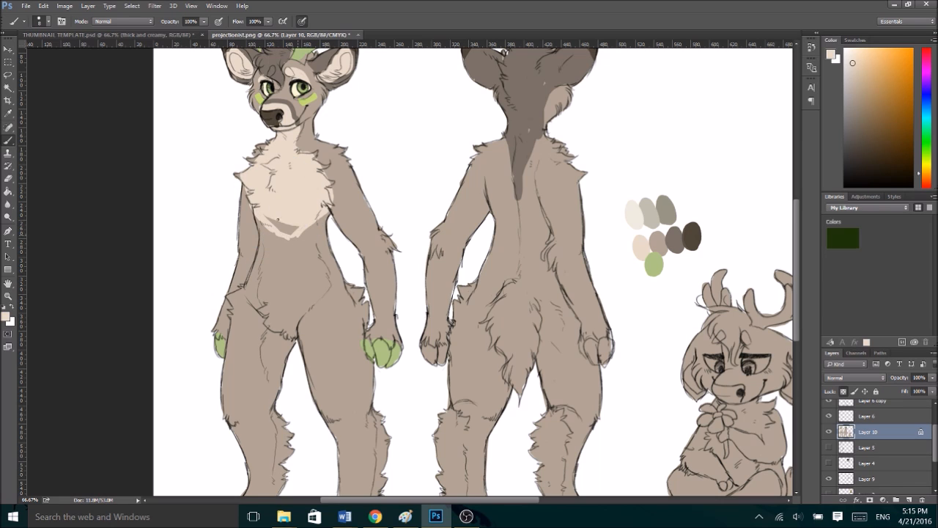
mouse_move(261, 214)
left_mouse_down()
mouse_move(272, 311)
mouse_move(289, 330)
mouse_move(313, 293)
mouse_move(309, 225)
mouse_move(297, 262)
mouse_move(282, 235)
mouse_move(280, 303)
left_mouse_up()
- Paint pale cream patches on the back-view deer's rump beside the tail and on the front-view deer's right inner thigh
mouse_move(494, 354)
left_mouse_down()
mouse_move(479, 323)
mouse_move(509, 367)
left_mouse_up()
left_click_drag(539, 309, 546, 364)
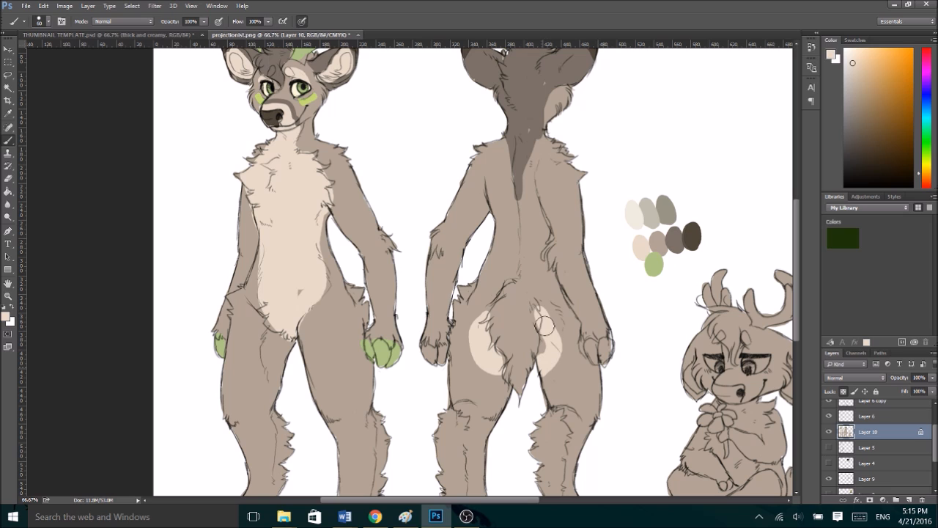
mouse_move(261, 303)
left_mouse_down()
mouse_move(274, 358)
mouse_move(285, 331)
left_mouse_up()
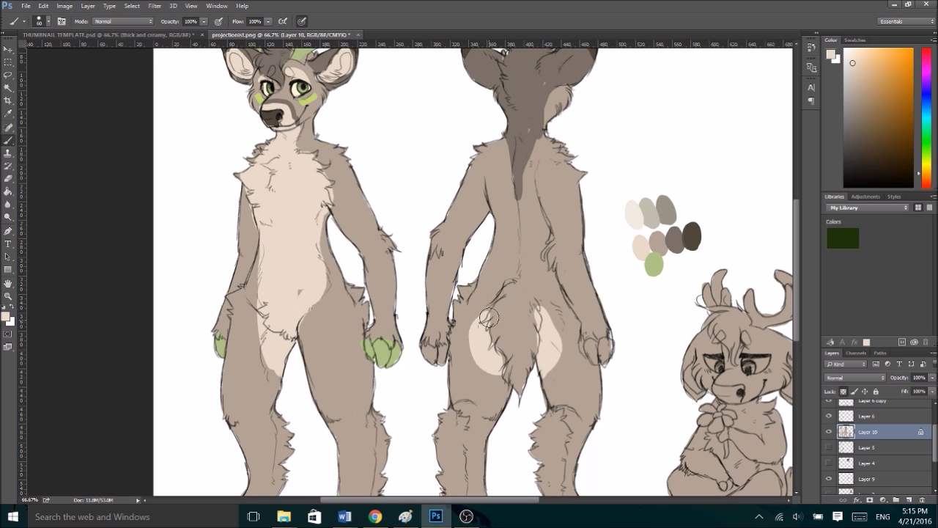
left_click(517, 145, "alt")
left_click_drag(517, 134, 514, 226)
left_click_drag(518, 165, 518, 223)
key("ctrl+z")
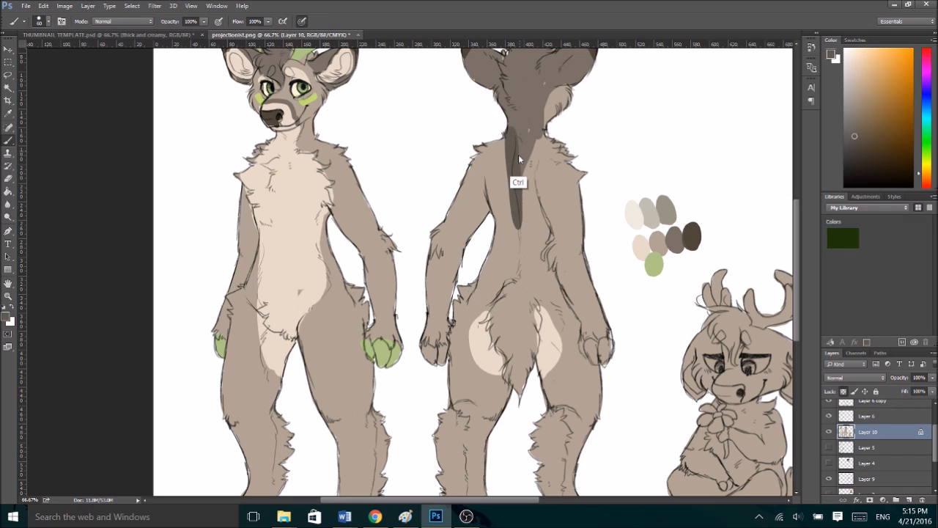
key("ctrl+alt+z")
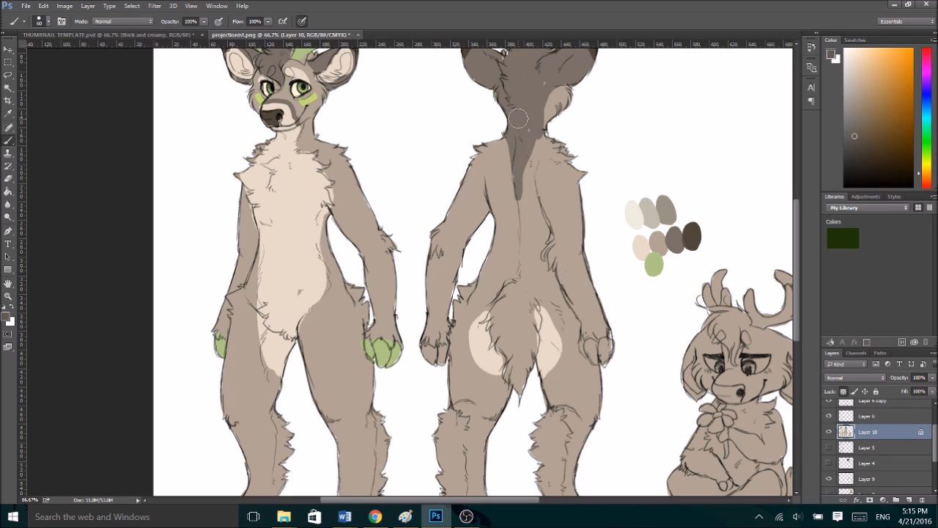
- Extend the grey-brown spine stripe down the back-view deer's back and onto the upper tail, sampling the colour from the neck
left_click(520, 119, "alt")
mouse_move(520, 146)
left_mouse_down()
mouse_move(518, 194)
mouse_move(514, 151)
mouse_move(517, 228)
left_mouse_up()
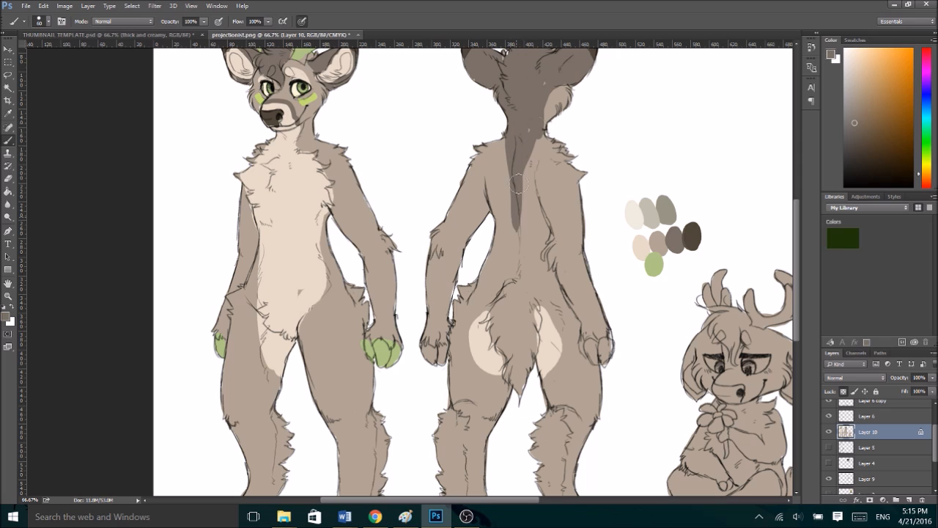
mouse_move(522, 163)
left_mouse_down()
mouse_move(520, 238)
mouse_move(517, 207)
mouse_move(516, 275)
mouse_move(511, 292)
mouse_move(511, 262)
mouse_move(503, 301)
mouse_move(508, 287)
mouse_move(506, 322)
mouse_move(525, 306)
left_mouse_up()
- Paint the lower part of the back-view deer's tail pale cream, leaving a pointed grey-brown area at its base
left_click(546, 354, "alt")
mouse_move(542, 344)
left_mouse_down()
mouse_move(537, 317)
mouse_move(520, 352)
mouse_move(487, 328)
mouse_move(506, 343)
mouse_move(492, 318)
mouse_move(530, 314)
left_mouse_up()
left_click(493, 319, "alt")
left_click(503, 360, "alt")
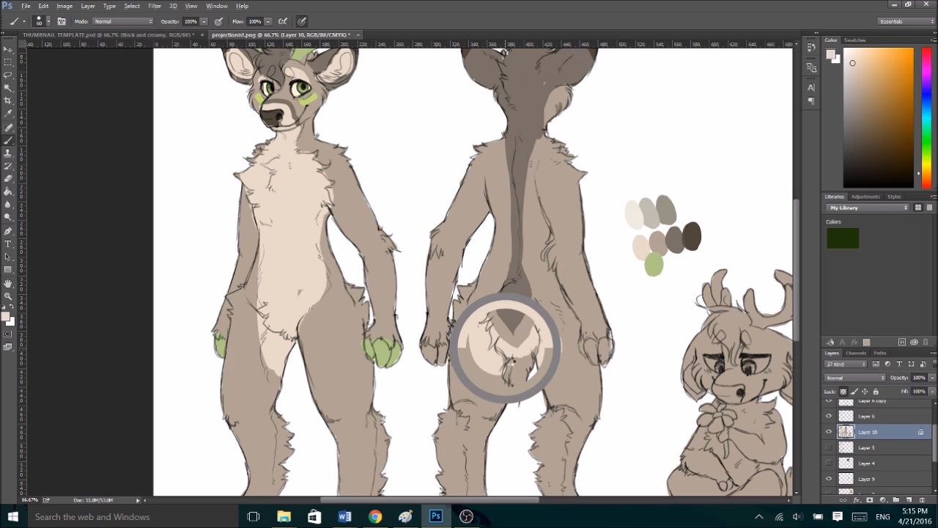
mouse_move(506, 367)
left_mouse_down()
mouse_move(523, 380)
mouse_move(541, 346)
mouse_move(534, 334)
left_mouse_up()
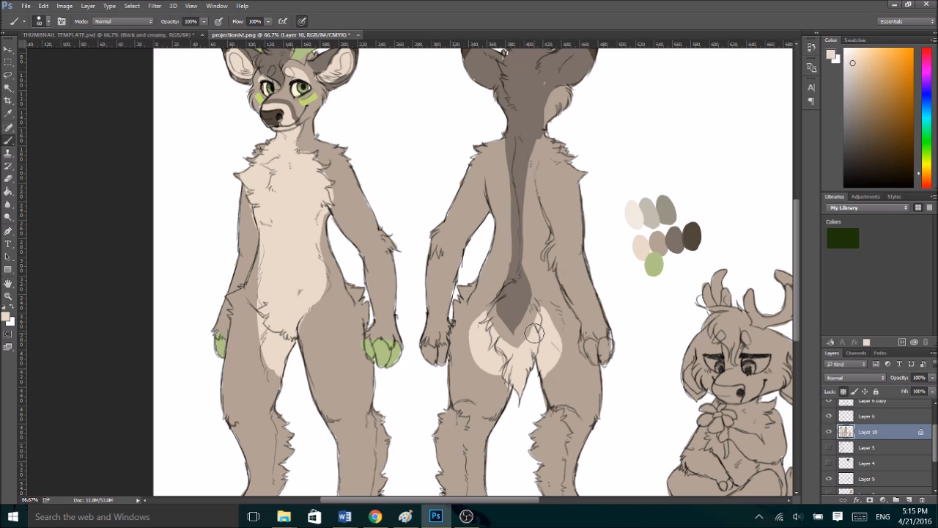
- Narrow the grey-brown stripe on the back-view deer's neck and upper back by painting its sides in the light brown body colour
mouse_move(800, 228)
left_mouse_down()
mouse_move(802, 207)
mouse_move(793, 213)
mouse_move(798, 248)
mouse_move(796, 217)
left_mouse_up()
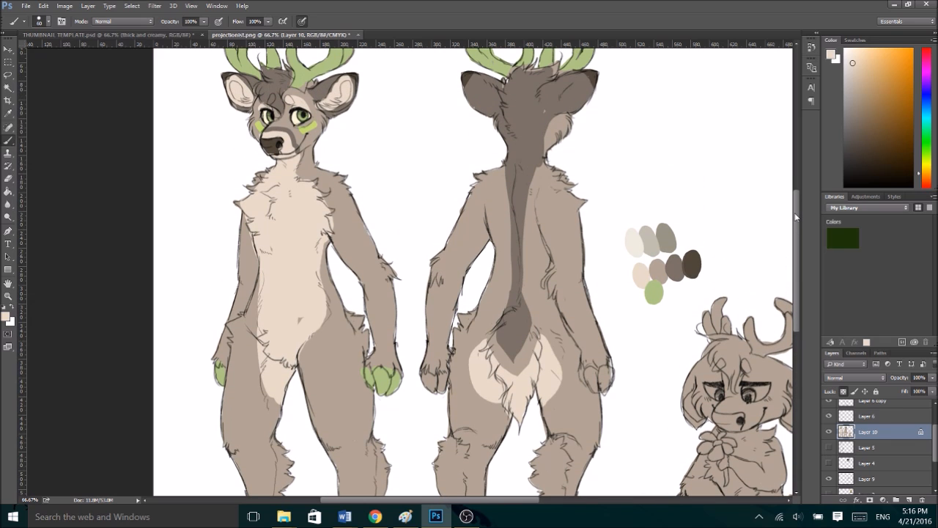
left_click(282, 86, "alt")
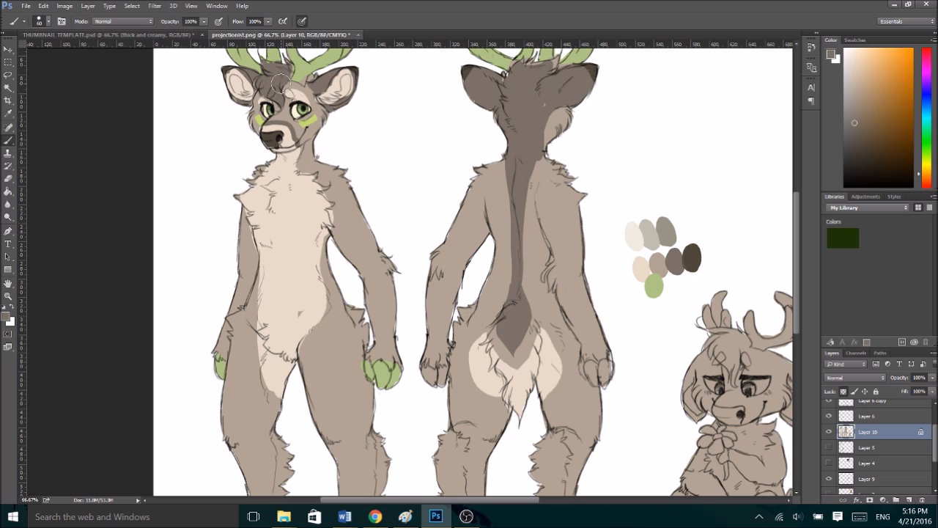
left_click(540, 209, "alt")
left_click_drag(497, 148, 504, 231)
left_click(528, 126, "alt")
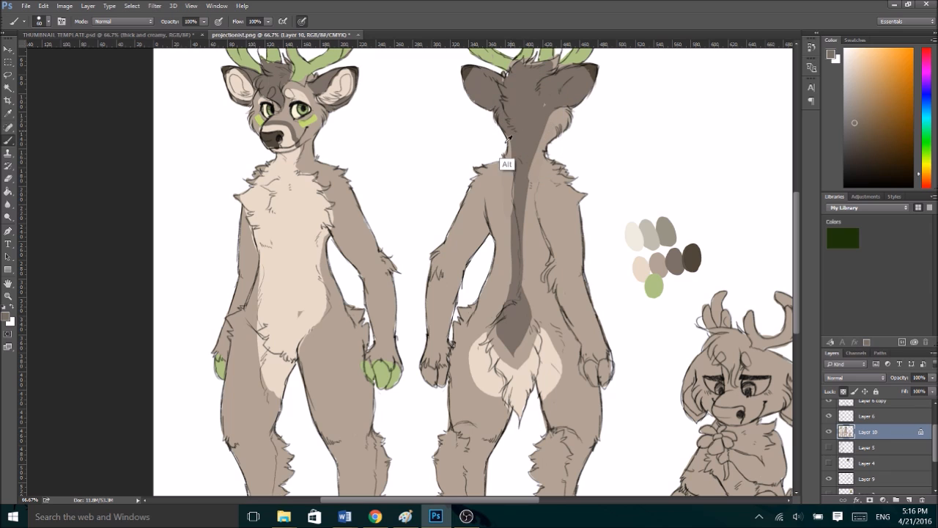
left_click(506, 161, "alt")
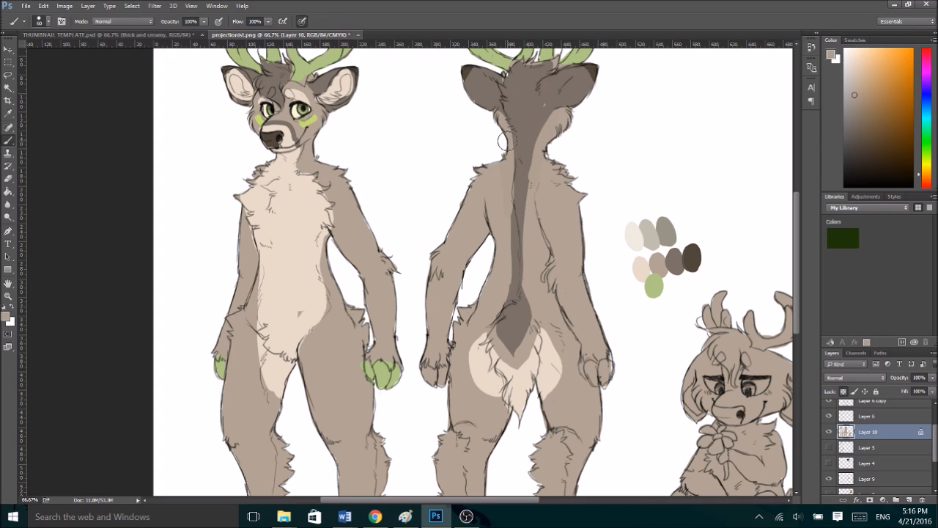
- Paint the lower-leg fur and feet of the back-view deer pale cream, sampling the colour from the rump
left_click_drag(798, 216, 797, 241)
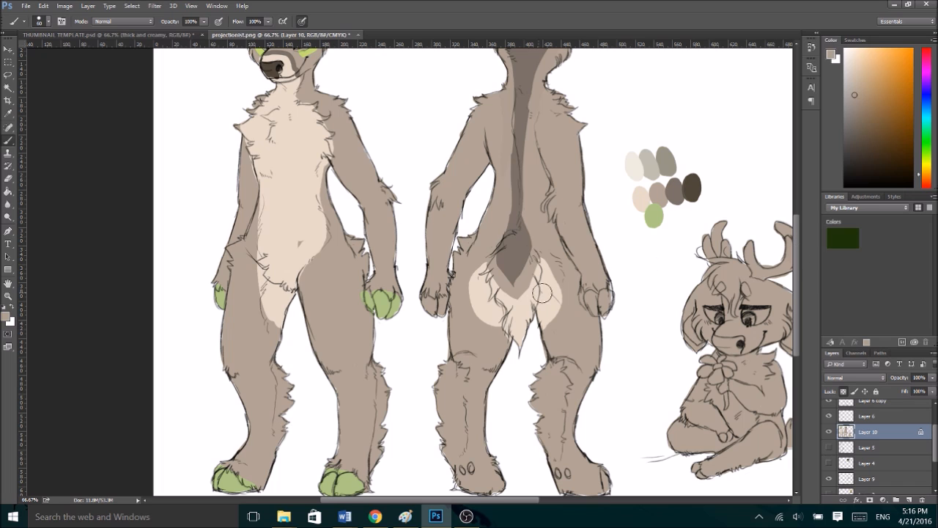
left_click(551, 327, "alt")
mouse_move(450, 398)
left_mouse_down()
mouse_move(450, 453)
mouse_move(449, 387)
mouse_move(456, 453)
mouse_move(463, 484)
left_mouse_up()
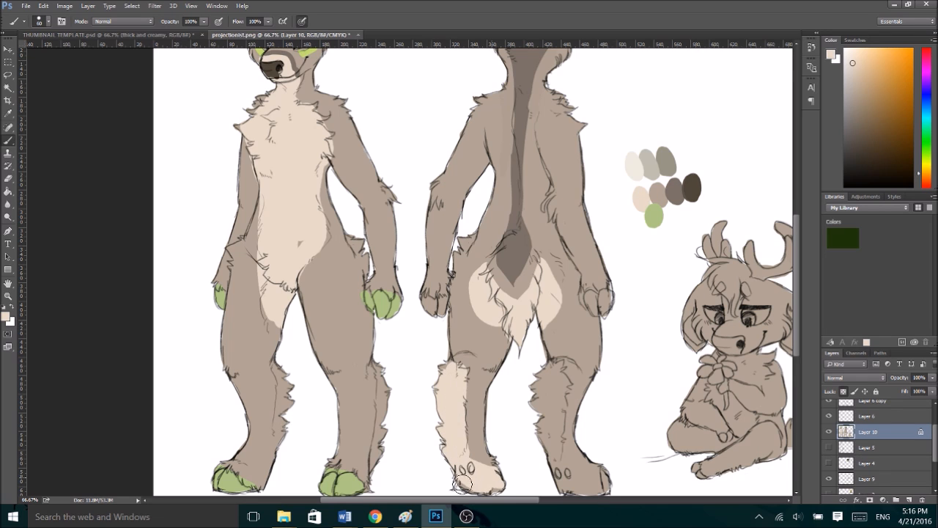
mouse_move(540, 382)
left_mouse_down()
mouse_move(558, 458)
mouse_move(547, 426)
left_mouse_up()
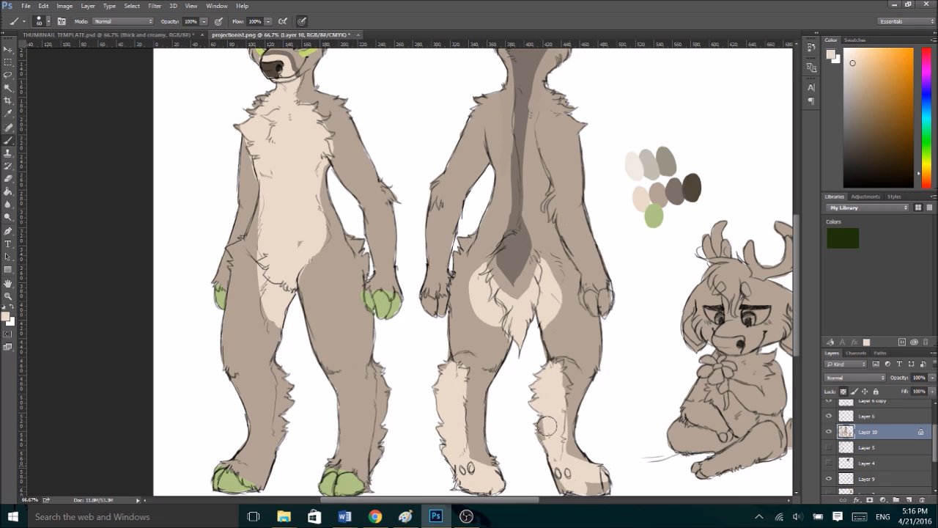
- Paint the front-view deer's lower-leg fur and ankles pale cream and touch up the toes in light green
mouse_move(378, 367)
left_mouse_down()
mouse_move(369, 467)
mouse_move(350, 463)
mouse_move(371, 484)
left_mouse_up()
mouse_move(281, 373)
left_mouse_down()
mouse_move(283, 402)
mouse_move(249, 465)
mouse_move(231, 466)
mouse_move(266, 473)
left_mouse_up()
left_click(338, 473, "alt")
left_click_drag(348, 477, 355, 479)
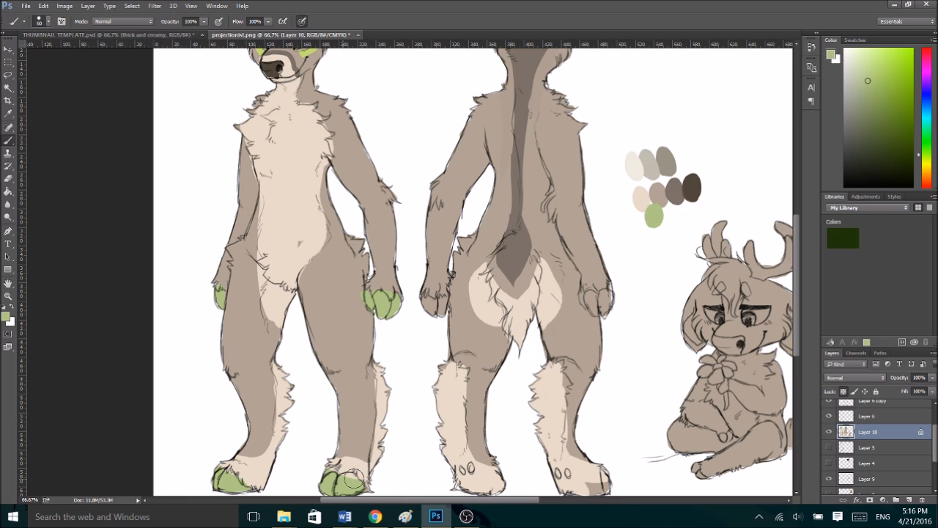
- Paint a grey-brown band along the front-view deer's left hip crease and inner thigh, sampling the colour from the tail
mouse_move(796, 318)
left_mouse_down()
mouse_move(796, 337)
mouse_move(790, 309)
left_mouse_up()
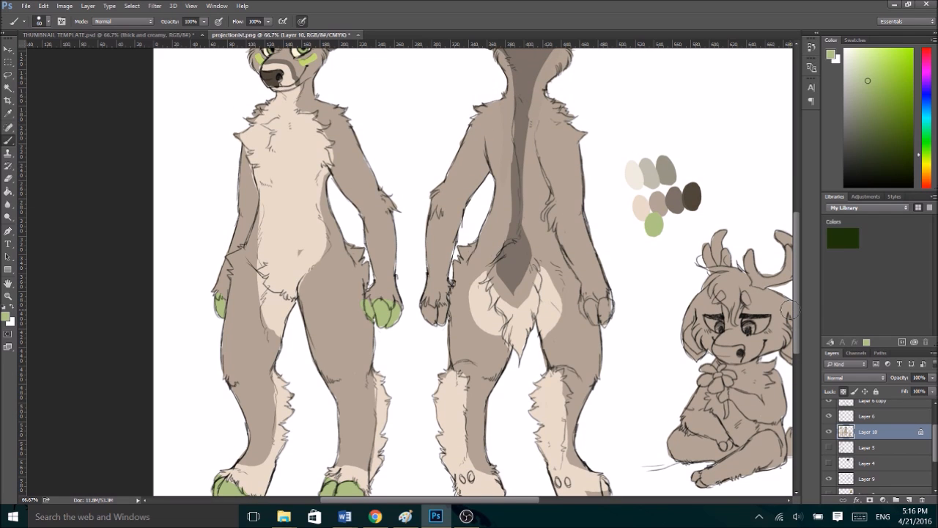
left_click(517, 260, "alt")
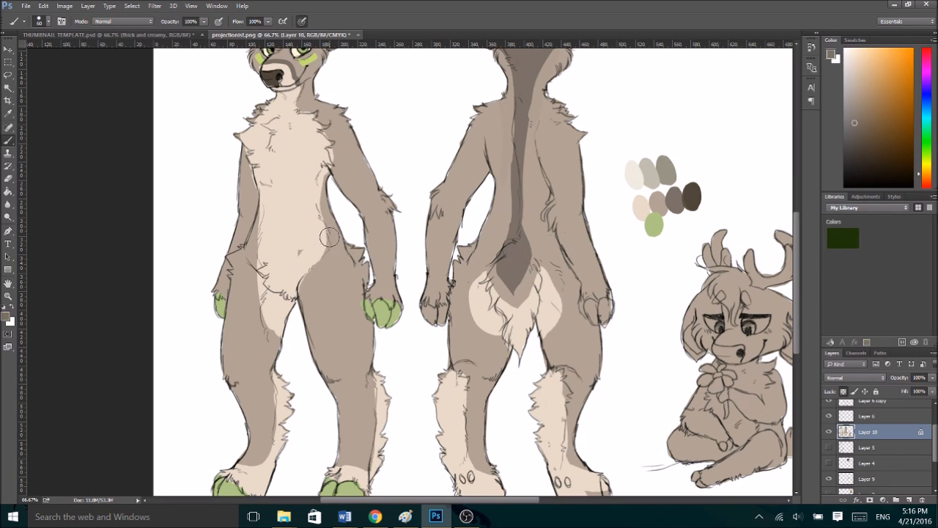
mouse_move(330, 241)
left_mouse_down()
mouse_move(305, 288)
mouse_move(328, 279)
left_mouse_up()
key("ctrl+z")
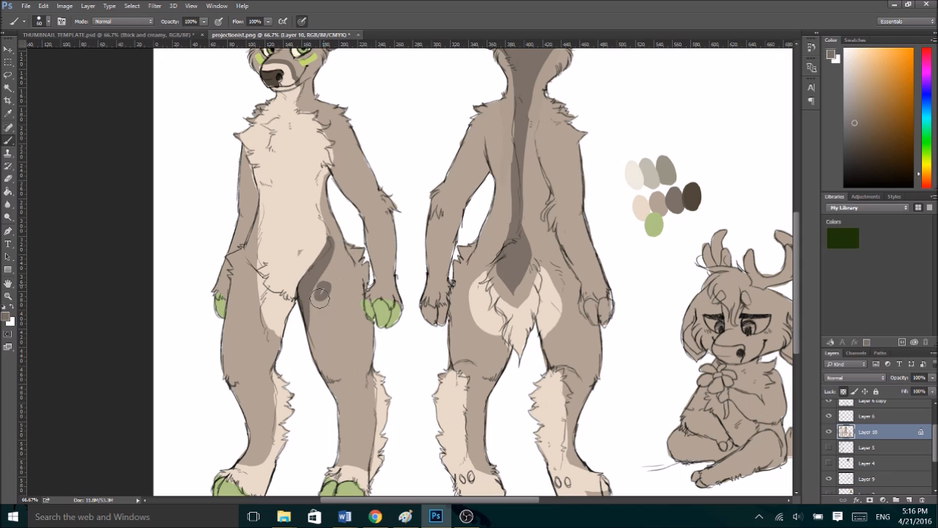
- Try a grey-brown swirl marking on the front-view deer's left thigh and undo its strokes
left_click(325, 294)
mouse_move(323, 296)
left_mouse_down()
mouse_move(346, 278)
mouse_move(354, 312)
mouse_move(312, 324)
mouse_move(317, 315)
left_mouse_up()
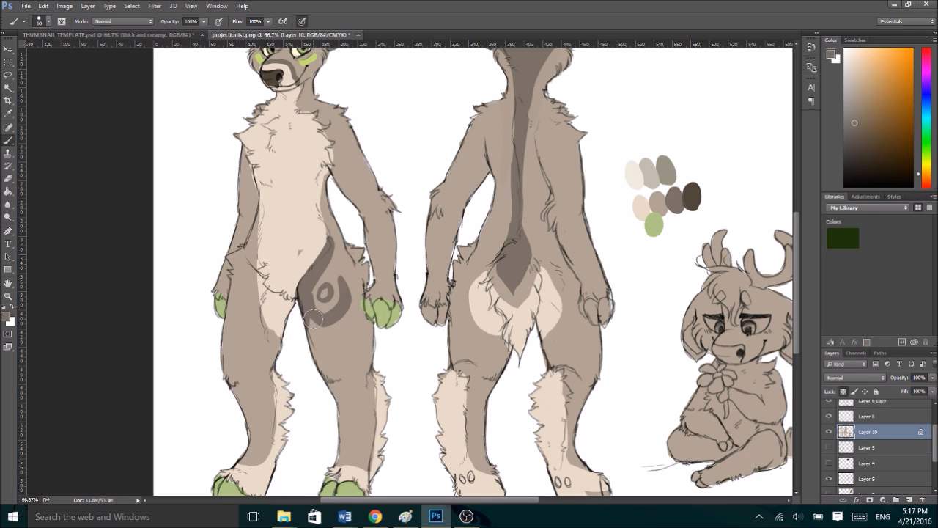
left_click_drag(321, 326, 316, 329)
key("ctrl+z")
key("ctrl+alt+z")
key("ctrl+alt+z")
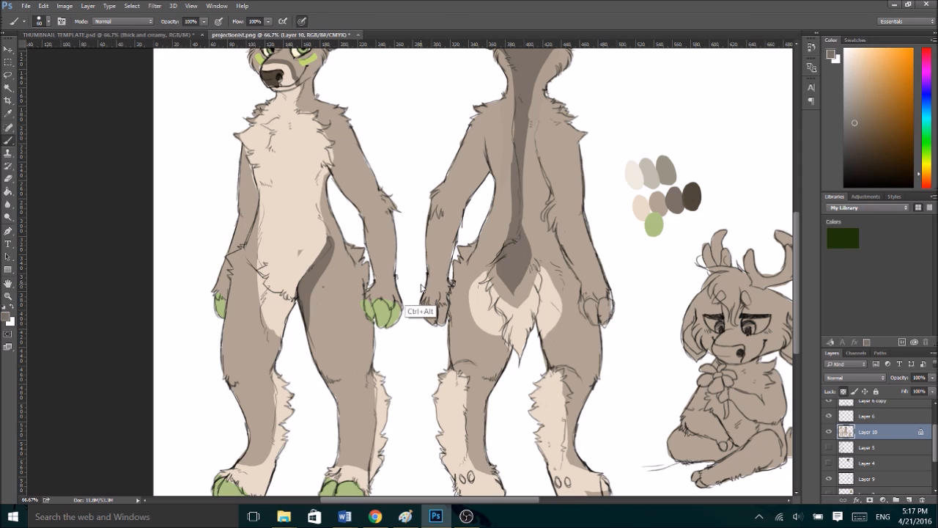
- Paint a grey-brown curved band and a small ring on the front-view deer's left thigh in place of the hip-crease band
key("ctrl+alt+z")
mouse_move(371, 359)
left_mouse_down()
mouse_move(316, 317)
mouse_move(316, 307)
mouse_move(310, 341)
mouse_move(316, 312)
mouse_move(320, 357)
mouse_move(344, 372)
mouse_move(376, 339)
left_mouse_up()
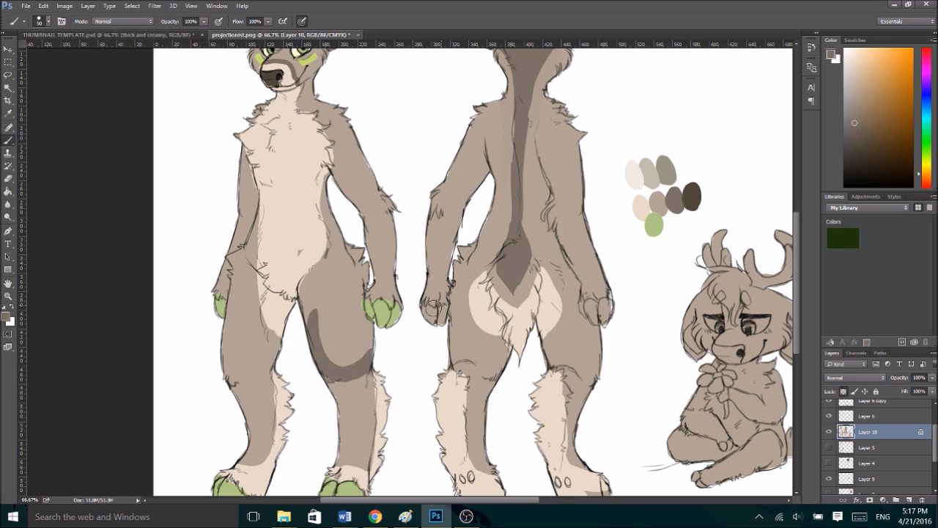
left_click_drag(328, 339, 334, 336)
key("ctrl+minus")
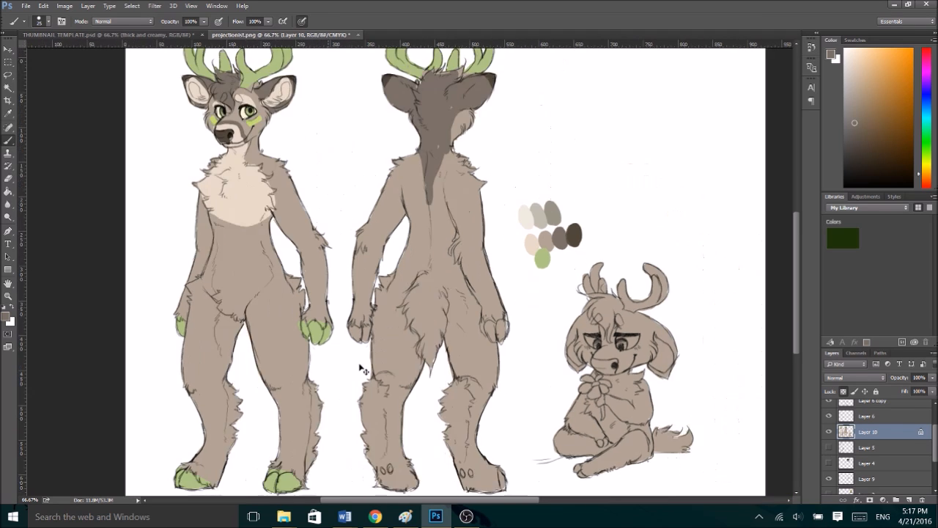
key("ctrl+minus")
key("ctrl+plus")
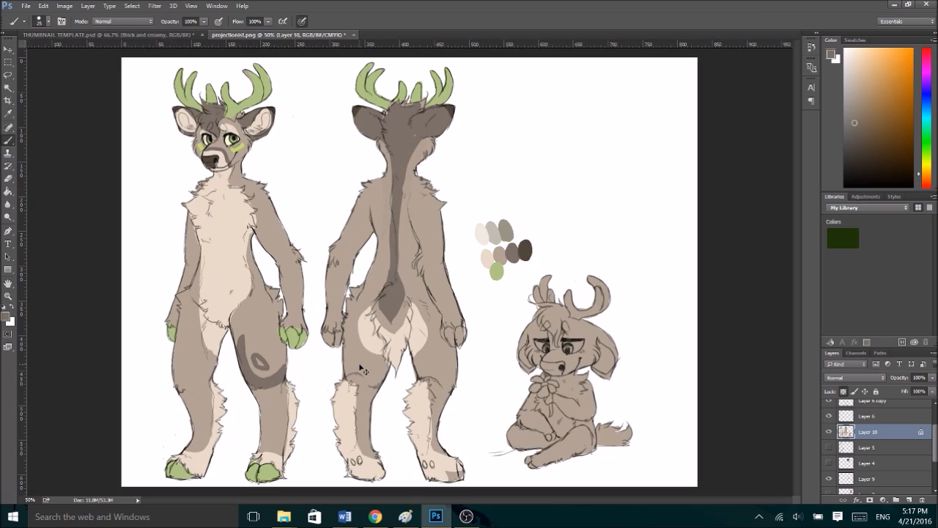
key("ctrl+plus")
key("ctrl+minus")
key("ctrl+plus")
key("ctrl+plus")
key("ctrl+minus")
key("ctrl+plus")
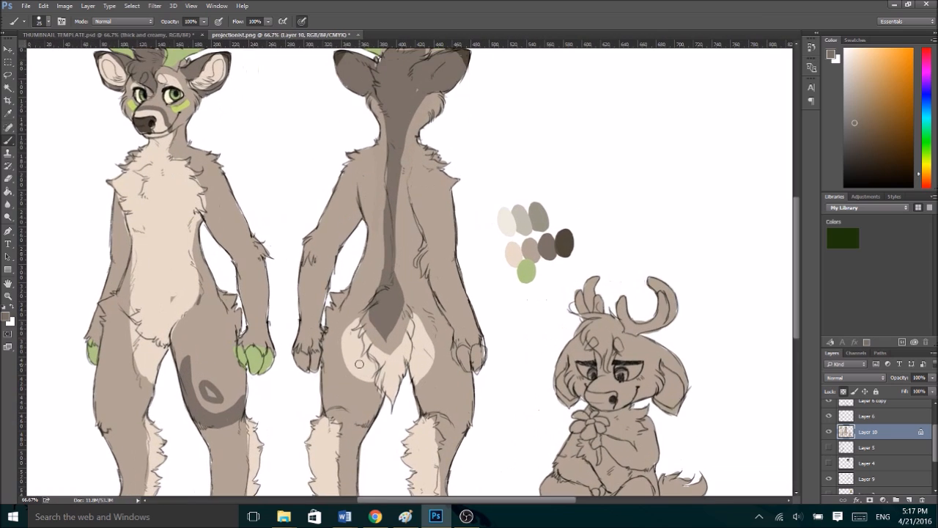
- Try a solid grey-brown patch over the front-view deer's left forearm and undo its strokes
mouse_move(236, 267)
left_mouse_down()
mouse_move(259, 263)
mouse_move(269, 233)
mouse_move(261, 263)
mouse_move(238, 285)
mouse_move(245, 295)
mouse_move(268, 284)
left_mouse_up()
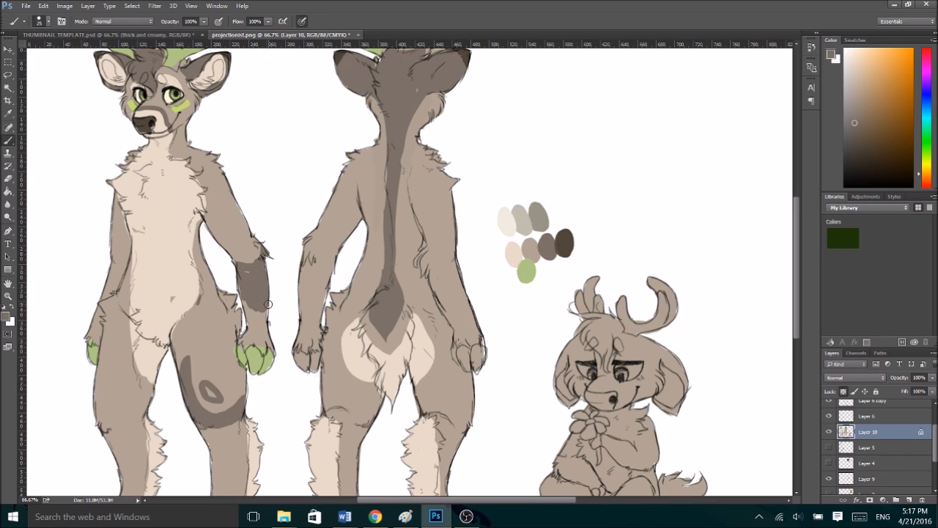
left_click_drag(253, 323, 251, 309)
left_click_drag(446, 502, 409, 501)
key("ctrl+alt+z")
key("ctrl+alt+z")
key("ctrl+minus")
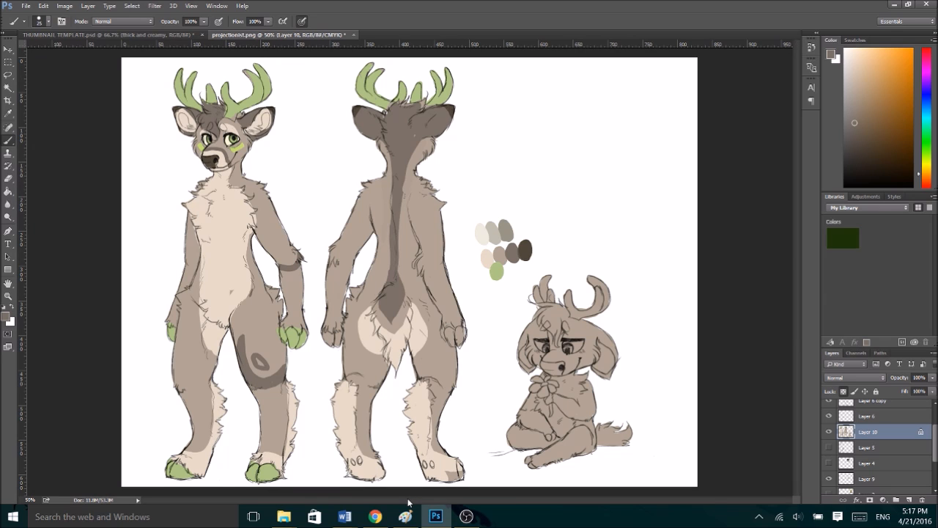
- Paint grey-brown stripes around both arms of the front-view deer from the upper arm down to the elbow
key("ctrl+plus")
key("ctrl+minus")
key("ctrl+alt+z")
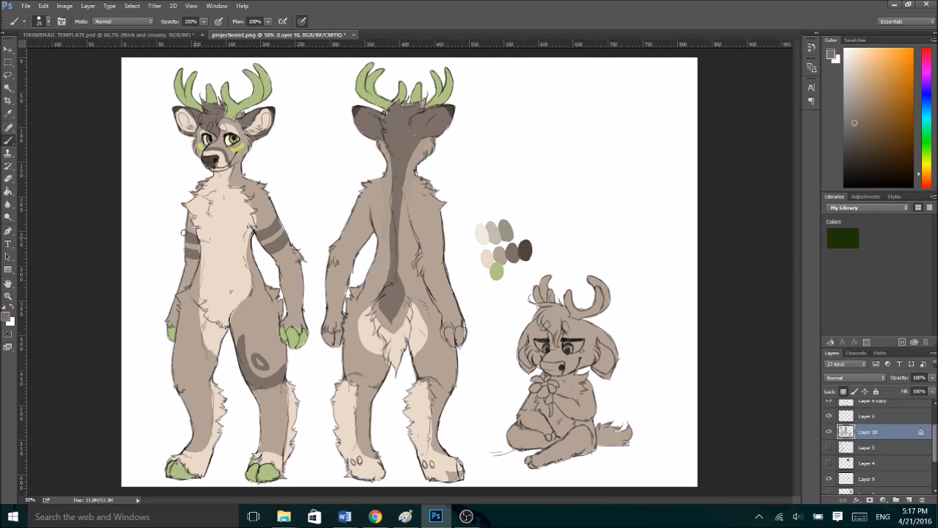
left_click(348, 411, "alt")
left_click(394, 297, "alt")
- Paint both forearms of the front-view deer pale cream below the stripes, sampling the colour from the lower-leg fur
left_click(346, 404, "alt")
mouse_move(297, 258)
left_mouse_down()
mouse_move(278, 275)
mouse_move(289, 326)
mouse_move(299, 321)
mouse_move(305, 266)
left_mouse_up()
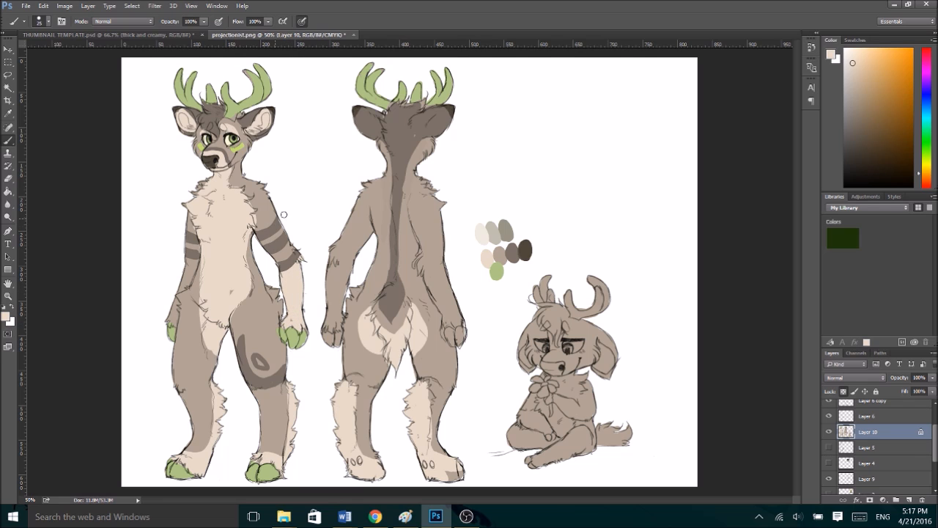
left_click(283, 271, "alt")
left_click(294, 287, "alt")
left_click_drag(187, 280, 169, 319)
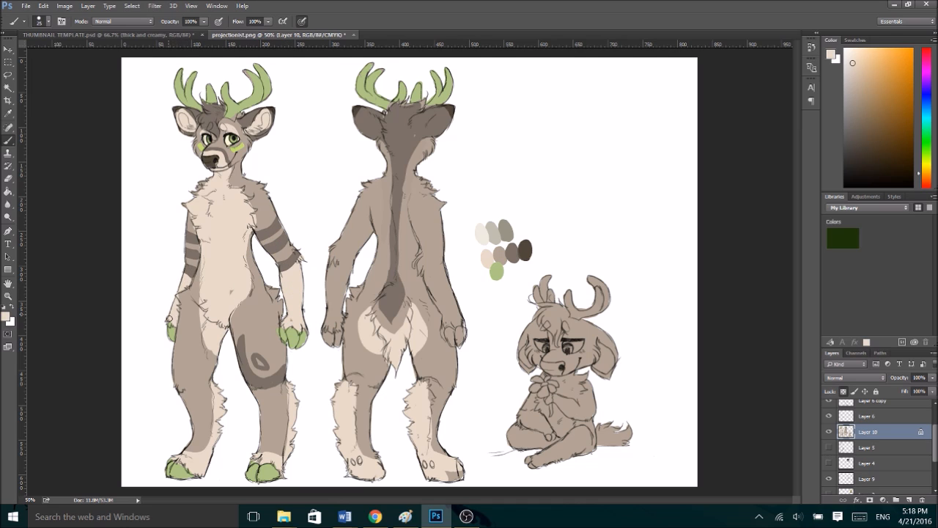
- Cover the band and ring on the front-view deer's left thigh with the sampled base fur colour
left_click(262, 341, "alt")
mouse_move(253, 355)
left_mouse_down()
mouse_move(262, 382)
mouse_move(285, 374)
left_mouse_up()
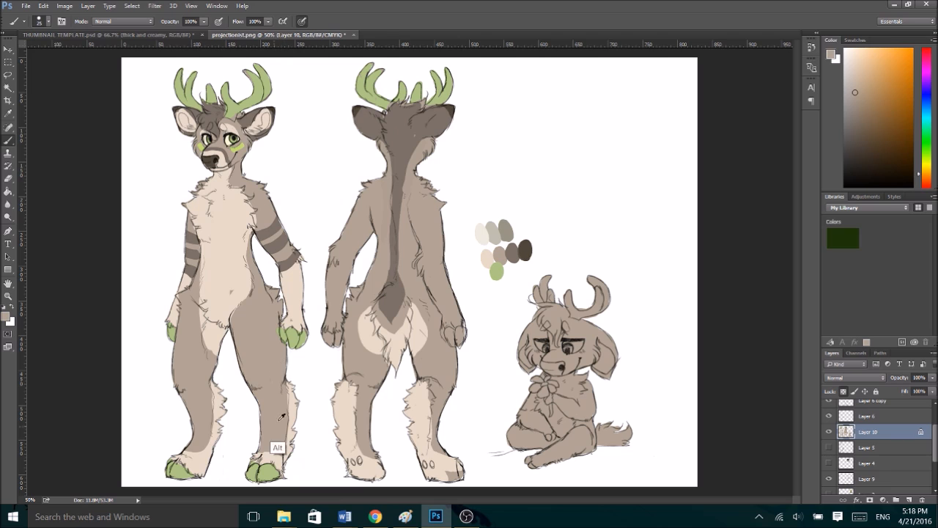
- Paint grey-brown stripes across both lower legs of the front-view deer and the left lower leg of the back-view deer
left_click(276, 246, "alt")
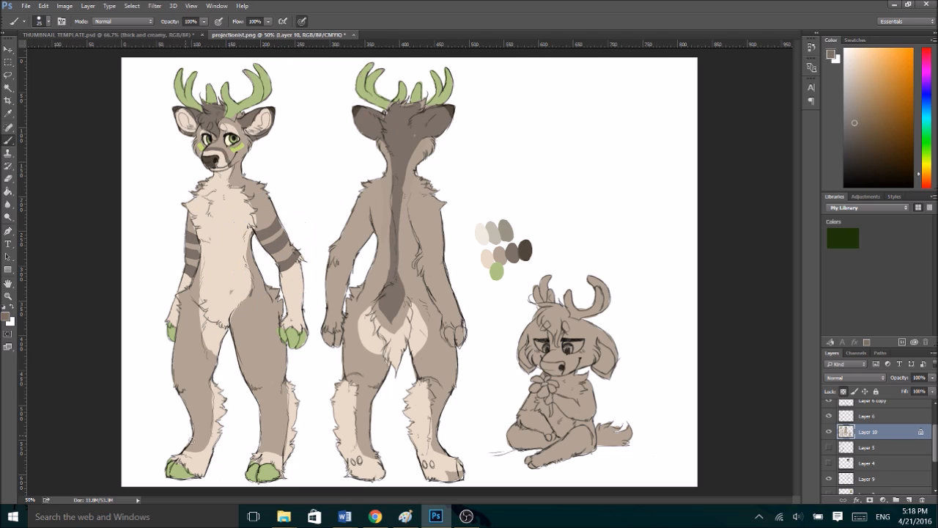
mouse_move(204, 449)
left_mouse_down()
mouse_move(175, 442)
mouse_move(202, 446)
mouse_move(184, 441)
mouse_move(209, 432)
mouse_move(194, 408)
left_mouse_up()
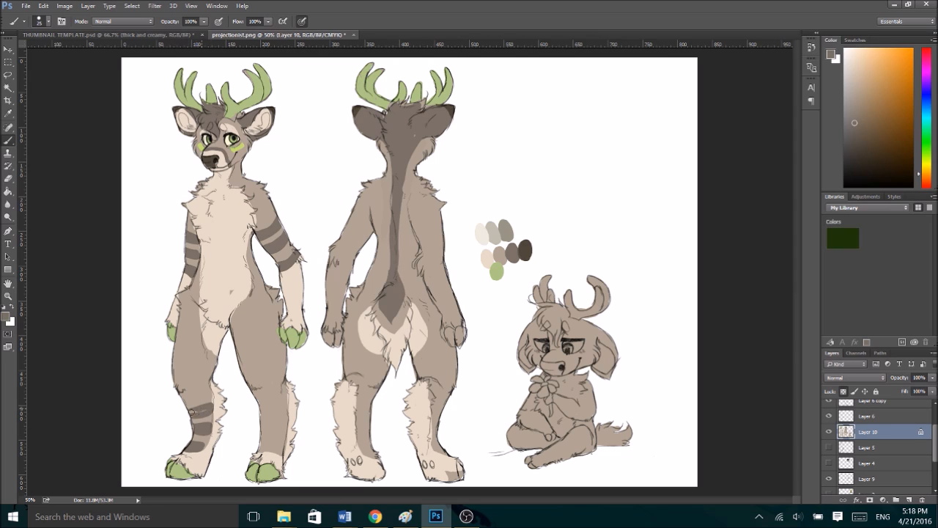
mouse_move(260, 450)
left_mouse_down()
mouse_move(282, 450)
mouse_move(262, 449)
mouse_move(286, 437)
mouse_move(264, 428)
mouse_move(283, 412)
left_mouse_up()
mouse_move(189, 411)
left_mouse_down()
mouse_move(224, 407)
mouse_move(209, 412)
mouse_move(225, 429)
mouse_move(211, 448)
left_mouse_up()
left_click_drag(251, 412, 301, 412)
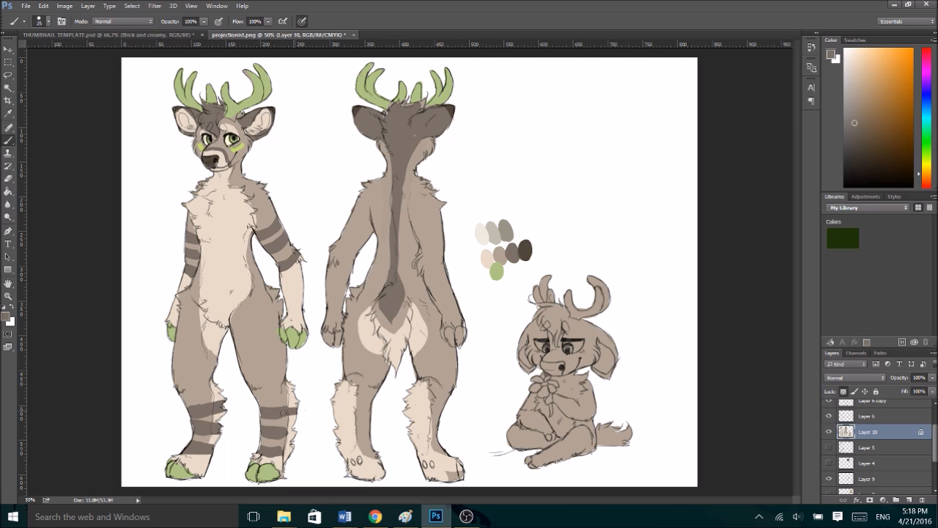
mouse_move(258, 432)
left_mouse_down()
mouse_move(301, 433)
mouse_move(295, 450)
left_mouse_up()
mouse_move(365, 453)
left_mouse_down()
mouse_move(337, 450)
mouse_move(371, 448)
mouse_move(332, 431)
mouse_move(377, 429)
mouse_move(330, 407)
mouse_move(367, 402)
left_mouse_up()
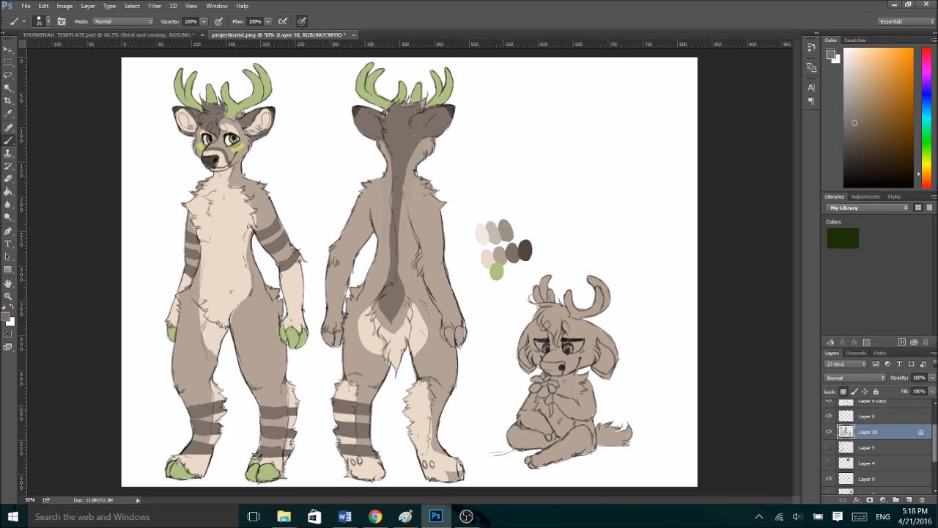
key("ctrl+minus")
key("ctrl+plus")
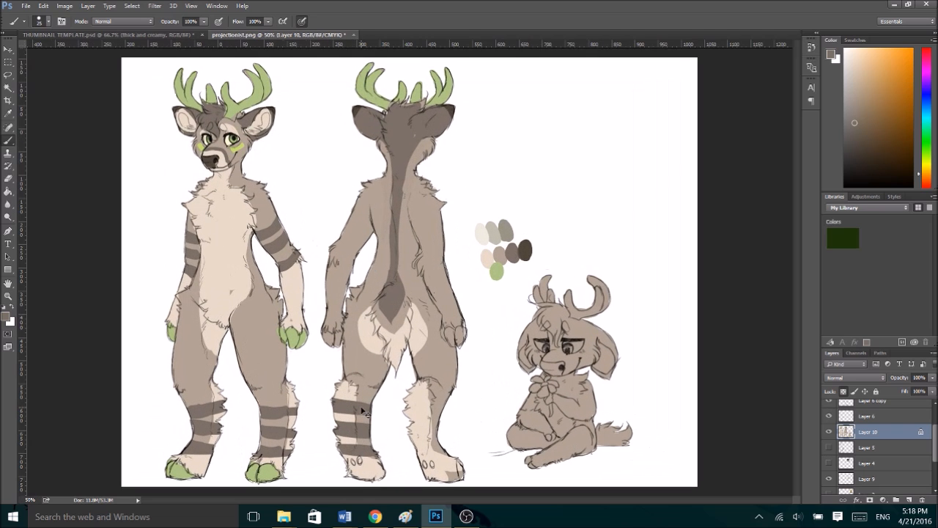
- Undo all the grey-brown stripes on the lower legs of both deer
key("ctrl+z")
key("ctrl+alt+z")
key("ctrl+alt+z")
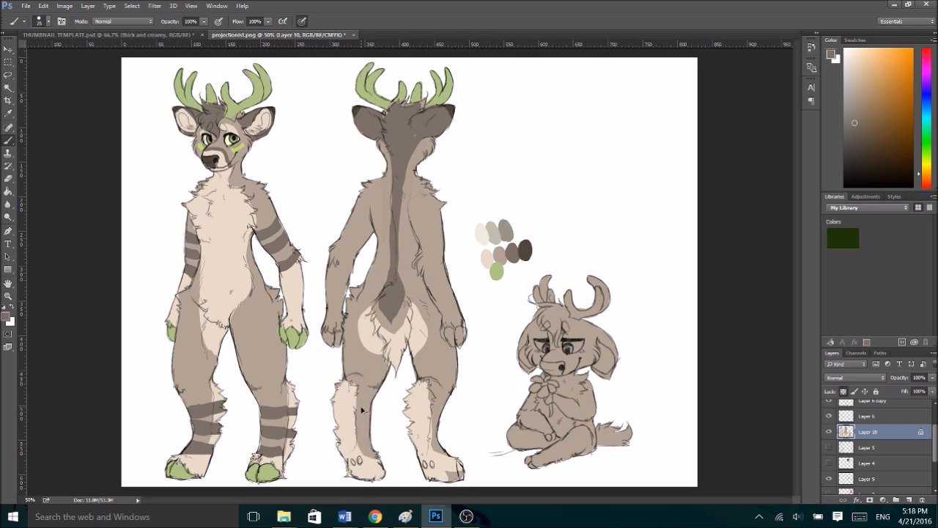
key("ctrl+alt+z")
key("ctrl+alt+z")
key("ctrl+alt+z")
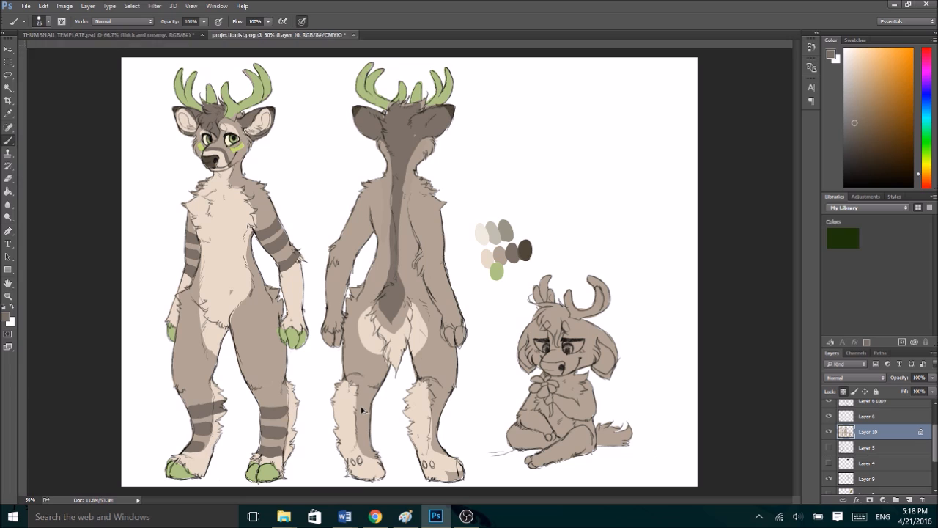
key("ctrl+alt+z")
key("ctrl+alt+z")
key("ctrl+alt+z")
key("ctrl+alt+z")
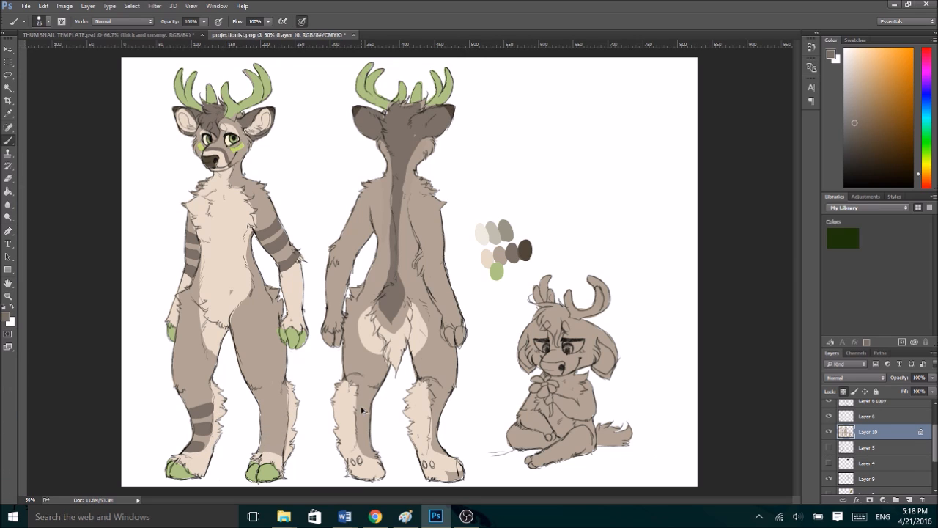
key("ctrl+alt+z")
key("ctrl+alt+z")
- Cover the uppermost stripe on each of the front-view deer's arms with the sampled base fur colour
left_click(268, 218, "alt")
left_click_drag(261, 240, 283, 228)
left_click_drag(185, 239, 193, 238)
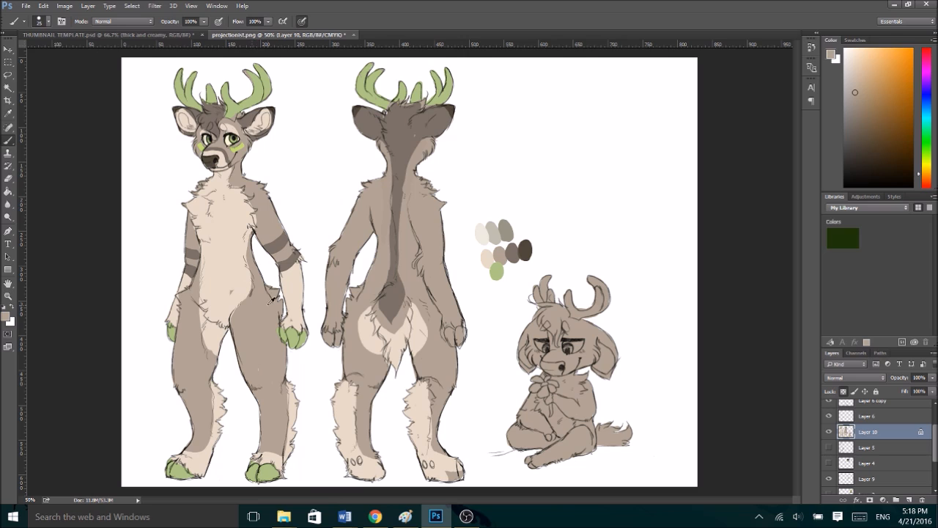
- Fill the gaps between the two remaining stripes on both front-view arms with the forearms' pale cream
left_click(290, 290, "alt")
left_click_drag(271, 262, 304, 237)
key("ctrl+alt+z")
key("ctrl+alt+z")
mouse_move(288, 254)
left_mouse_down()
mouse_move(268, 259)
mouse_move(281, 253)
left_mouse_up()
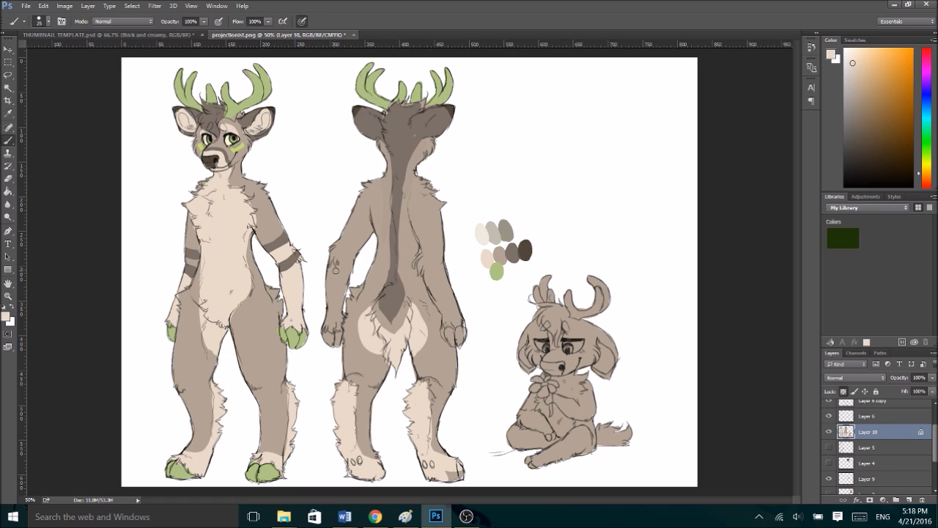
left_click_drag(183, 264, 194, 264)
- Paint two grey-brown bands below each knee of the front-view deer and fill the lower legs around them with pale cream
left_click(279, 242, "alt")
mouse_move(167, 392)
left_mouse_down()
mouse_move(211, 388)
mouse_move(203, 398)
mouse_move(176, 396)
mouse_move(207, 389)
mouse_move(203, 420)
left_mouse_up()
mouse_move(249, 388)
left_mouse_down()
mouse_move(286, 384)
mouse_move(249, 396)
mouse_move(279, 391)
left_mouse_up()
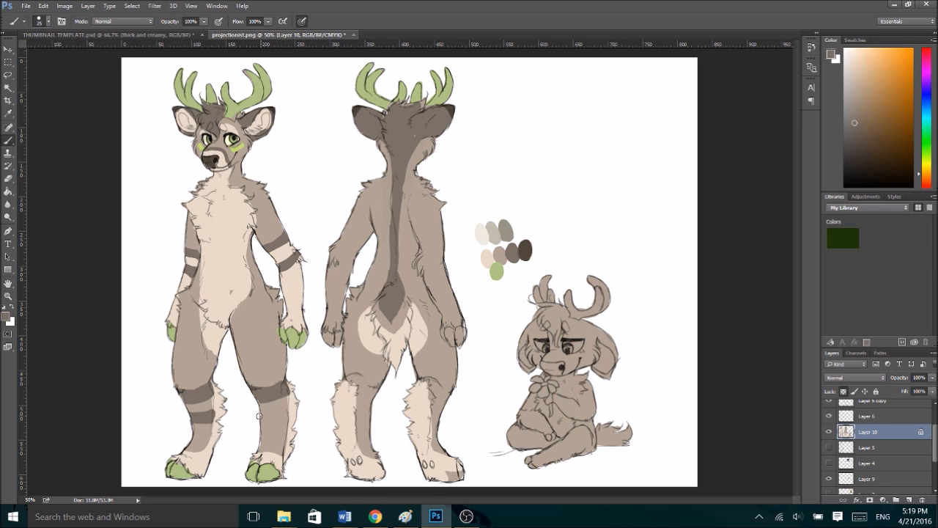
left_click(293, 397, "alt")
mouse_move(290, 400)
left_mouse_down()
mouse_move(254, 405)
mouse_move(277, 404)
mouse_move(273, 383)
mouse_move(267, 428)
mouse_move(255, 424)
mouse_move(289, 414)
mouse_move(288, 432)
mouse_move(248, 450)
mouse_move(281, 458)
left_mouse_up()
left_click(268, 412, "alt")
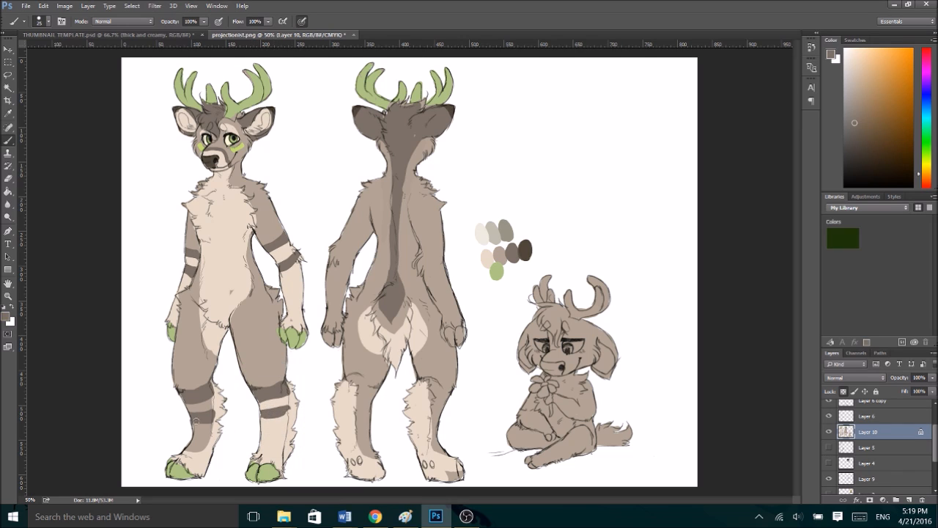
left_click(266, 403, "alt")
mouse_move(183, 409)
left_mouse_down()
mouse_move(218, 401)
mouse_move(172, 437)
mouse_move(210, 454)
left_mouse_up()
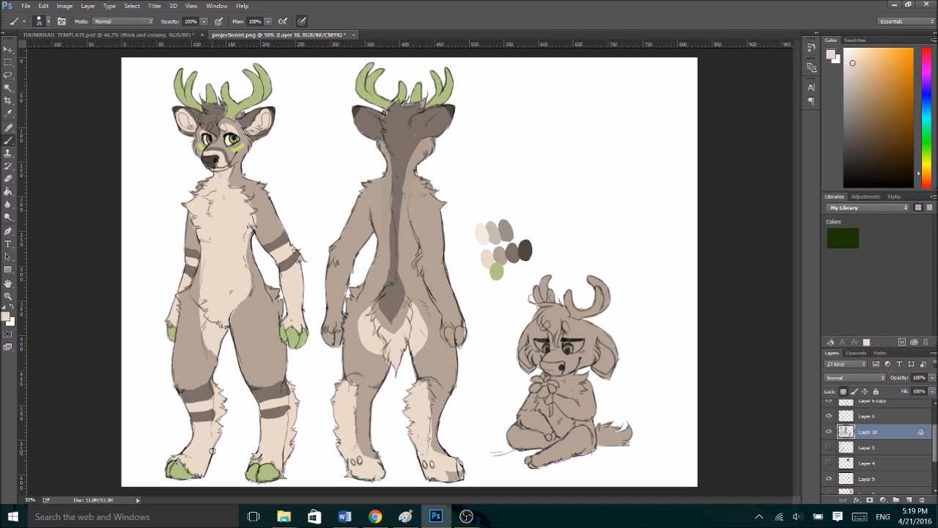
- Cover the green cheek markings under the front-view deer's eyes with sampled fur colours
key("ctrl+plus")
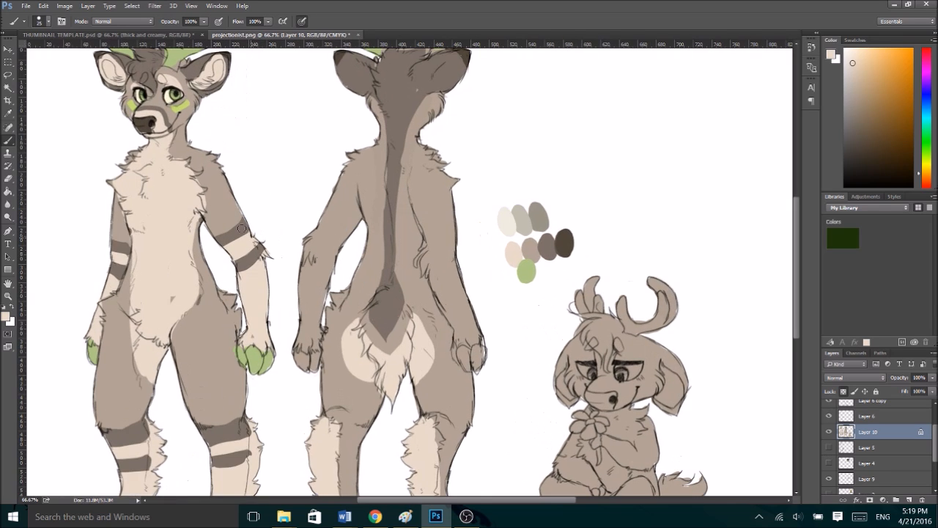
key("alt")
scroll(249, 257, "up", 3)
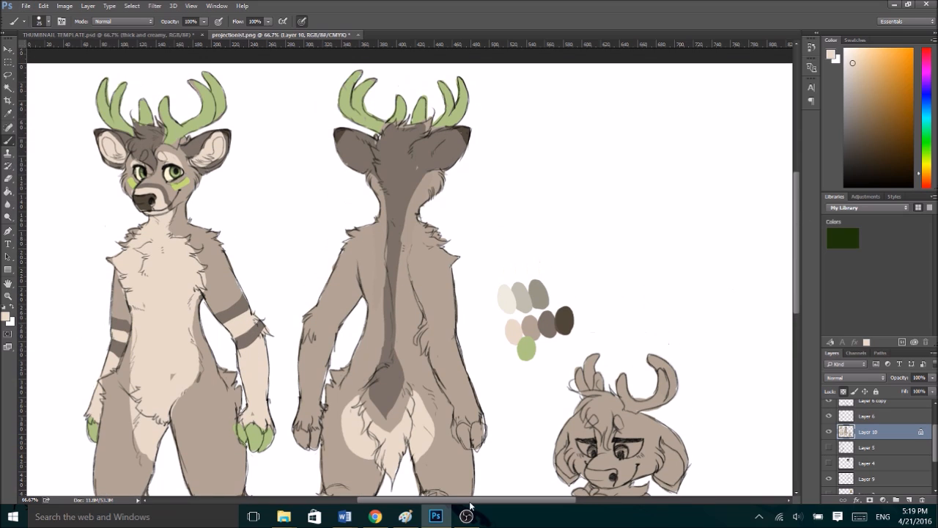
left_click(169, 189, "alt")
left_click_drag(185, 181, 189, 181)
mouse_move(128, 185)
left_mouse_down()
mouse_move(183, 185)
mouse_move(186, 177)
mouse_move(176, 181)
left_mouse_up()
- Try dark brown patches under the front-view deer's eyes, sampling the colour from the muzzle, and undo them
left_click(141, 199, "alt")
left_click_drag(132, 178, 135, 182)
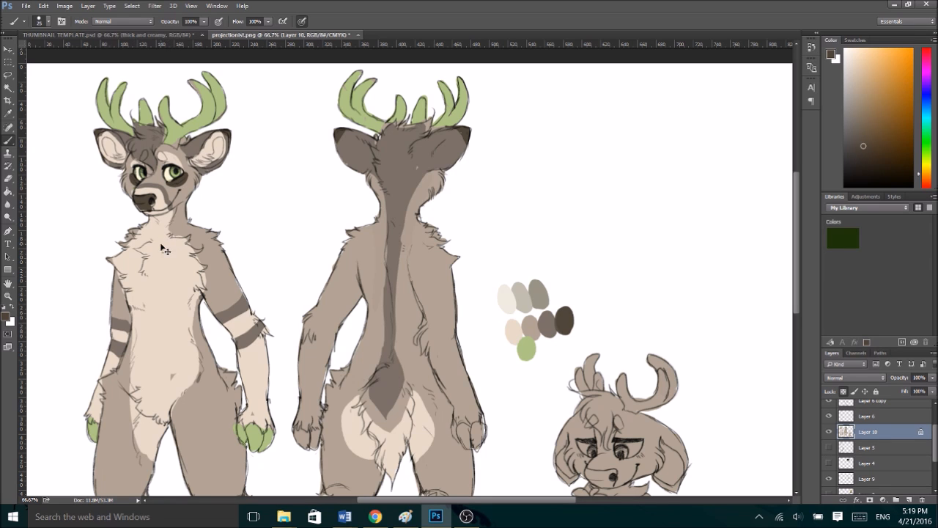
key("ctrl+minus")
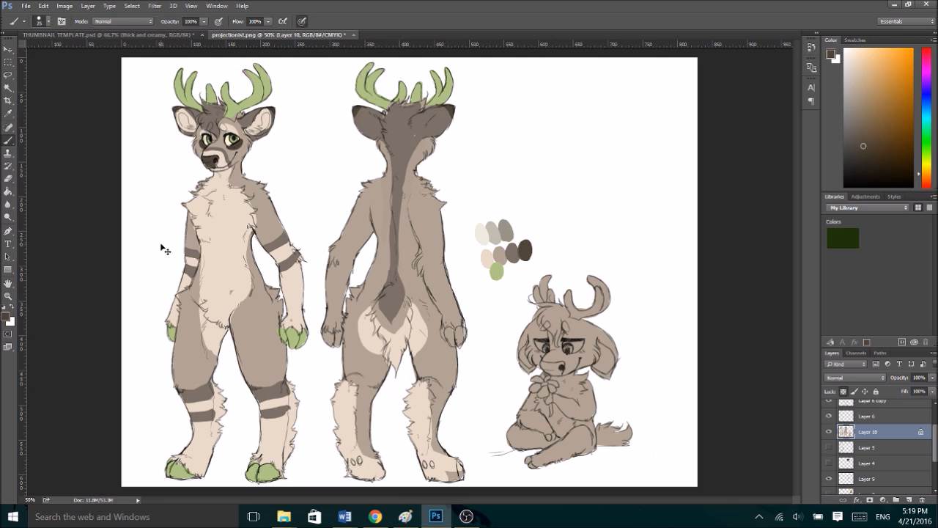
key("ctrl+plus")
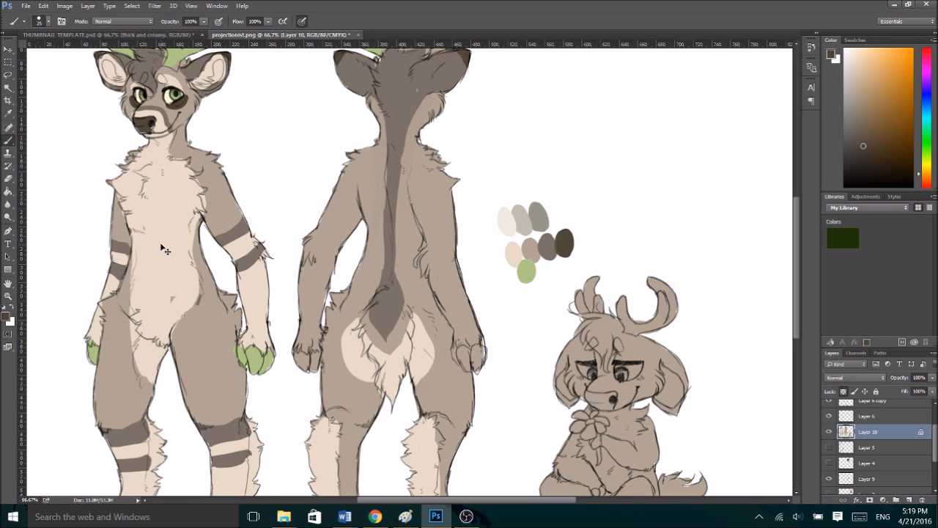
key("ctrl+z")
left_click_drag(799, 228, 789, 211)
key("ctrl+minus")
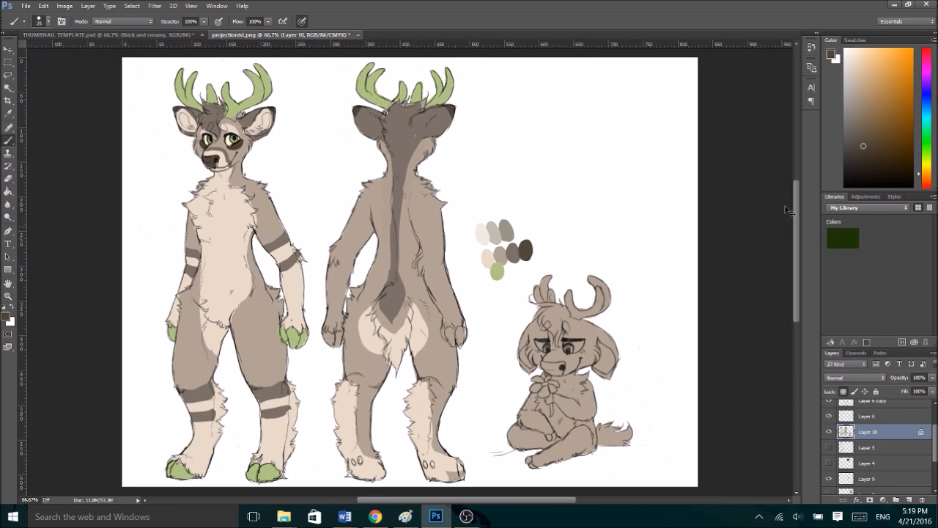
- Paint two grey-brown bands on each arm of the back-view deer and fill the gaps and forearms with pale cream
mouse_move(340, 241)
left_mouse_down()
mouse_move(362, 250)
mouse_move(348, 272)
mouse_move(333, 264)
left_mouse_up()
left_click(283, 277, "alt")
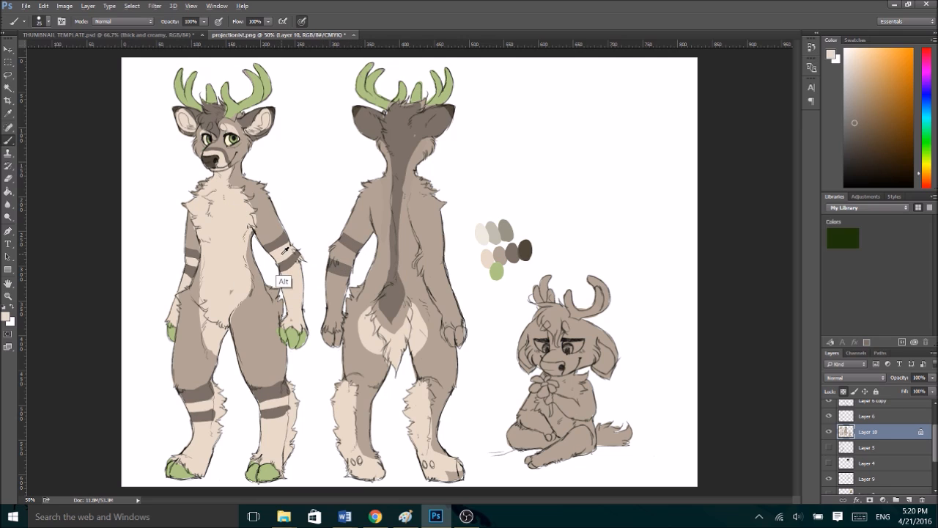
mouse_move(355, 257)
left_mouse_down()
mouse_move(338, 258)
mouse_move(330, 276)
mouse_move(345, 287)
mouse_move(335, 341)
left_mouse_up()
mouse_move(333, 283)
left_mouse_down()
mouse_move(325, 347)
mouse_move(329, 309)
left_mouse_up()
mouse_move(421, 251)
left_mouse_down()
mouse_move(451, 249)
mouse_move(422, 251)
mouse_move(420, 268)
mouse_move(455, 332)
mouse_move(451, 297)
mouse_move(425, 263)
mouse_move(447, 272)
mouse_move(442, 254)
mouse_move(446, 286)
mouse_move(349, 242)
mouse_move(445, 247)
mouse_move(441, 270)
left_mouse_up()
left_click(350, 242, "alt")
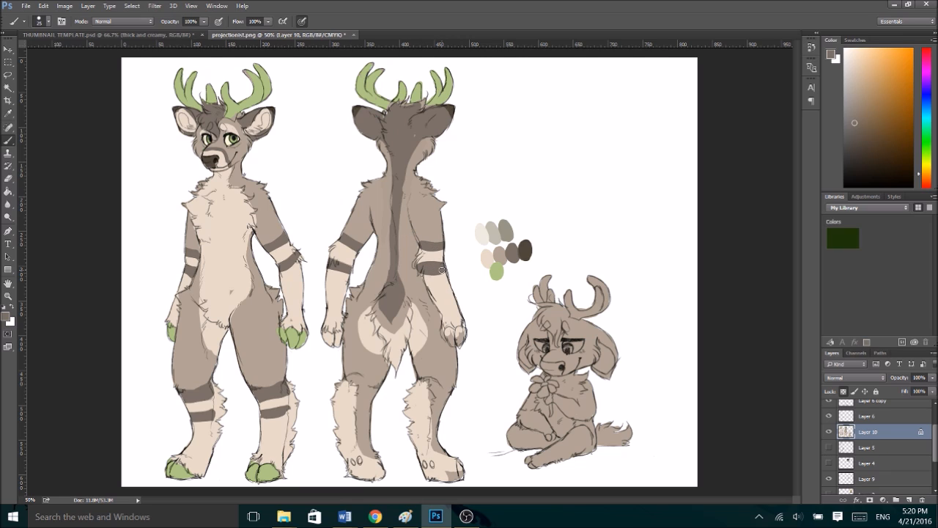
- Paint a cluster of four grey-brown spots of different sizes on the front-view deer's left thigh
left_click(265, 376, "alt")
left_click_drag(254, 384, 283, 381)
left_click(283, 244, "alt")
left_click_drag(249, 306, 266, 318)
left_click(249, 321)
mouse_move(253, 335)
left_mouse_down()
mouse_move(247, 346)
mouse_move(263, 339)
mouse_move(251, 348)
left_mouse_up()
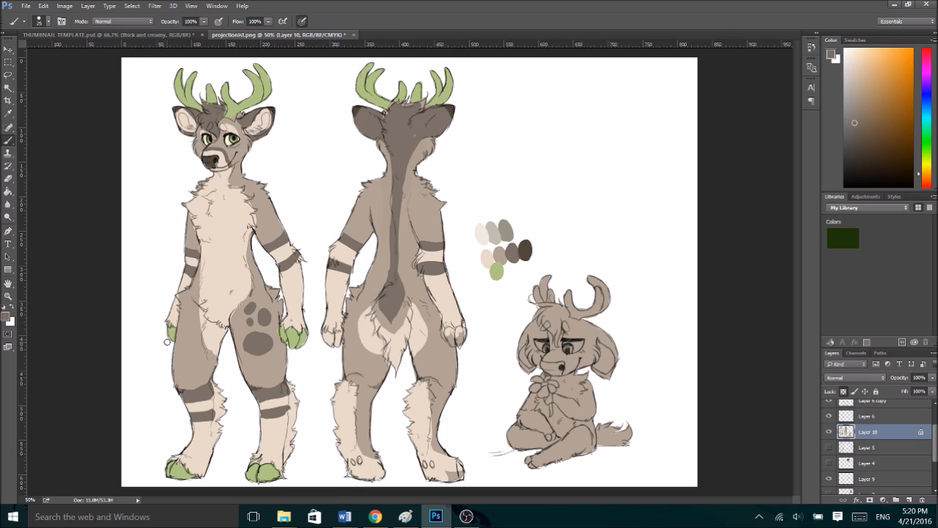
- Paint grey-brown spots on the back-view deer's left shoulder and right thigh, and recolour the small front-thigh spot pale cream
mouse_move(359, 189)
left_mouse_down()
mouse_move(360, 204)
mouse_move(378, 205)
mouse_move(367, 218)
left_mouse_up()
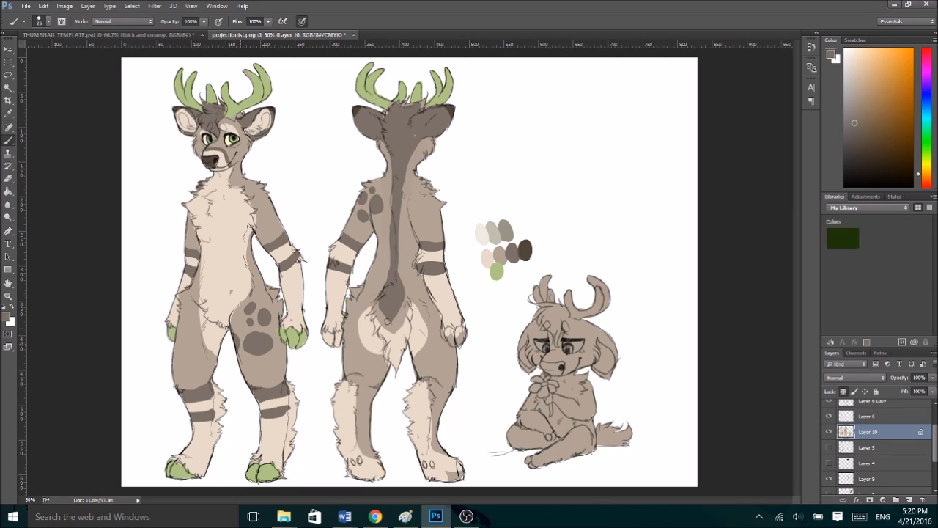
left_click_drag(455, 350, 440, 364)
left_click(366, 332, "alt")
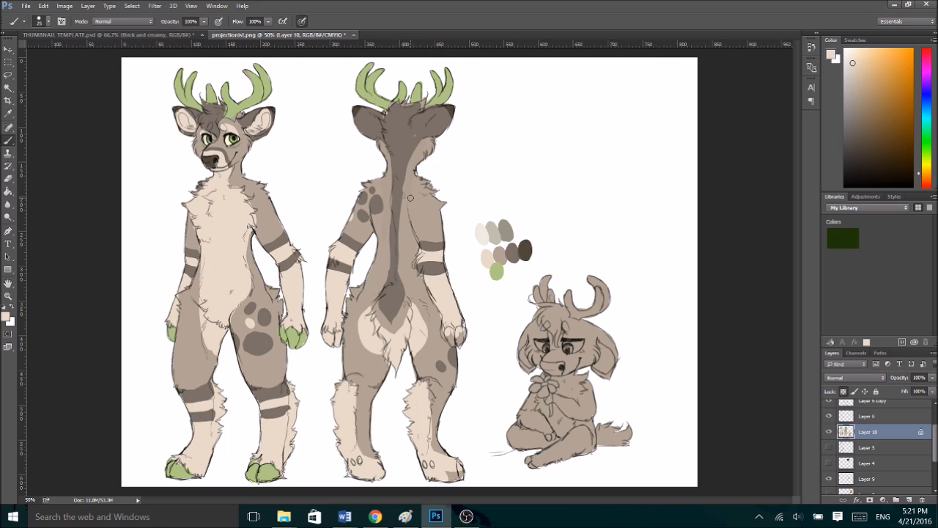
- Reshape the largest spot on the front-view deer's left thigh into a smaller slanted oval using the sampled fur and spot colours
left_click_drag(247, 358, 279, 357)
key("ctrl+alt+z")
key("ctrl+alt+z")
left_click(244, 347, "alt")
left_click(264, 316, "alt")
left_click_drag(254, 338, 274, 346)
key("ctrl+z")
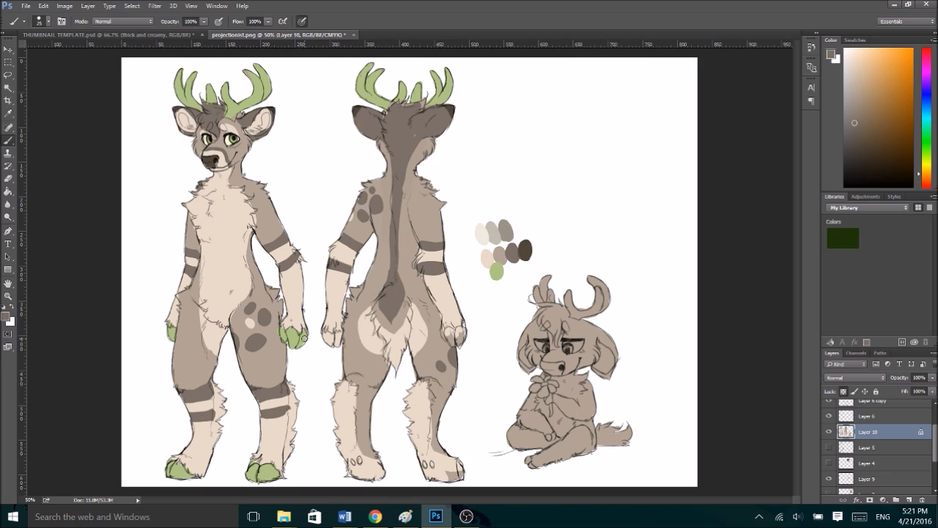
- Repaint the largest spot on the front-view deer's left thigh as a round grey-brown spot and add a smaller spot beside it
left_click(239, 327, "alt")
mouse_move(255, 348)
left_mouse_down()
mouse_move(258, 334)
mouse_move(246, 335)
mouse_move(263, 337)
left_mouse_up()
left_click(263, 317, "alt")
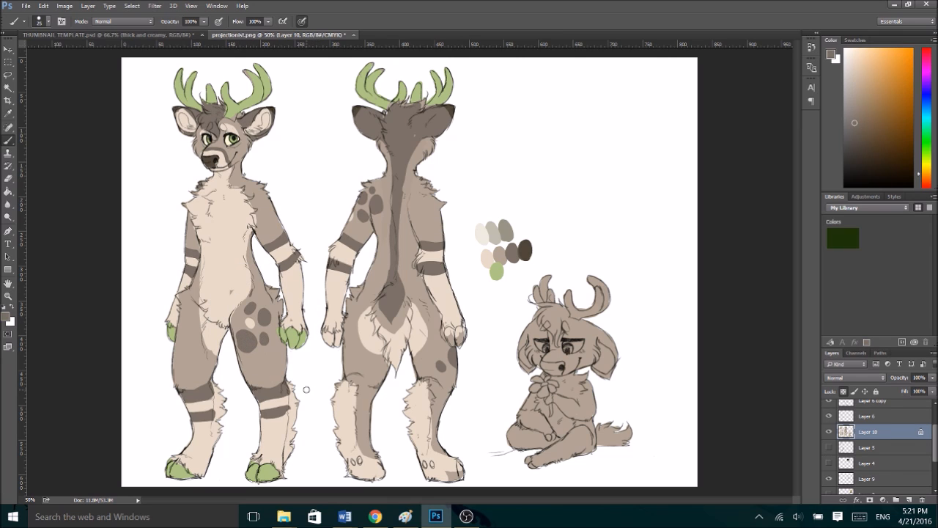
left_click(379, 227, "alt")
- Paint the dewclaws and the right hoof of the back-view deer with the green sampled from the front hooves
key("alt")
left_click(270, 469, "alt")
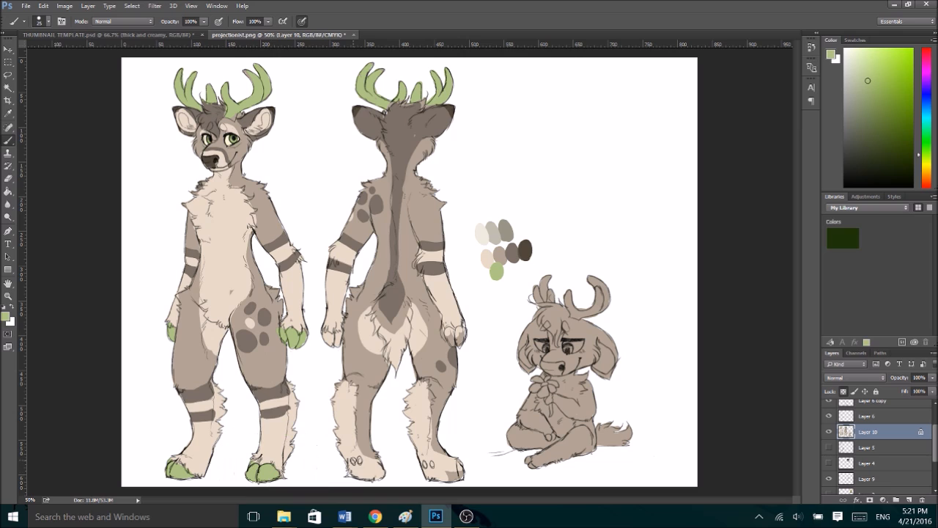
left_click(360, 460)
left_click(426, 464)
left_click(433, 464)
key("alt")
left_click(449, 469, "alt")
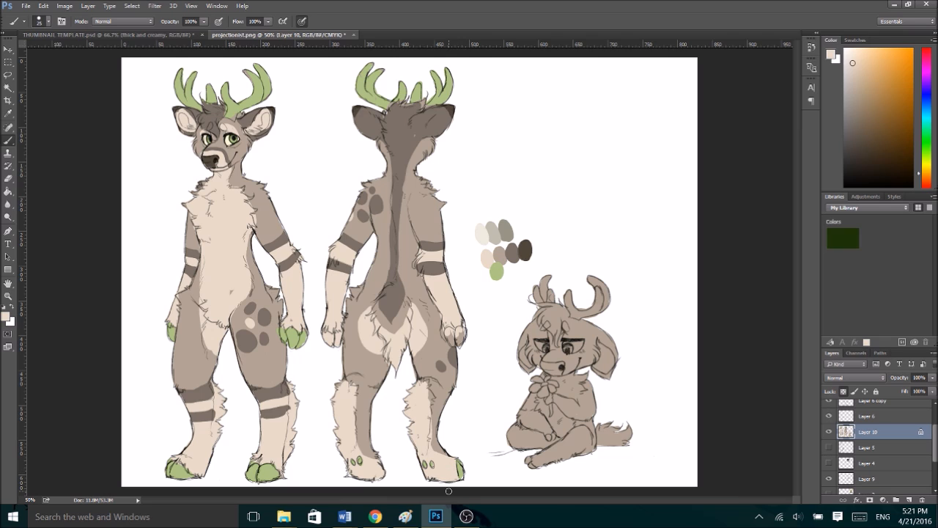
- Reshape the dark patch at the base of the back-view deer's tail and extend the pale cream rump markings around it
left_click(277, 329, "alt")
left_click(388, 313, "alt")
left_click_drag(388, 313, 399, 287)
left_click(379, 329, "alt")
mouse_move(414, 302)
left_mouse_down()
mouse_move(405, 293)
mouse_move(418, 313)
left_mouse_up()
- Paint the fingertips of both hands on the back-view deer in the sampled hoof green
left_click(294, 335, "alt")
left_click_drag(326, 345, 343, 342)
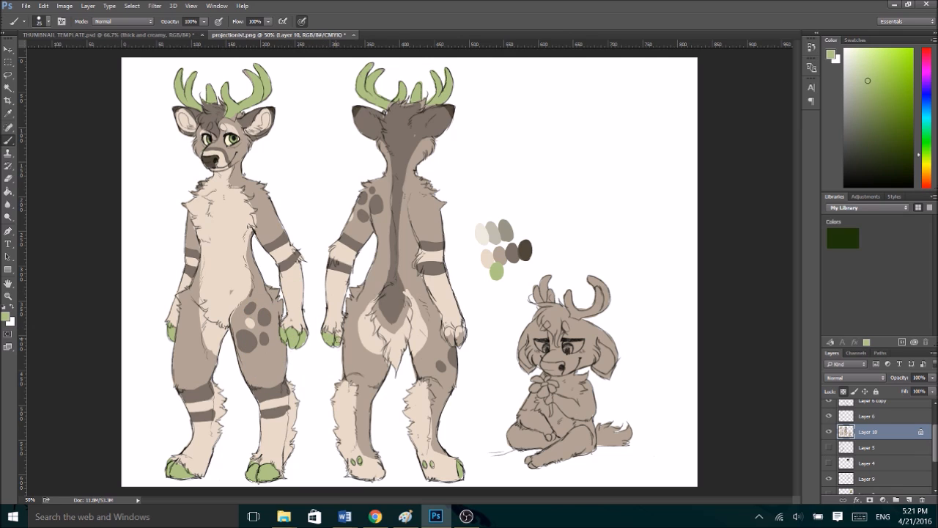
left_click_drag(443, 332, 465, 333)
left_click(369, 339, "alt")
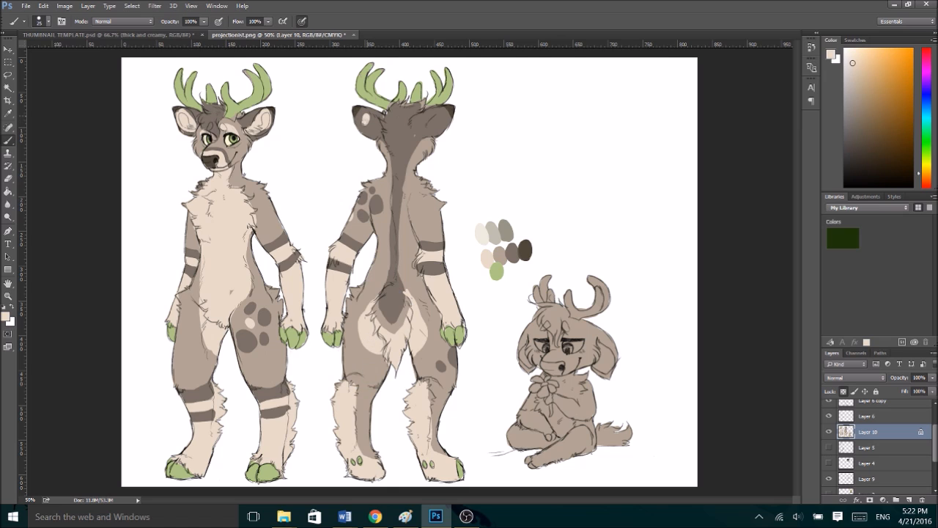
- Paint a pale cream oval spot on the back of each ear of the back-view deer
key("ctrl+alt+z")
left_click_drag(433, 117, 431, 122)
left_click_drag(365, 118, 370, 122)
key("ctrl+minus")
key("ctrl+plus")
key("ctrl+plus")
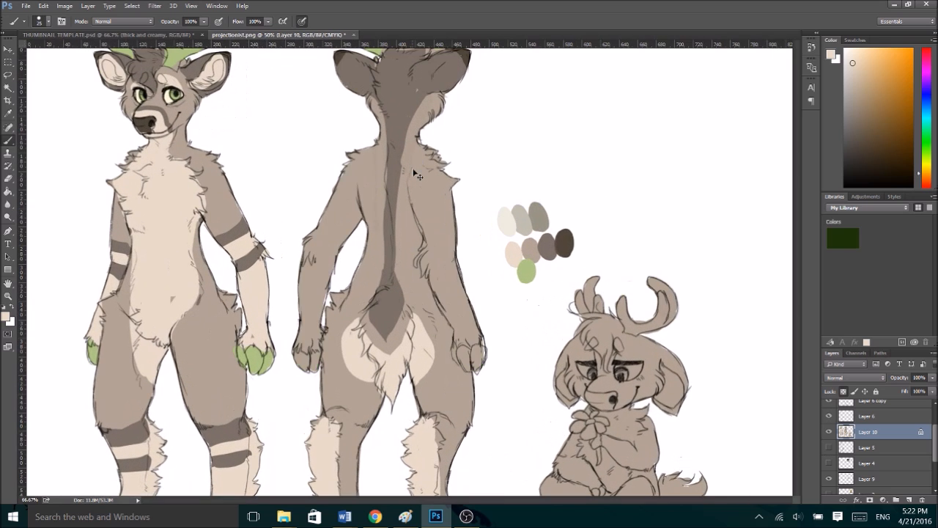
key("ctrl+minus")
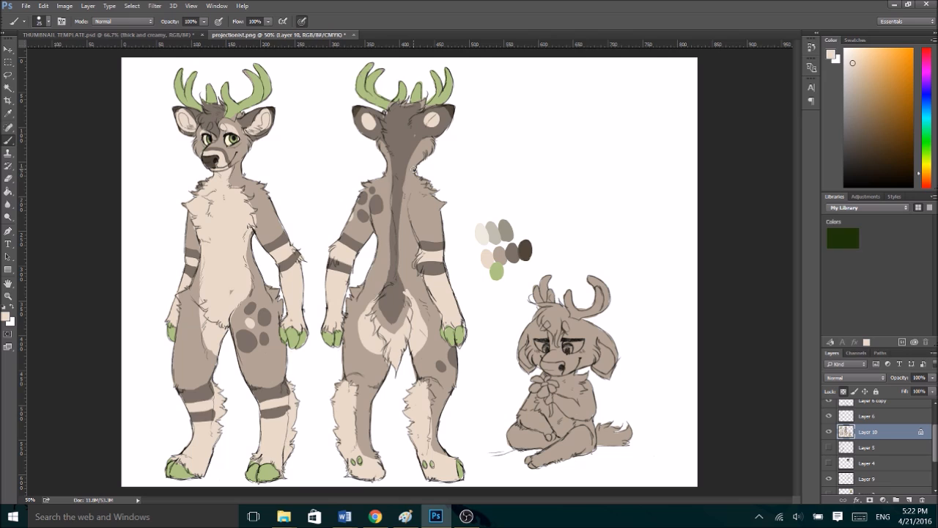
- Paint two grey-brown bands below each knee of the back-view deer and recolour the remaining lower legs pale cream
left_click(202, 390, "alt")
mouse_move(431, 381)
left_mouse_down()
mouse_move(451, 396)
mouse_move(432, 409)
left_mouse_up()
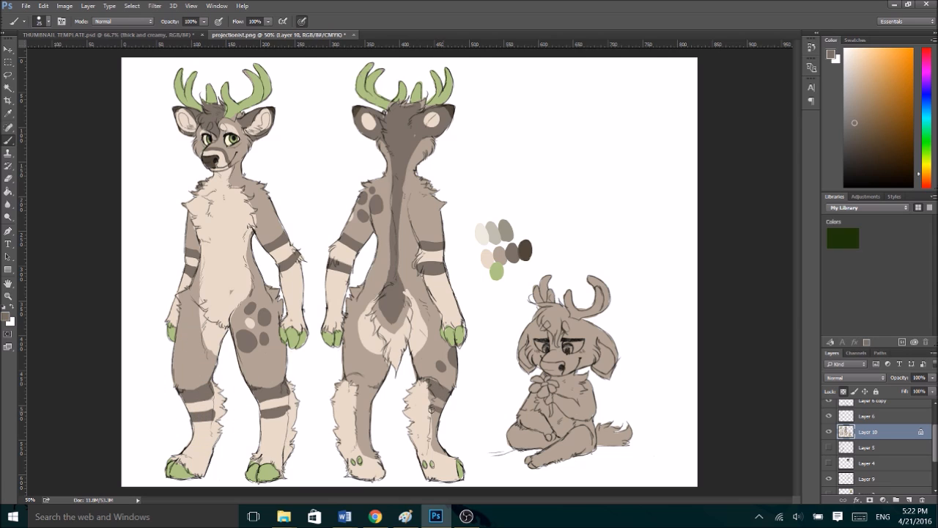
mouse_move(357, 384)
left_mouse_down()
mouse_move(380, 396)
mouse_move(371, 415)
left_mouse_up()
left_click(347, 409, "alt")
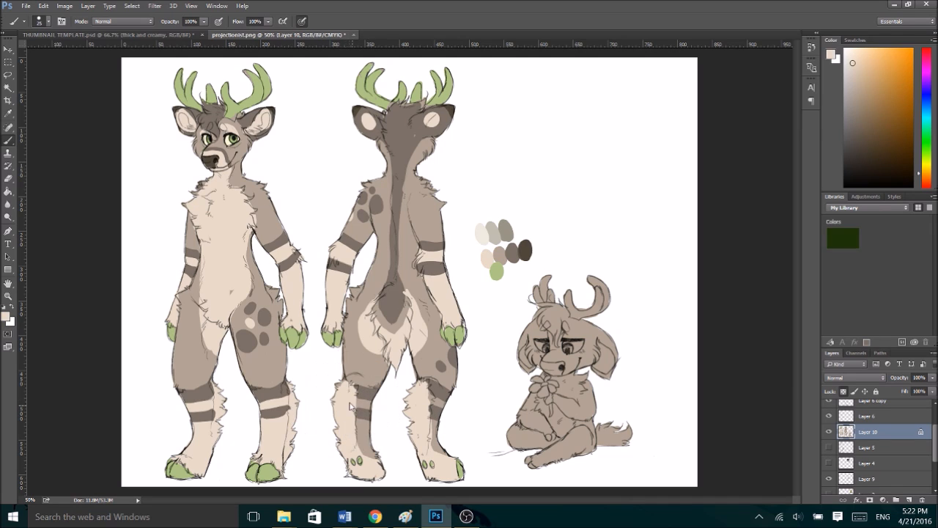
mouse_move(352, 420)
left_mouse_down()
mouse_move(378, 447)
mouse_move(375, 463)
left_mouse_up()
mouse_move(431, 399)
left_mouse_down()
mouse_move(445, 405)
mouse_move(432, 427)
mouse_move(447, 456)
left_mouse_up()
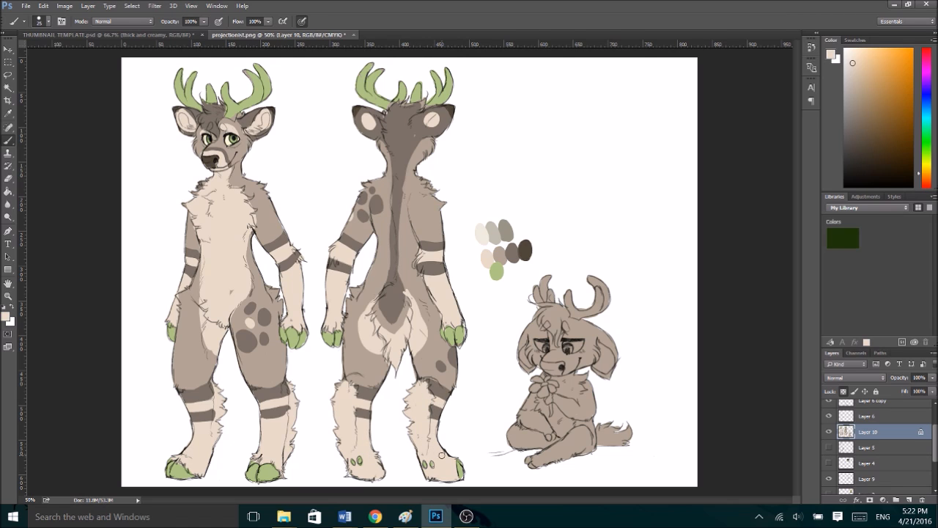
- Extend the grey-brown leg bands across the shaggy leg fur on both the front-view and back-view deer
left_click(271, 390, "alt")
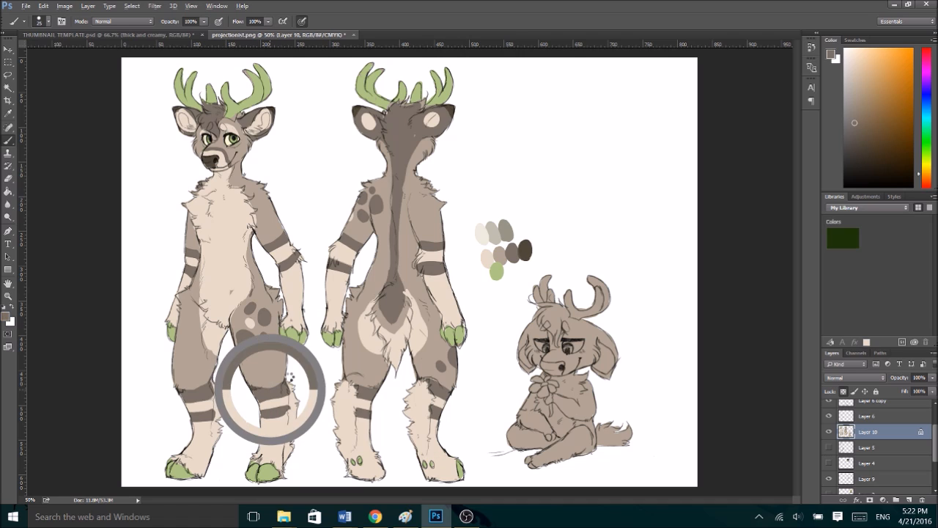
left_click_drag(270, 415, 296, 404)
mouse_move(189, 418)
left_mouse_down()
mouse_move(222, 412)
mouse_move(211, 417)
left_mouse_up()
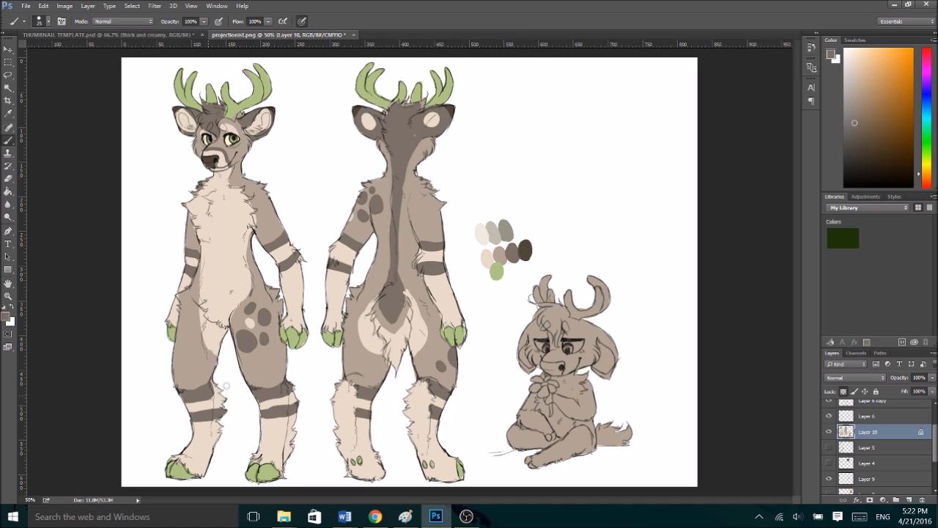
mouse_move(352, 383)
left_mouse_down()
mouse_move(339, 387)
mouse_move(367, 393)
mouse_move(366, 408)
mouse_move(337, 408)
left_mouse_up()
mouse_move(443, 411)
left_mouse_down()
mouse_move(404, 399)
mouse_move(429, 412)
left_mouse_up()
left_click_drag(410, 380, 423, 383)
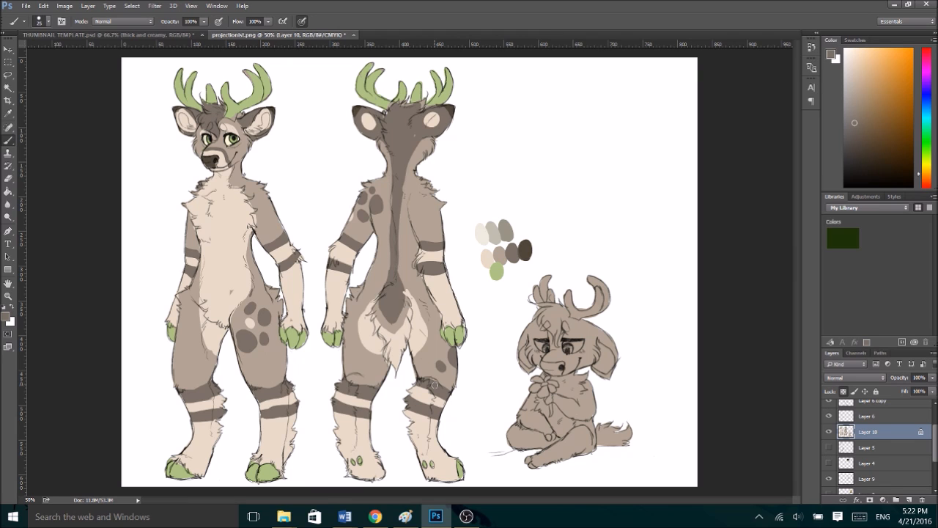
- Fill the uncoloured edges of the front-view deer's antlers with the sampled antler green
key("ctrl+plus")
key("ctrl+plus")
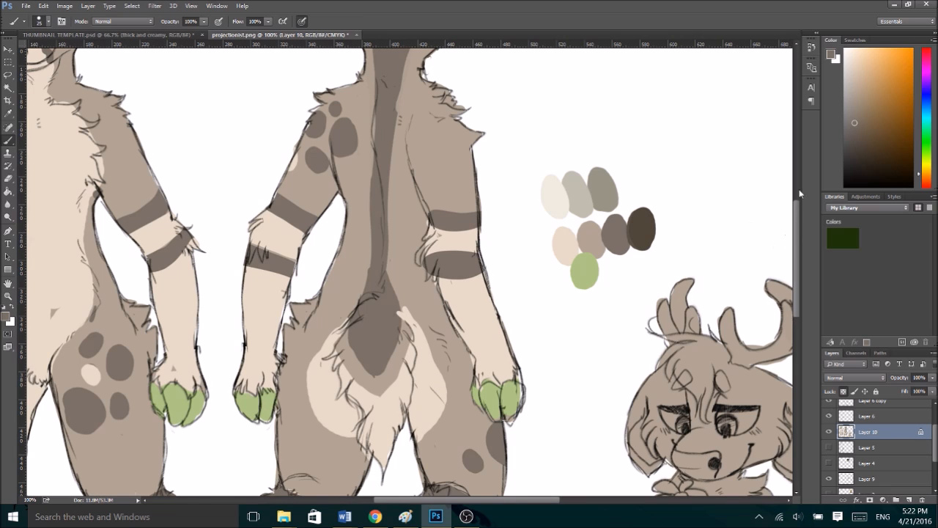
scroll(797, 202, "up", 8)
left_click_drag(490, 500, 420, 500)
scroll(243, 174, "left", 5)
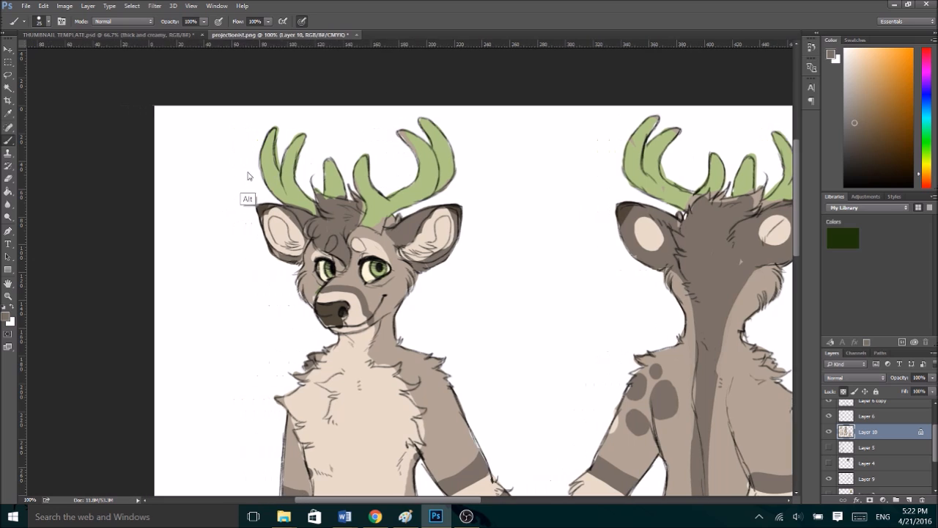
left_click(315, 184, "alt")
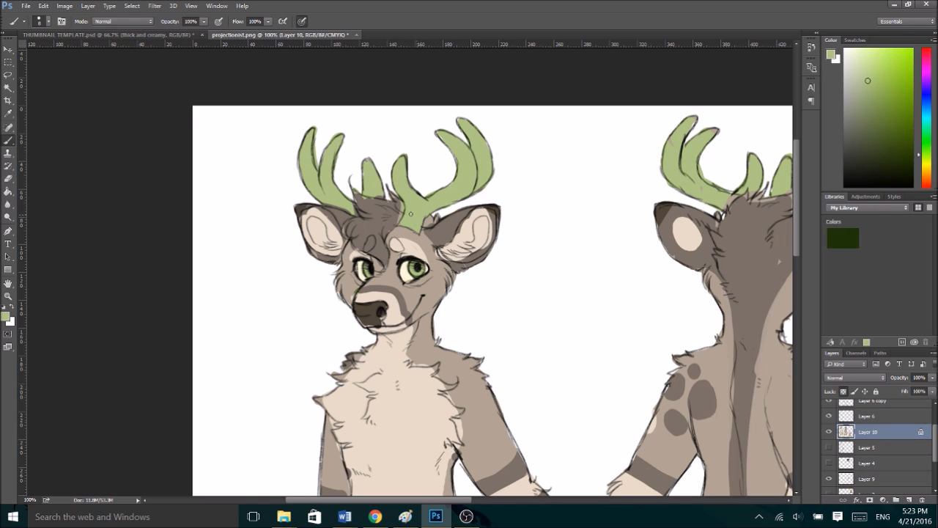
- Touch up the front-view deer's hair tufts in grey-brown and the adjoining antler bases in green
left_click(364, 236, "alt")
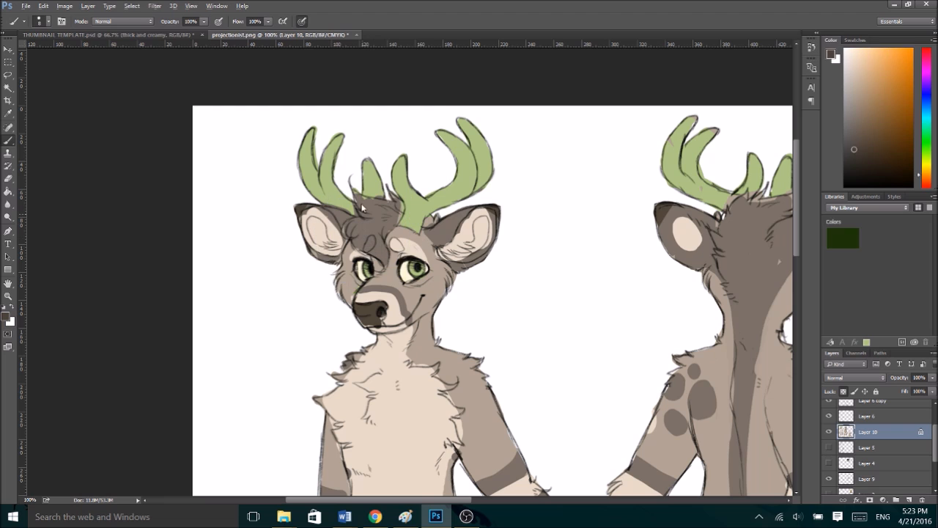
key("ctrl+alt+z")
left_click(373, 225, "alt")
left_click(374, 223, "alt")
left_click_drag(374, 223, 366, 229)
left_click(372, 190, "alt")
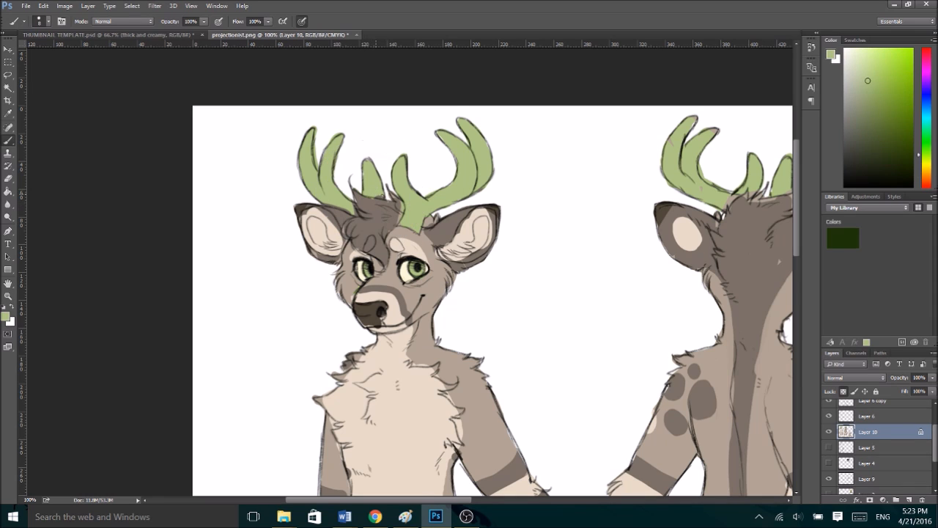
left_click(378, 209, "alt")
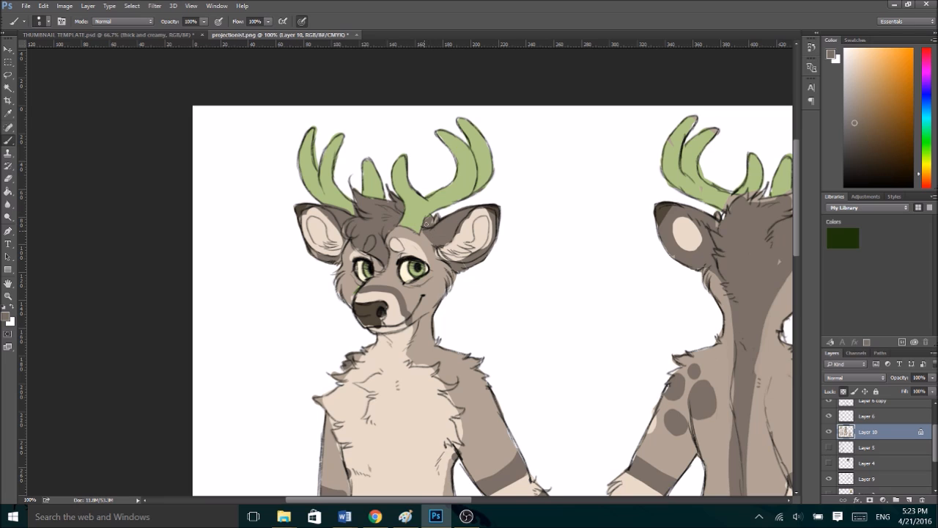
- Paint the inner area of the front-view deer's left ear green, keeping the surrounding fur pale cream
left_click(412, 272, "alt")
mouse_move(466, 246)
left_mouse_down()
mouse_move(478, 242)
mouse_move(477, 228)
mouse_move(484, 241)
left_mouse_up()
left_click(464, 230, "alt")
left_click(465, 227, "alt")
left_click_drag(469, 261, 484, 251)
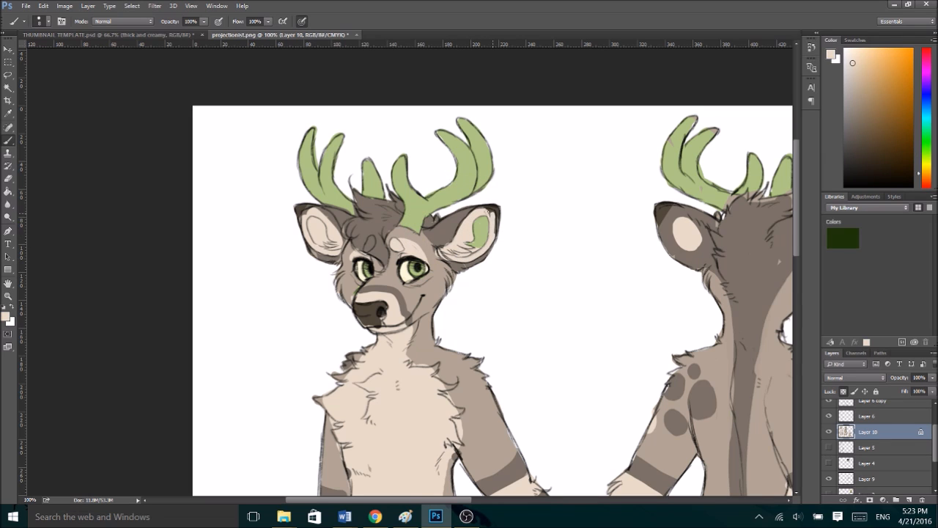
left_click(481, 239, "alt")
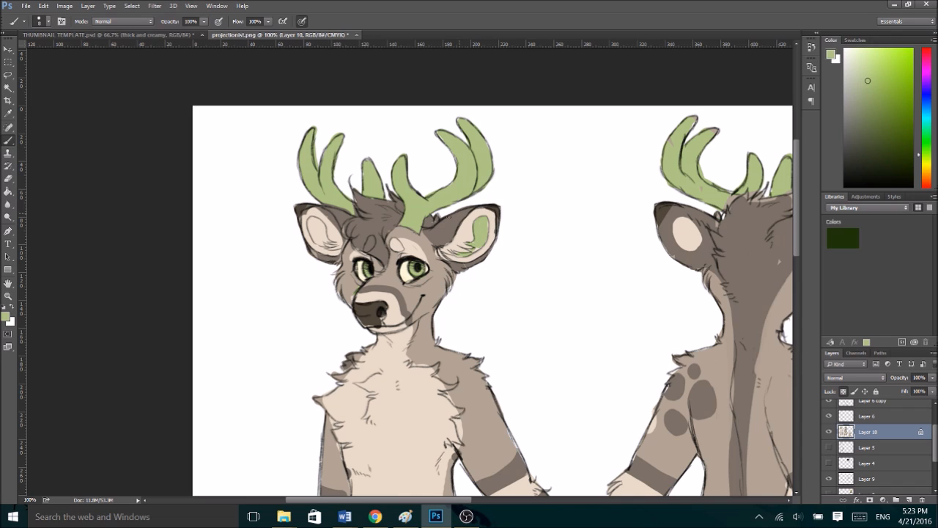
- Clean up the colour edges of the front-view deer's right ear and nearby antler base with the sampled cream, brown and green
left_click(329, 218, "alt")
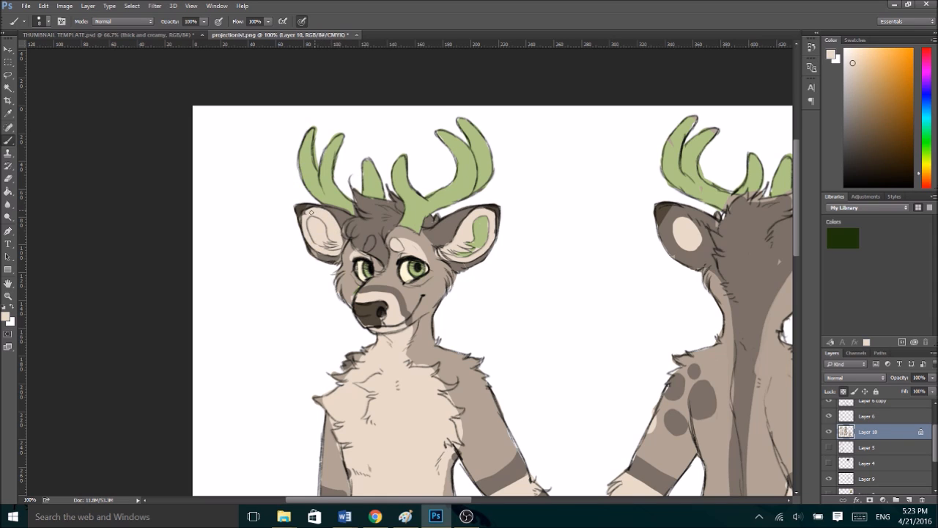
left_click(321, 257, "alt")
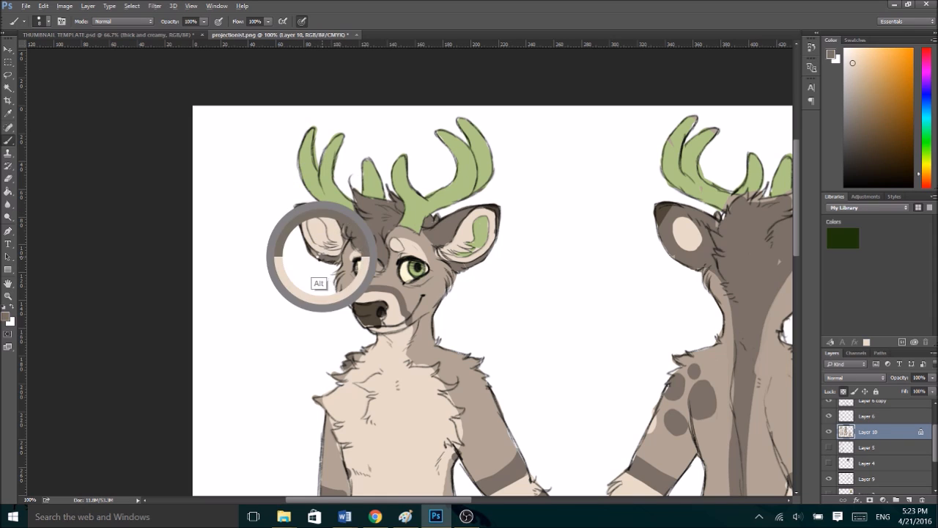
left_click(298, 210, "alt")
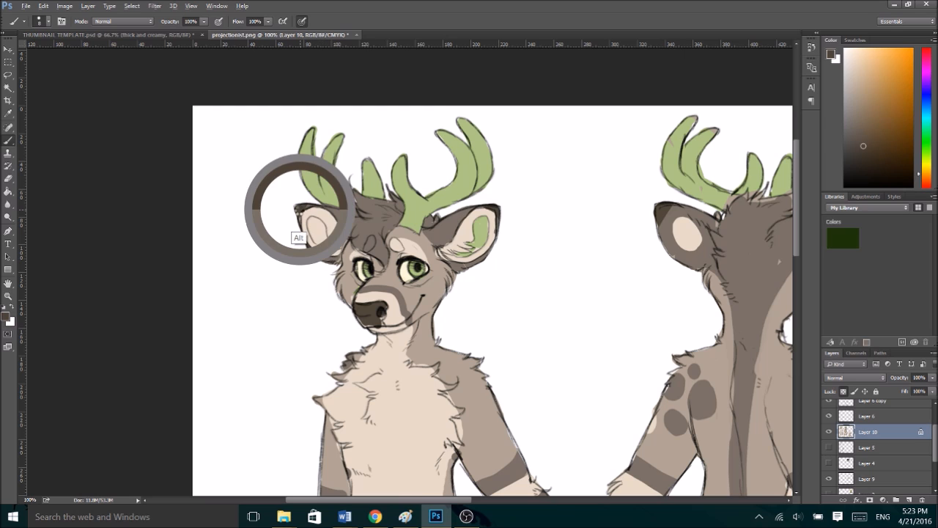
left_click(325, 198, "alt")
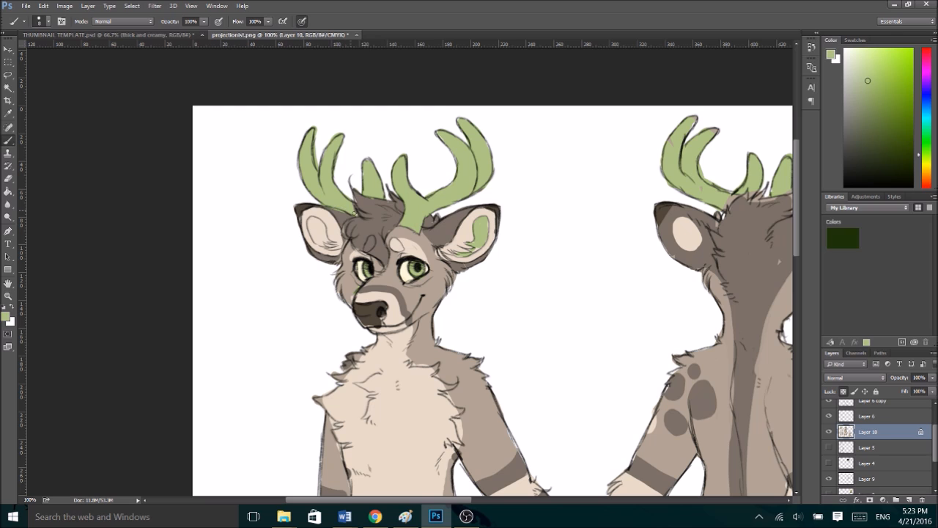
left_click(343, 214, "alt")
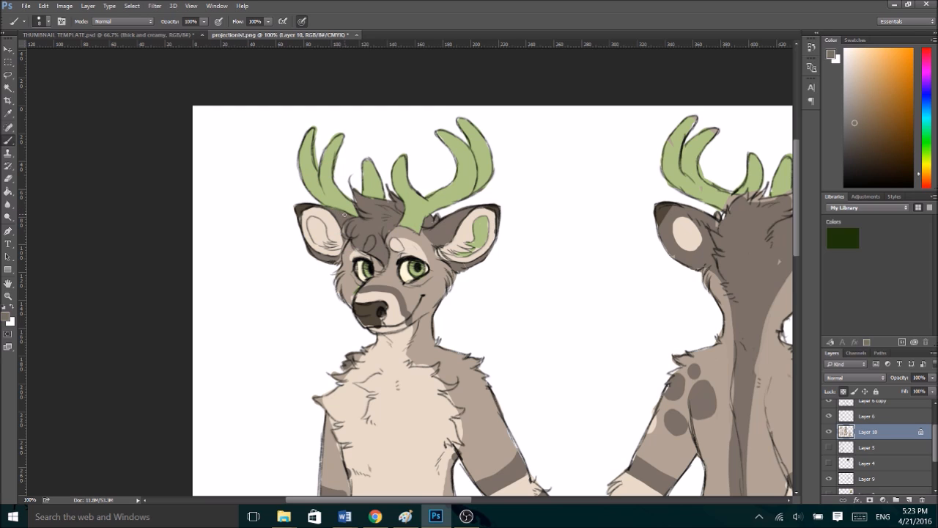
left_click(361, 231, "alt")
- Paint grey-brown markings under both eyes of the front-view deer
left_click(407, 251, "alt")
key("ctrl+plus")
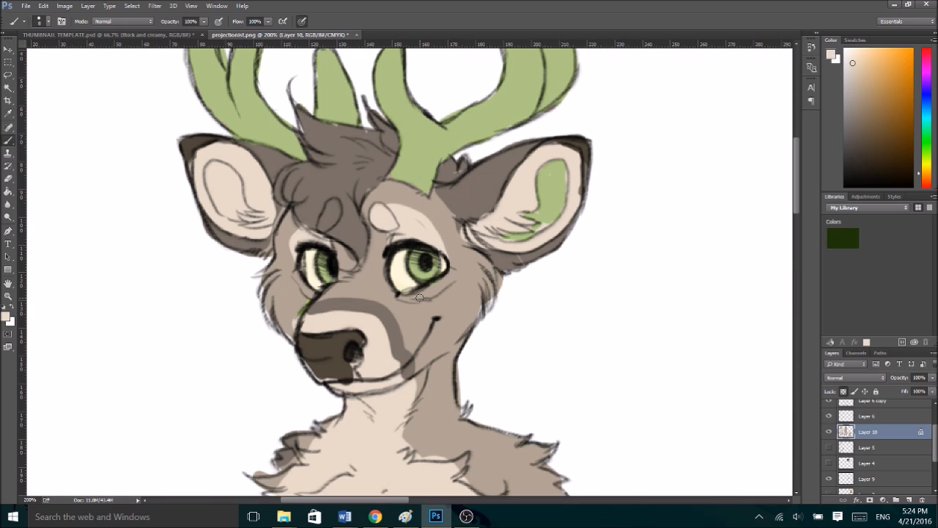
left_click(331, 187, "alt")
mouse_move(398, 295)
left_mouse_down()
mouse_move(428, 294)
mouse_move(450, 273)
mouse_move(433, 287)
left_mouse_up()
left_click_drag(312, 298, 302, 285)
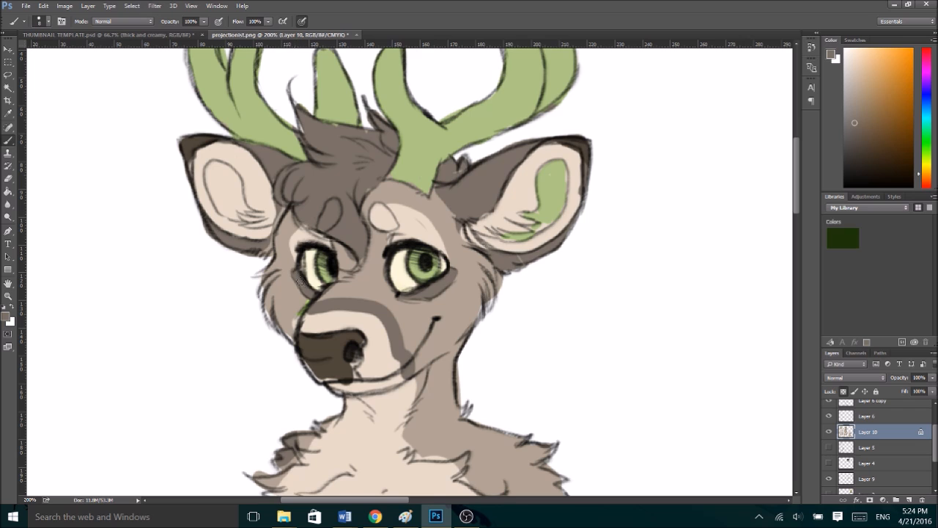
- Enlarge the pale cream patches above and around both eyes of the front-view deer
left_click(416, 224, "alt")
mouse_move(436, 223)
left_mouse_down()
mouse_move(453, 261)
mouse_move(447, 243)
left_mouse_up()
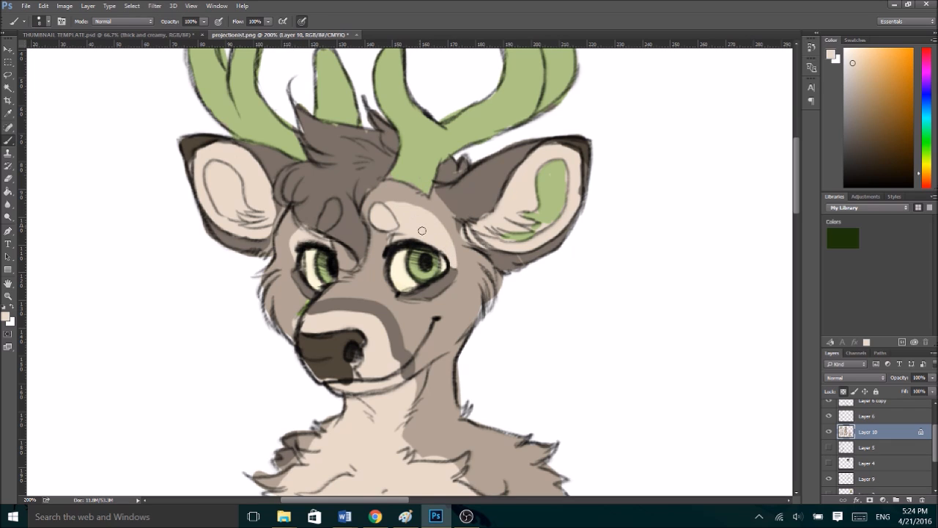
left_click_drag(295, 264, 297, 247)
left_click(344, 256, "alt")
left_click(358, 233, "alt")
- With transparent pixels unlocked on Layer 10, fill the front-view deer's right cheek fur light brown and its hair tuft grey-brown
left_click(285, 310, "alt")
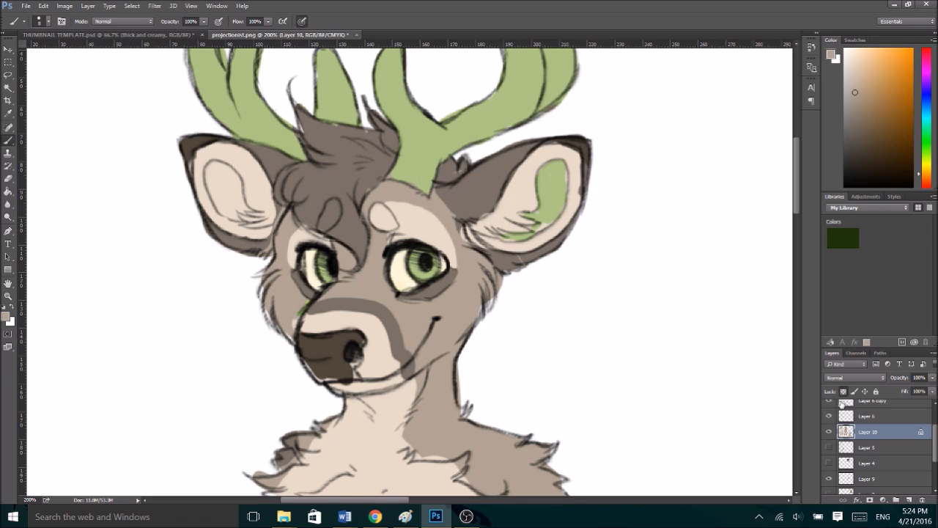
left_click_drag(268, 308, 283, 327)
mouse_move(300, 118)
left_mouse_down()
mouse_move(310, 143)
mouse_move(314, 137)
left_mouse_up()
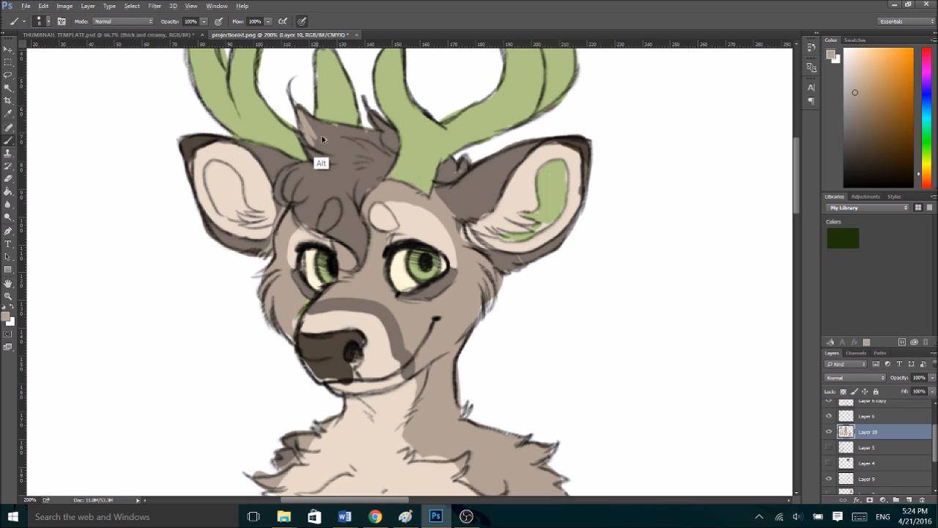
left_click(327, 130, "alt")
left_click_drag(300, 113, 313, 147)
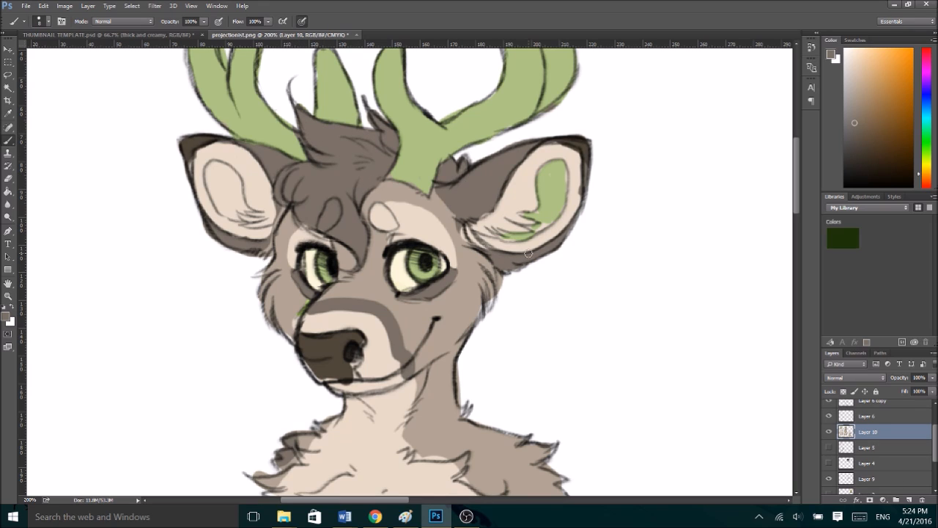
- Lock the transparent pixels of Layer 10 and touch up the light brown fur between the left brow patch and the ear
left_click(841, 391)
left_click(440, 211, "alt")
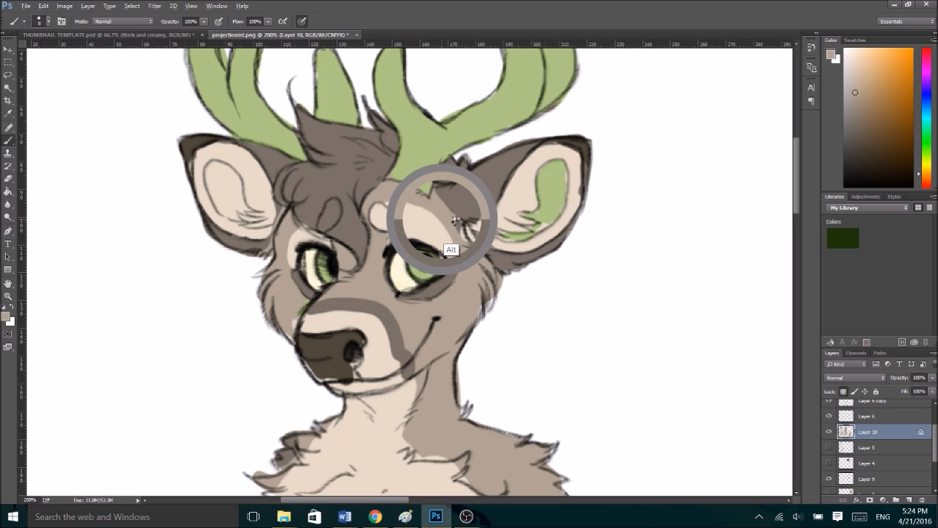
left_click(447, 215, "alt")
left_click_drag(459, 221, 458, 232)
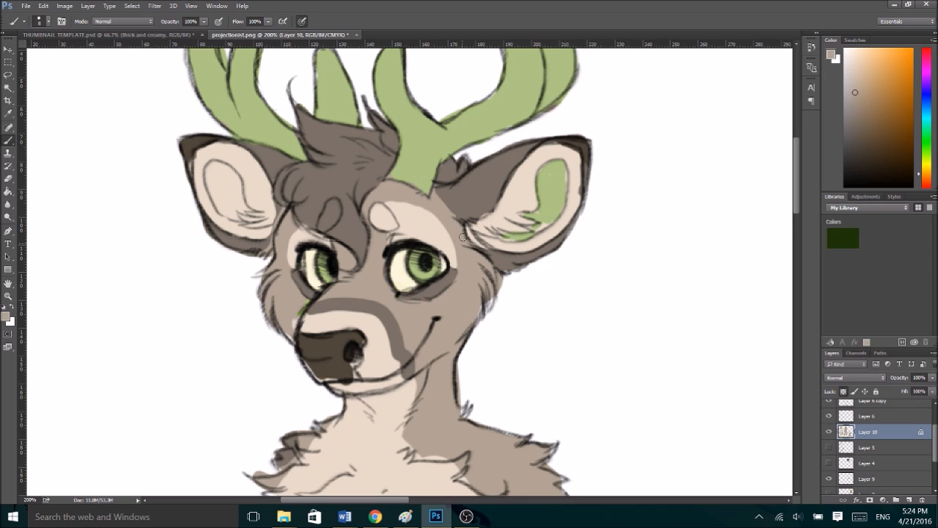
- Touch up the light brown fur beside the front-view deer's muzzle and the grey-brown edge between its hair and left-hand ear
left_click_drag(300, 303, 295, 323)
left_click(323, 339, "alt")
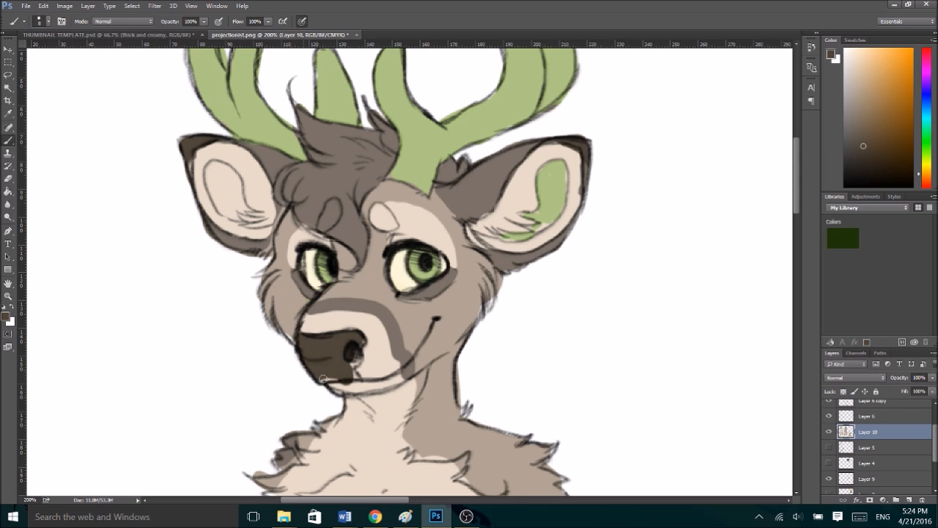
left_click(286, 323, "alt")
left_click(844, 391)
left_click(273, 197, "alt")
left_click_drag(275, 230, 289, 200)
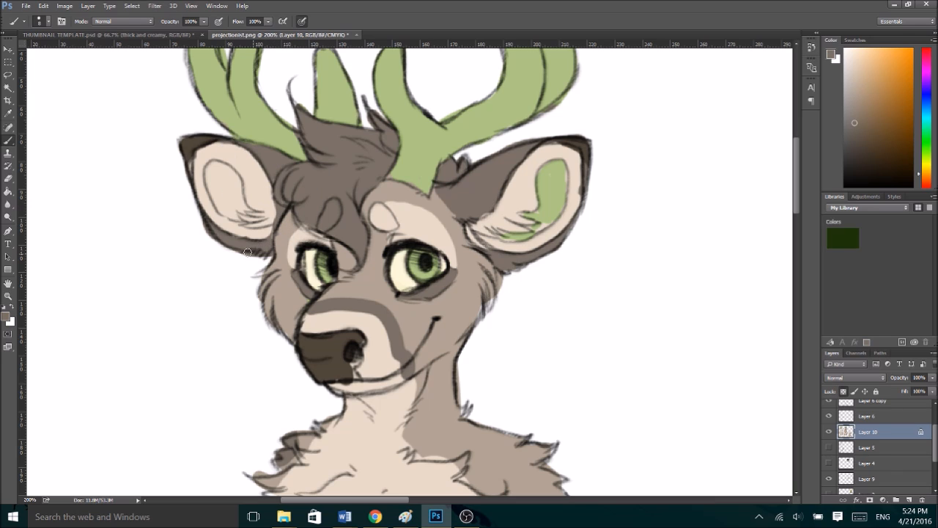
- Fill the lower edge of the front-view deer's nose dark brown and touch up the cream chin beneath it
left_click(334, 351, "alt")
left_click(346, 385, "alt")
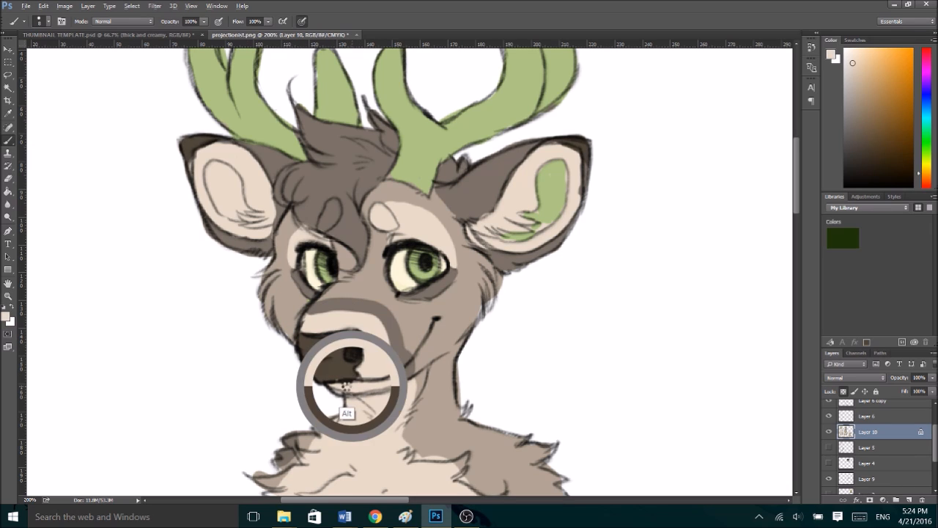
left_click(399, 386, "alt")
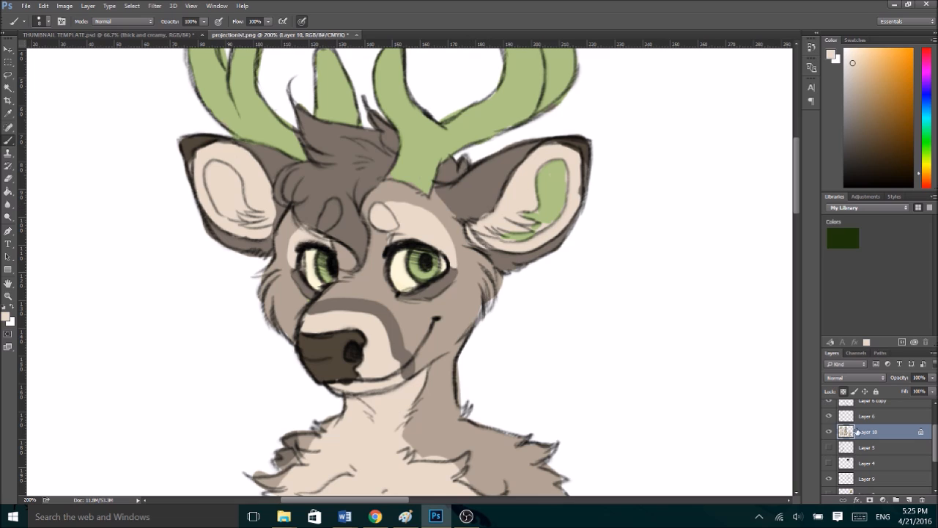
- Create a new layer above Layer 8 and paint white highlights in both eyes of the front-view deer
left_click_drag(934, 438, 934, 416)
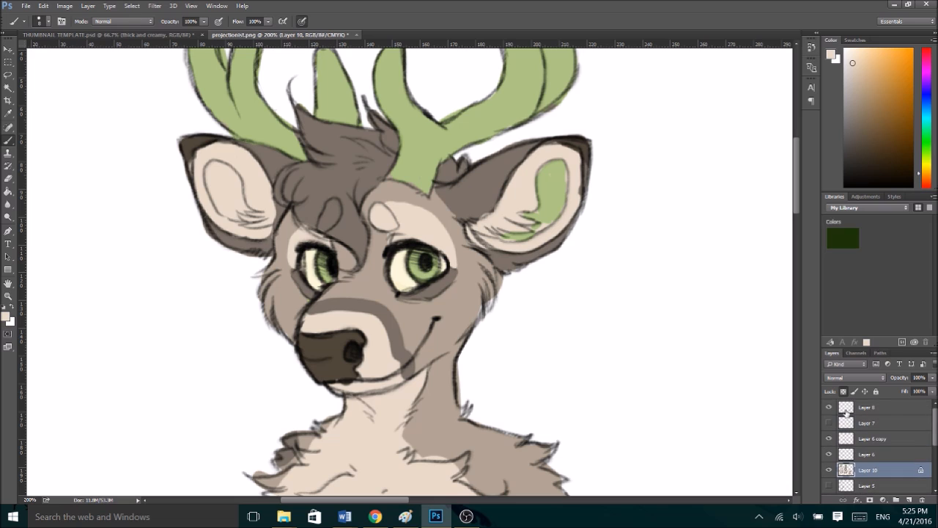
left_click(829, 408)
left_click(909, 499)
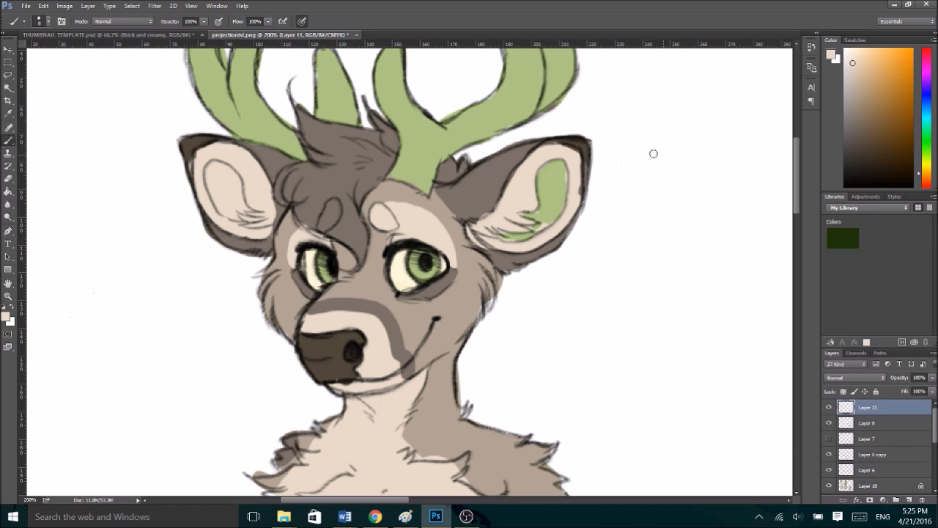
left_click(14, 309)
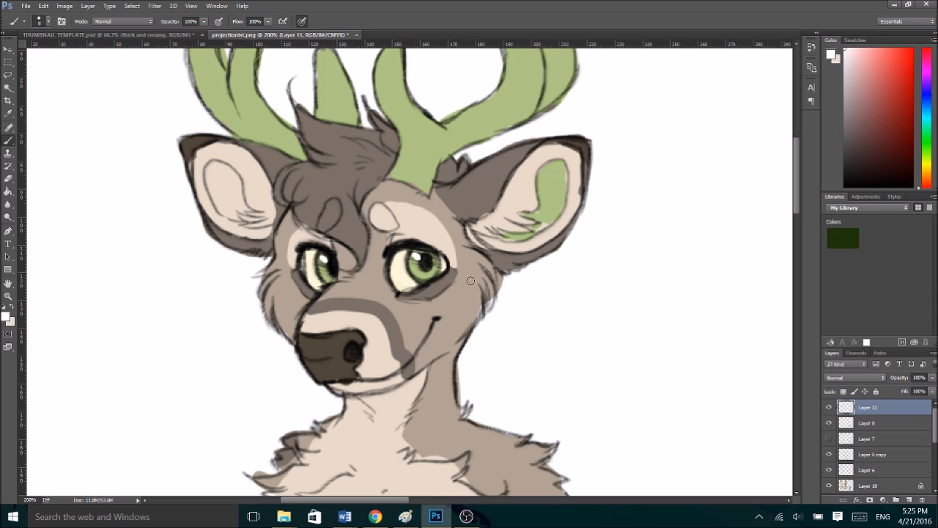
- Paint a thin, curved white highlight across the front-view deer's nose, replacing the rough first stroke
key("ctrl+minus")
key("ctrl+plus")
key("ctrl+plus")
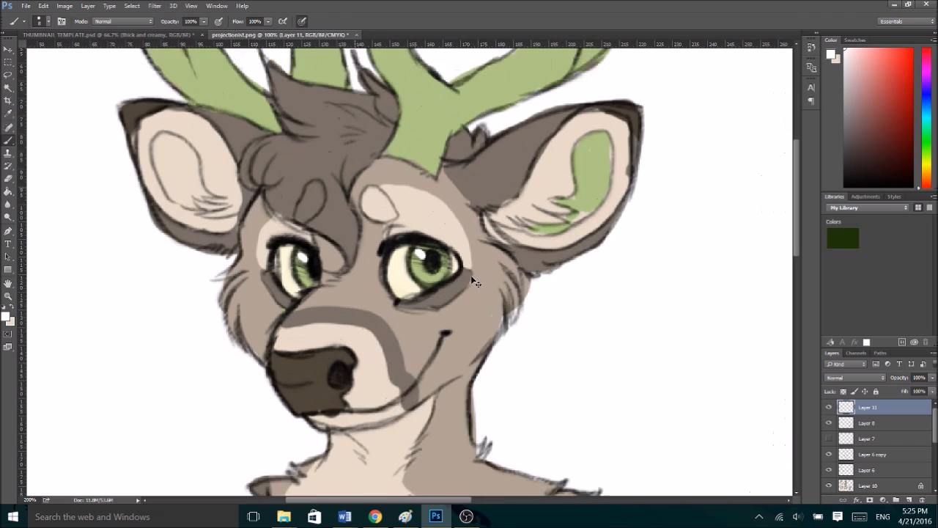
left_click_drag(256, 399, 272, 400)
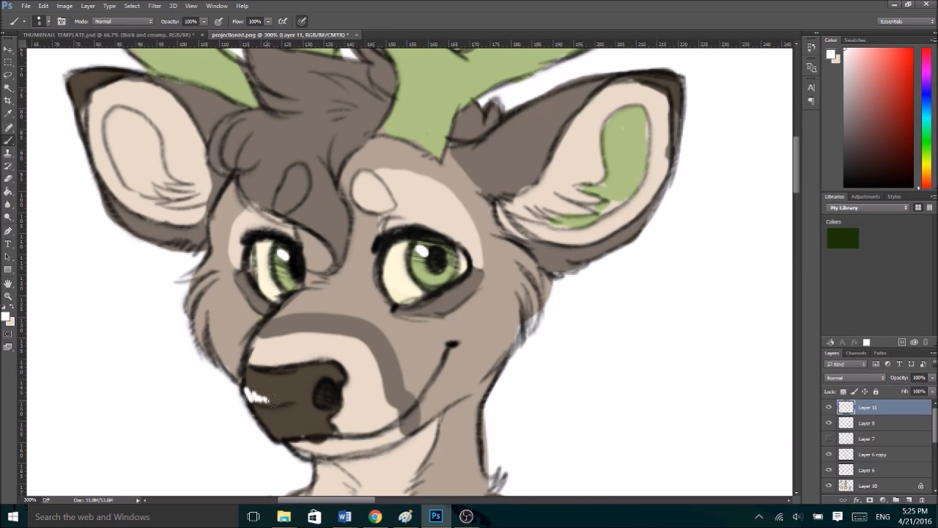
key("ctrl+alt+z")
left_click_drag(249, 394, 304, 400)
key("ctrl+minus")
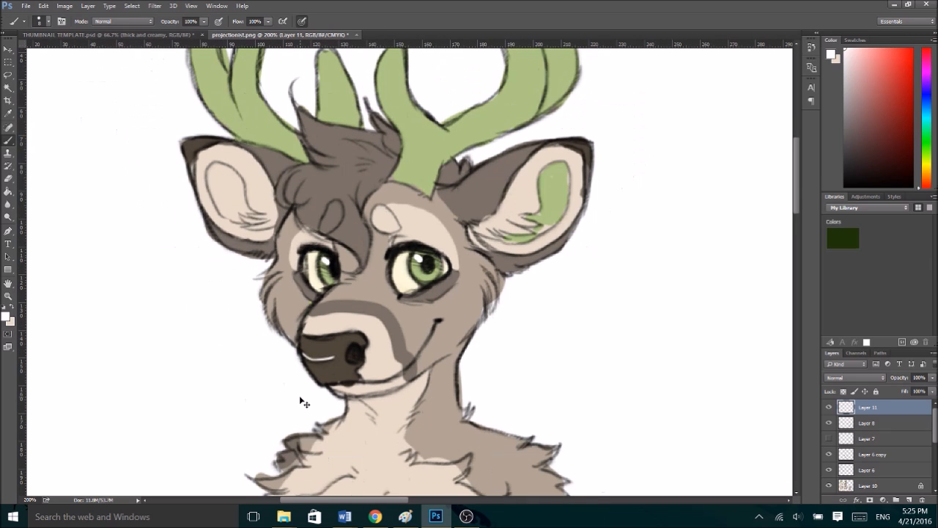
- Paint small white highlights in both eyes of the chibi deer
left_click_drag(796, 201, 788, 326)
left_click_drag(399, 499, 498, 500)
mouse_move(591, 501)
left_mouse_down()
mouse_move(549, 501)
mouse_move(578, 506)
left_mouse_up()
left_click(567, 410)
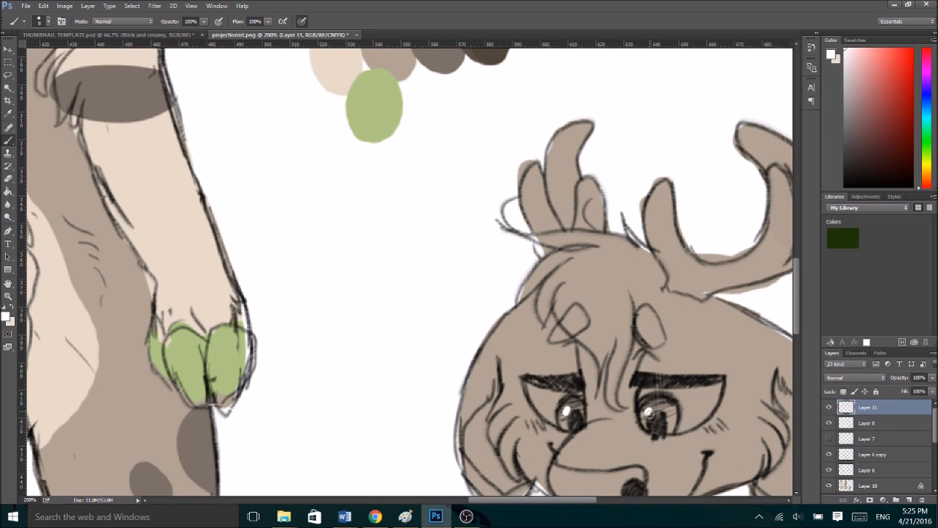
- On Layer 10, touch up the front-view deer's left-hand shoulder with light brown on the outer tuft and cream on the chest fur
key("ctrl+0")
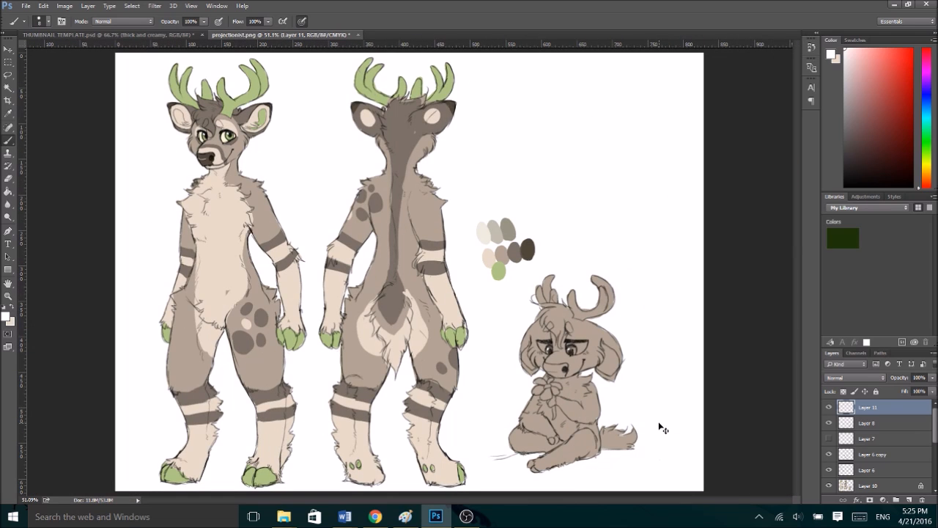
key("ctrl+1")
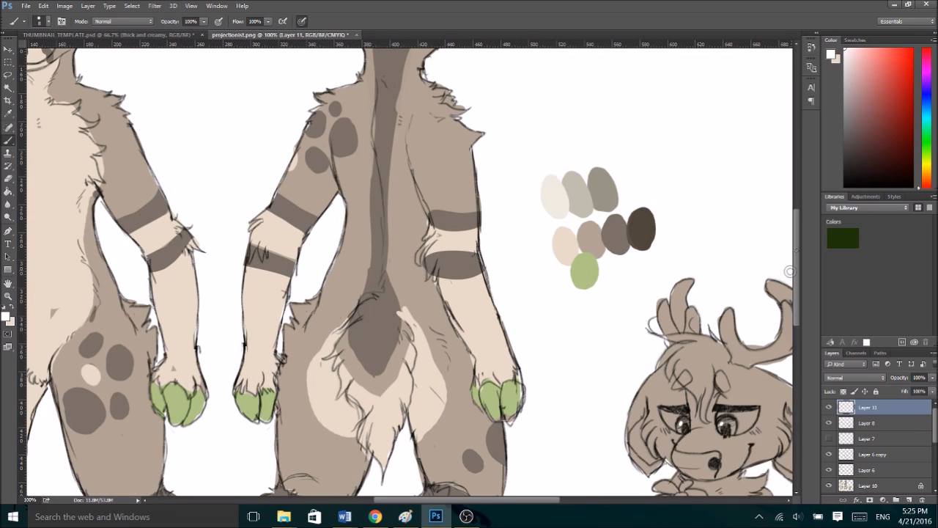
left_click_drag(797, 260, 797, 242)
left_click_drag(490, 501, 397, 501)
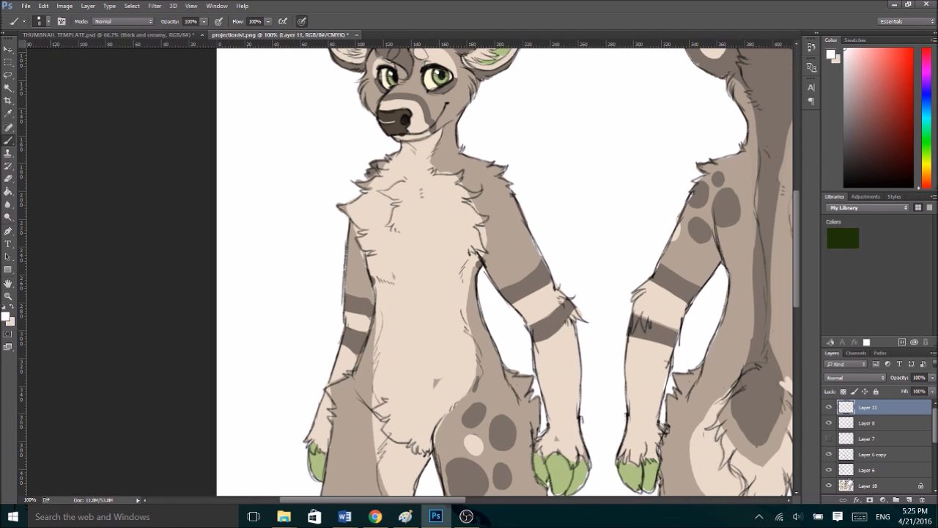
left_click(850, 485)
left_click(442, 183, "alt")
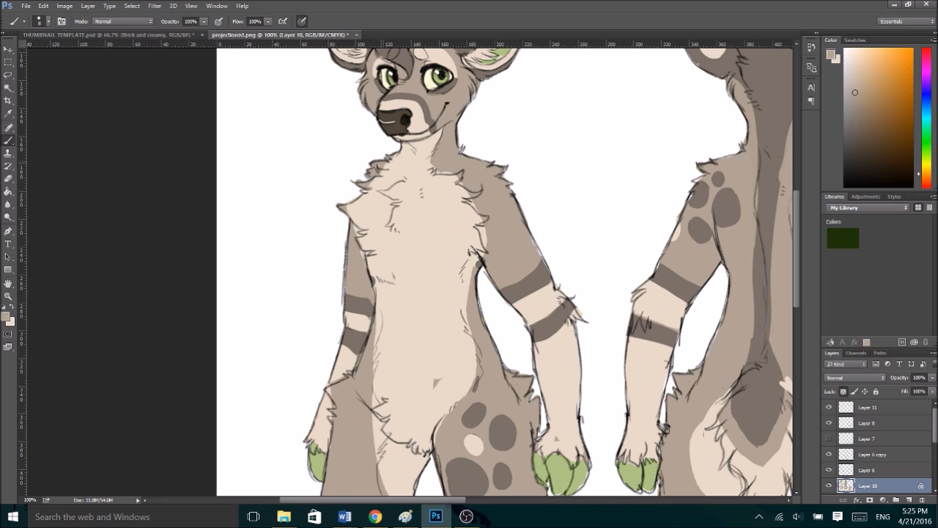
left_click(361, 213, "alt")
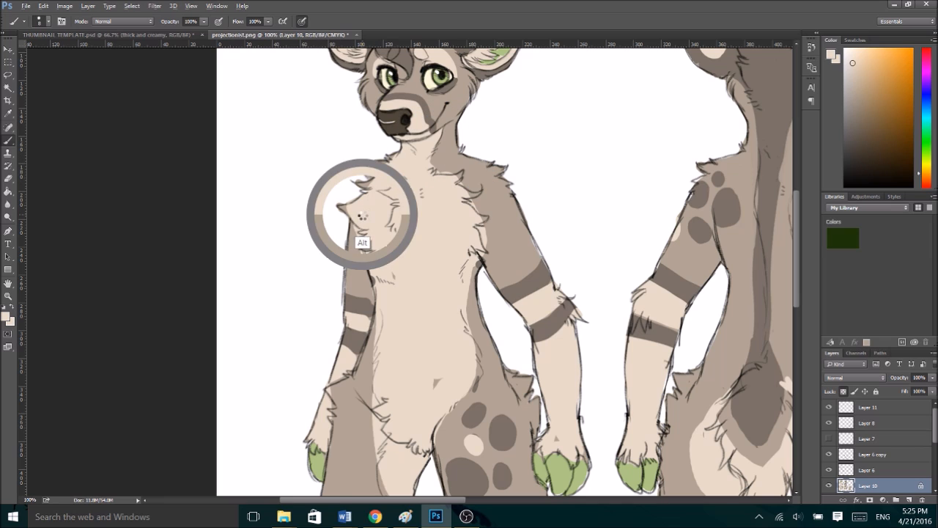
left_click_drag(352, 176, 374, 183)
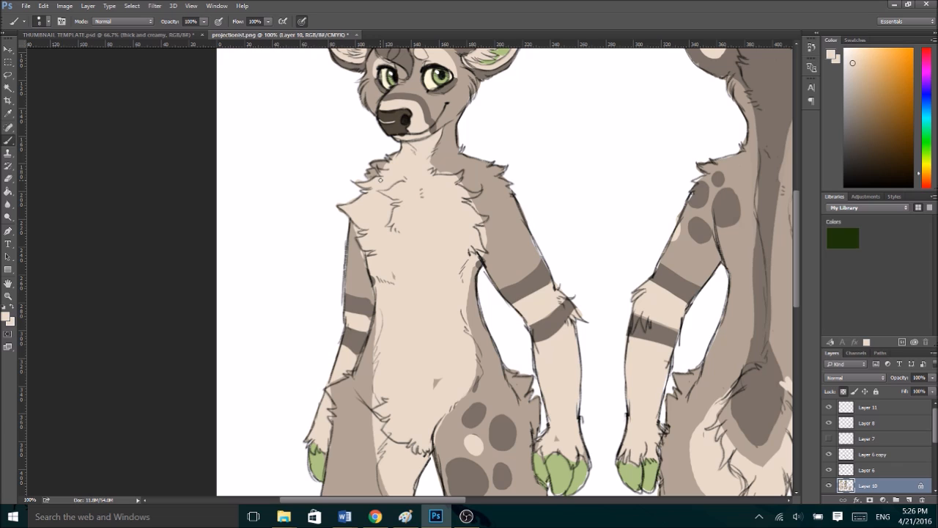
- On Layer 10, clean up both edges of the front-view deer's chest fur with light brown and cream
left_click(494, 238, "alt")
left_click(456, 211, "alt")
left_click(471, 184, "alt")
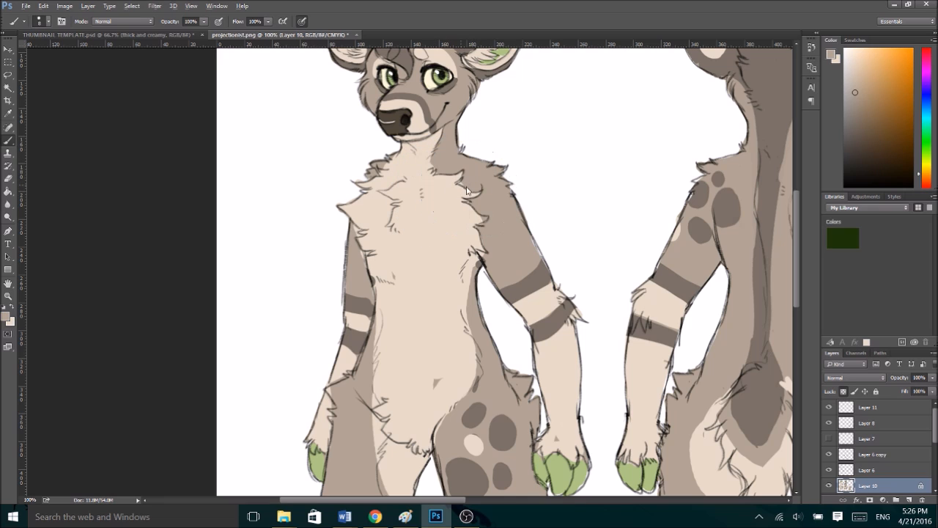
left_click(466, 218, "alt")
left_click(354, 245, "alt")
left_click(375, 267, "alt")
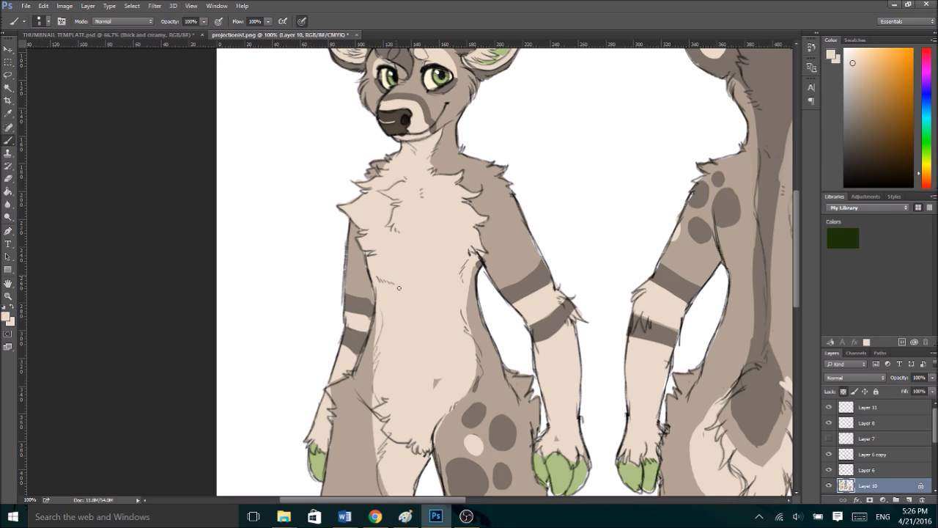
- Refine the belly's edge along the front-view deer's right-hand waist with light brown and cream, and cover the stray brown mark on the lower belly
left_click(470, 280, "alt")
left_click(475, 277, "alt")
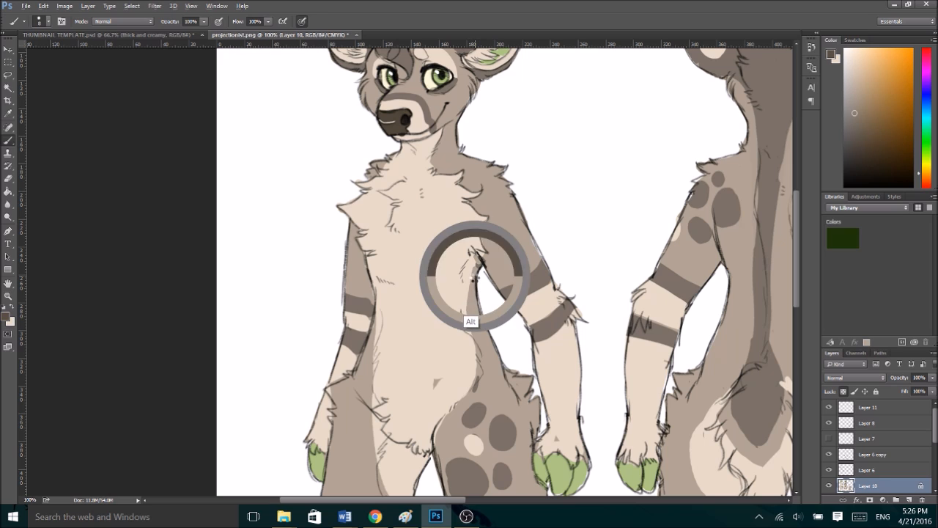
left_click(470, 324, "alt")
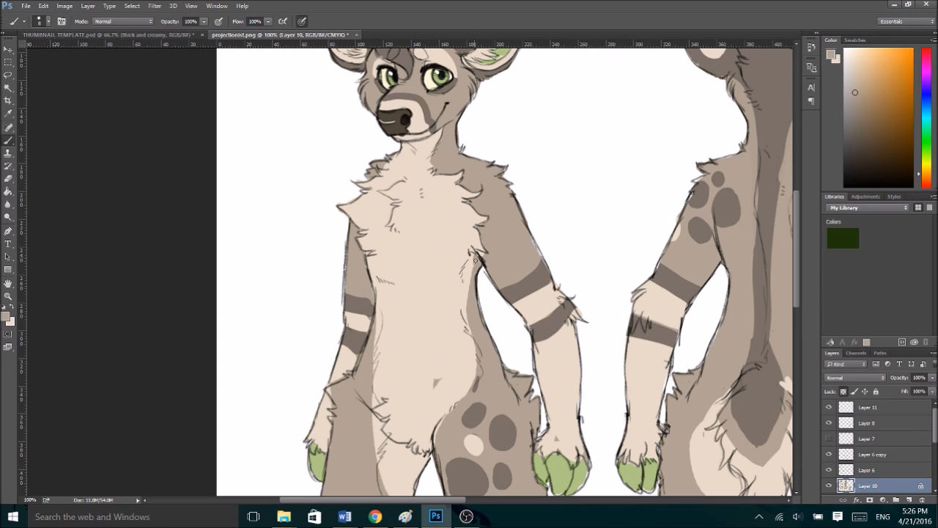
mouse_move(463, 274)
left_mouse_down()
mouse_move(467, 320)
mouse_move(466, 275)
mouse_move(468, 315)
mouse_move(471, 276)
left_mouse_up()
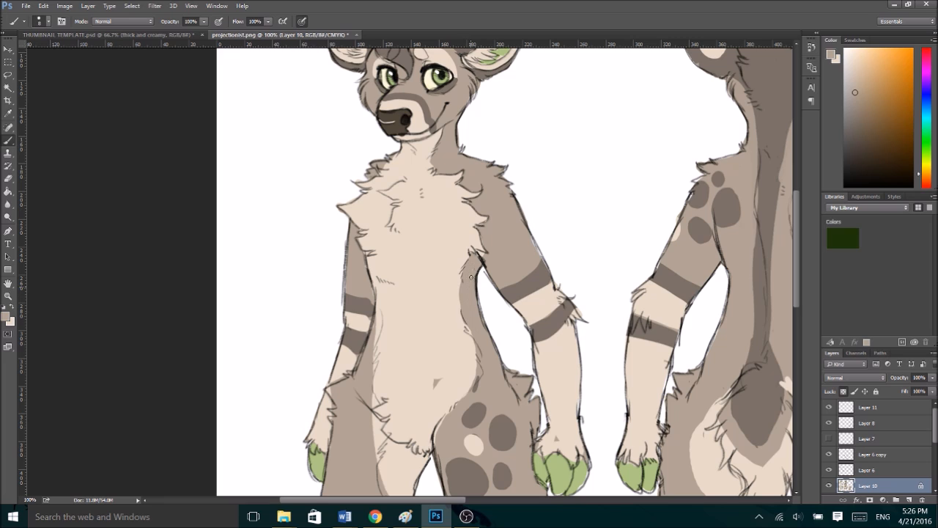
left_click(460, 360, "alt")
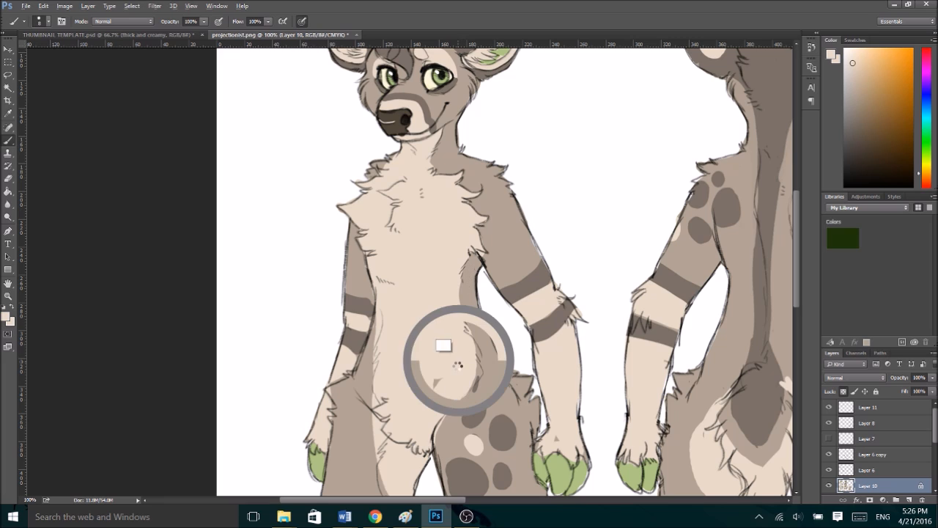
left_click_drag(472, 344, 476, 361)
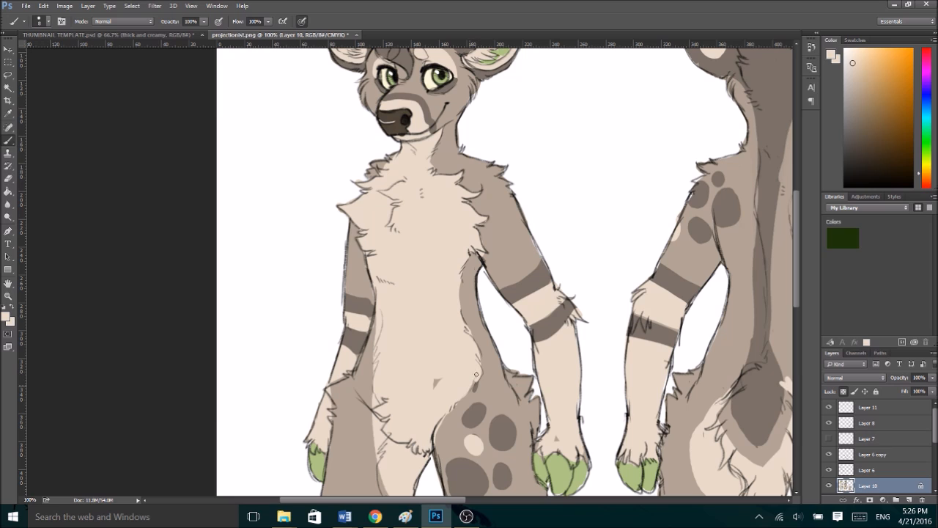
left_click(440, 436, "alt")
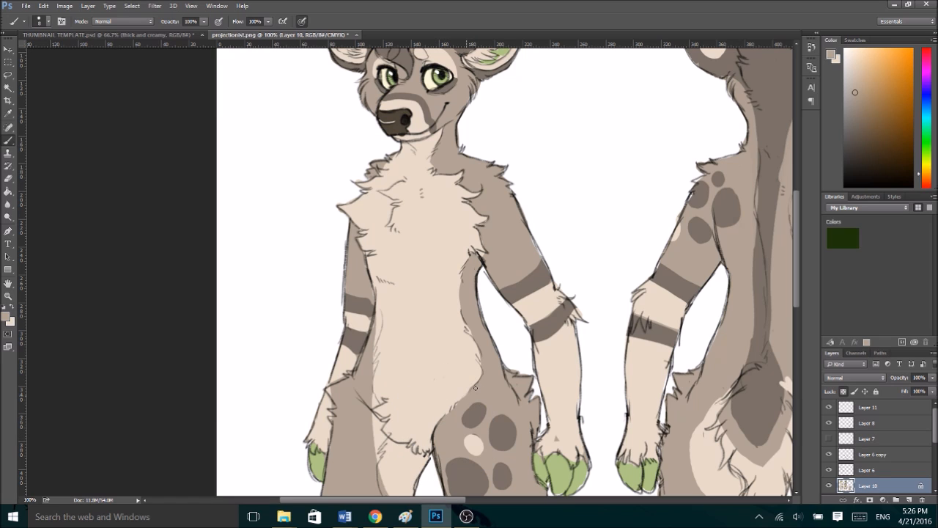
- Paint light brown along the front-view deer's left-hand waist, and clean up the fur colour around the hip and inner thigh
left_click(369, 338, "alt")
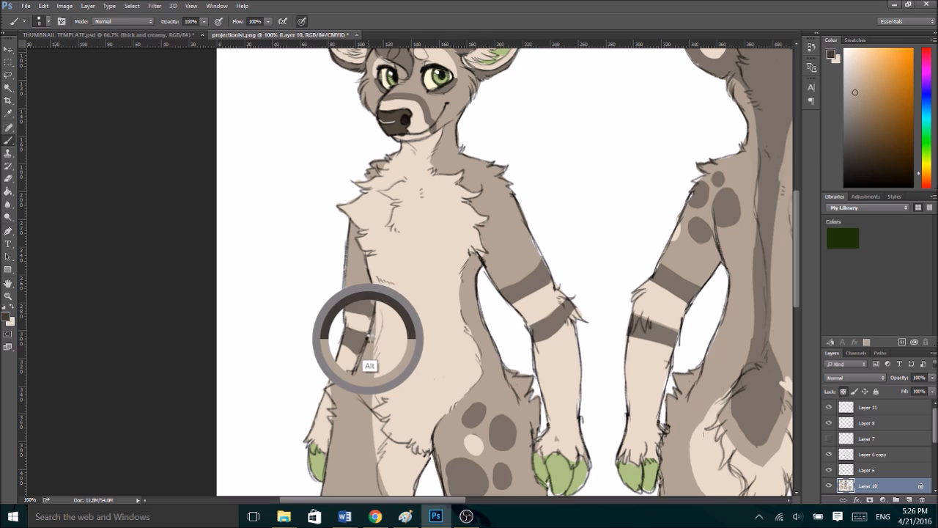
mouse_move(378, 302)
left_mouse_down()
mouse_move(368, 355)
mouse_move(379, 327)
left_mouse_up()
left_click(367, 356, "alt")
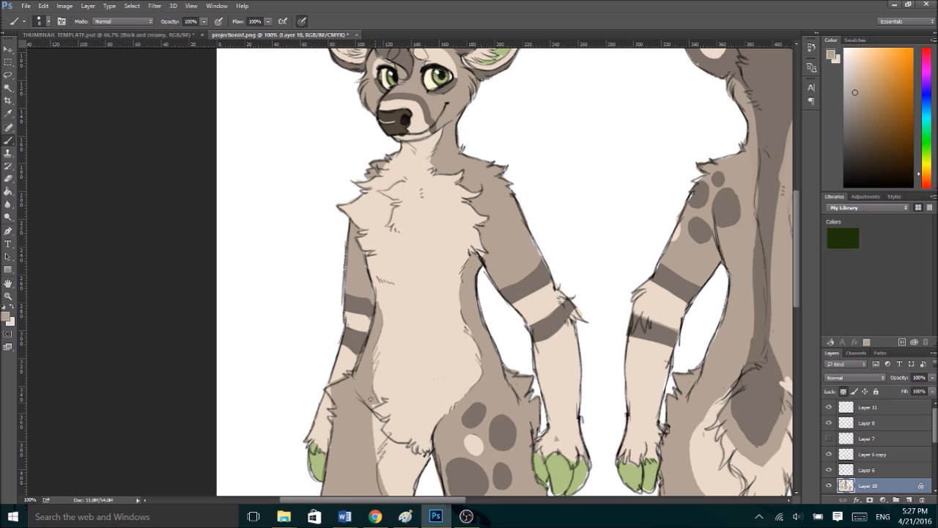
left_click(365, 446, "alt")
left_click_drag(381, 421, 377, 452)
left_click(339, 391, "alt")
- Smooth the edges of the two dark bands on the front-view deer's left-hand arm with dark brown and cream
left_click(353, 304, "alt")
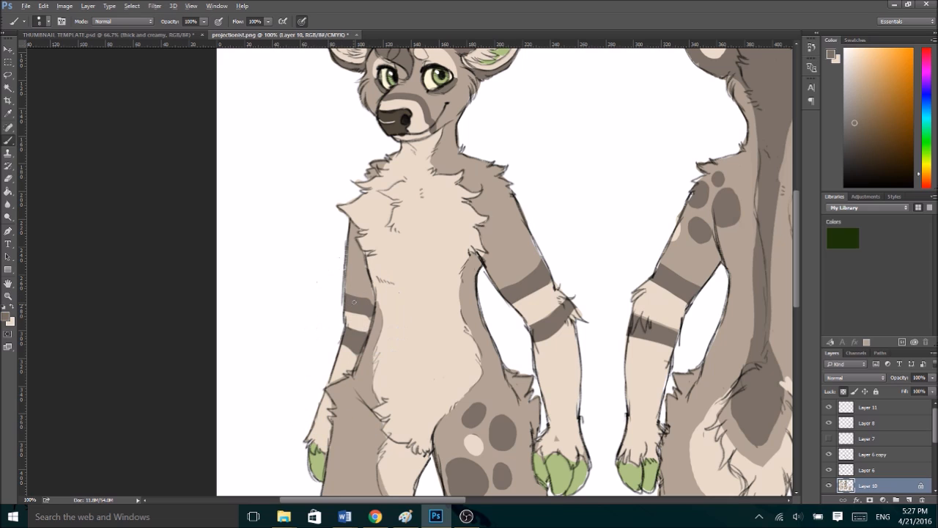
left_click(357, 317, "alt")
left_click(357, 306, "alt")
left_click(352, 337, "alt")
left_click(346, 357, "alt")
left_click_drag(346, 351, 348, 349)
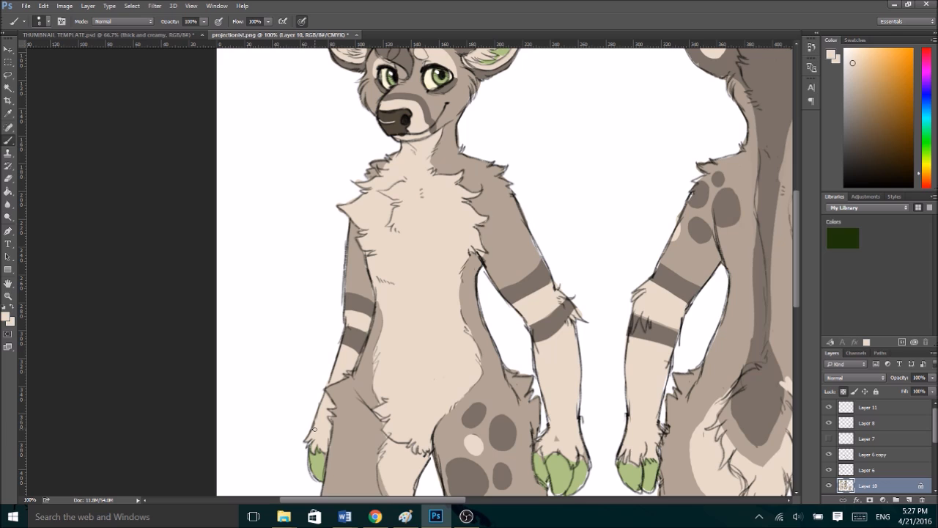
left_click(508, 277, "alt")
left_click(533, 277, "alt")
- Raise the top edges of both left-hand arm bands with dark brown, and trim beneath the lower band with cream
left_click(360, 319, "alt")
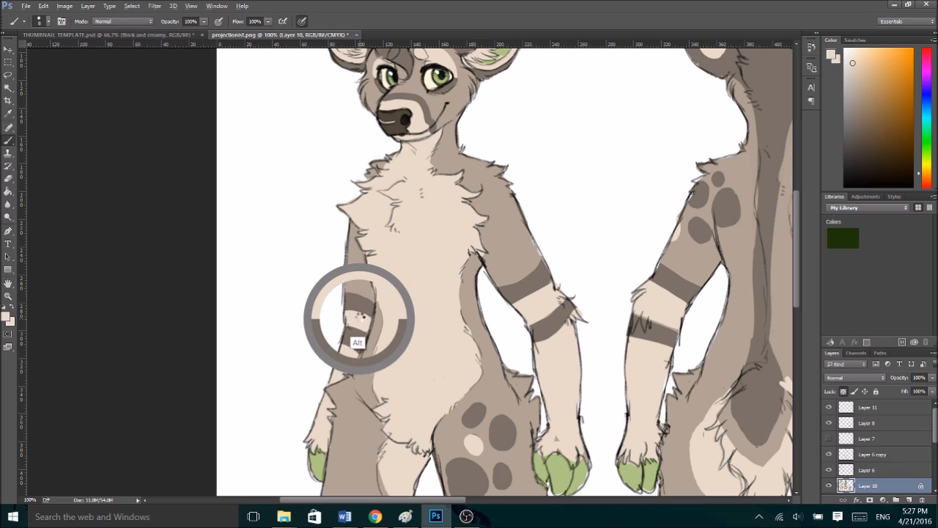
left_click(357, 301, "alt")
left_click_drag(357, 295, 351, 293)
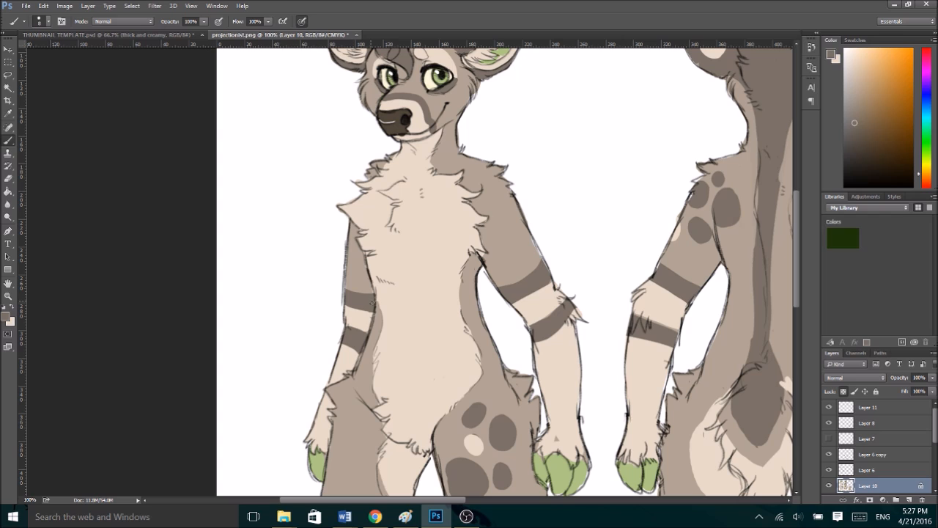
left_click(357, 334, "alt")
left_click_drag(357, 334, 349, 325)
left_click(345, 356, "alt")
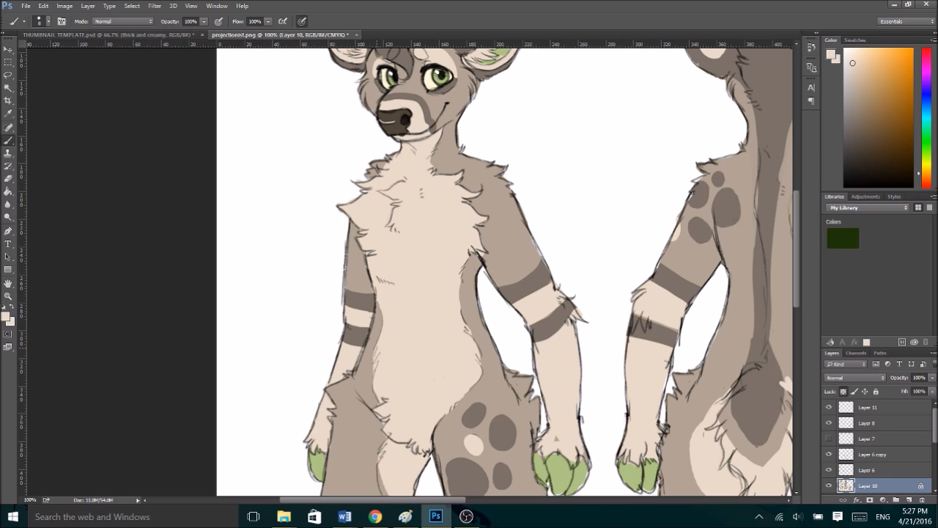
- Reshape the two dark bands on the front-view deer's right-hand arm with cream and dark brown, extending the lower band across the elbow tuft
left_click(517, 302, "alt")
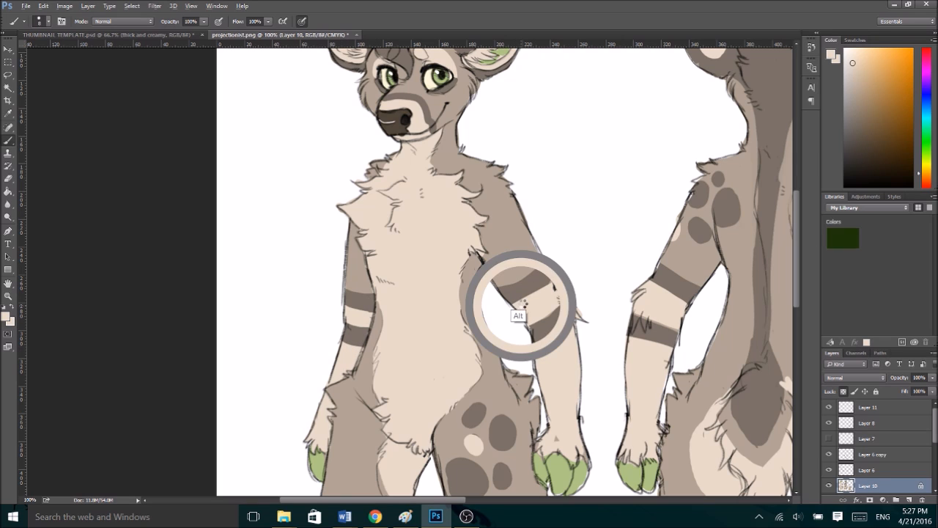
left_click(520, 293, "alt")
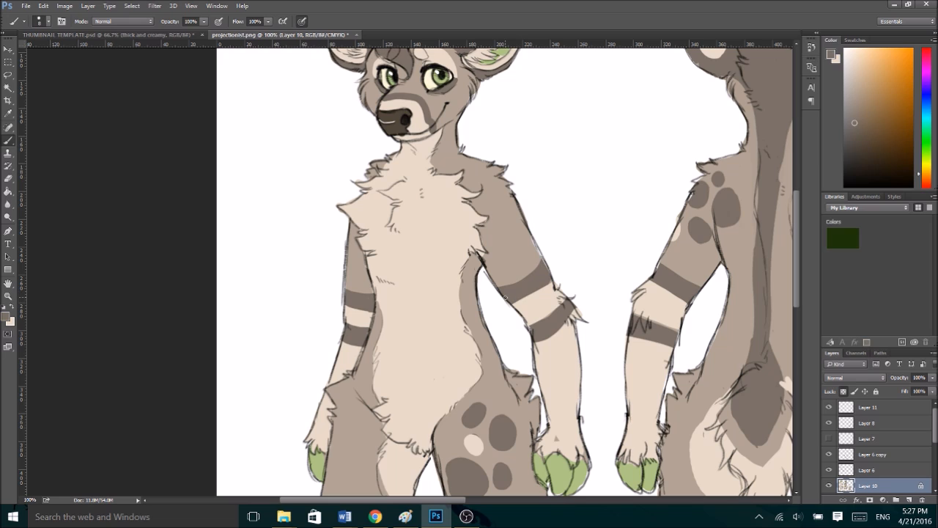
left_click(546, 314, "alt")
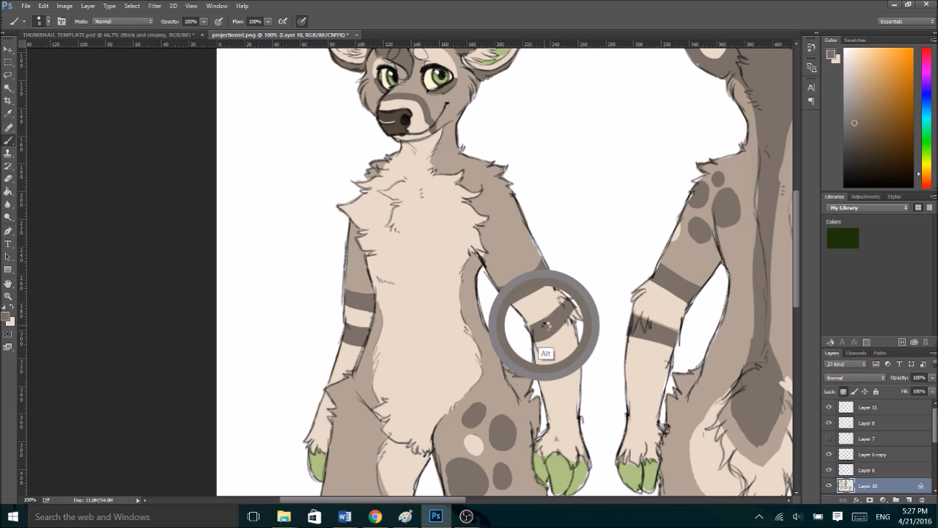
left_click_drag(522, 322, 572, 290)
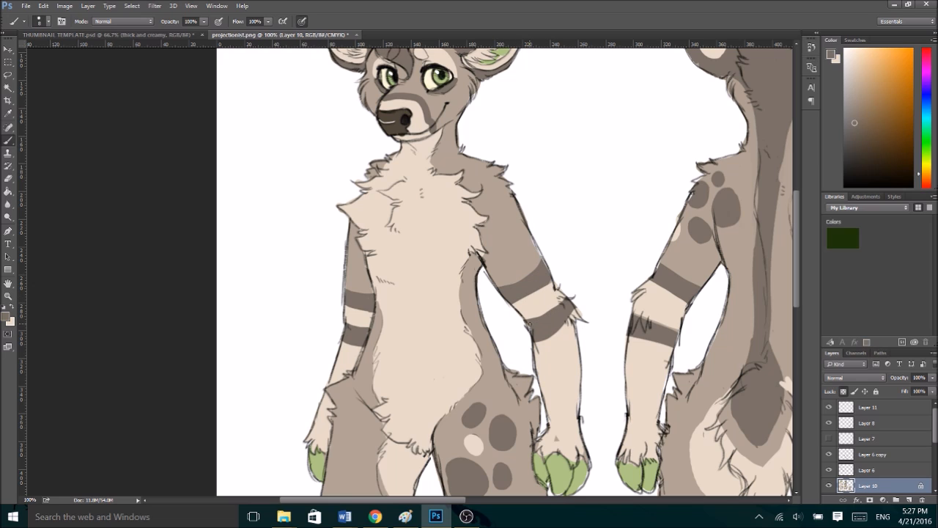
left_click(562, 349, "alt")
mouse_move(518, 335)
left_mouse_down()
mouse_move(579, 307)
mouse_move(535, 338)
left_mouse_up()
left_click(549, 318, "alt")
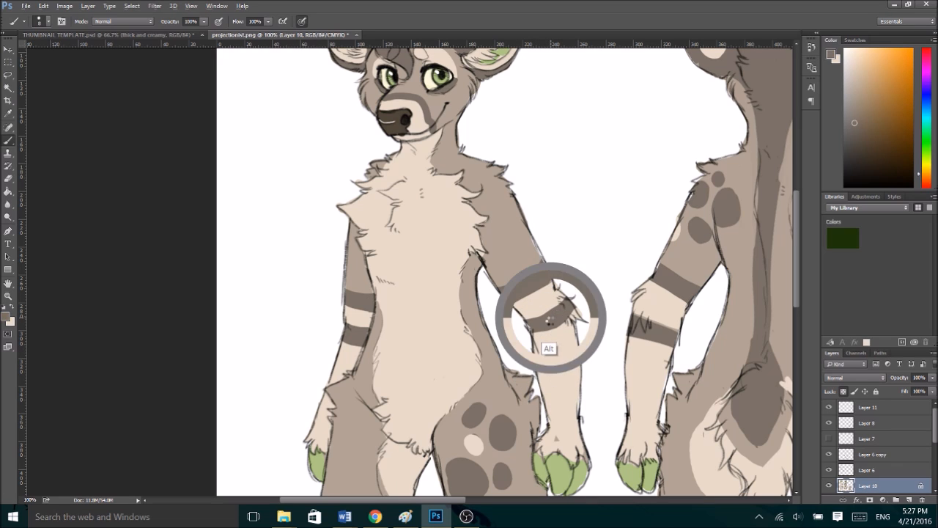
mouse_move(529, 331)
left_mouse_down()
mouse_move(564, 320)
mouse_move(524, 331)
mouse_move(554, 327)
mouse_move(578, 308)
left_mouse_up()
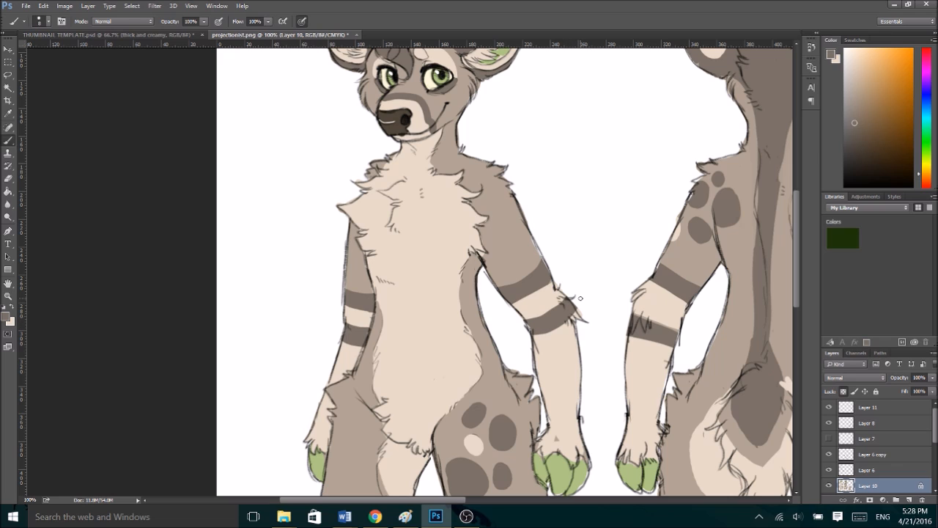
- Refine the cream patch on the front-view deer's left-hand inner thigh, and extend cream along the right-hand groin edge
left_click_drag(797, 244, 798, 277)
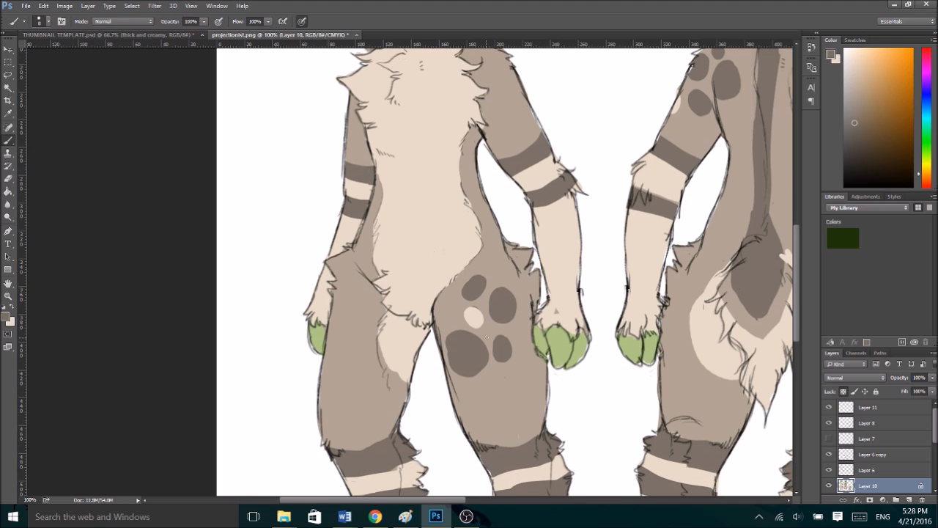
left_click(462, 350, "alt")
left_click(475, 311, "alt")
left_click(388, 342, "alt")
mouse_move(381, 339)
left_mouse_down()
mouse_move(387, 375)
mouse_move(407, 384)
left_mouse_up()
left_click_drag(460, 273, 437, 327)
left_click_drag(446, 289, 430, 316)
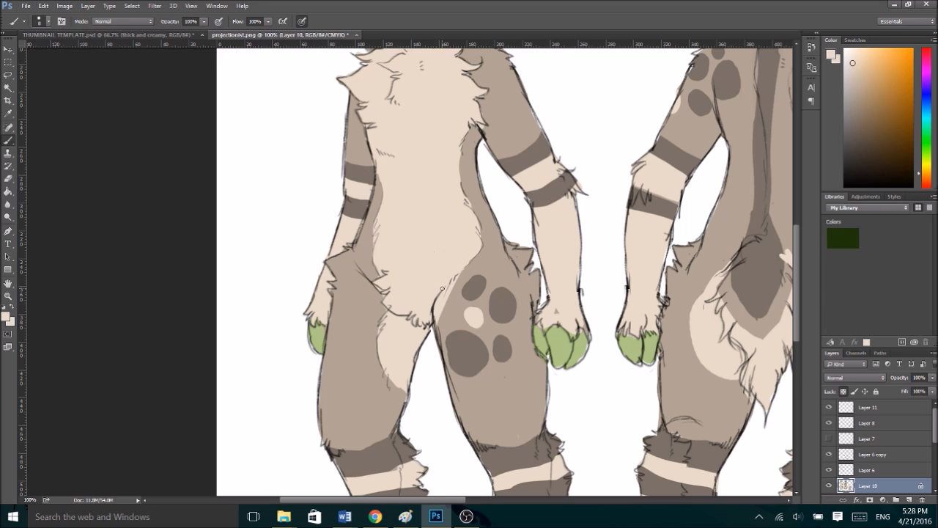
- Touch up the boundary between green hooves and cream fur on the front-view deer's right-hand hand
left_click(563, 332, "alt")
left_click(541, 336, "alt")
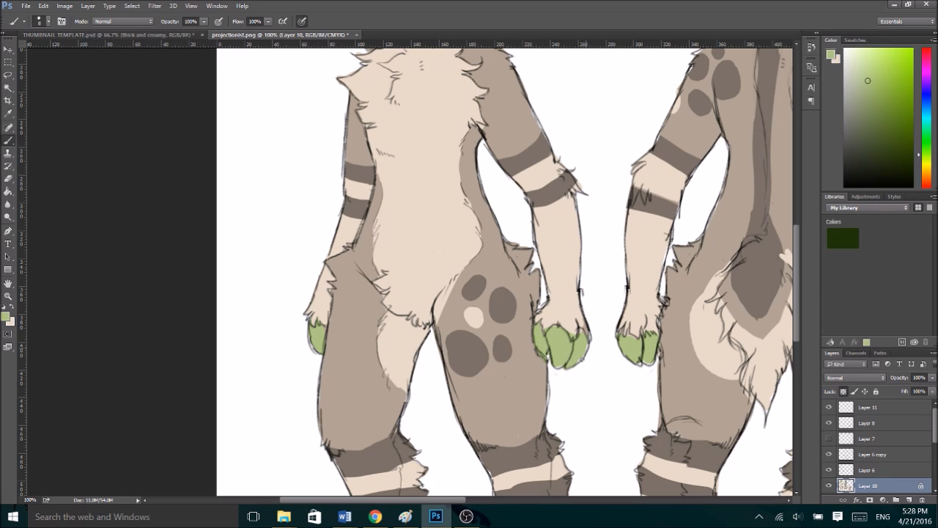
left_click(585, 323, "alt")
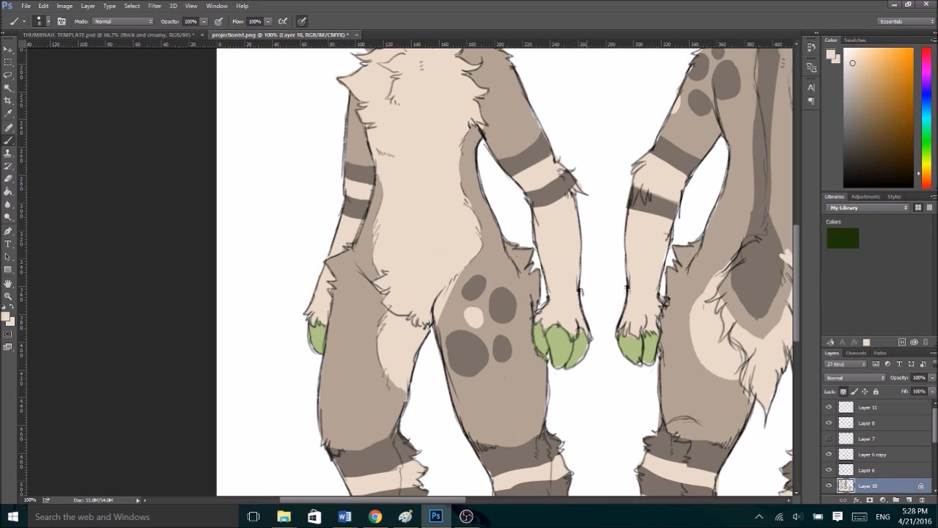
left_click(570, 326, "alt")
- Clean up the upper dark band below the front-view deer's left-hand knee with light brown and dark brown
scroll(797, 288, "down", 5)
left_click(339, 295, "alt")
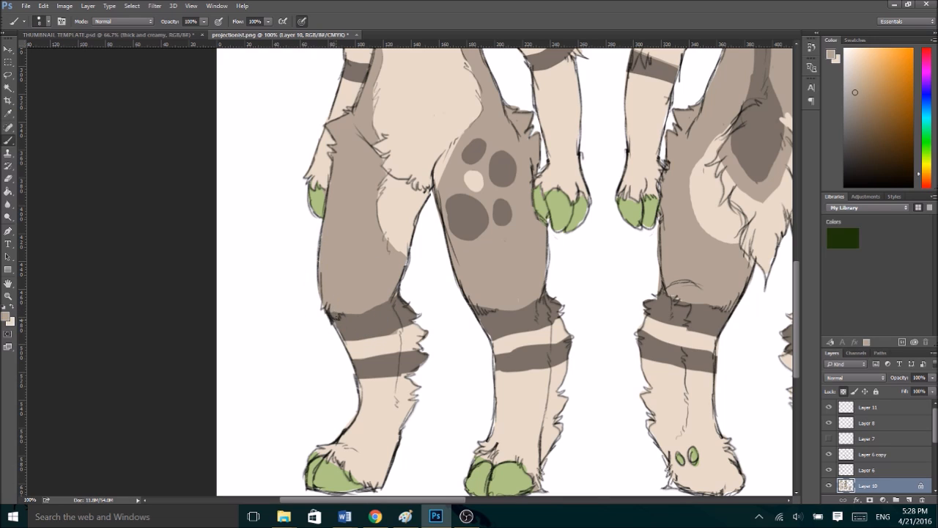
left_click(345, 323, "alt")
left_click(345, 310, "alt")
left_click(400, 334, "alt")
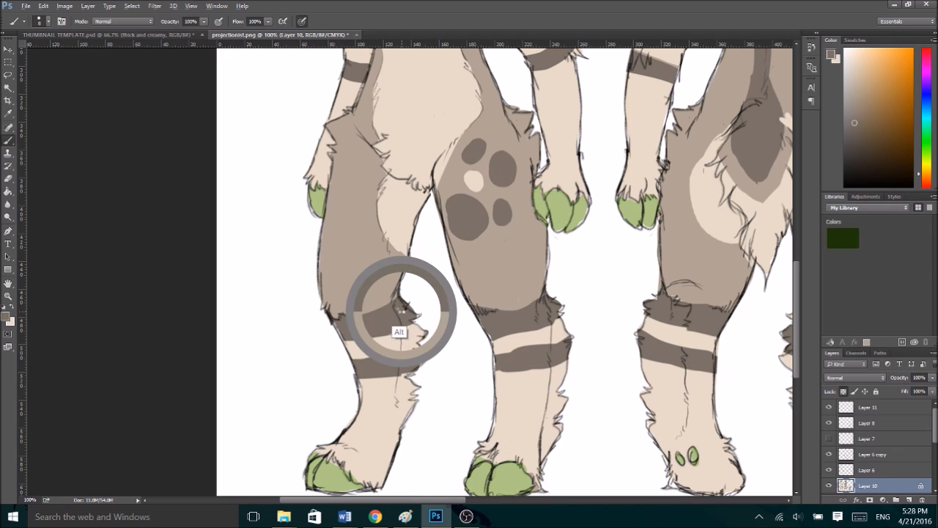
left_click(345, 336, "alt")
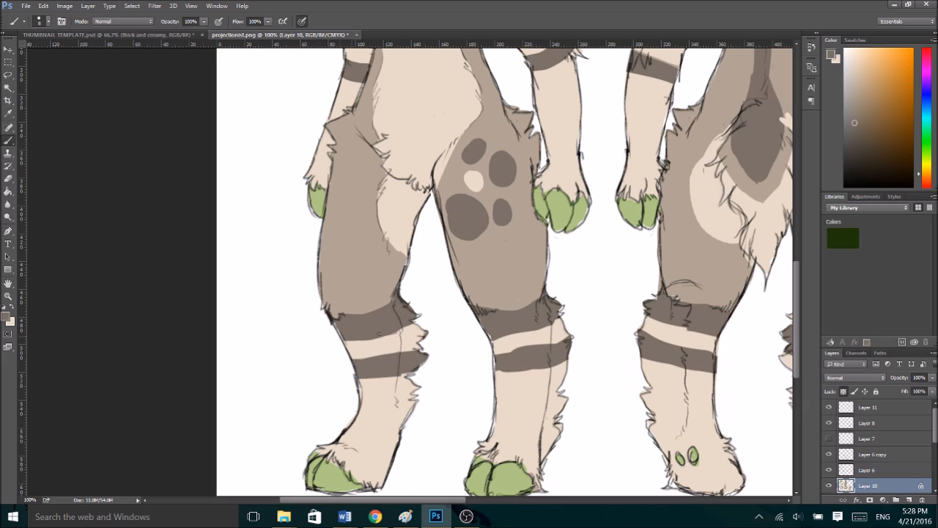
- Even out the top and bottom edges of the lower dark band on the front-view deer's left-hand leg
left_click(364, 371, "alt")
left_click(365, 345, "alt")
left_click_drag(353, 355, 419, 347)
left_click(358, 375, "alt")
mouse_move(356, 376)
left_mouse_down()
mouse_move(397, 376)
mouse_move(415, 361)
mouse_move(361, 373)
mouse_move(425, 363)
left_mouse_up()
- Smooth the dark bands and the cream stripe between them on the front-view deer's right-hand leg
left_click_drag(500, 335, 538, 334)
left_click(503, 343, "alt")
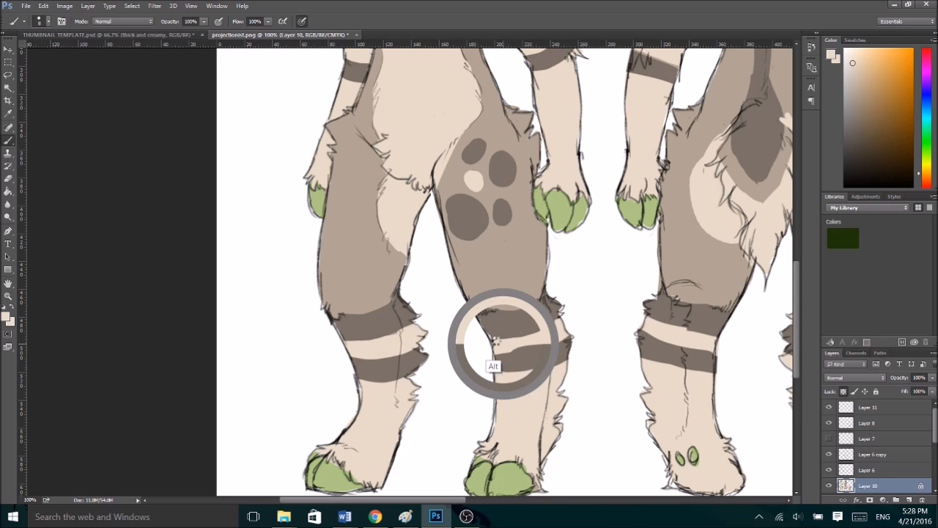
mouse_move(497, 336)
left_mouse_down()
mouse_move(542, 334)
mouse_move(492, 350)
left_mouse_up()
left_click(516, 360, "alt")
left_click(510, 340, "alt")
left_click_drag(489, 348, 549, 344)
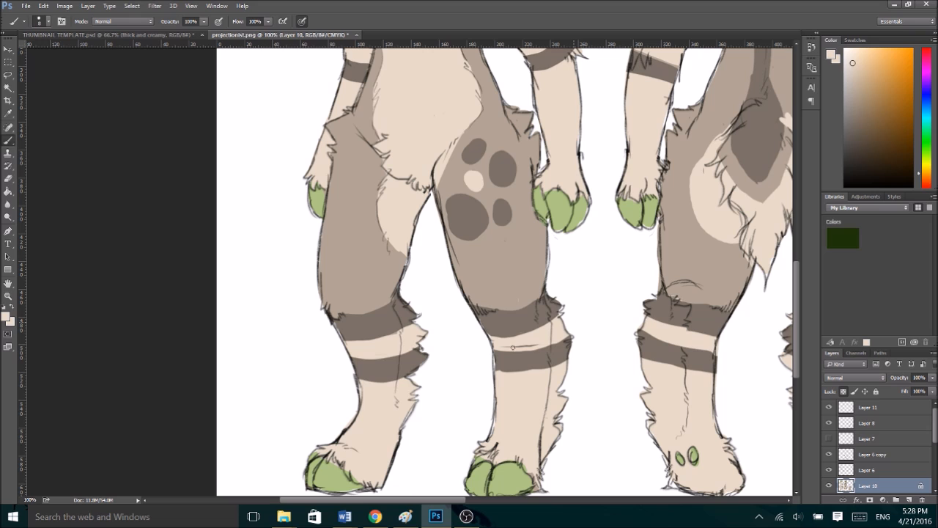
left_click(500, 365, "alt")
left_click_drag(531, 370, 570, 359)
- Touch up the green hooves and surrounding cream fur on both of the front-view deer's feet
left_click_drag(797, 313, 797, 326)
left_click(364, 407, "alt")
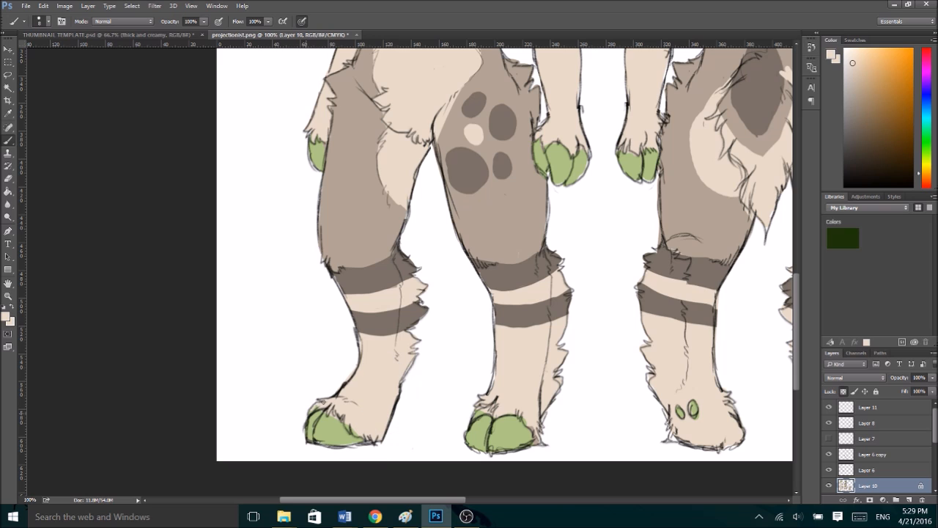
left_click(334, 422, "alt")
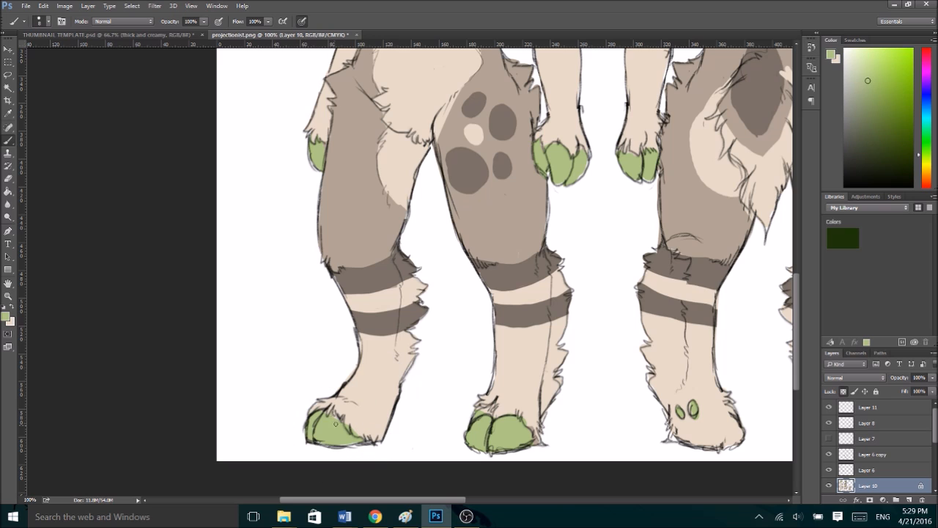
left_click(363, 420, "alt")
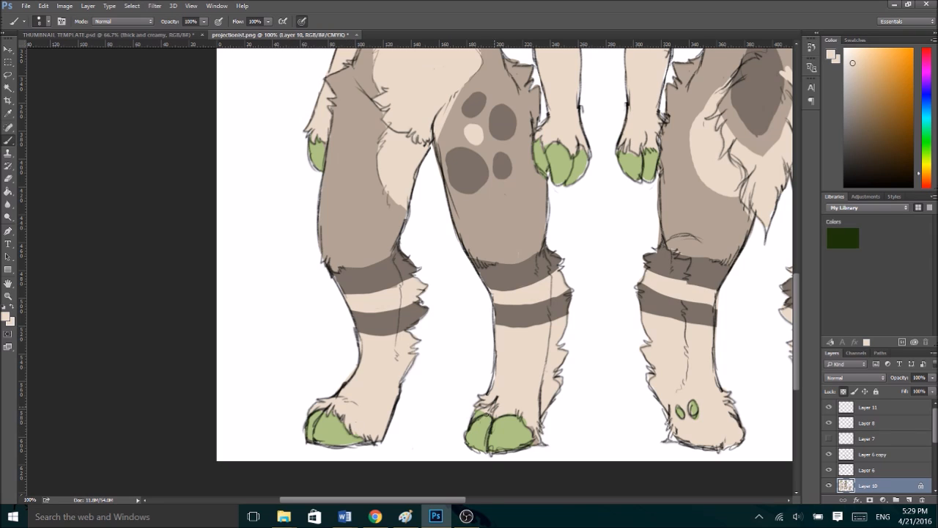
left_click(487, 407, "alt")
left_click_drag(477, 415, 484, 411)
scroll(797, 282, "up", 5)
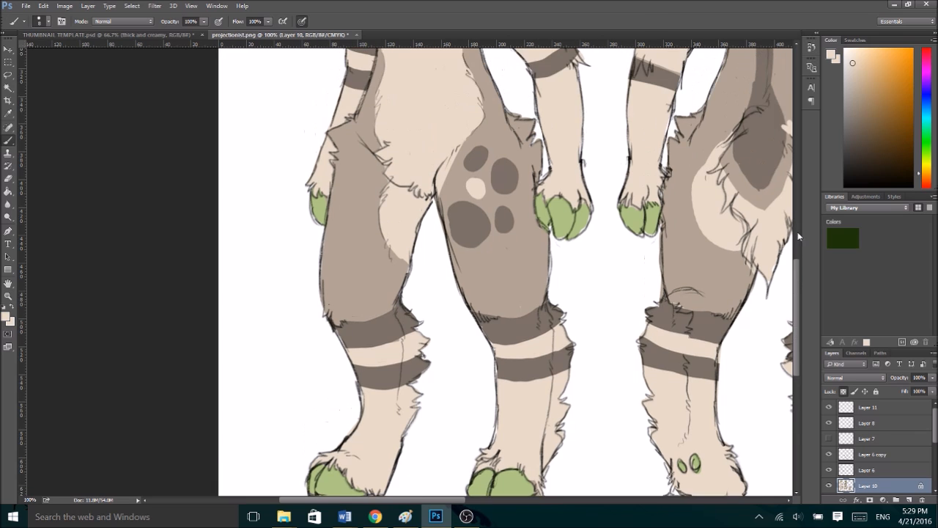
scroll(795, 211, "up", 10)
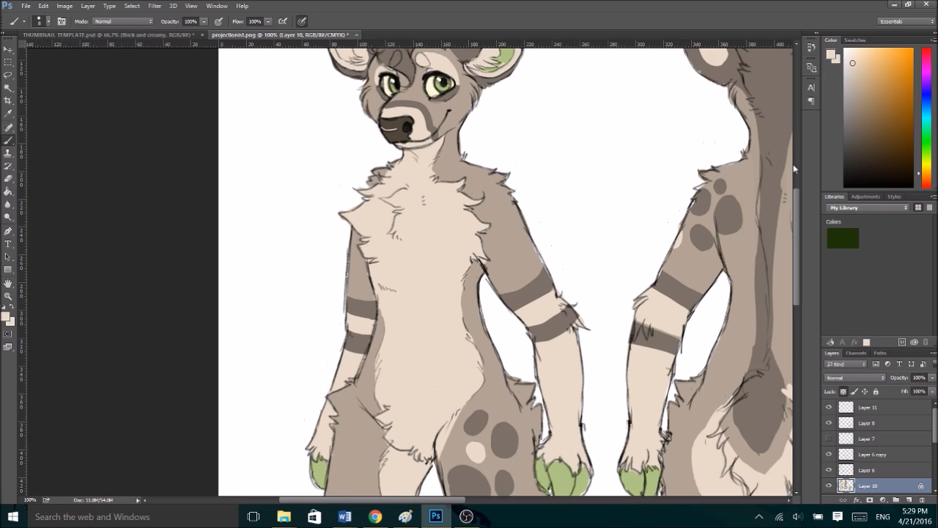
- Try a cluster of cream freckles on the front-view deer's cheek below the right-hand eye
scroll(801, 167, "up", 5)
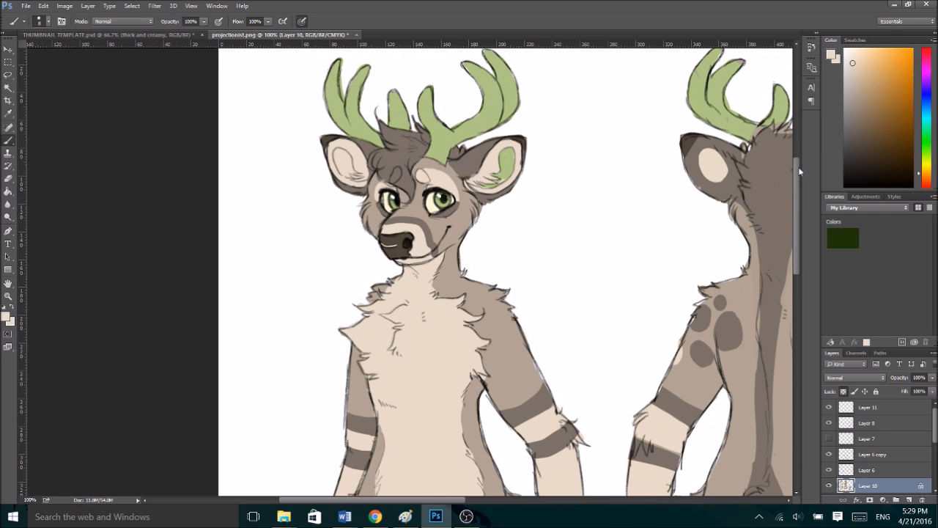
scroll(800, 170, "up", 1)
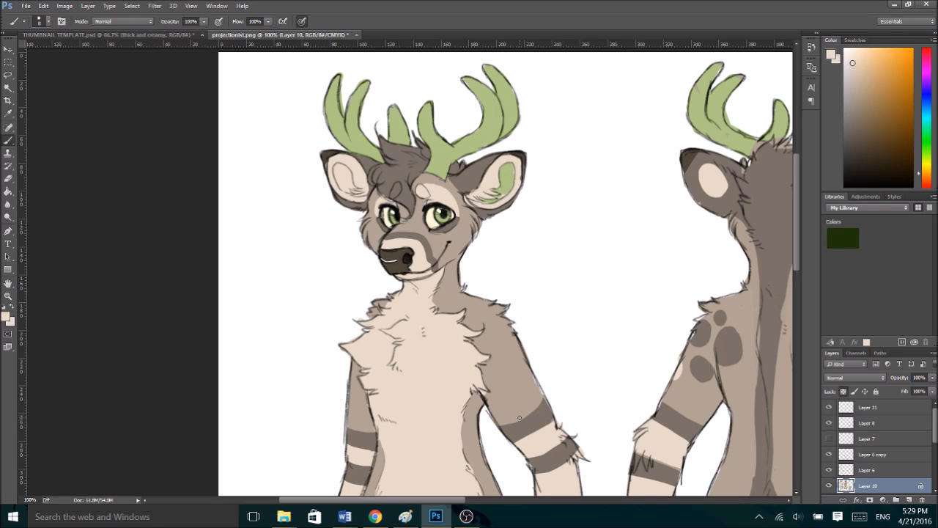
key("ctrl+plus")
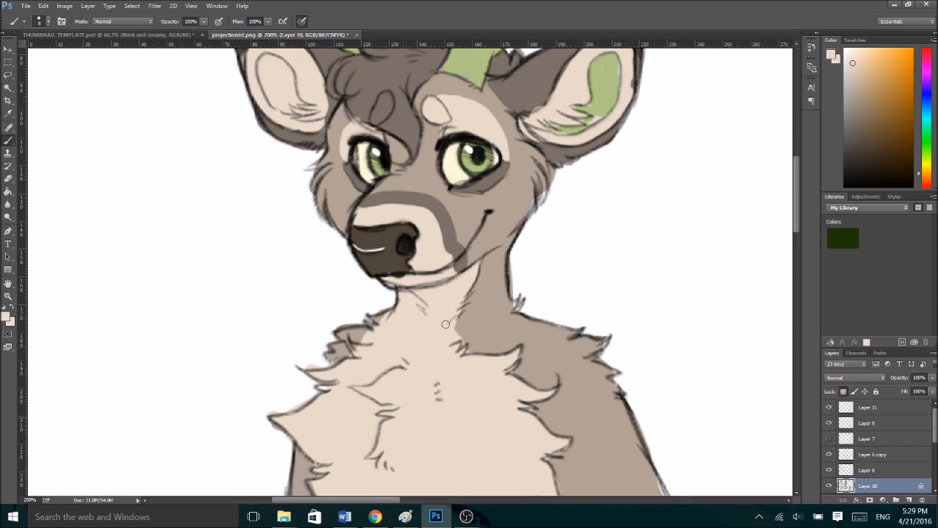
left_click(446, 300, "alt")
left_click(476, 203)
left_click(494, 200)
left_click(505, 188)
left_click(510, 202)
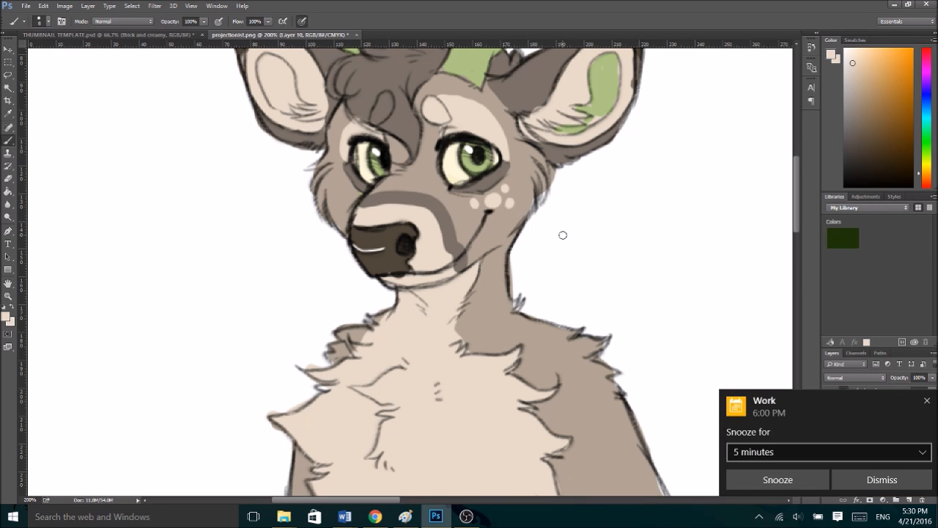
- Paint over the dark shading below both of the front-view deer's eyes with the light brown fur colour
left_click(519, 165, "alt")
mouse_move(513, 163)
left_mouse_down()
mouse_move(463, 190)
mouse_move(477, 204)
mouse_move(505, 192)
left_mouse_up()
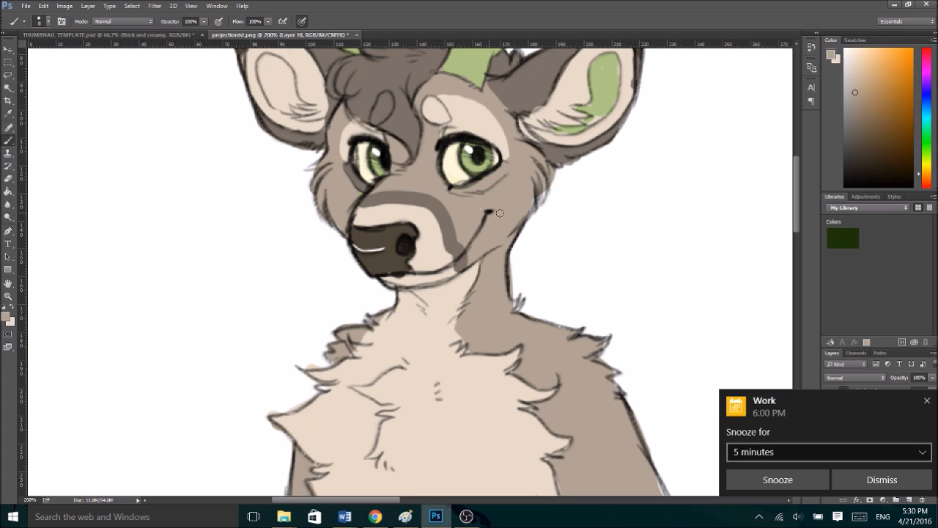
mouse_move(340, 163)
left_mouse_down()
mouse_move(362, 187)
mouse_move(357, 195)
left_mouse_up()
- Dot a cluster of dark brown freckles on the front-view deer's cheek below the right-hand eye
left_click(398, 200, "alt")
left_click_drag(479, 194, 482, 191)
left_click(488, 188)
left_click(495, 181)
left_click(504, 173)
left_click(506, 183)
key("ctrl+alt+z")
key("ctrl+alt+z")
key("ctrl+alt+z")
left_click(496, 195)
left_click(498, 177)
left_click(508, 186)
- Add matching dark brown freckles to the front-view deer's cheek below the left-hand eye
left_click(355, 190)
left_click(340, 176)
left_click(343, 189)
left_click(346, 204)
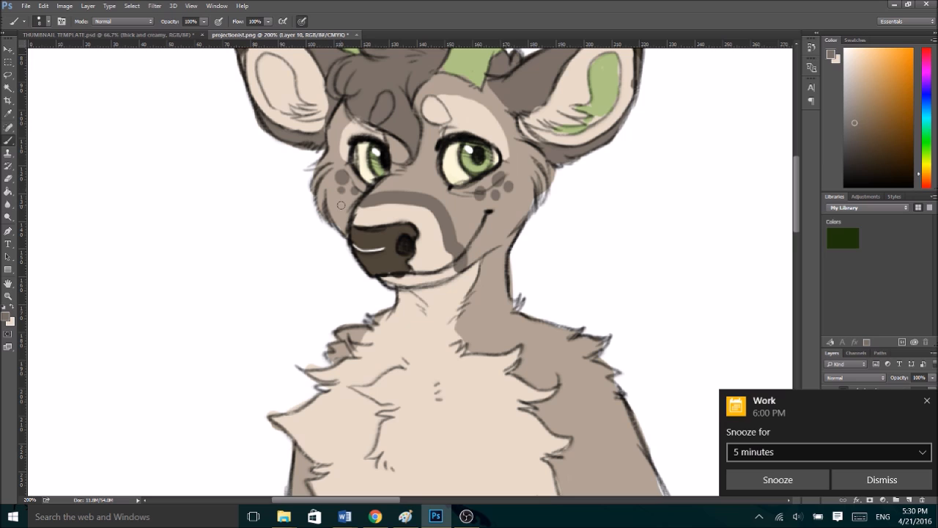
- Dismiss the work reminder and touch up the back-view deer's left-hand antler in its own light green
key("ctrl+minus")
key("ctrl+minus")
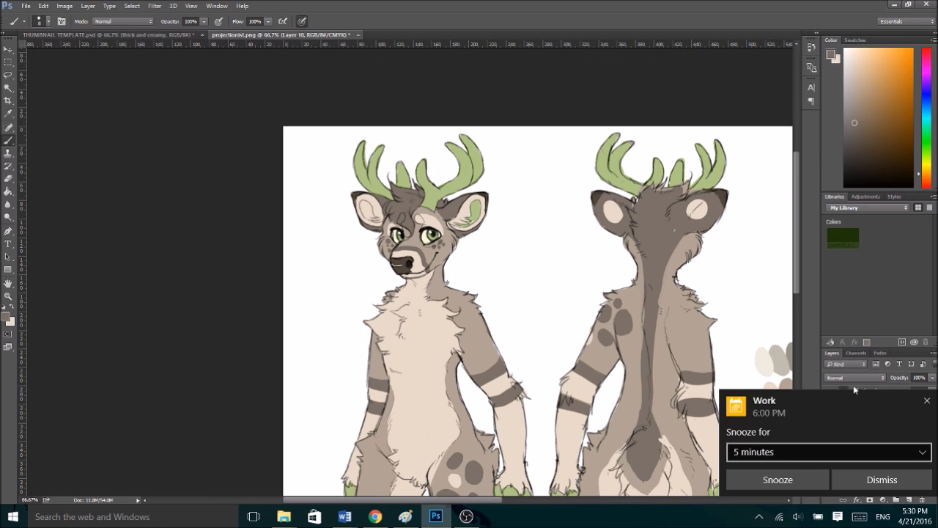
left_click(882, 479)
mouse_move(797, 189)
left_mouse_down()
mouse_move(798, 262)
mouse_move(794, 179)
left_mouse_up()
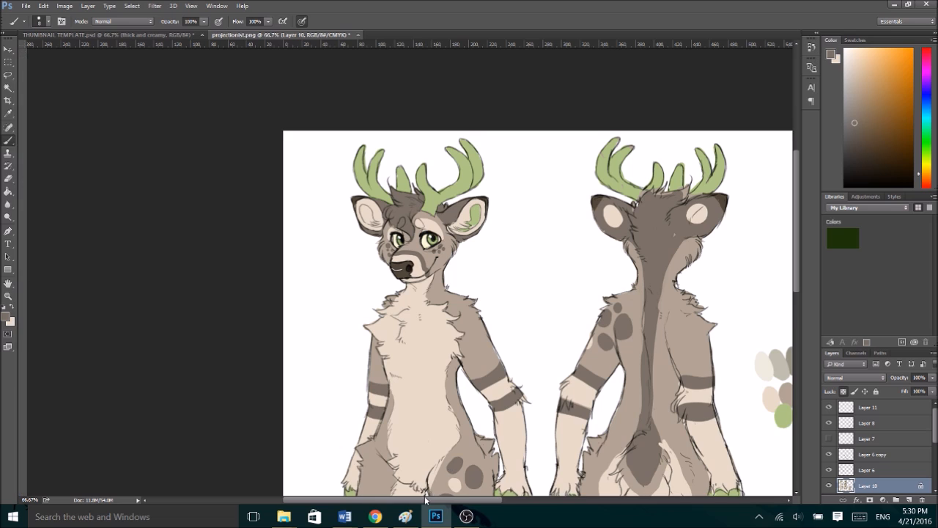
left_click_drag(444, 502, 489, 502)
key("ctrl+plus")
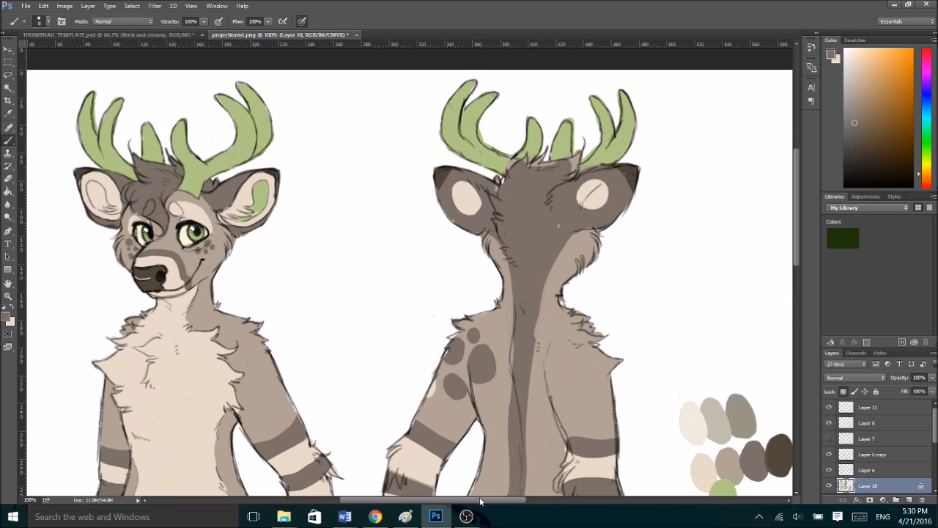
left_click(467, 149, "alt")
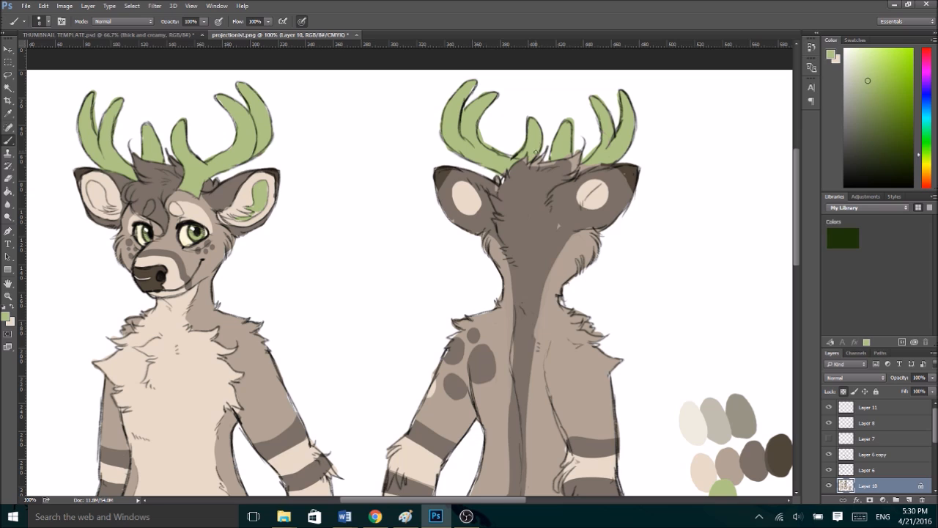
- Fill the hair tufts and ear edges on the back-view deer's head with dark brown and clean up the green antler bases
left_click(487, 209, "alt")
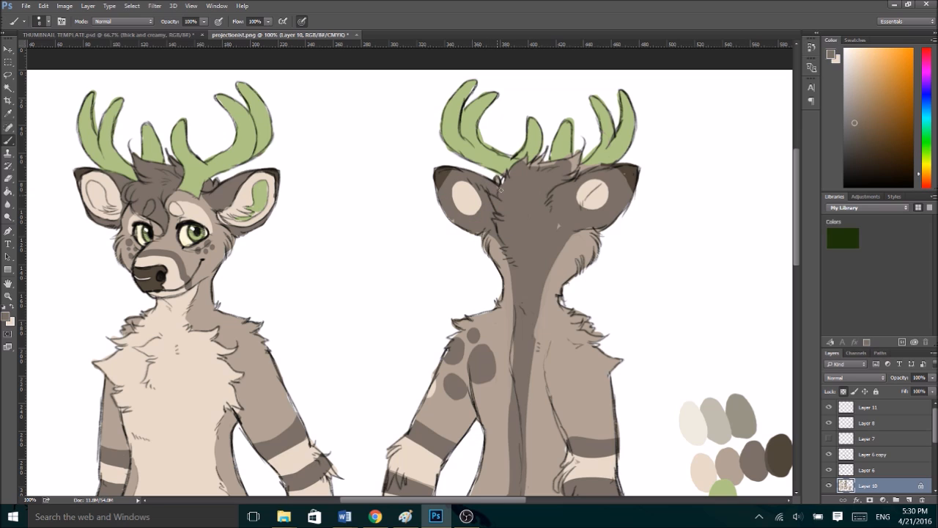
mouse_move(474, 186)
left_mouse_down()
mouse_move(456, 208)
mouse_move(471, 197)
left_mouse_up()
left_click(461, 191, "alt")
left_click(551, 218, "alt")
left_click_drag(529, 154, 550, 167)
key("alt")
left_click(564, 140, "alt")
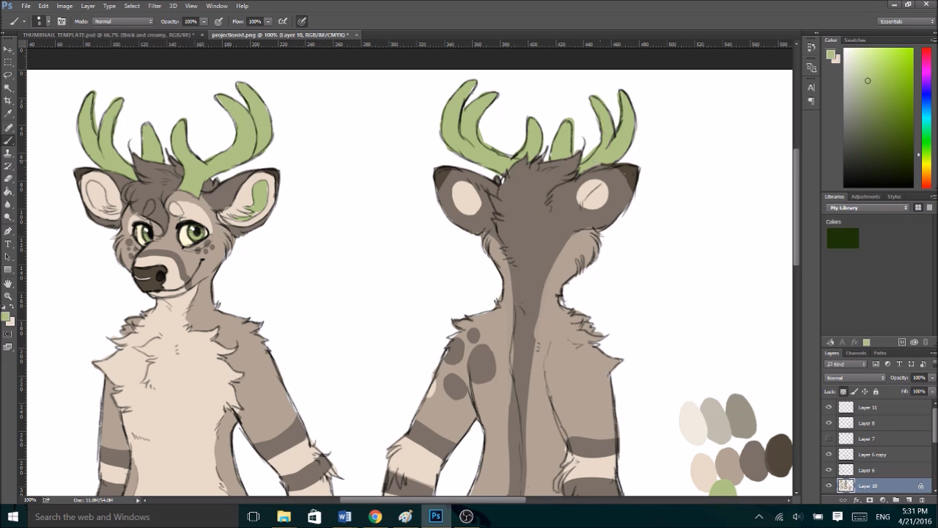
- Touch up the dark spots on the back-view deer's left-hand shoulder, erase stray paint around the outline, and lock Layer 10's transparent pixels
left_click_drag(795, 188, 758, 225)
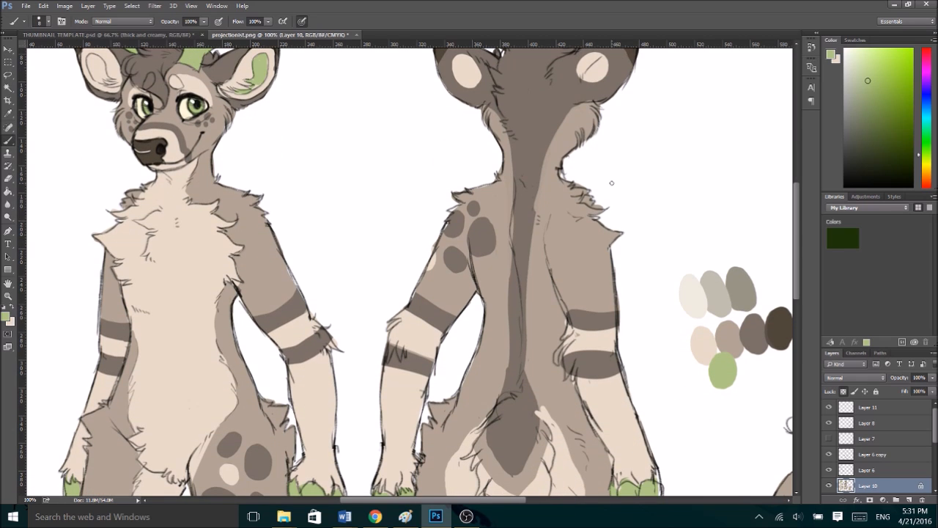
left_click(448, 223, "alt")
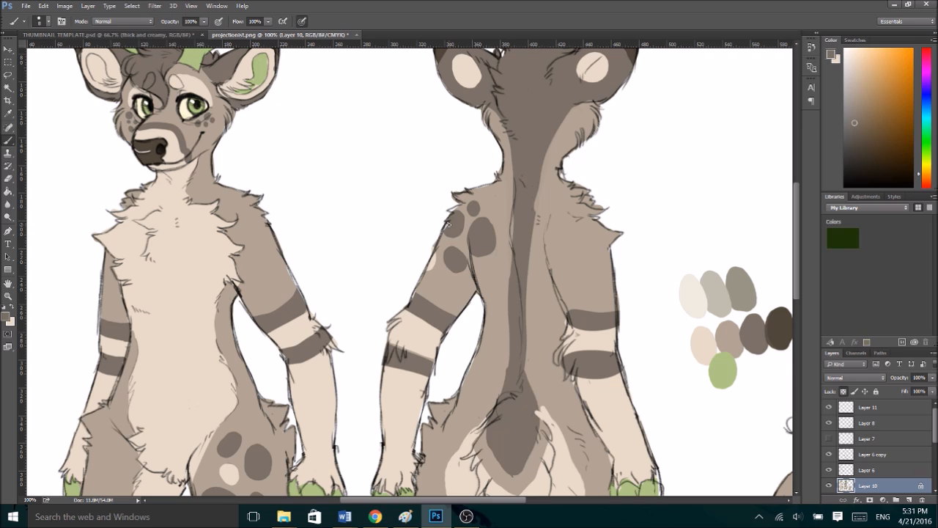
left_click(485, 195, "alt")
left_click(447, 226, "alt")
key("e")
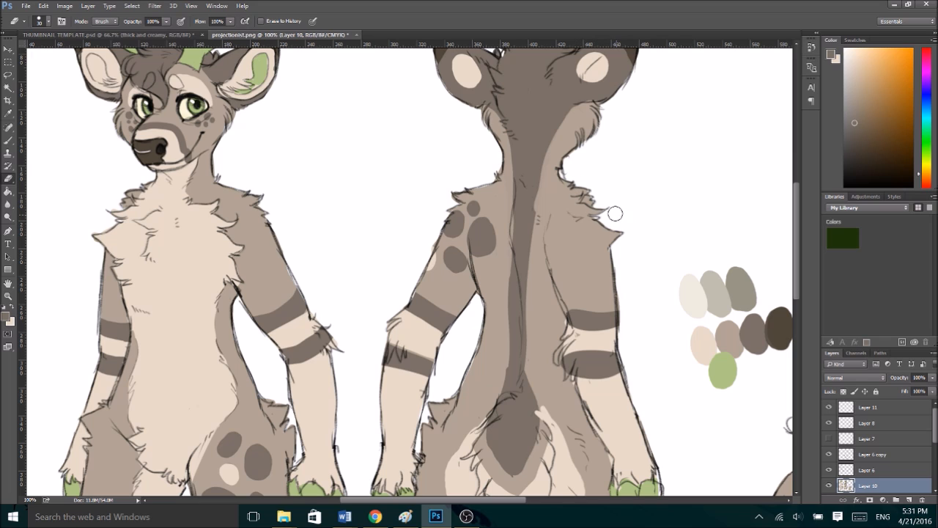
left_click(843, 392)
- Even out the two dark bands and the cream stripe on the back-view deer's left-hand arm
scroll(470, 264, "down", 3)
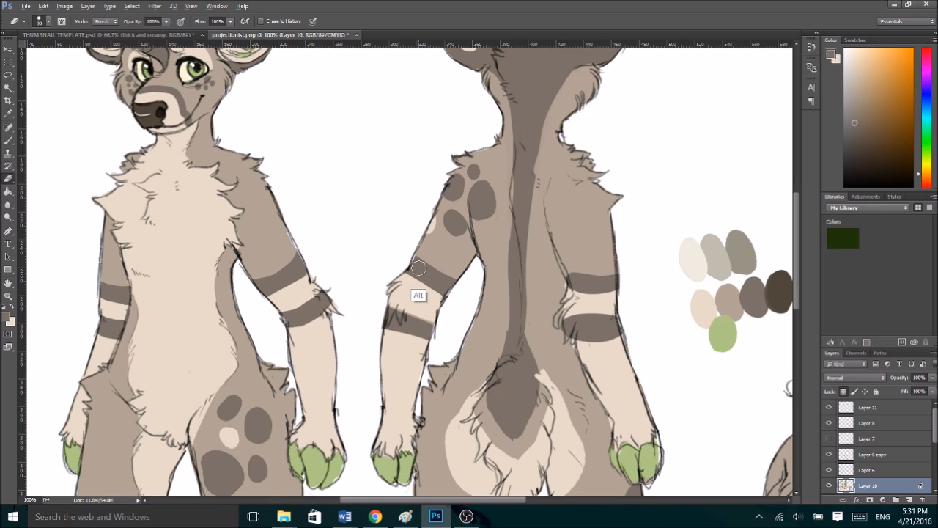
key("b")
left_click(431, 272, "alt")
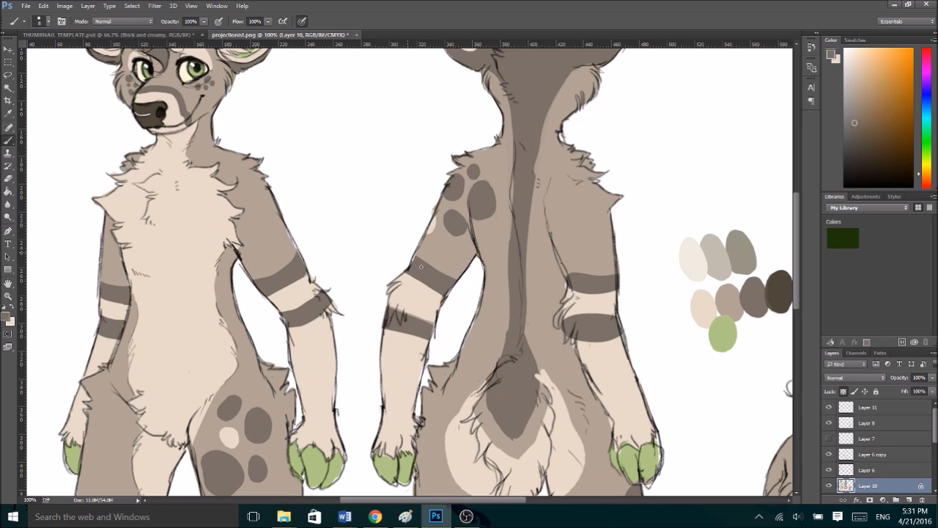
left_click(408, 309, "alt")
left_click(421, 325, "alt")
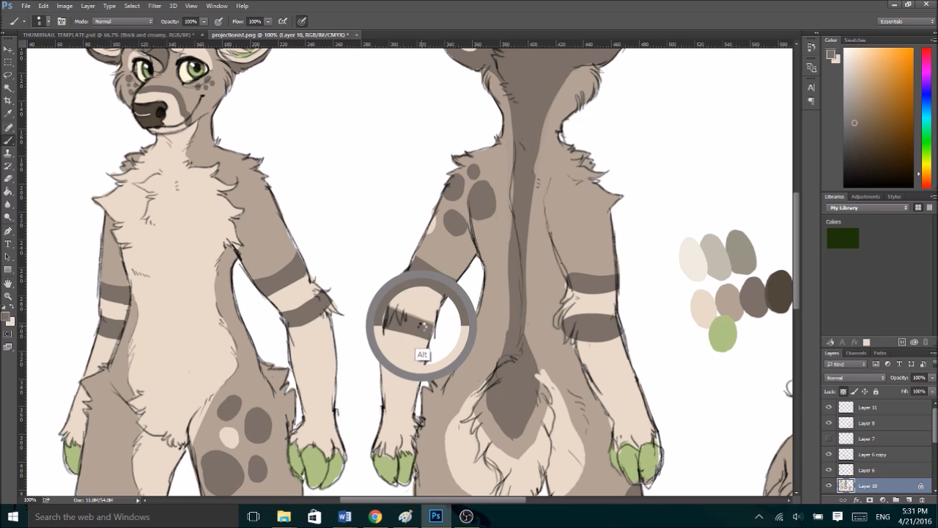
mouse_move(390, 299)
left_mouse_down()
mouse_move(443, 327)
mouse_move(412, 269)
mouse_move(457, 297)
mouse_move(400, 261)
mouse_move(445, 298)
left_mouse_up()
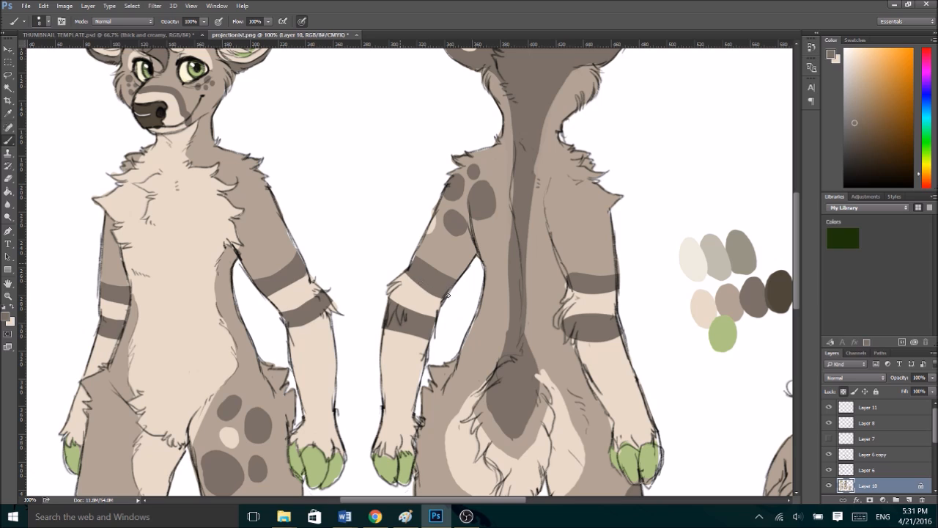
left_click(442, 251, "alt")
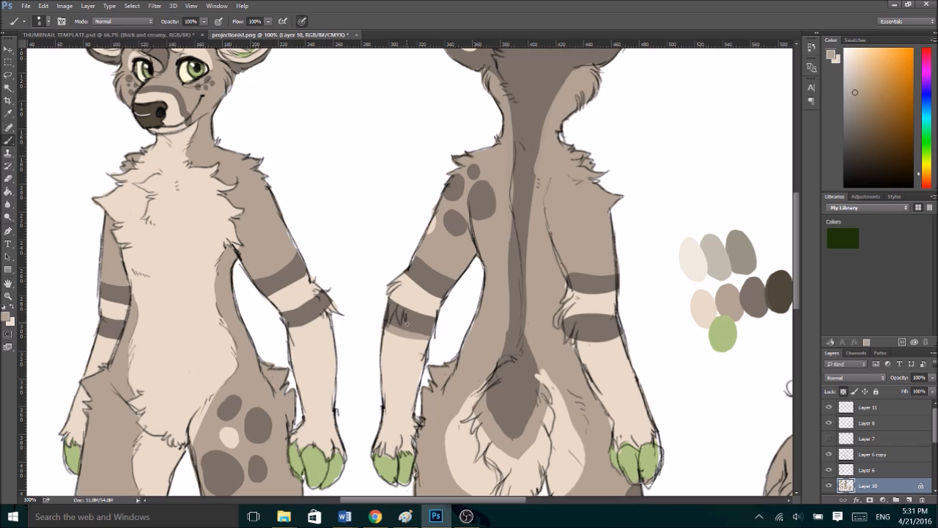
key("ctrl+z")
left_click(402, 344, "alt")
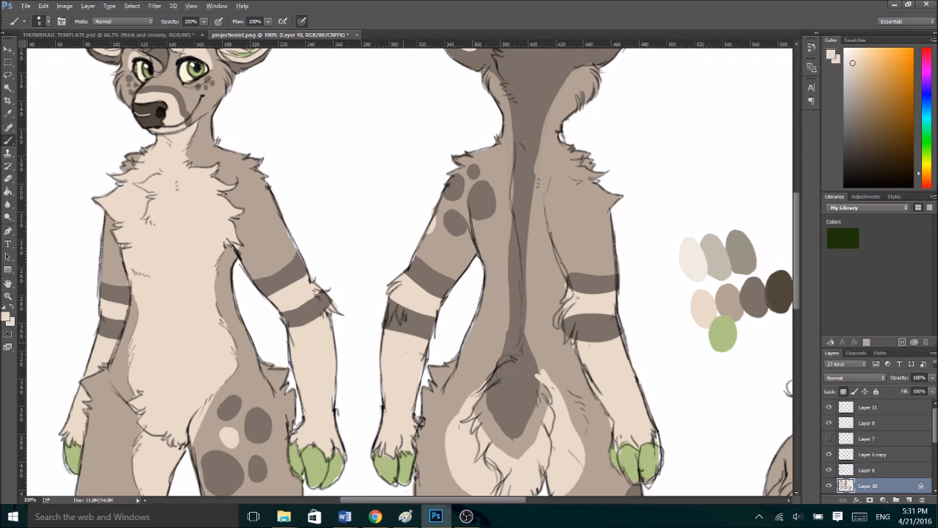
- Reshape the upper dark band on the back-view deer's right-hand arm with light brown above and dark brown below
left_click(579, 271, "alt")
left_click_drag(567, 278, 607, 278)
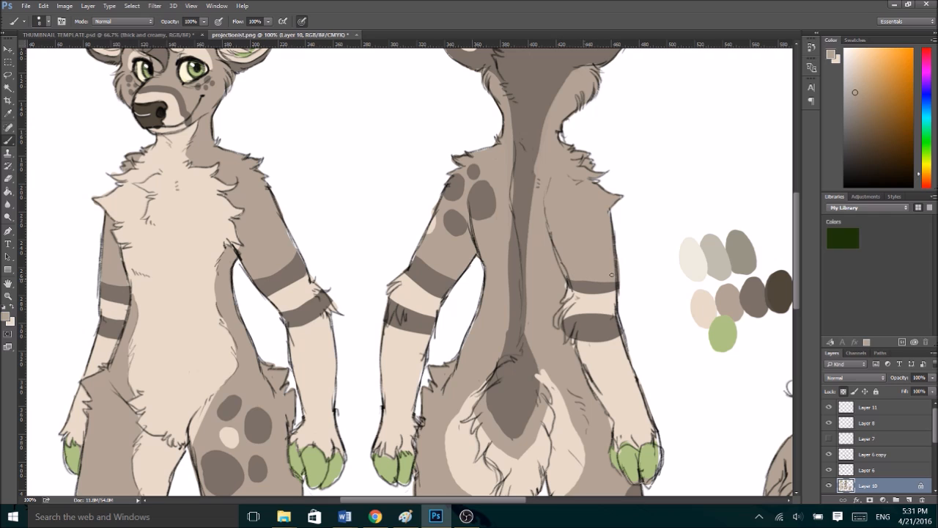
left_click(576, 295, "alt")
mouse_move(566, 297)
left_mouse_down()
mouse_move(619, 295)
mouse_move(608, 290)
left_mouse_up()
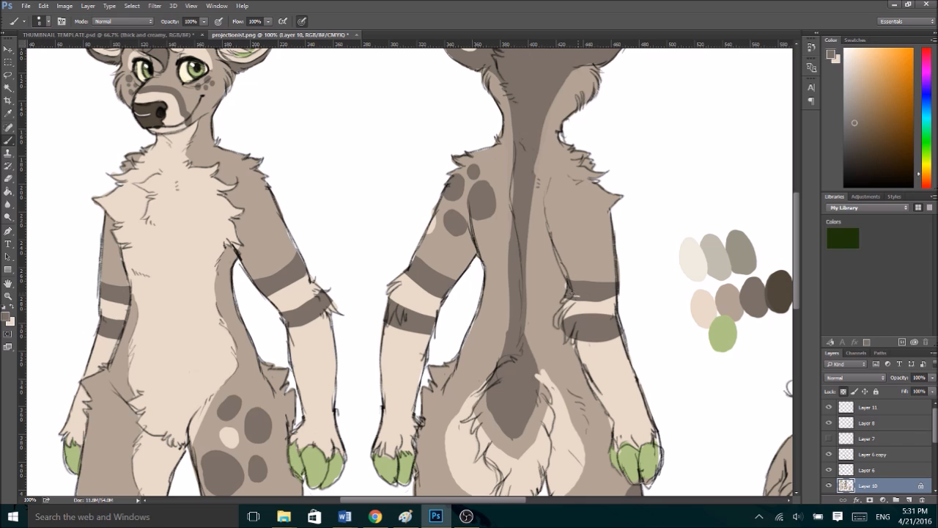
- Fill the elbow fur on the back-view deer's right-hand arm with cream and tidy the edges of the lower dark band
left_click(577, 301, "alt")
left_click_drag(566, 324, 557, 309)
left_click(586, 312, "alt")
mouse_move(565, 318)
left_mouse_down()
mouse_move(602, 315)
mouse_move(576, 314)
left_mouse_up()
left_click(589, 330, "alt")
left_click(592, 377, "alt")
mouse_move(581, 341)
left_mouse_down()
mouse_move(619, 339)
mouse_move(569, 341)
left_mouse_up()
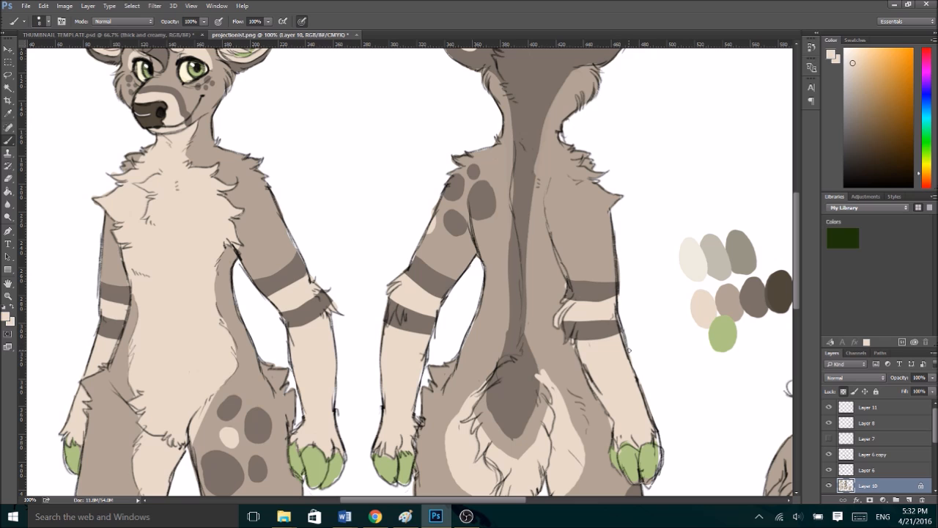
left_click(585, 331, "alt")
- Refine the edges of the dark spine stripe along the back-view deer's upper back using dark and light brown
left_click_drag(797, 252, 799, 293)
left_click(556, 147, "alt")
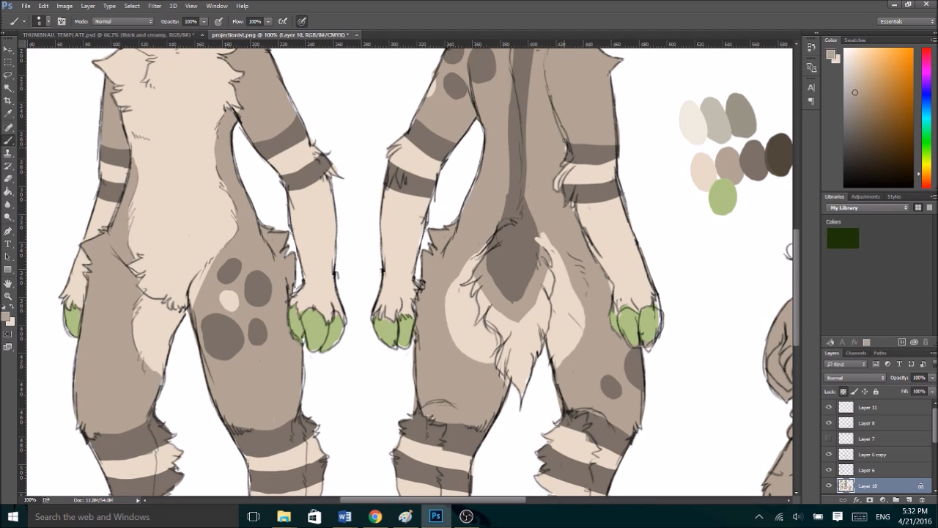
left_click(525, 233, "alt")
left_click(519, 239, "alt")
left_click_drag(795, 249, 793, 198)
left_click(523, 134, "alt")
mouse_move(513, 158)
left_mouse_down()
mouse_move(513, 202)
mouse_move(514, 121)
mouse_move(512, 248)
left_mouse_up()
left_click_drag(508, 200, 509, 248)
left_click(555, 147, "alt")
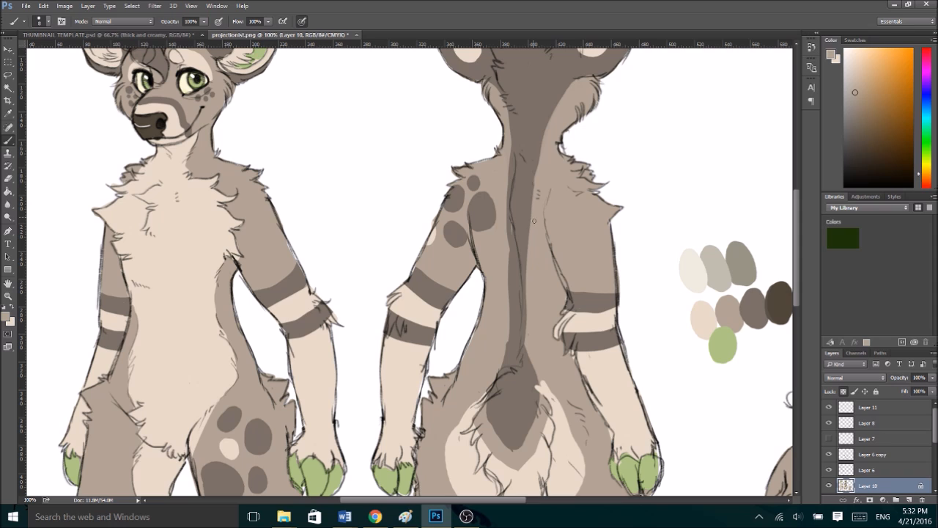
mouse_move(534, 147)
left_mouse_down()
mouse_move(531, 256)
mouse_move(534, 171)
left_mouse_up()
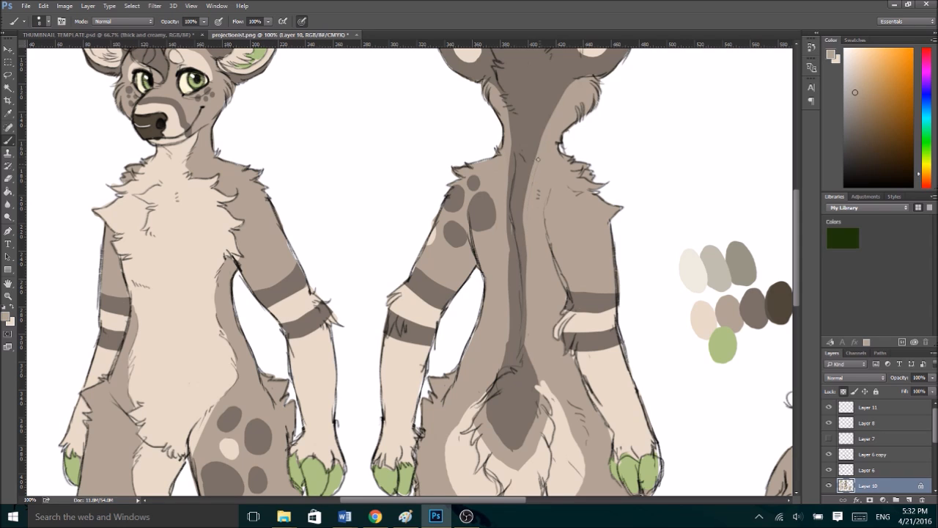
- Smooth the dark brown spine stripe from the back-view deer's mid back down to the tail base
left_click(517, 199, "alt")
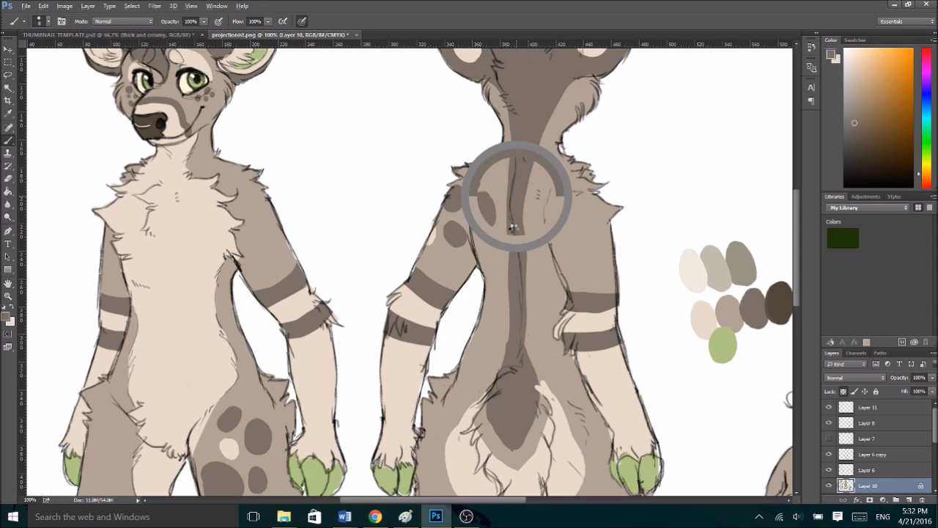
left_click(504, 214, "alt")
left_click_drag(508, 196, 510, 245)
left_click_drag(513, 287, 502, 349)
left_click_drag(508, 284, 510, 310)
left_click(519, 224, "alt")
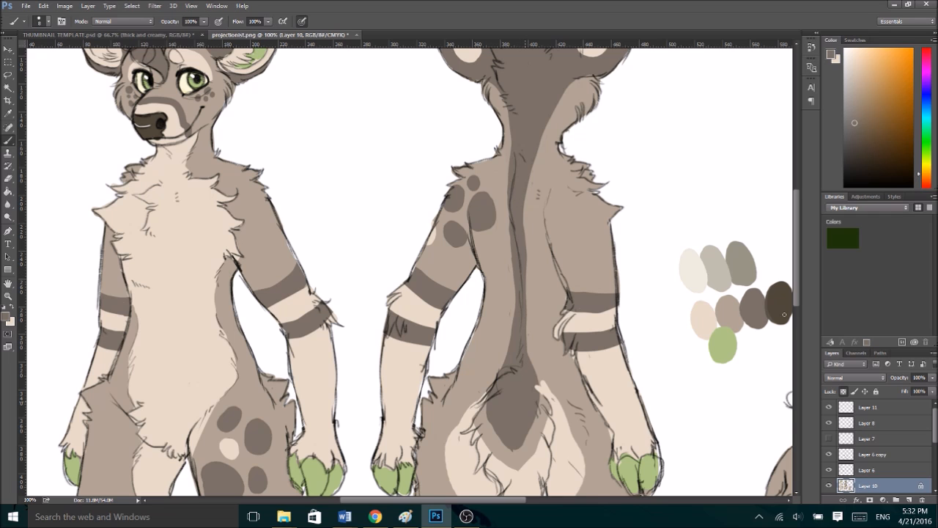
- Cover the cream tuft beside the back-view deer's tail base with light brown and slim the dark tail marking
scroll(797, 291, "down", 3)
left_click(541, 267, "alt")
left_click(542, 265, "alt")
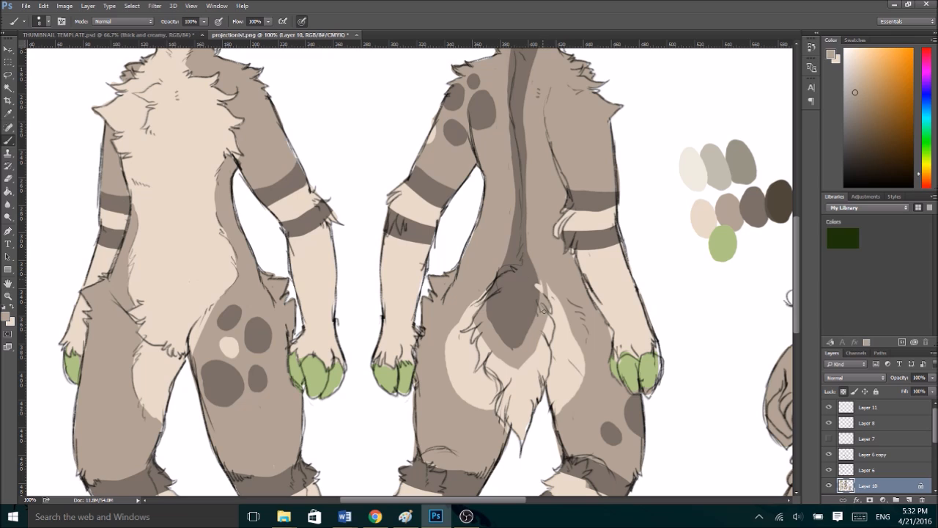
left_click(530, 281, "alt")
left_click(540, 261, "alt")
left_click_drag(536, 272, 518, 350)
left_click_drag(514, 243, 517, 348)
key("ctrl+z")
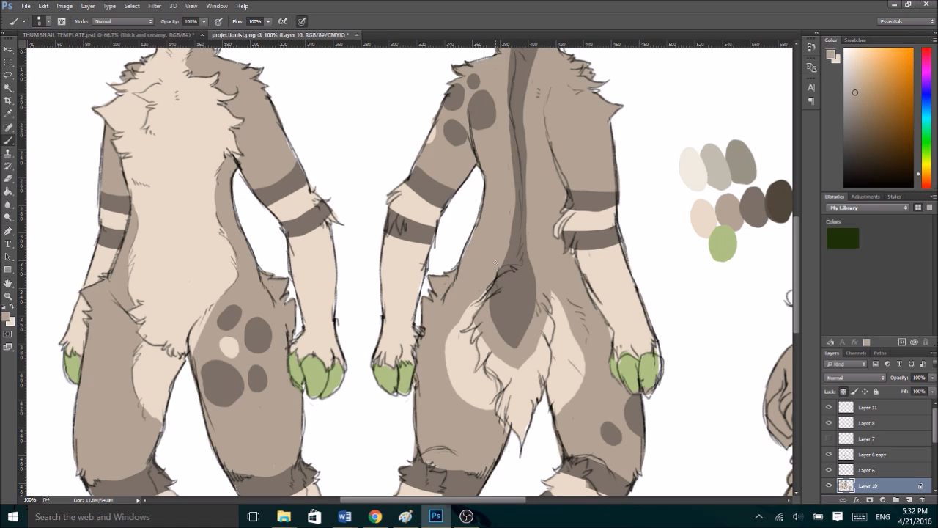
left_click_drag(505, 252, 500, 337)
- Clean up the cream rump patches and tail fur on both sides of the back-view deer's tail
left_click(469, 315, "alt")
left_click_drag(475, 301, 450, 337)
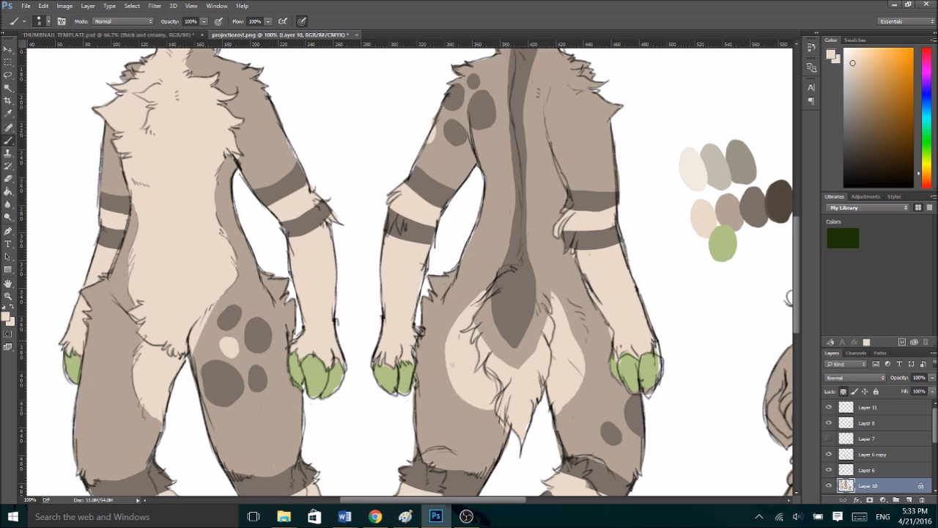
left_click_drag(569, 319, 578, 341)
left_click(552, 311, "alt")
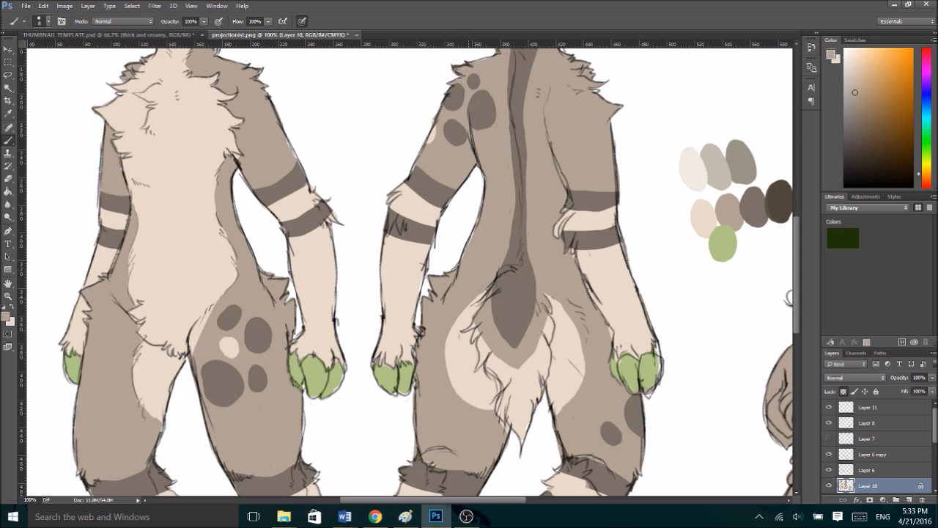
left_click(547, 326, "alt")
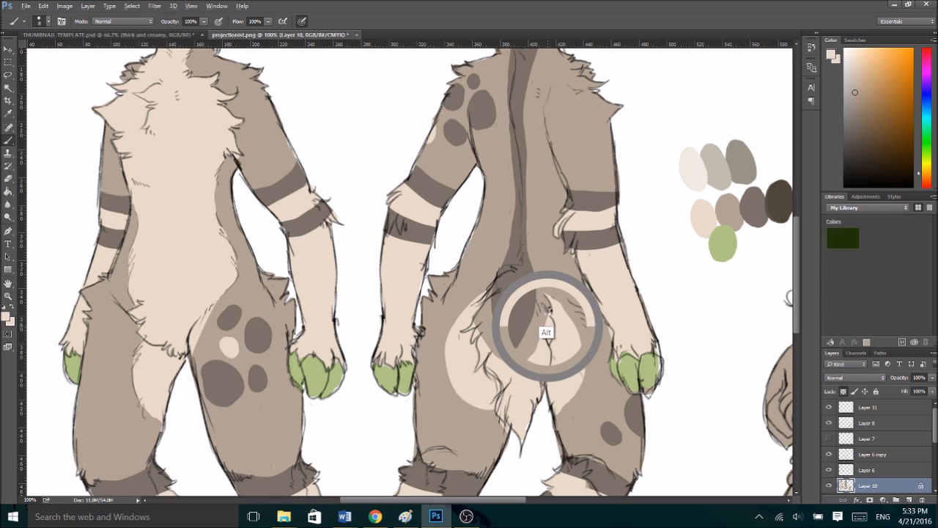
left_click_drag(483, 296, 486, 341)
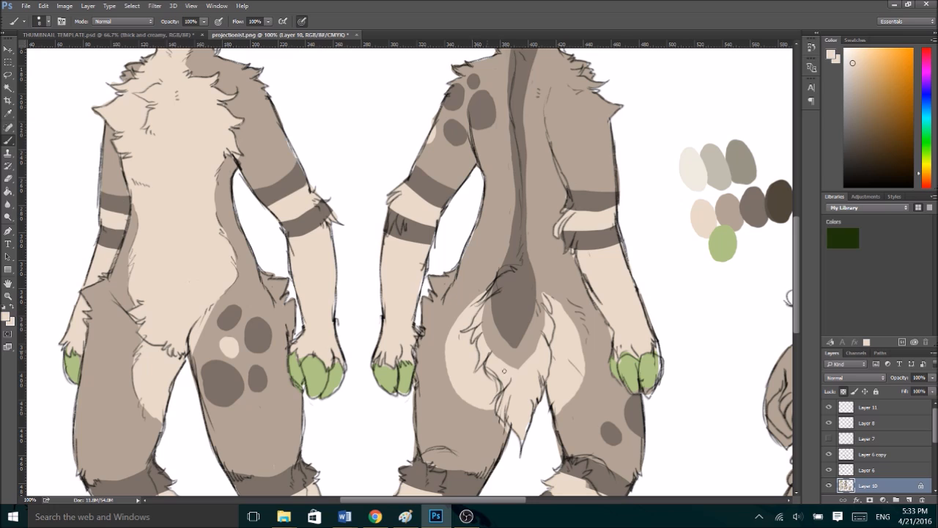
- Trim the light brown border around the back-view deer's dark tail marking and smooth the left rump patch's lower edge
left_click_drag(538, 340, 516, 369)
left_click(486, 340, "alt")
left_click(486, 341, "alt")
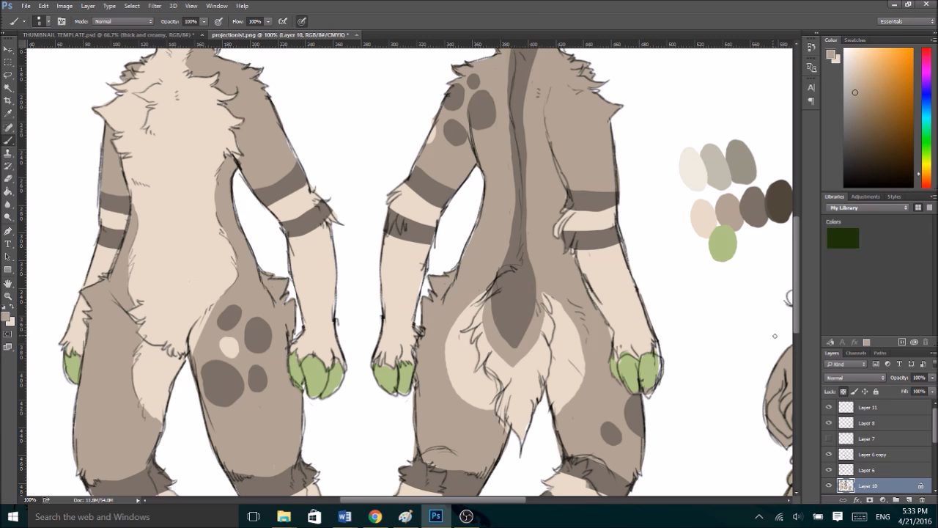
scroll(798, 330, "down", 2)
left_click(490, 391, "alt")
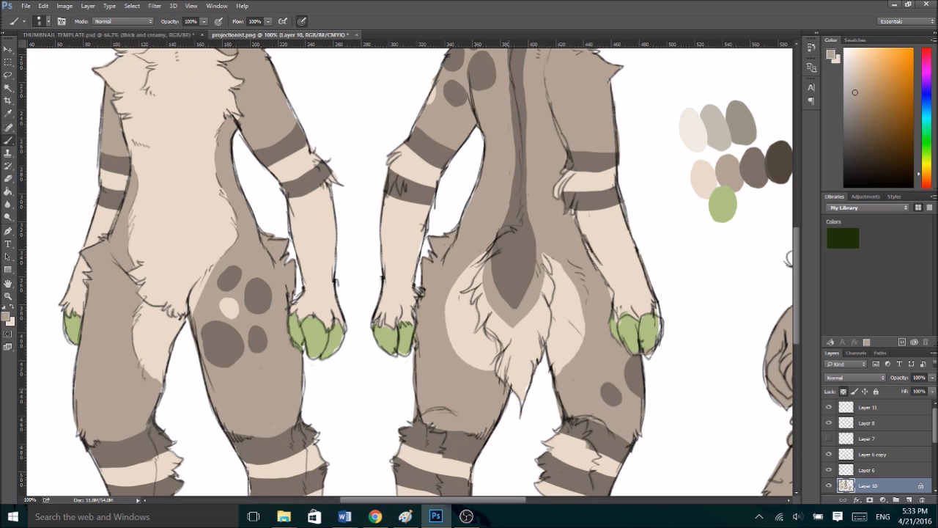
- Round out the back-view deer's right cream rump patch and add a small dark brown spot on the thigh beside it
left_click(559, 305, "alt")
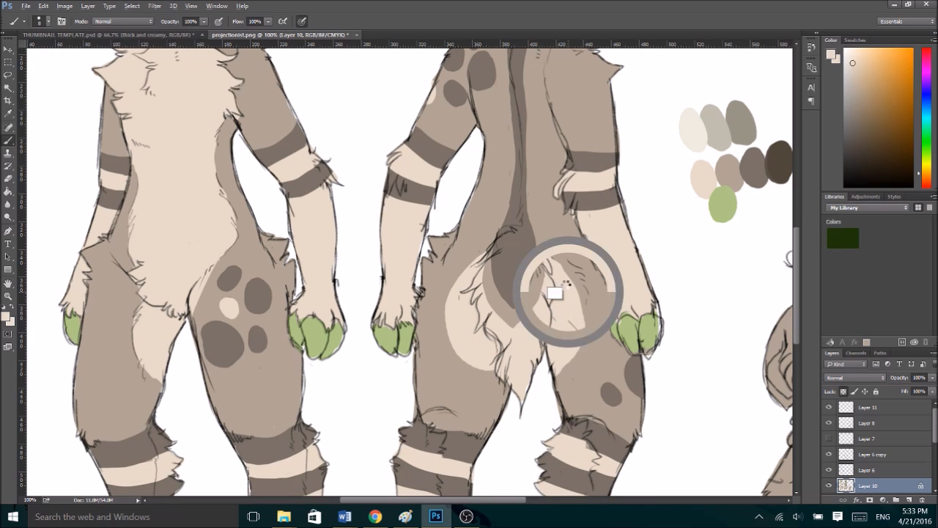
left_click(561, 308, "alt")
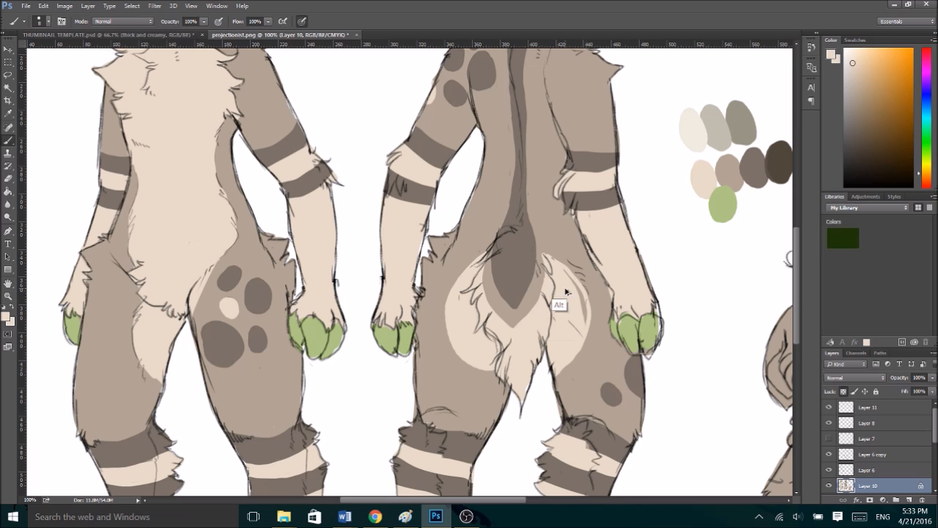
left_click(562, 398, "alt")
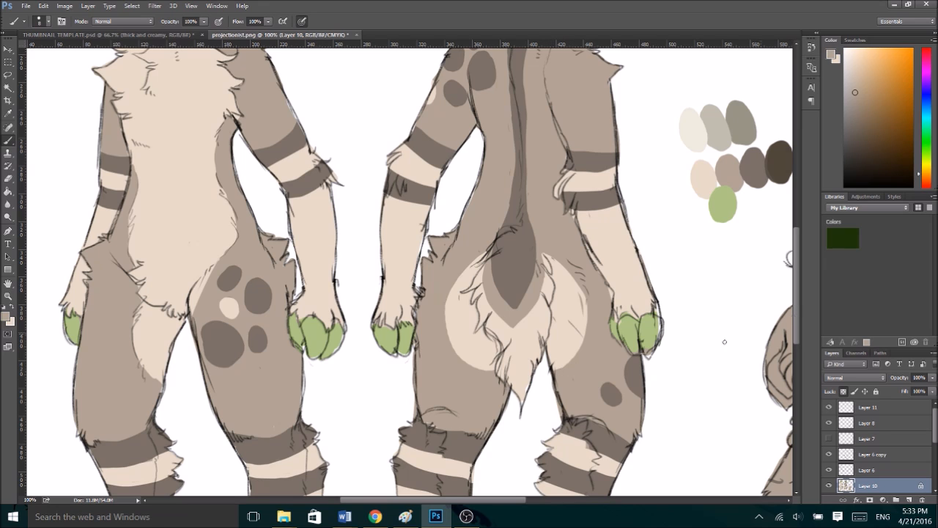
left_click(627, 394, "alt")
left_click(613, 362)
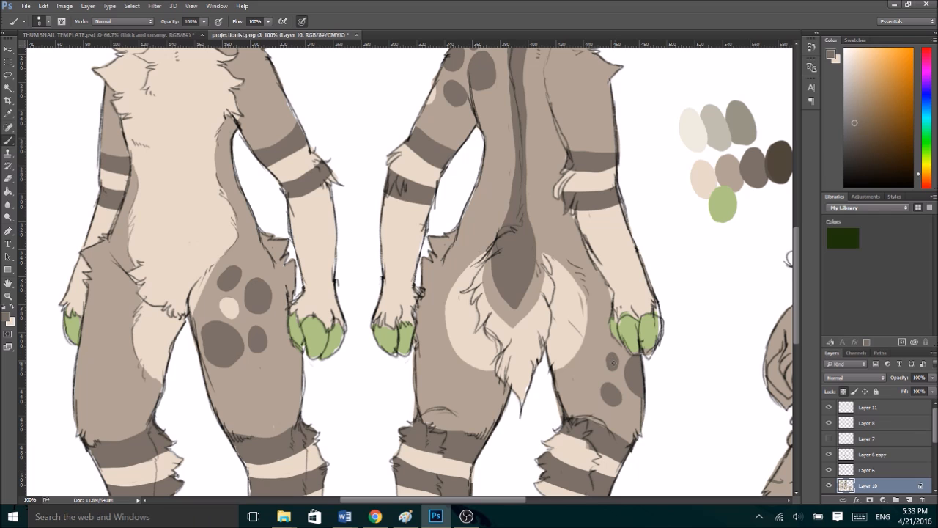
- Reshape the dark knee band on the back-view deer's left leg, curving its upper edge and trimming its lower edge with cream
left_click_drag(798, 270, 799, 330)
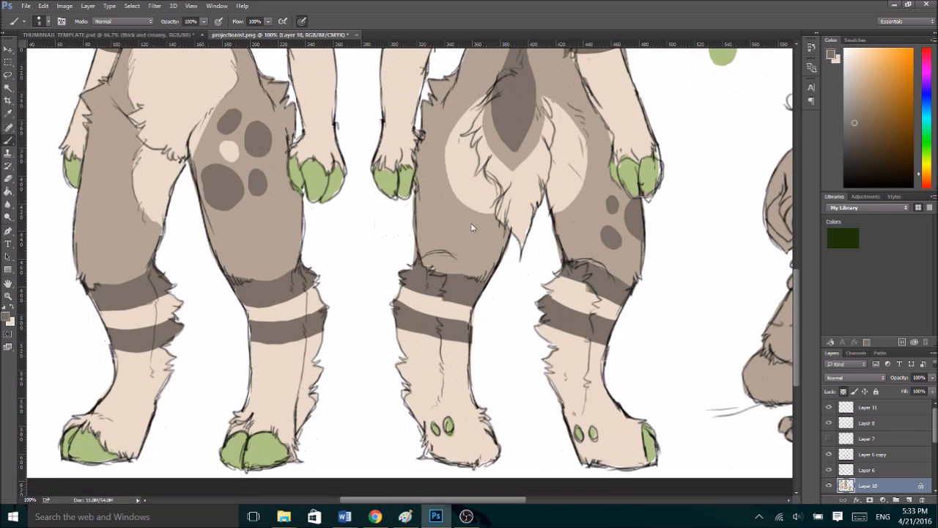
left_click(463, 282, "alt")
left_click_drag(441, 251, 428, 251)
mouse_move(483, 273)
left_mouse_down()
mouse_move(449, 259)
mouse_move(440, 264)
mouse_move(449, 269)
mouse_move(404, 289)
mouse_move(470, 295)
mouse_move(457, 294)
left_mouse_up()
left_click(415, 290, "alt")
mouse_move(400, 280)
left_mouse_down()
mouse_move(474, 297)
mouse_move(410, 279)
left_mouse_up()
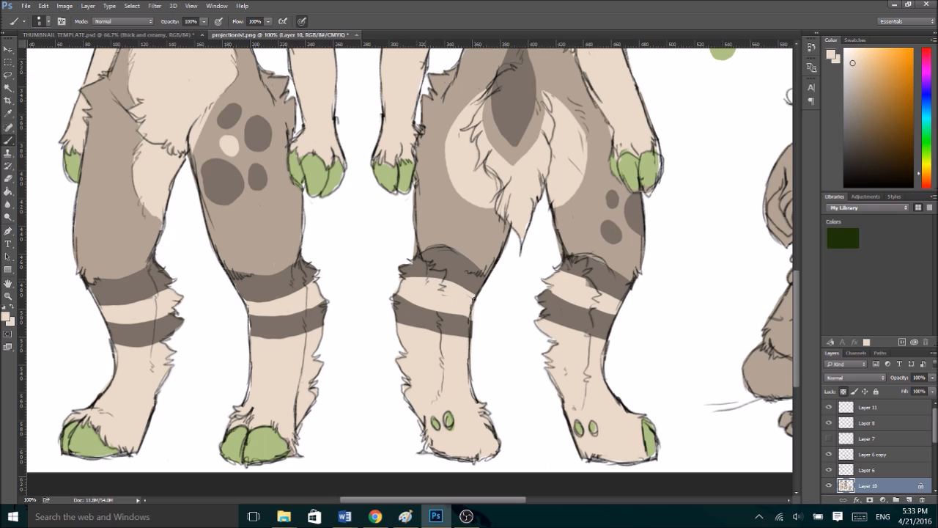
- Refine the lower dark band on the back-view deer's left leg, trimming its edges with cream and dark brown
left_click(406, 324, "alt")
mouse_move(393, 324)
left_mouse_down()
mouse_move(425, 323)
mouse_move(470, 340)
mouse_move(393, 325)
mouse_move(457, 336)
left_mouse_up()
left_click(403, 304, "alt")
mouse_move(398, 295)
left_mouse_down()
mouse_move(477, 321)
mouse_move(435, 299)
left_mouse_up()
left_click(417, 285, "alt")
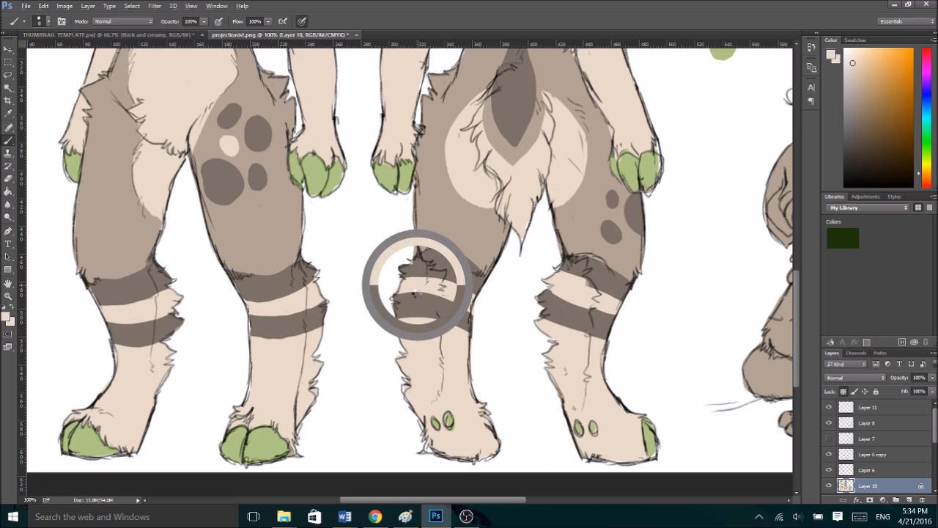
- Narrow and smooth the two dark bands on the back-view deer's right leg using cream and dark brown
left_click(560, 328, "alt")
mouse_move(541, 318)
left_mouse_down()
mouse_move(609, 338)
mouse_move(555, 323)
left_mouse_up()
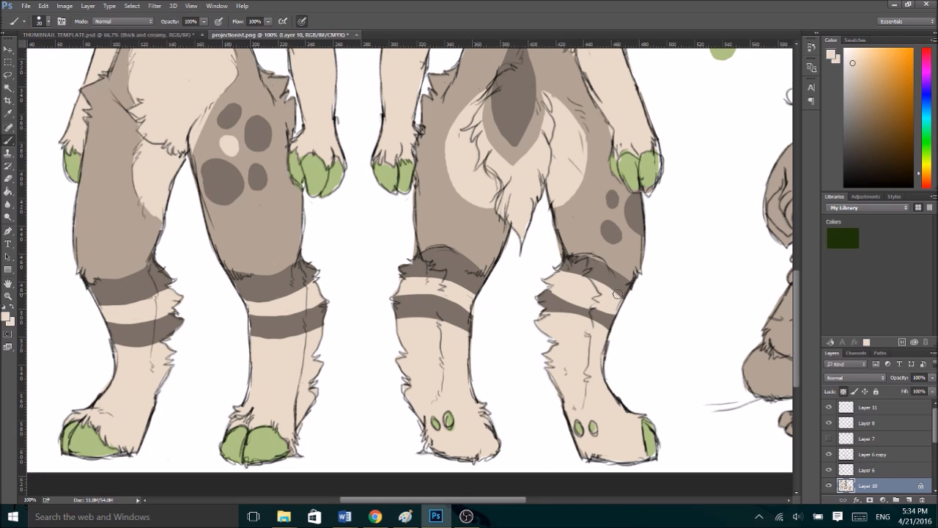
left_click(605, 266, "alt")
mouse_move(550, 297)
left_mouse_down()
mouse_move(563, 294)
mouse_move(573, 303)
left_mouse_up()
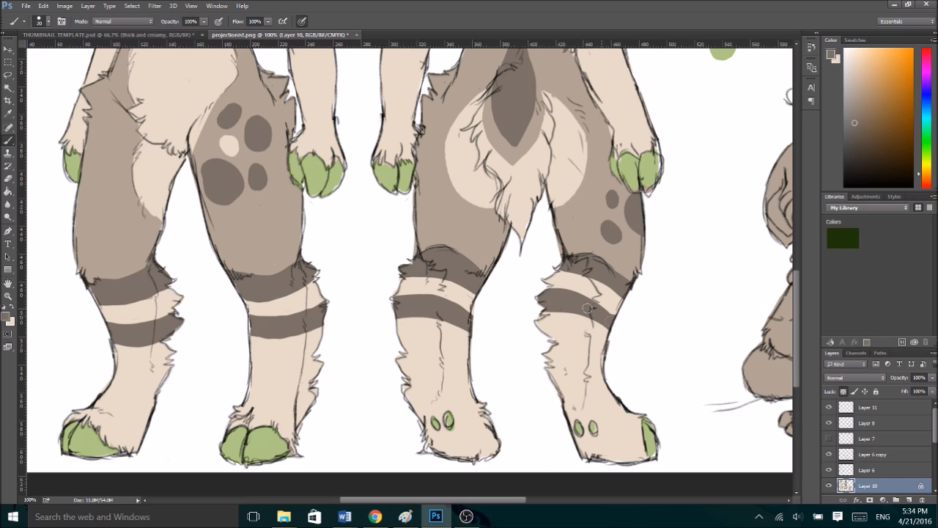
- Clean up the green hoof fingertips and cream wrist fur on the back-view deer's right hand
left_click(449, 421, "alt")
left_click(456, 434, "alt")
left_click(451, 416, "alt")
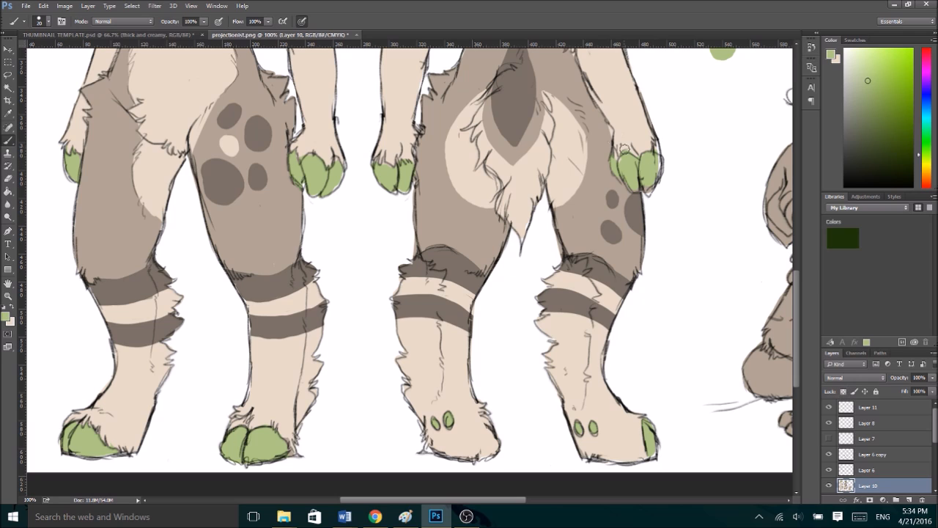
left_click(644, 175, "alt")
left_click(646, 144, "alt")
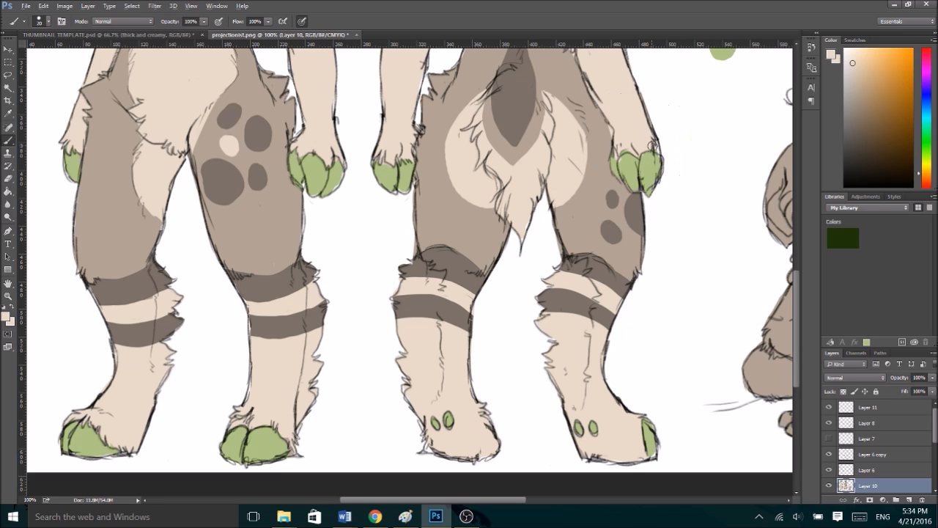
left_click(628, 157, "alt")
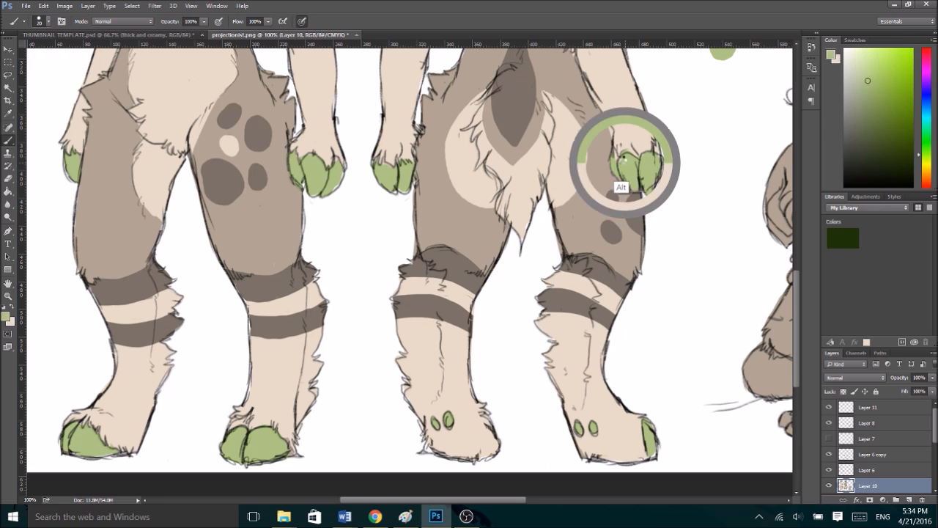
left_click(620, 145, "alt")
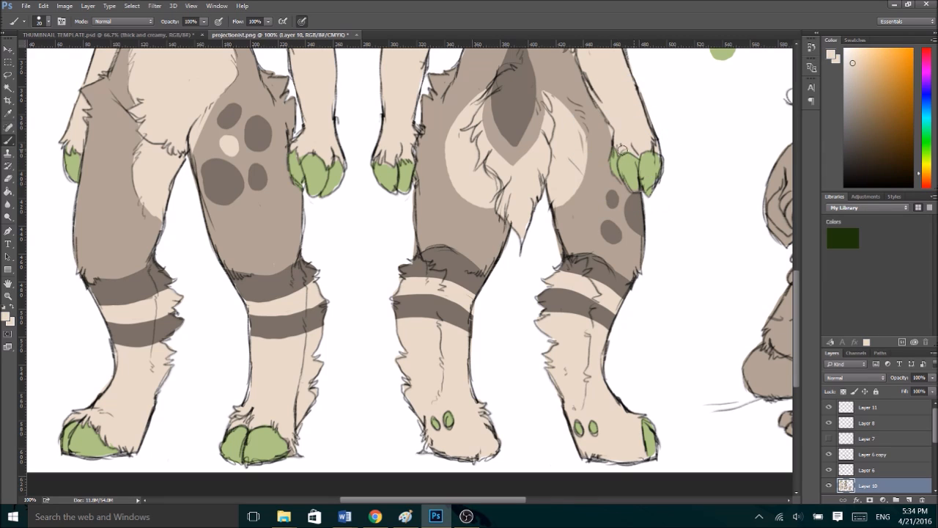
left_click(604, 129, "alt")
left_click(388, 176, "alt")
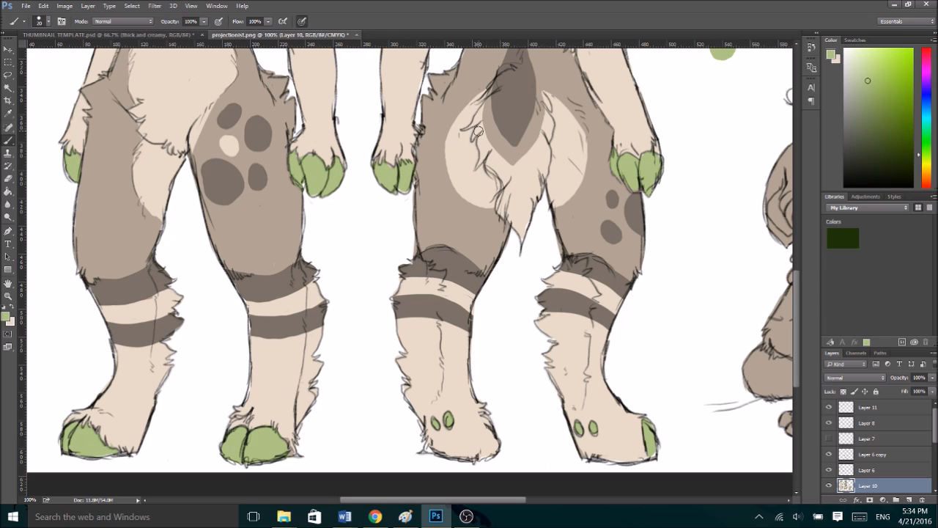
key("d")
left_click_drag(552, 235, 559, 249)
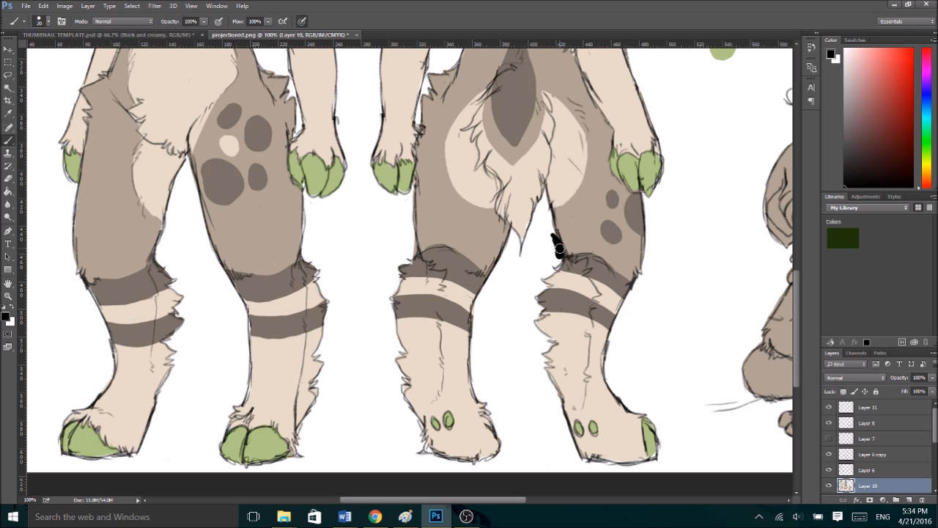
key("ctrl+z")
key("e")
key("alt+e")
key("Escape")
key("b")
left_click_drag(555, 239, 557, 256)
key("ctrl+z")
- Paint the chibi deer's muzzle, chest, forearms and lower legs with cream sampled from the front-view deer's chest
key("ctrl+minus")
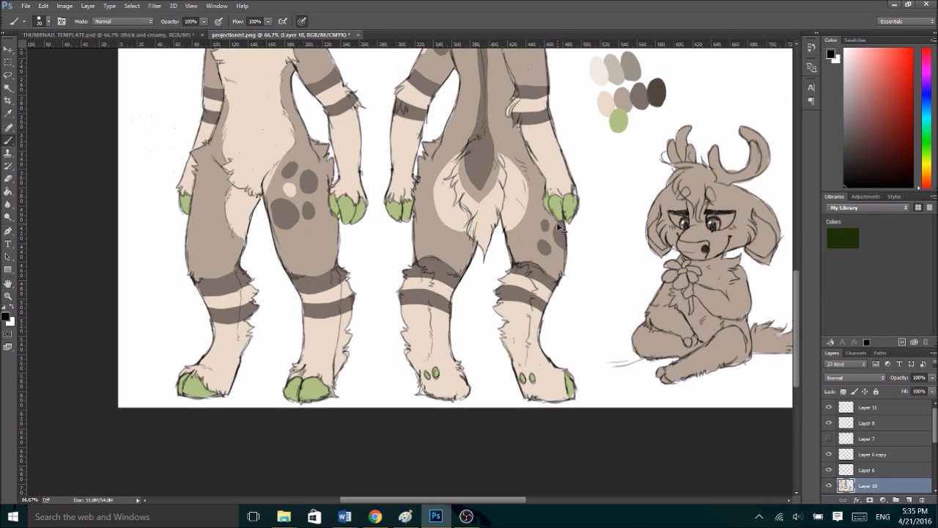
left_click_drag(797, 239, 797, 278)
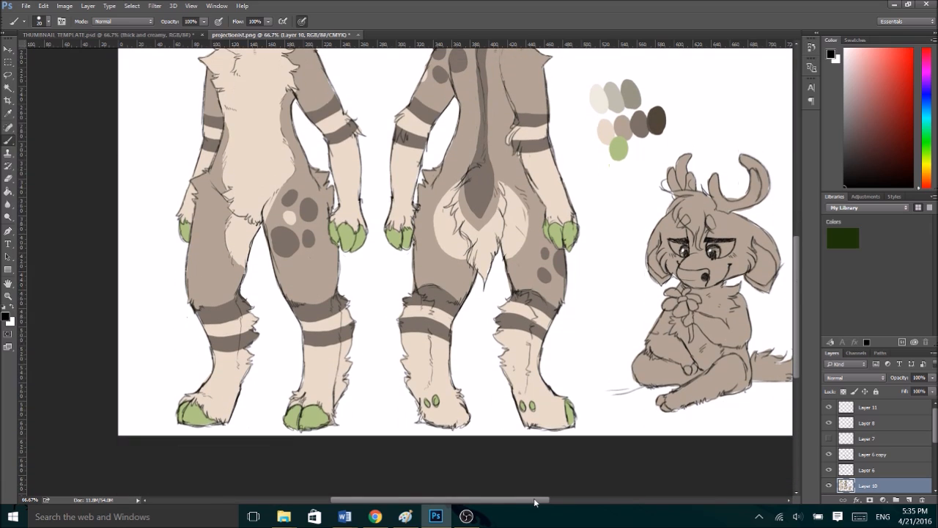
left_click_drag(537, 501, 593, 504)
key("ctrl+minus")
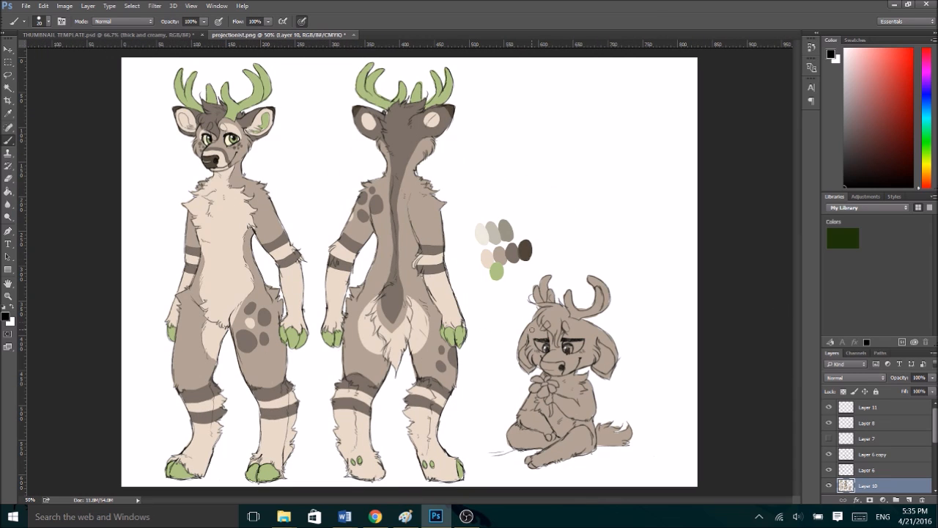
left_click(231, 211, "alt")
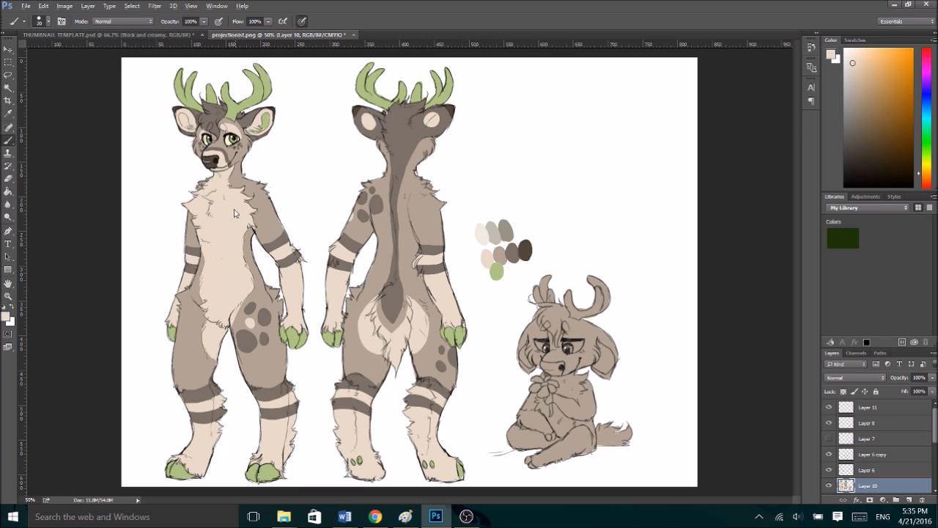
mouse_move(546, 358)
left_mouse_down()
mouse_move(578, 382)
mouse_move(531, 421)
mouse_move(542, 427)
mouse_move(540, 416)
mouse_move(551, 436)
mouse_move(577, 432)
mouse_move(567, 459)
mouse_move(571, 444)
mouse_move(581, 446)
mouse_move(572, 434)
mouse_move(550, 435)
mouse_move(539, 464)
mouse_move(519, 444)
mouse_move(524, 451)
mouse_move(550, 436)
mouse_move(528, 462)
mouse_move(532, 478)
mouse_move(488, 480)
left_mouse_up()
- Undo the strokes that spilled past the chibi's leg, lock the layer's transparent pixels and repaint the outstretched leg cream
key("ctrl+z")
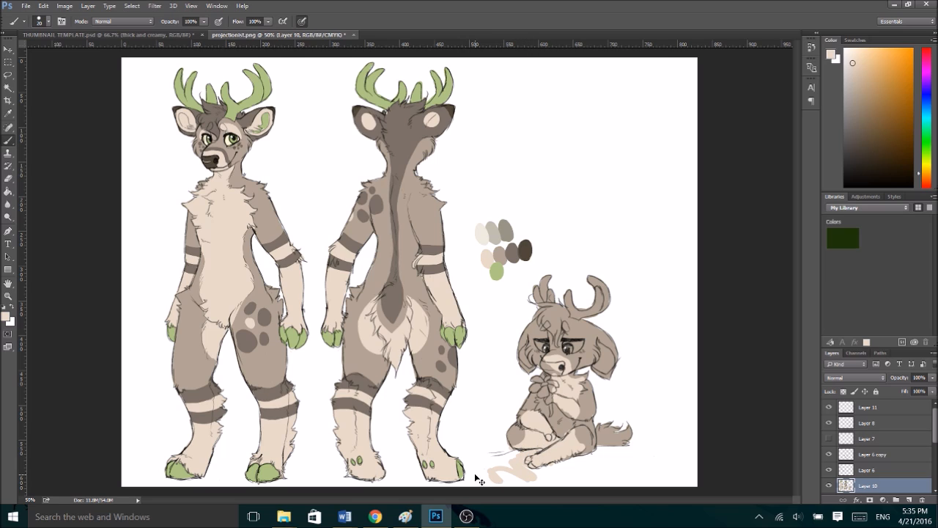
key("ctrl+z")
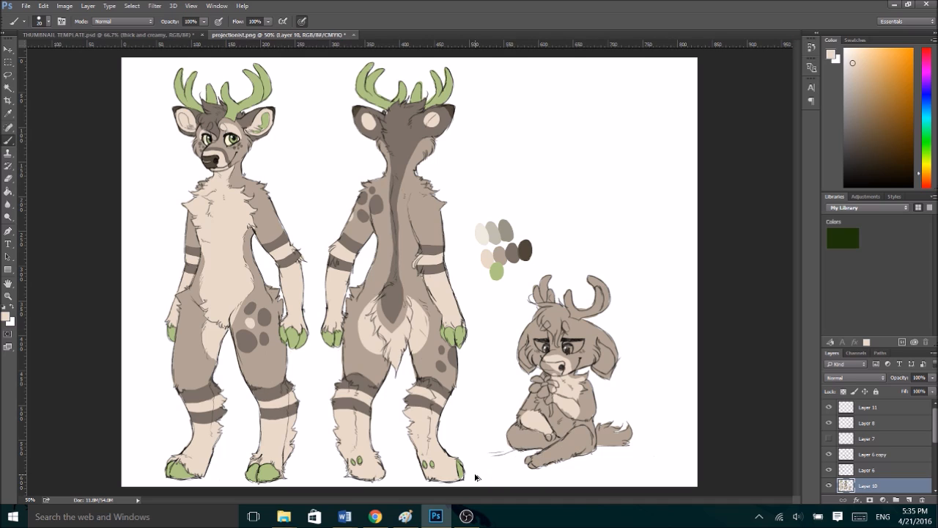
left_click(843, 391)
mouse_move(569, 439)
left_mouse_down()
mouse_move(560, 453)
mouse_move(527, 431)
mouse_move(526, 445)
mouse_move(546, 435)
mouse_move(550, 460)
mouse_move(532, 459)
mouse_move(531, 467)
left_mouse_up()
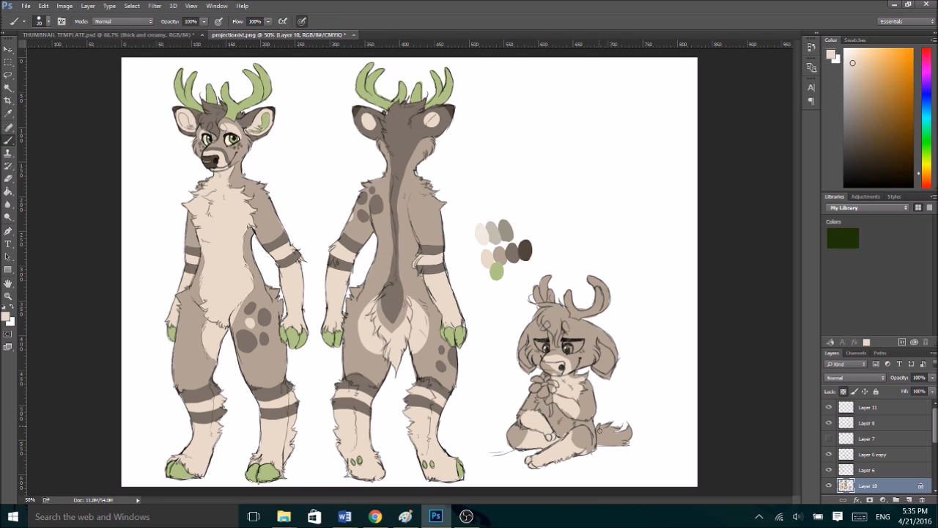
- Paint the chibi deer's tail tip and both inner ears cream
mouse_move(620, 434)
left_mouse_down()
mouse_move(632, 424)
mouse_move(619, 440)
mouse_move(597, 444)
left_mouse_up()
mouse_move(603, 368)
left_mouse_down()
mouse_move(612, 361)
mouse_move(606, 347)
mouse_move(605, 362)
left_mouse_up()
left_click_drag(523, 357, 527, 347)
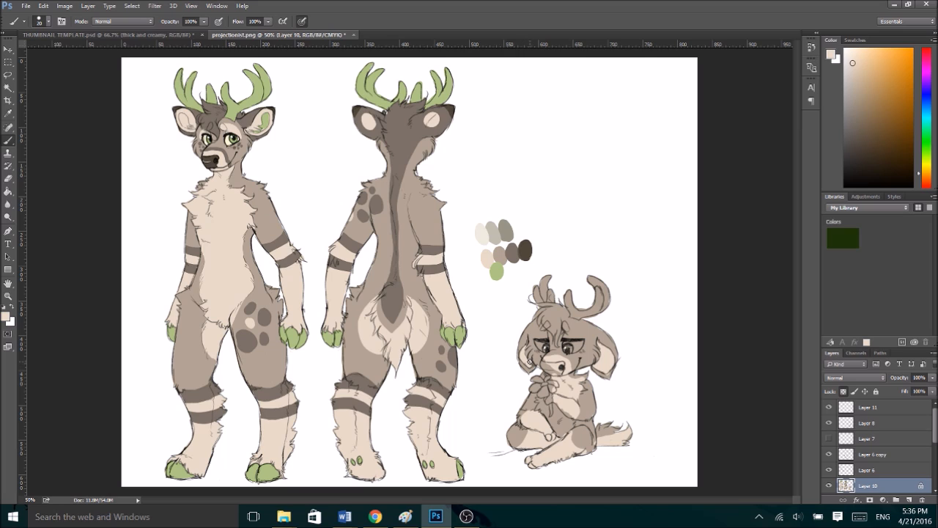
- Colour the chibi deer's antlers and inner-ear markings with green sampled from the front-view deer's antlers
left_click(234, 109, "alt")
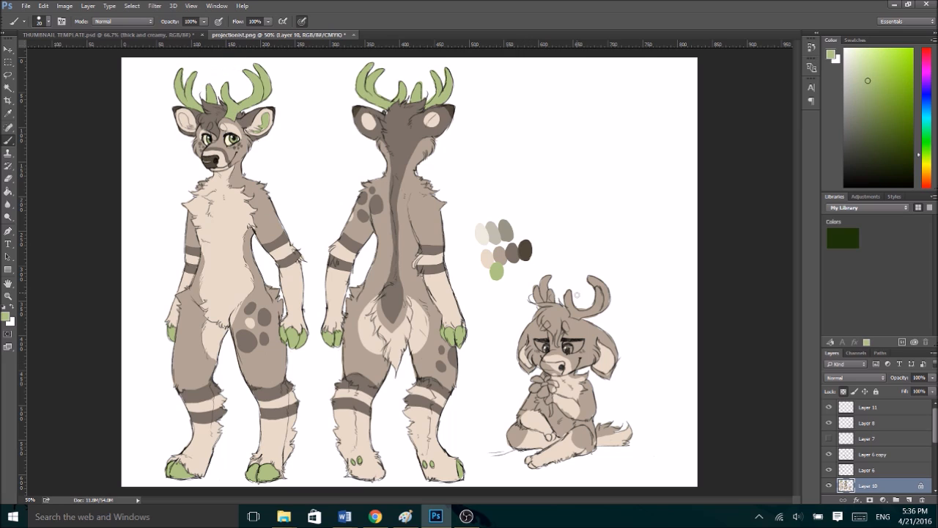
mouse_move(569, 295)
left_mouse_down()
mouse_move(602, 297)
mouse_move(606, 304)
mouse_move(597, 271)
left_mouse_up()
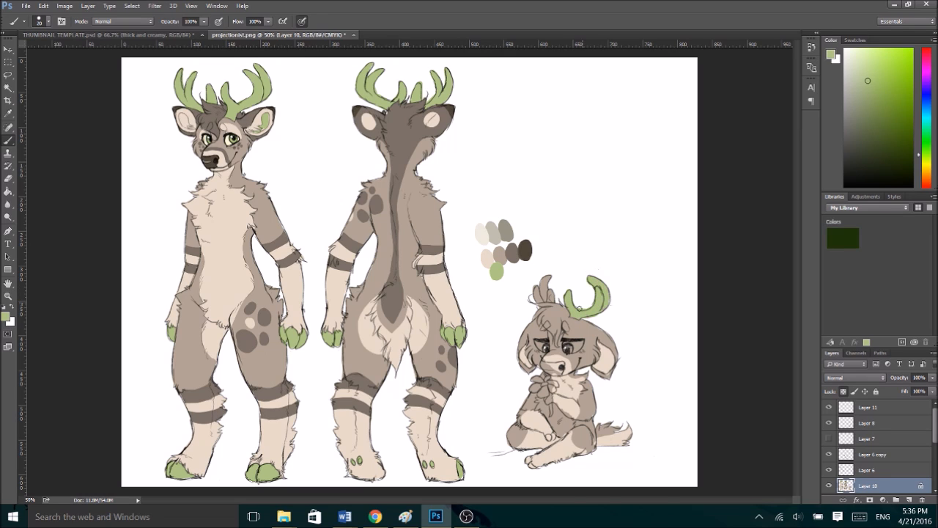
mouse_move(528, 295)
left_mouse_down()
mouse_move(538, 298)
mouse_move(535, 278)
mouse_move(553, 275)
left_mouse_up()
left_click_drag(601, 362, 604, 360)
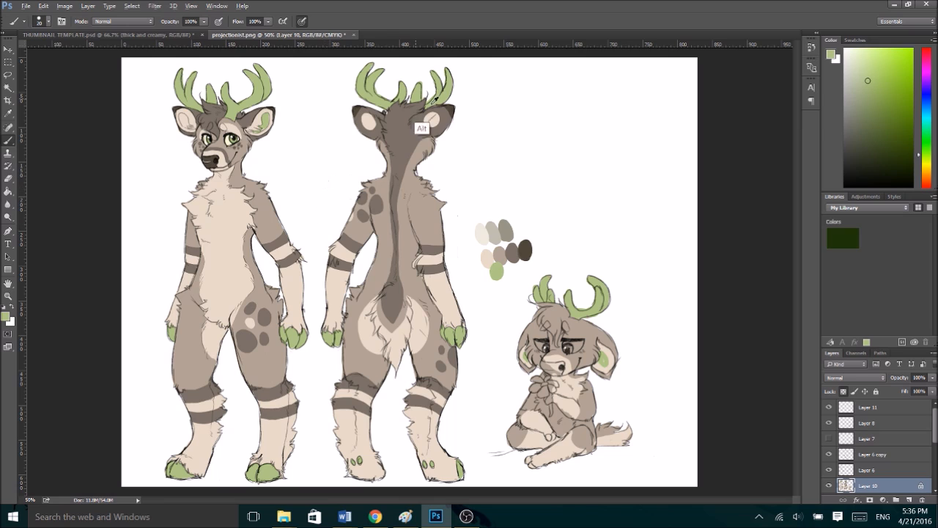
- Paint the chibi deer's nose darkest brown and add medium dark brown markings along its muzzle
left_click(525, 251, "alt")
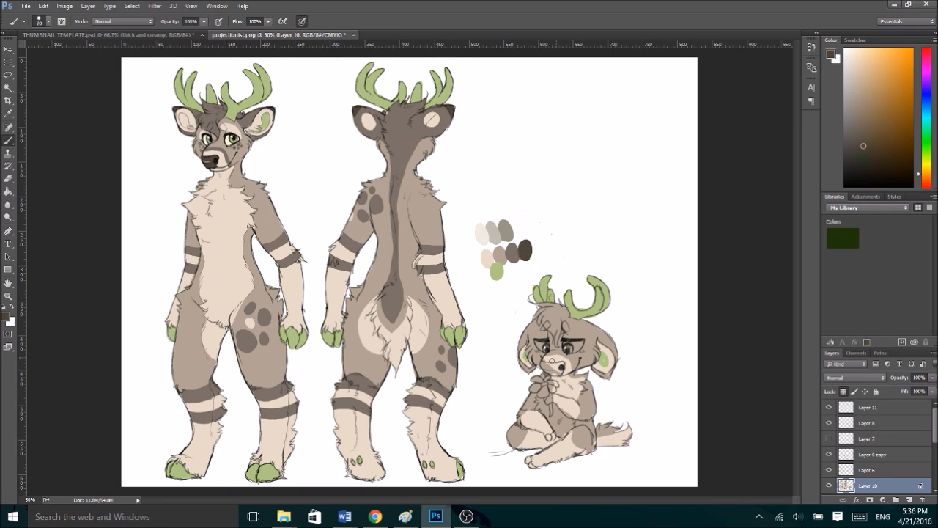
left_click_drag(560, 365, 554, 366)
left_click(404, 135, "alt")
left_click_drag(546, 353, 573, 363)
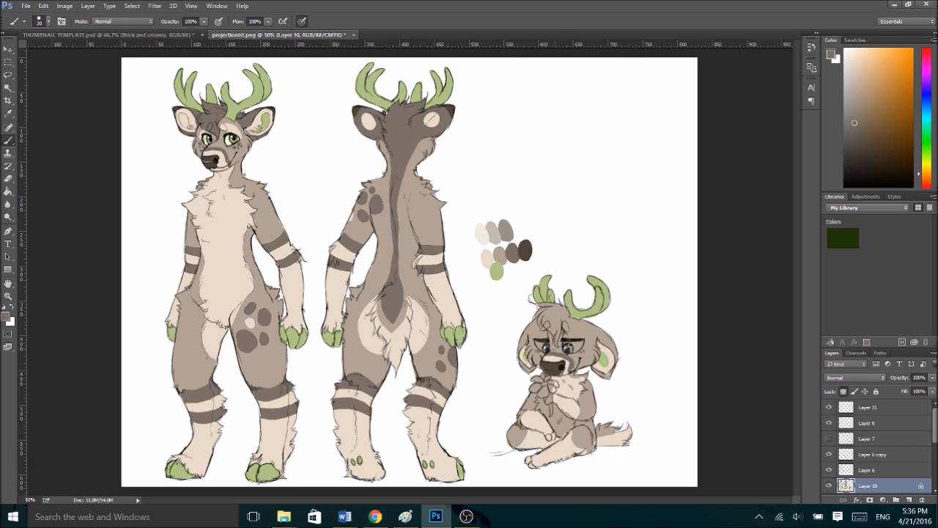
- Dot dark brown freckles on the chibi deer's cheeks and touch up its forearm with cream
left_click(585, 349)
left_click(591, 353)
left_click(537, 356)
left_click(569, 408, "alt")
left_click_drag(565, 408, 571, 415)
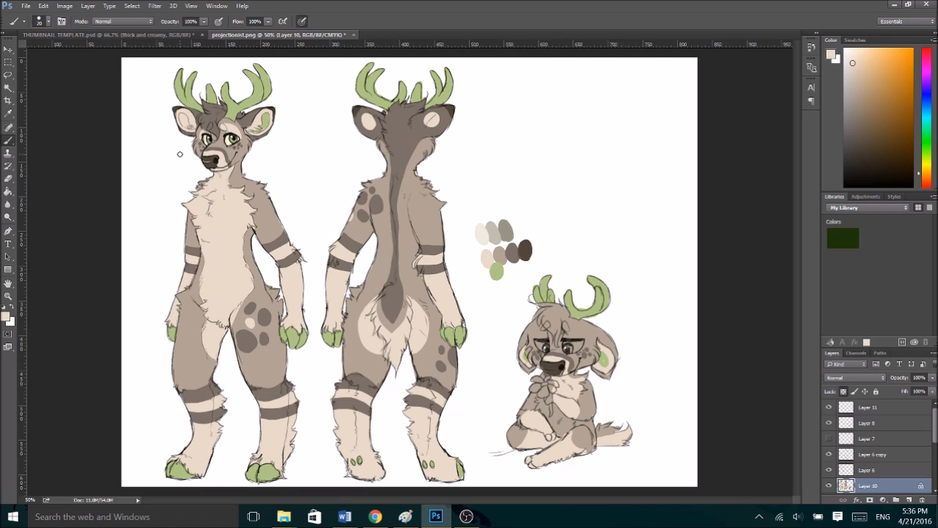
- Paint dark brown bands across the chibi deer's forearms and legs, redoing a misplaced stroke
left_click(377, 206, "alt")
mouse_move(581, 399)
left_mouse_down()
mouse_move(579, 418)
mouse_move(568, 413)
mouse_move(572, 401)
left_mouse_up()
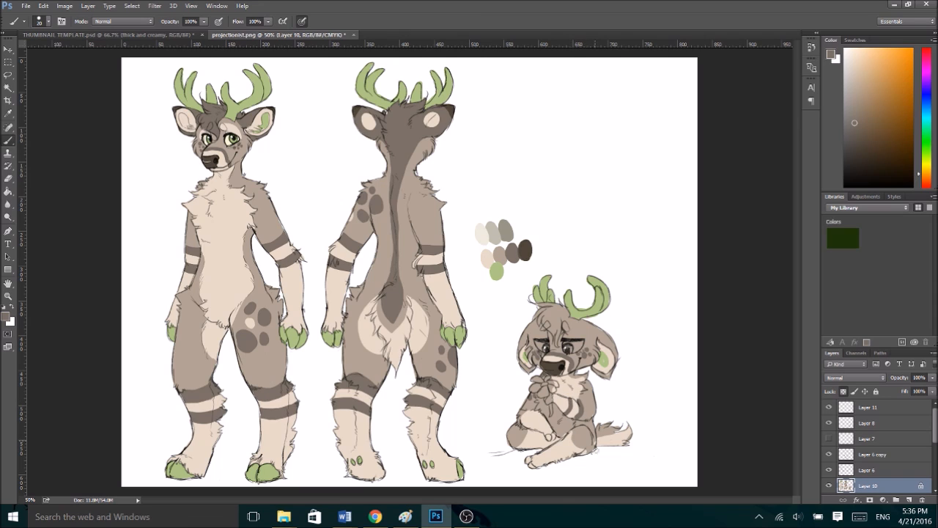
left_click_drag(574, 426, 570, 465)
mouse_move(530, 430)
left_mouse_down()
mouse_move(516, 447)
mouse_move(537, 432)
mouse_move(539, 416)
left_mouse_up()
key("ctrl+z")
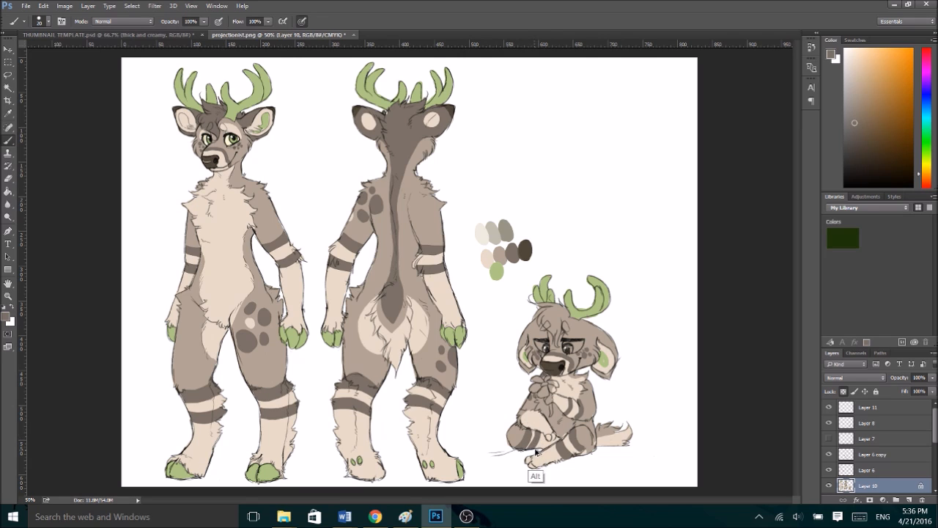
mouse_move(538, 432)
left_mouse_down()
mouse_move(537, 448)
mouse_move(537, 410)
left_mouse_up()
left_click_drag(525, 412, 519, 425)
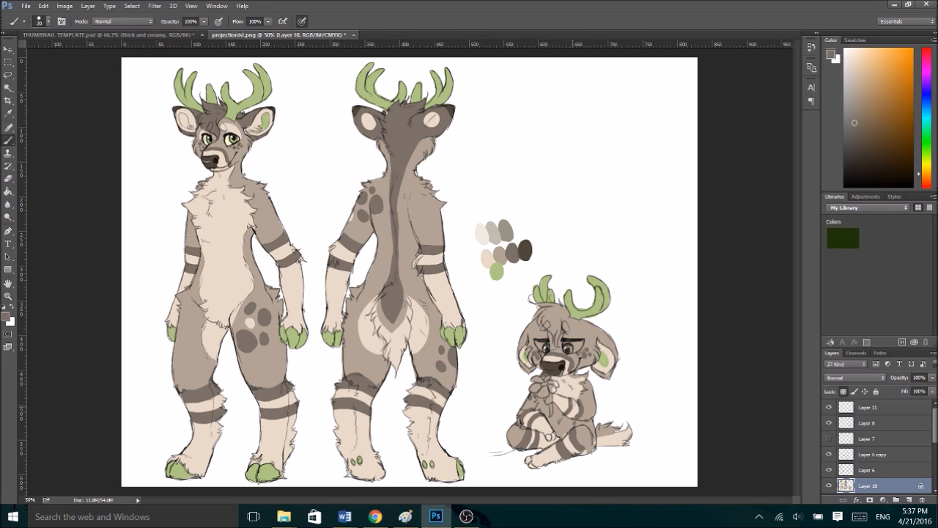
- Fill the whites of the chibi deer's eyes with pale yellow sampled from the front-view deer's eye
left_click(227, 141, "alt")
left_click_drag(566, 343, 578, 344)
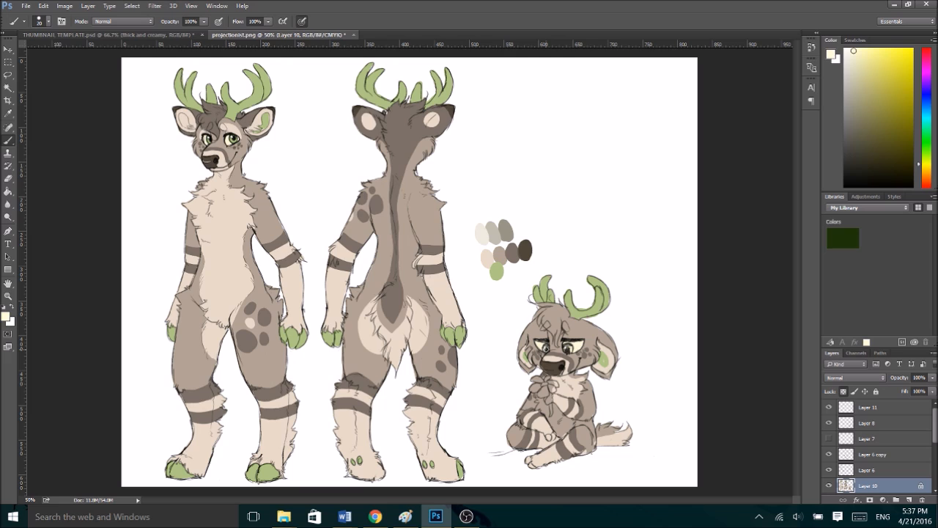
- Colour the chibi deer's forehead patch cream, hair medium dark brown and irises green, sampling the colours from the standing views
left_click(231, 129, "alt")
mouse_move(565, 334)
left_mouse_down()
mouse_move(566, 324)
mouse_move(574, 334)
mouse_move(544, 328)
left_mouse_up()
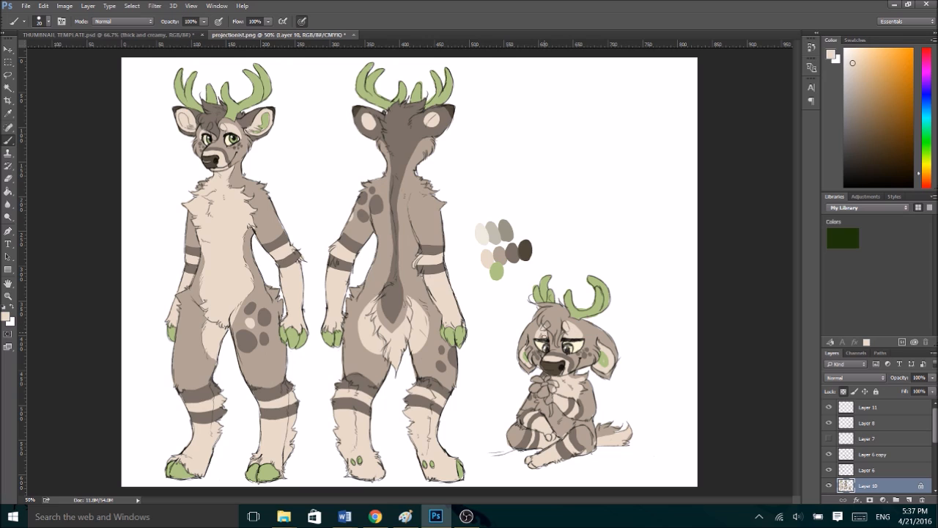
left_click(210, 118, "alt")
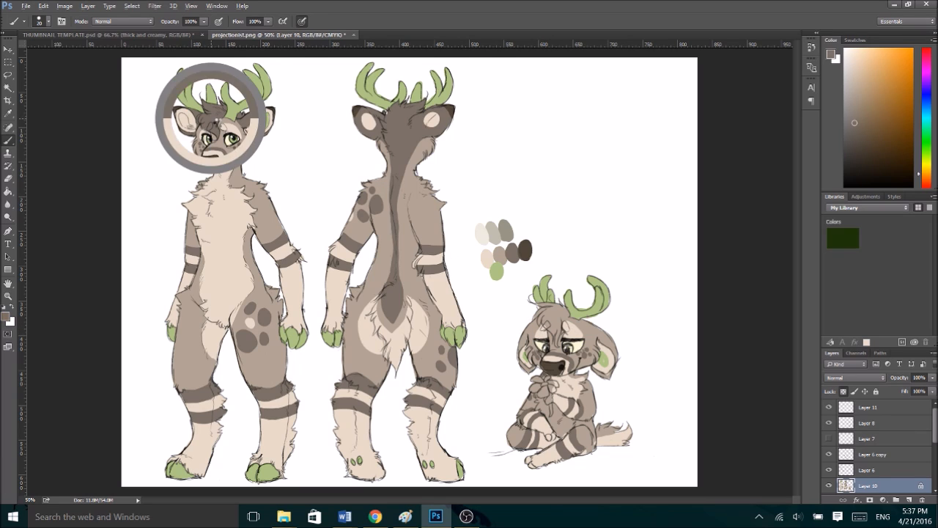
mouse_move(556, 326)
left_mouse_down()
mouse_move(555, 343)
mouse_move(540, 305)
mouse_move(535, 317)
mouse_move(556, 305)
mouse_move(567, 314)
mouse_move(557, 330)
mouse_move(559, 315)
left_mouse_up()
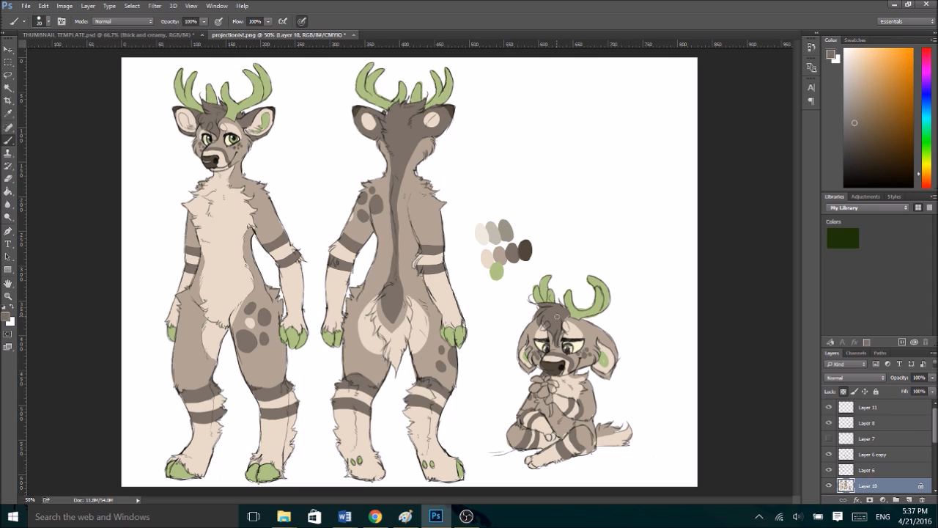
left_click(460, 333, "alt")
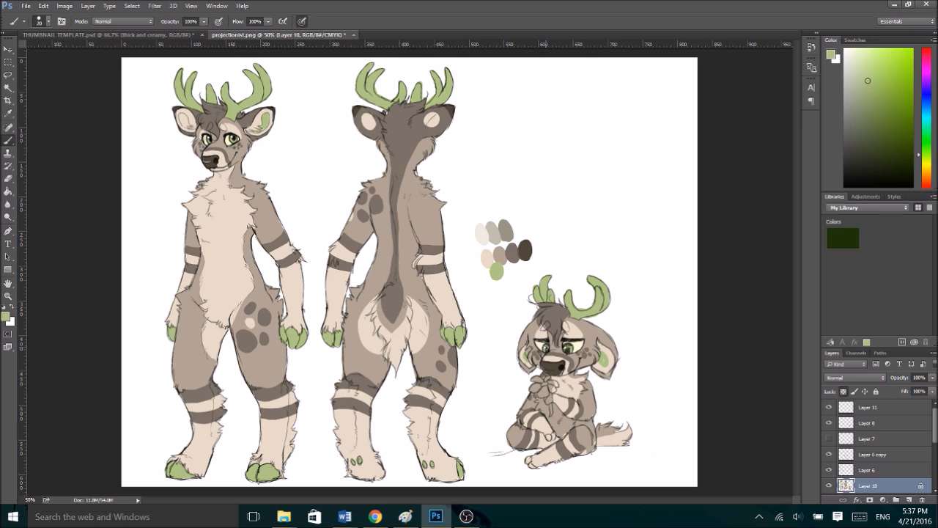
- Shade the chibi deer's ears with medium dark brown sampled from the front view and edge their tips in the darkest brown
left_click(247, 150, "alt")
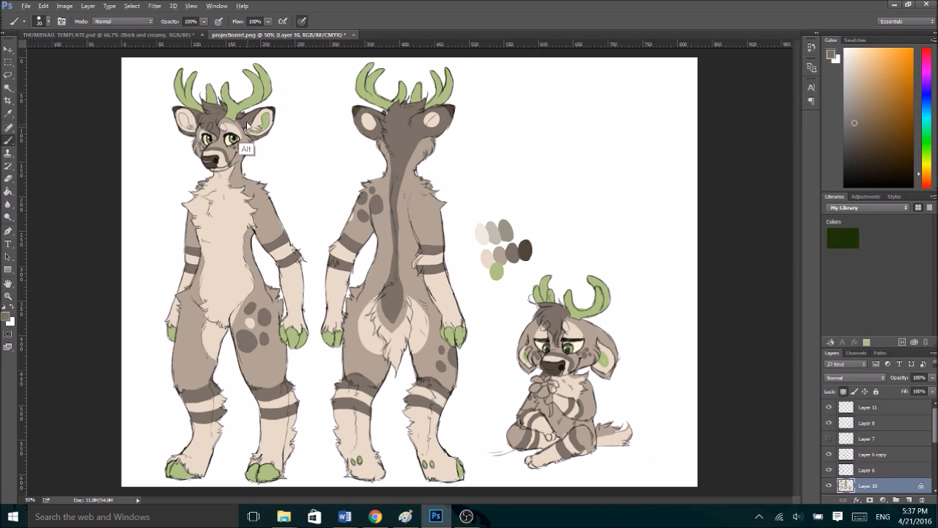
mouse_move(599, 339)
left_mouse_down()
mouse_move(612, 342)
mouse_move(609, 373)
left_mouse_up()
left_click_drag(523, 340, 526, 326)
left_click_drag(520, 365, 532, 371)
left_click(527, 247, "alt")
left_click_drag(616, 366, 609, 377)
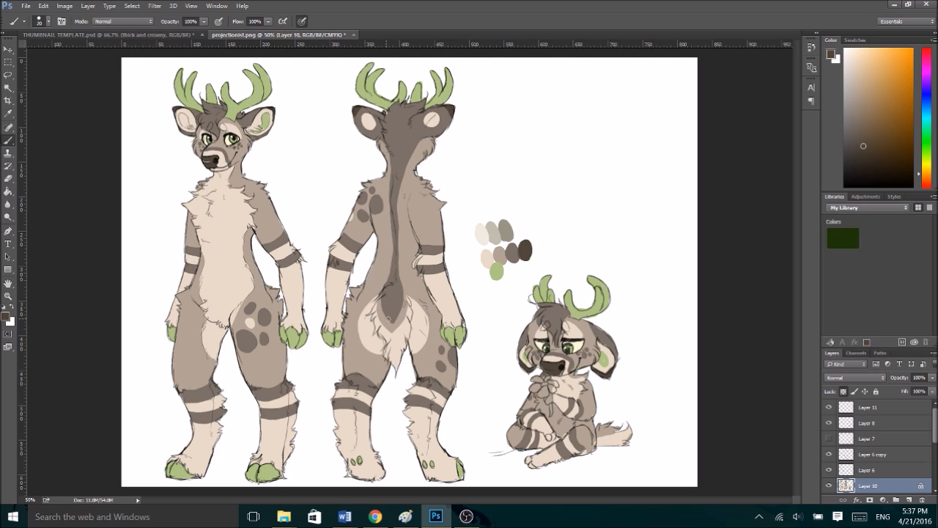
- Try painting the tip of the back-view deer's tail patch in the darkest brown
mouse_move(388, 317)
left_mouse_down()
mouse_move(400, 305)
mouse_move(387, 307)
left_mouse_up()
key("ctrl+alt+z")
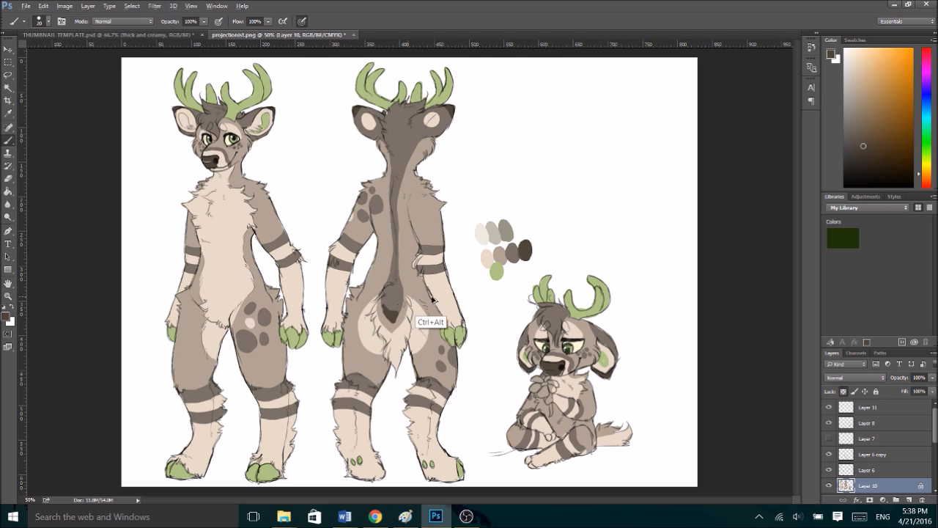
key("ctrl+alt+z")
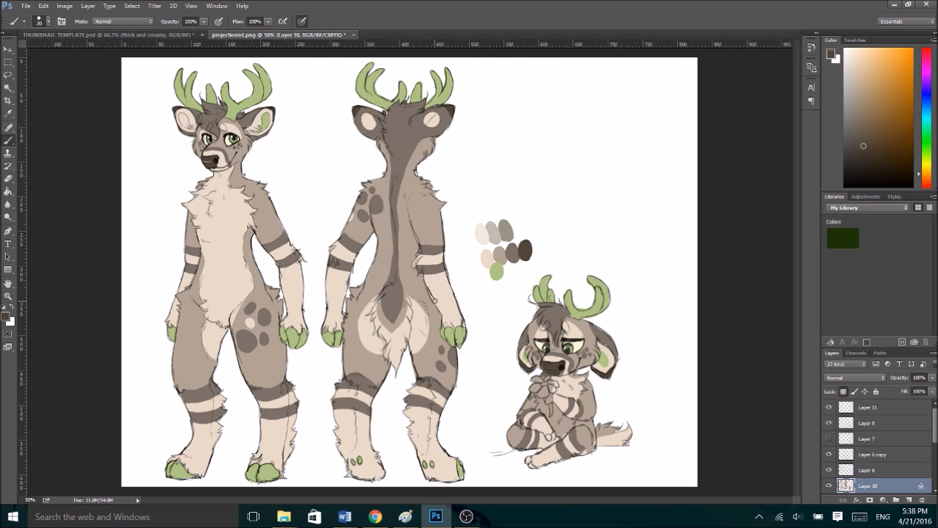
- Paint the top of the chibi deer's tail medium dark brown, and colour its hooves and the flower stem green
left_click(394, 307, "alt")
left_click_drag(597, 431, 611, 423)
left_click(607, 361, "alt")
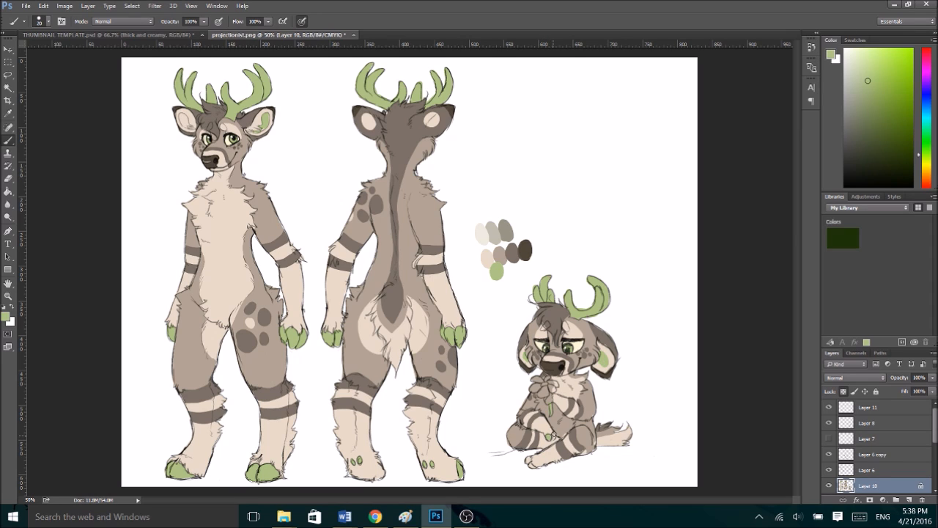
left_click_drag(529, 455, 530, 462)
- Colour the chibi deer's flower with a yellow centre and light blue petals, and add a green leaf to its stem
left_click(927, 168)
left_click(866, 59)
left_click(885, 53)
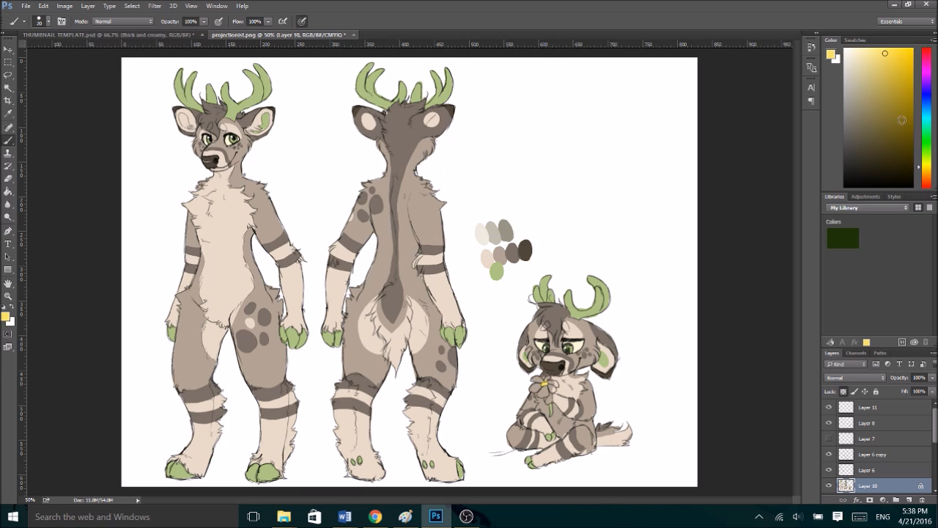
left_click(926, 121)
left_click(860, 54)
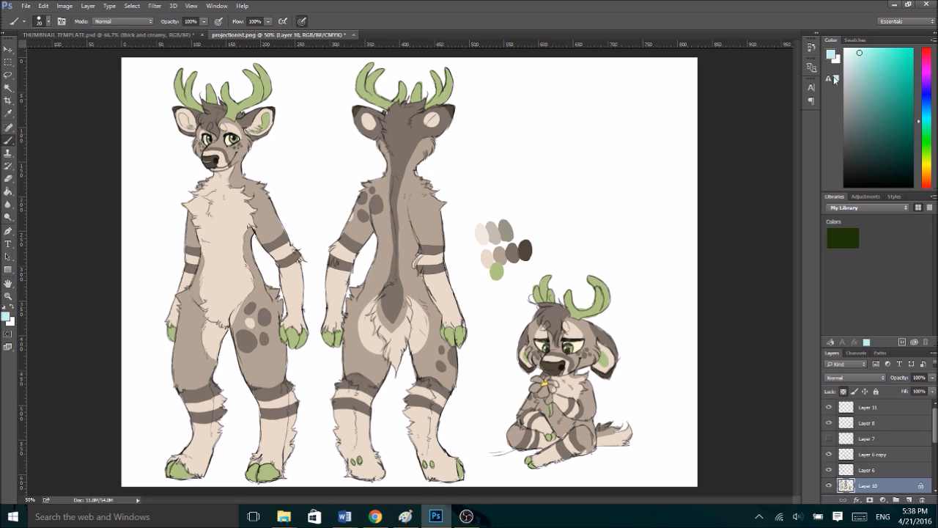
mouse_move(533, 381)
left_mouse_down()
mouse_move(540, 376)
mouse_move(535, 391)
mouse_move(547, 395)
mouse_move(555, 385)
mouse_move(547, 377)
left_mouse_up()
left_click(595, 303, "alt")
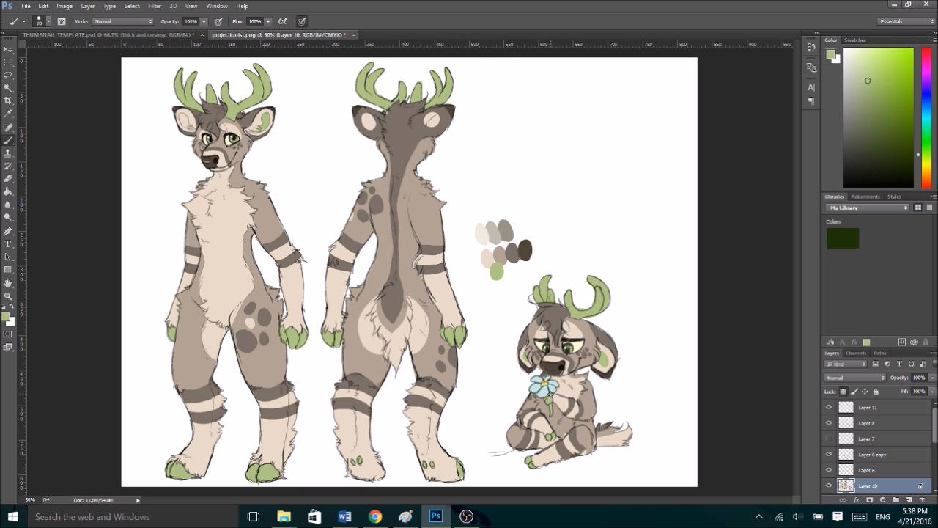
left_click(869, 101)
- Touch up the chibi deer's torso, legs and upper arm with cream, light brown and medium dark brown sampled from the drawing
left_click(265, 314, "alt")
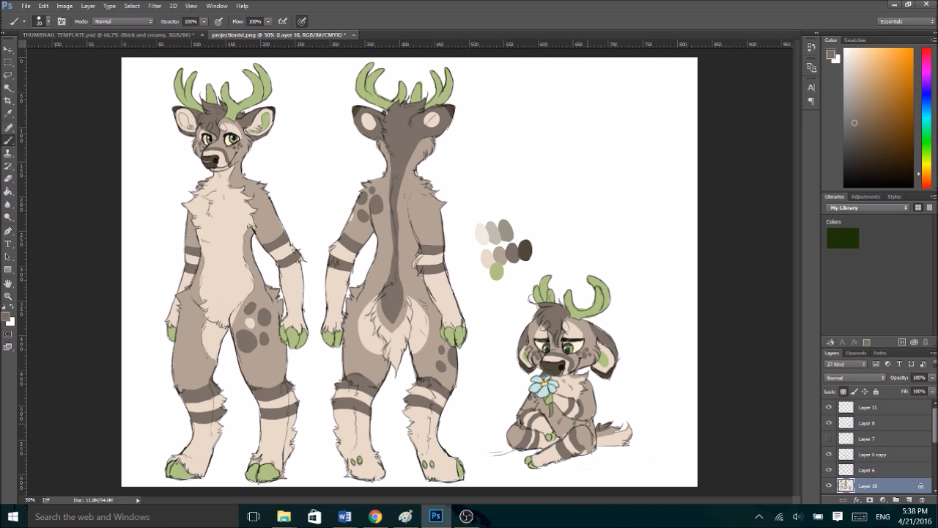
left_click(565, 386, "alt")
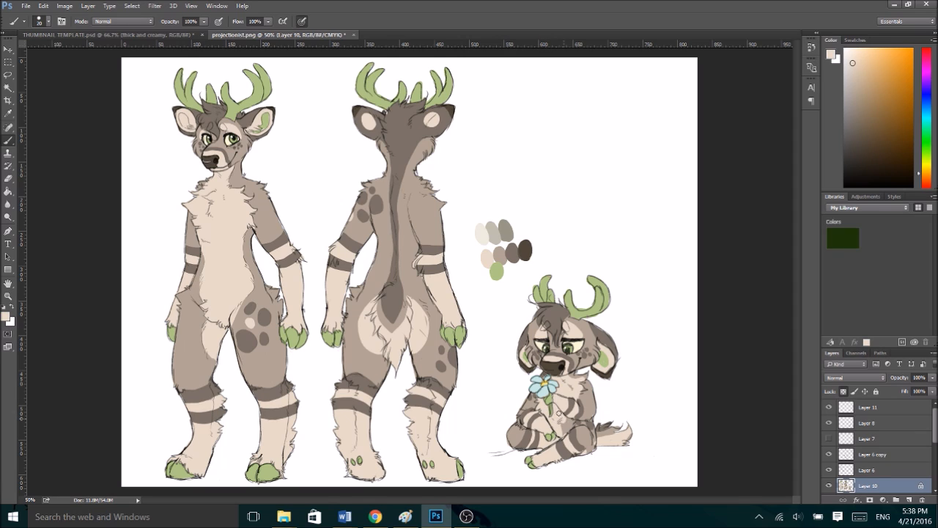
left_click(591, 453, "alt")
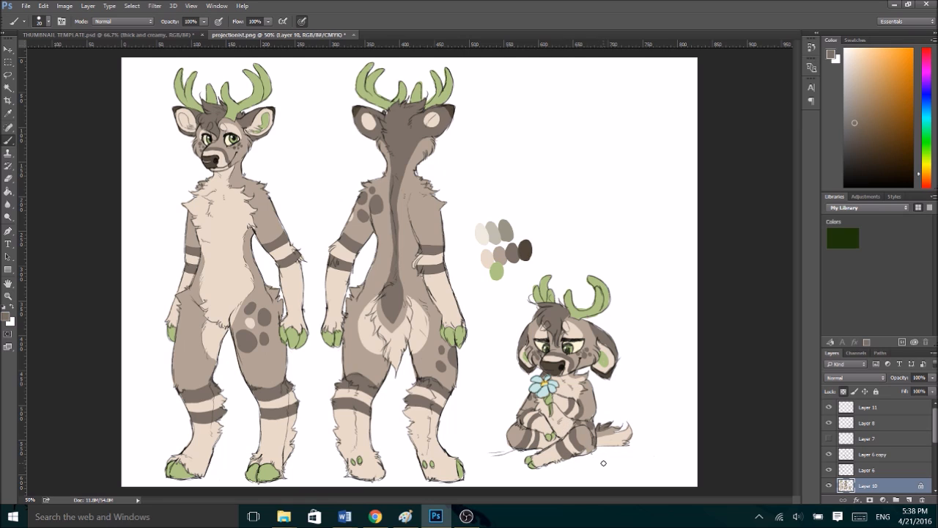
key("alt")
left_click(589, 445, "alt")
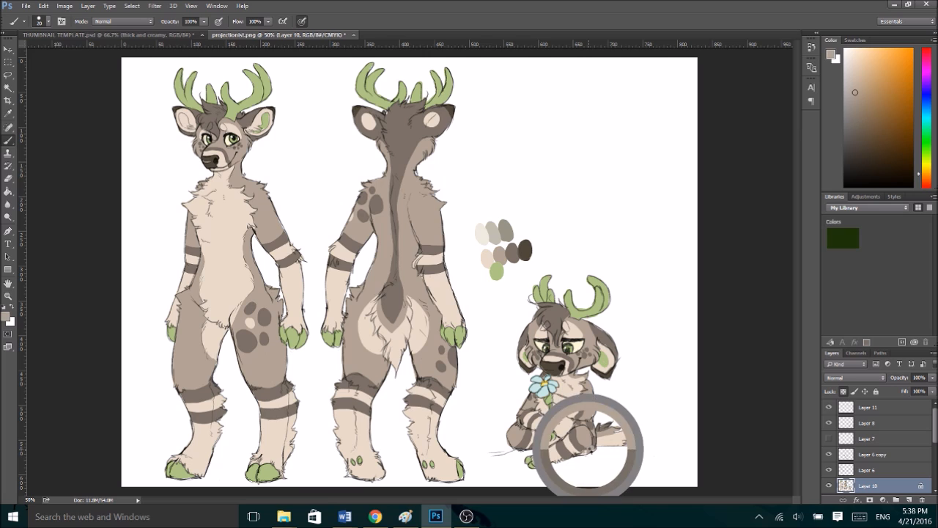
left_click(571, 443, "alt")
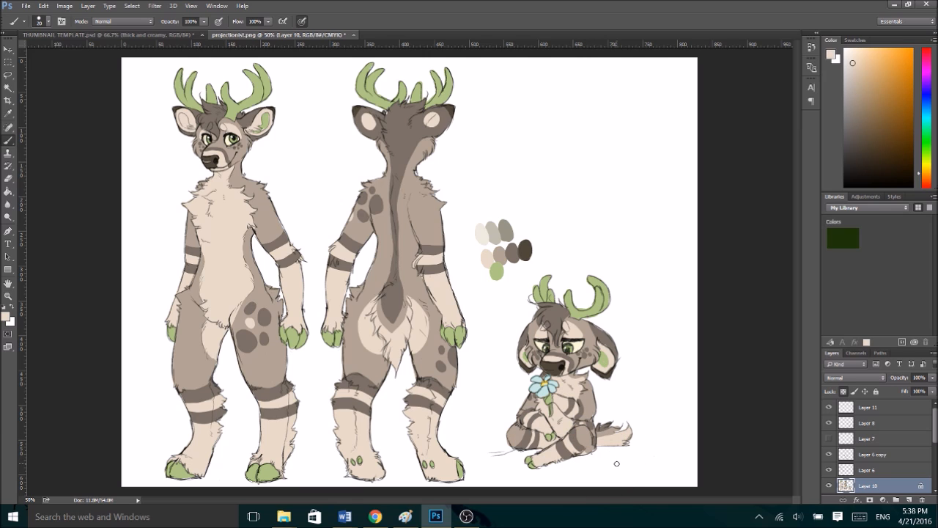
left_click(624, 435, "alt")
left_click(582, 403, "alt")
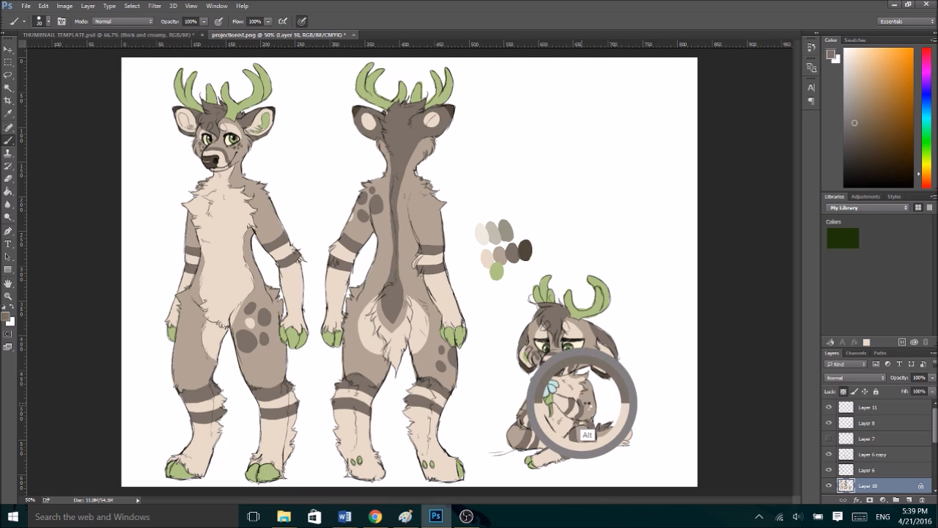
left_click(591, 403, "alt")
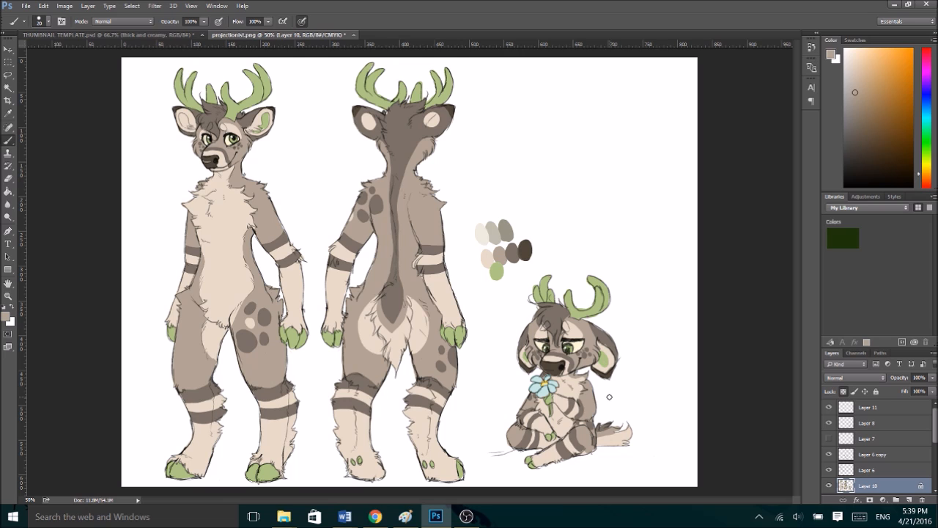
- Toggle Layer 6 and Layer 9 to check their contents, and add a new layer directly above Layer 9
left_click(830, 470)
left_click(829, 470)
left_click_drag(935, 438, 936, 472)
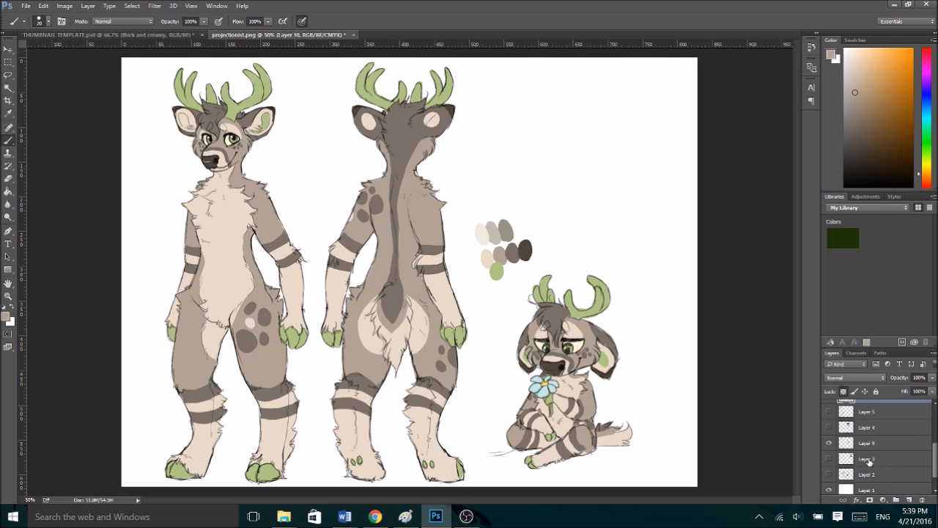
left_click(830, 444)
left_click(830, 444)
left_click(845, 443)
left_click(909, 499)
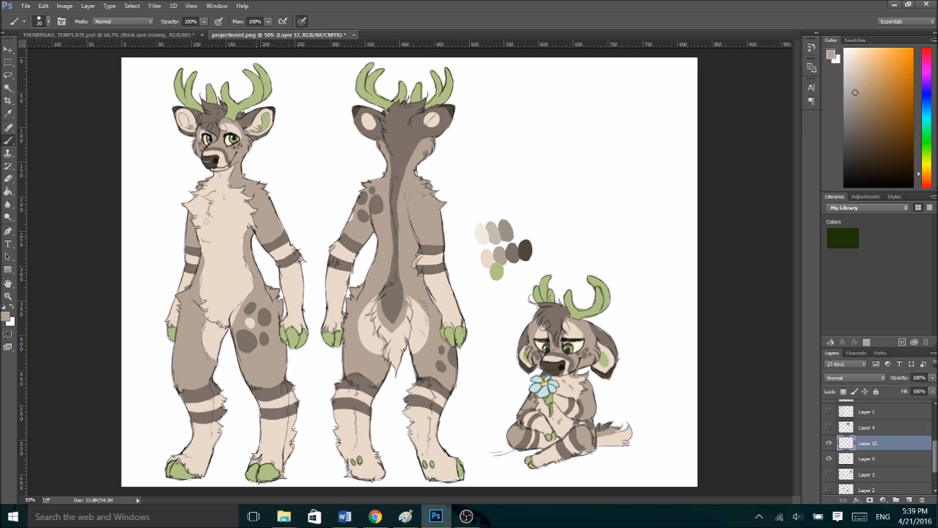
- Choose the textured 12 px brush preset and sample the darkest brown from the colour palette swatches
left_click(47, 22)
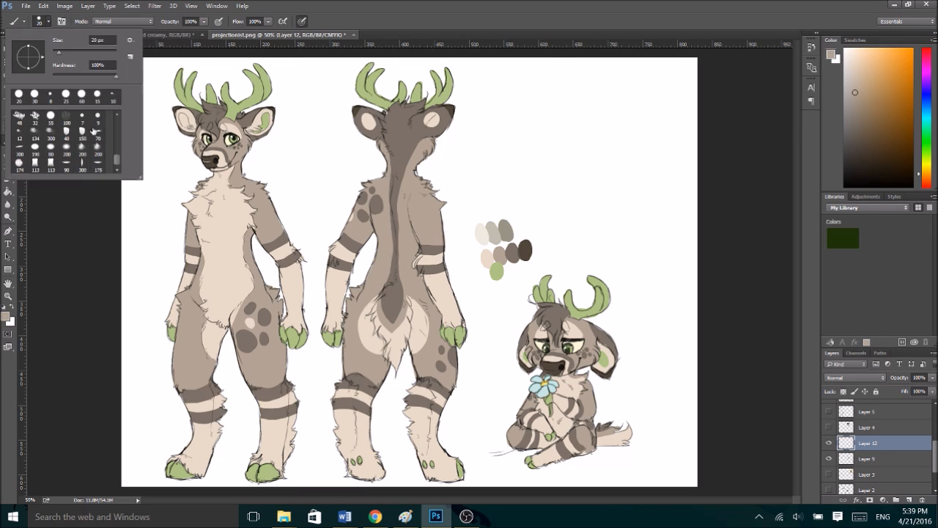
scroll(117, 160, "down", 2)
left_click(20, 133)
left_click(545, 142)
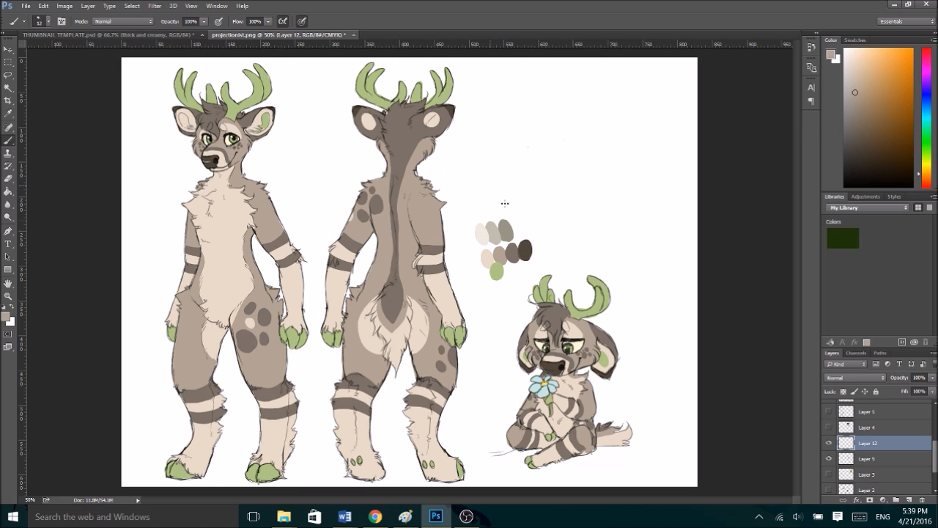
left_click(525, 249, "alt")
- Letter the title WOODWORK above the palette with the enlarged textured brush and underline its first half
mouse_move(478, 100)
left_mouse_down()
mouse_move(487, 127)
mouse_move(501, 101)
left_mouse_up()
key("ctrl+alt+z")
key("]")
key("]")
mouse_move(475, 96)
left_mouse_down()
mouse_move(480, 129)
mouse_move(491, 126)
mouse_move(493, 92)
mouse_move(531, 125)
mouse_move(522, 95)
mouse_move(539, 123)
left_mouse_up()
mouse_move(552, 91)
left_mouse_down()
mouse_move(561, 124)
mouse_move(576, 127)
mouse_move(584, 95)
mouse_move(598, 126)
left_mouse_up()
mouse_move(597, 94)
left_mouse_down()
mouse_move(610, 100)
mouse_move(613, 129)
left_mouse_up()
left_click_drag(619, 91, 620, 131)
left_click_drag(623, 110, 643, 128)
left_click_drag(639, 95, 623, 114)
left_click_drag(481, 138, 571, 132)
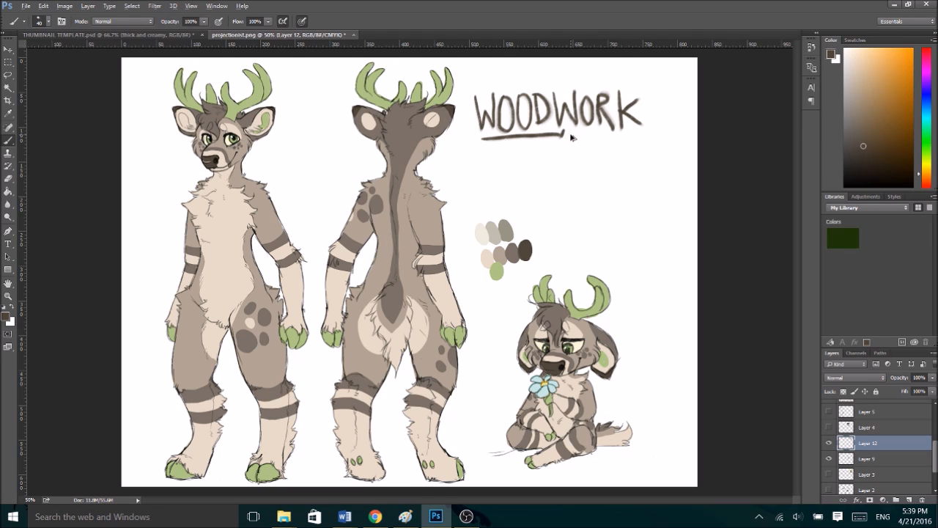
- Choose the 7 px brush preset and replace the lettering layer with a new empty layer
left_click(45, 22)
left_click(81, 117)
left_click(847, 448)
left_click_drag(847, 445, 921, 499)
left_click(907, 499)
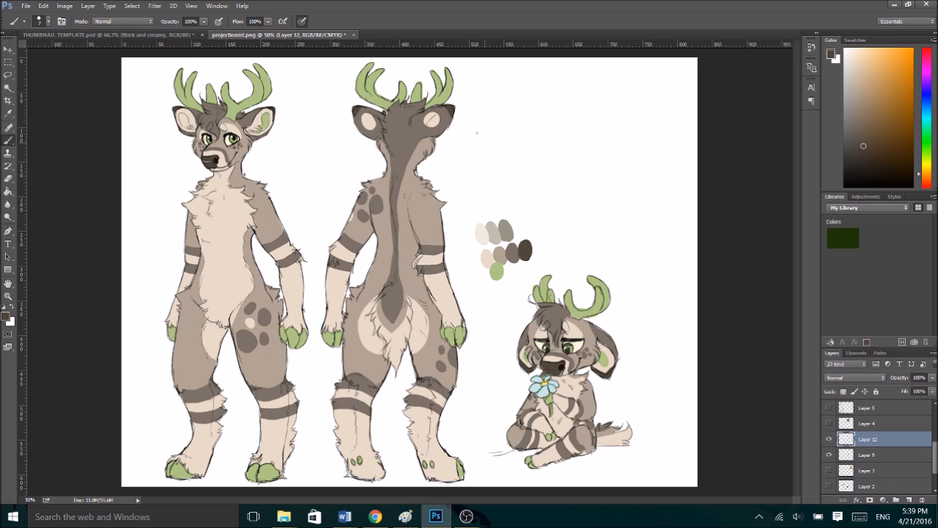
- Letter the title WOODWORK in thin dark brown capitals above the palette and underline both halves of the word
mouse_move(483, 112)
left_mouse_down()
mouse_move(504, 95)
mouse_move(526, 125)
mouse_move(528, 96)
mouse_move(544, 132)
left_mouse_up()
left_click_drag(544, 96, 545, 130)
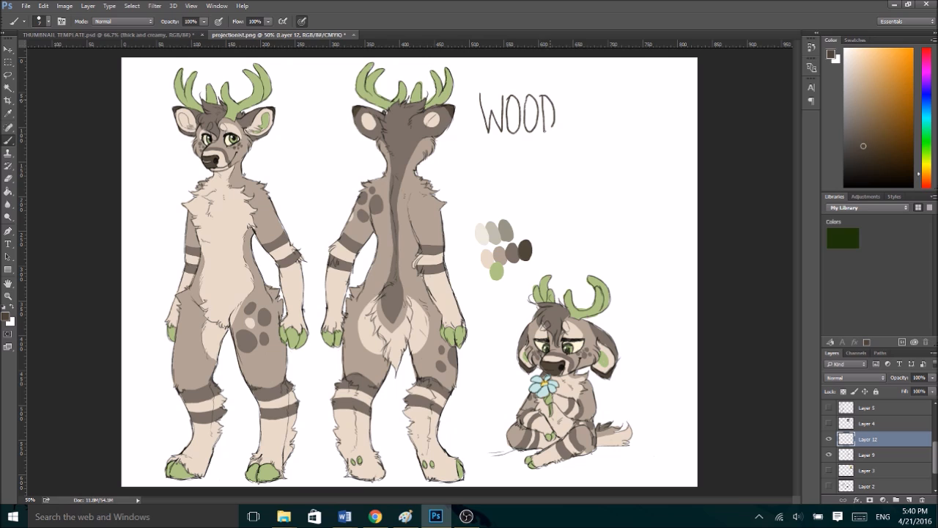
mouse_move(556, 95)
left_mouse_down()
mouse_move(561, 132)
mouse_move(575, 129)
mouse_move(579, 91)
mouse_move(592, 99)
mouse_move(586, 94)
mouse_move(596, 129)
left_mouse_up()
mouse_move(597, 94)
left_mouse_down()
mouse_move(612, 126)
mouse_move(629, 123)
mouse_move(616, 112)
left_mouse_up()
left_click_drag(482, 138, 626, 128)
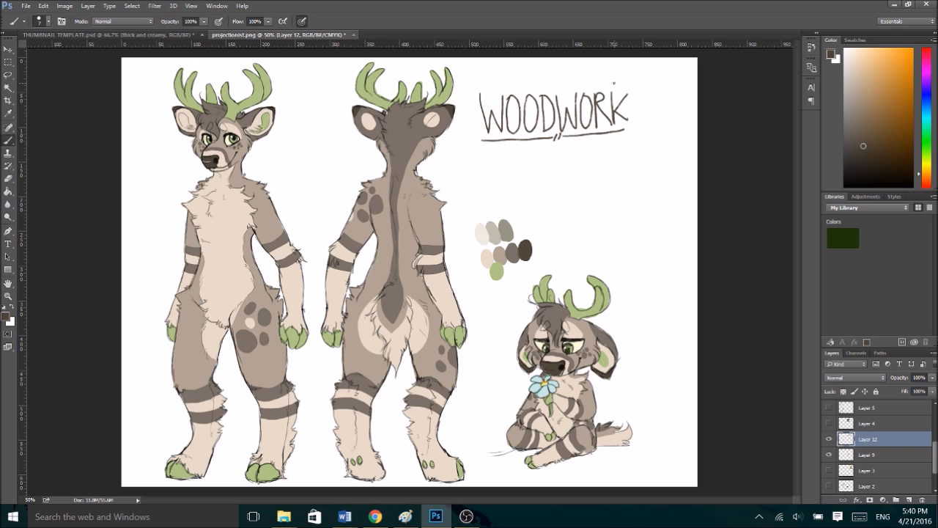
- Switch to Chrome and search Google in a new tab for "woodwork sleeping at last"
key("alt+Tab")
key("Tab")
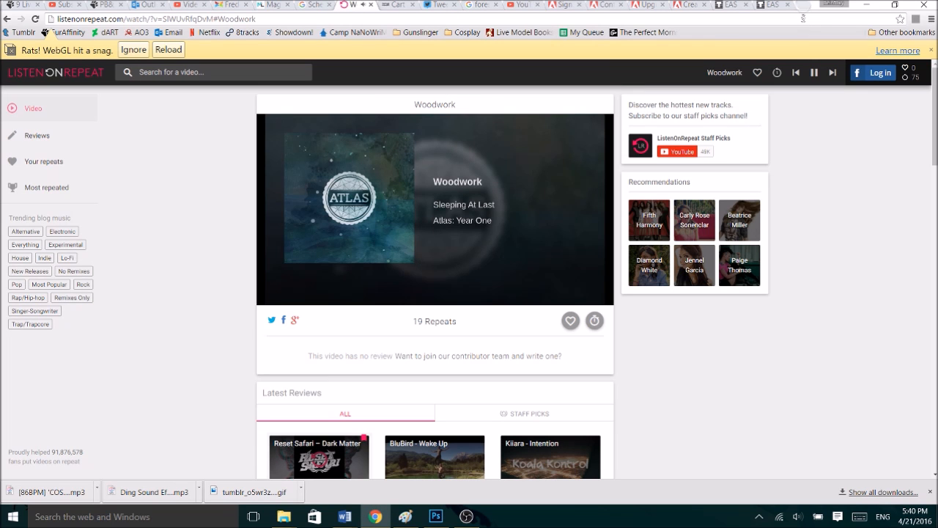
left_click(803, 7)
type("woodwork sleeping at las")
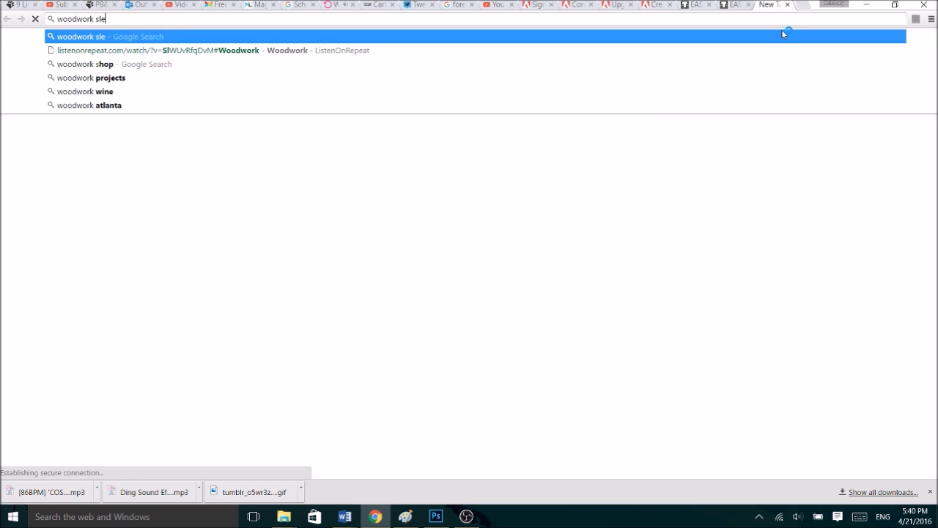
type("t")
key("Return")
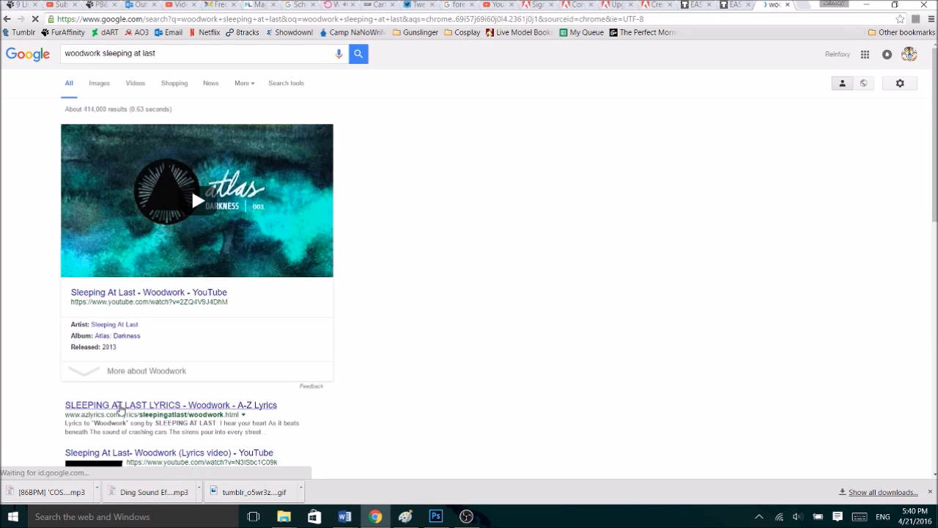
- Open the A-Z Lyrics result, read through the lyrics of "Woodwork" and return to Photoshop
left_click(118, 406)
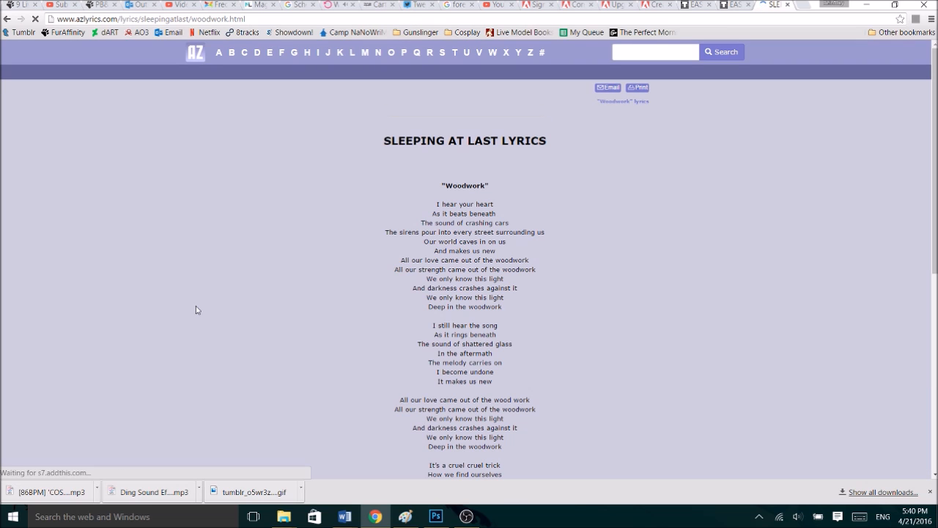
scroll(196, 309, "down", 1)
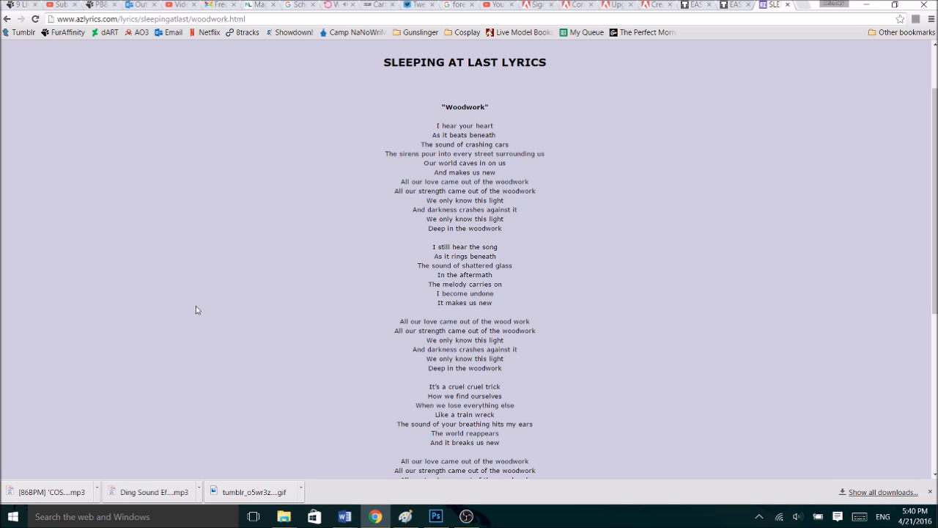
scroll(196, 308, "down", 1)
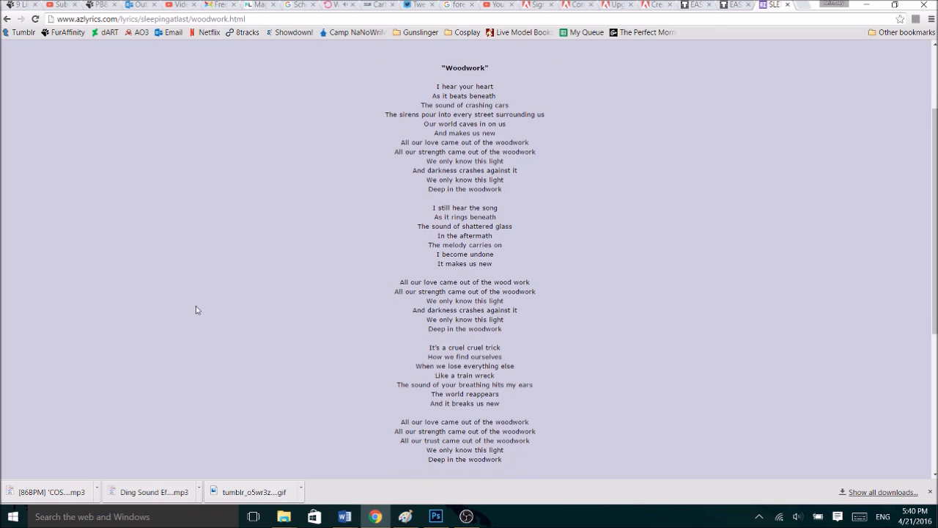
scroll(196, 310, "down", 1)
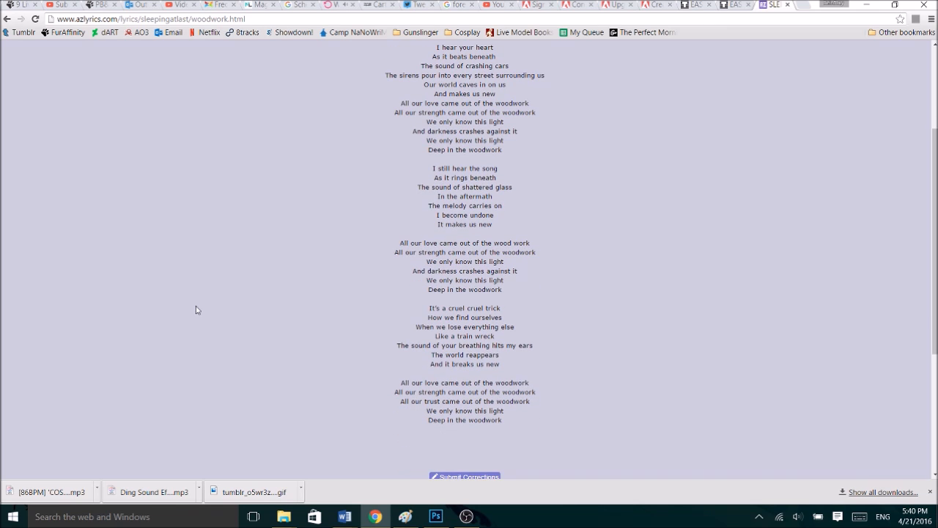
key("alt+Tab")
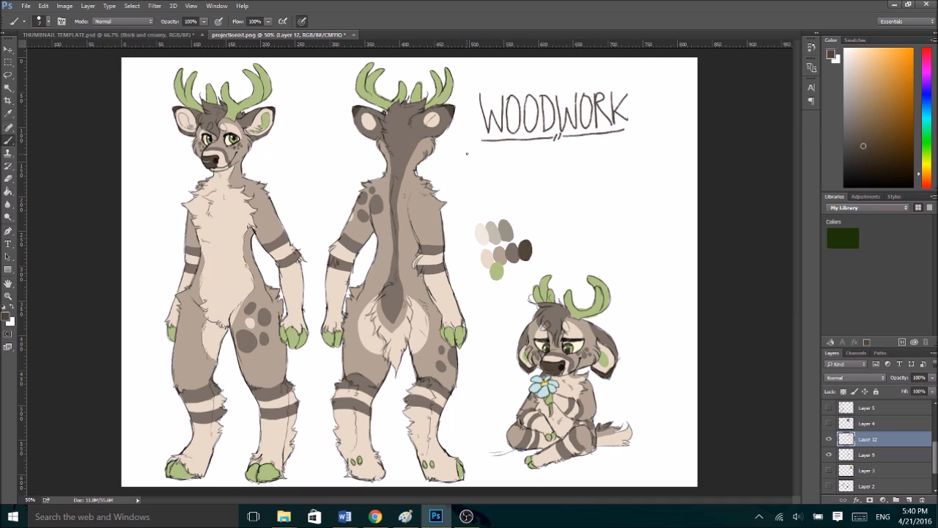
- Undo the first strokes of the quote, recheck the "Woodwork" lyrics in Chrome and return to Photoshop
mouse_move(475, 154)
left_mouse_down()
mouse_move(491, 160)
mouse_move(479, 159)
left_mouse_up()
key("ctrl+alt+z")
key("ctrl+alt+z")
key("alt+Tab")
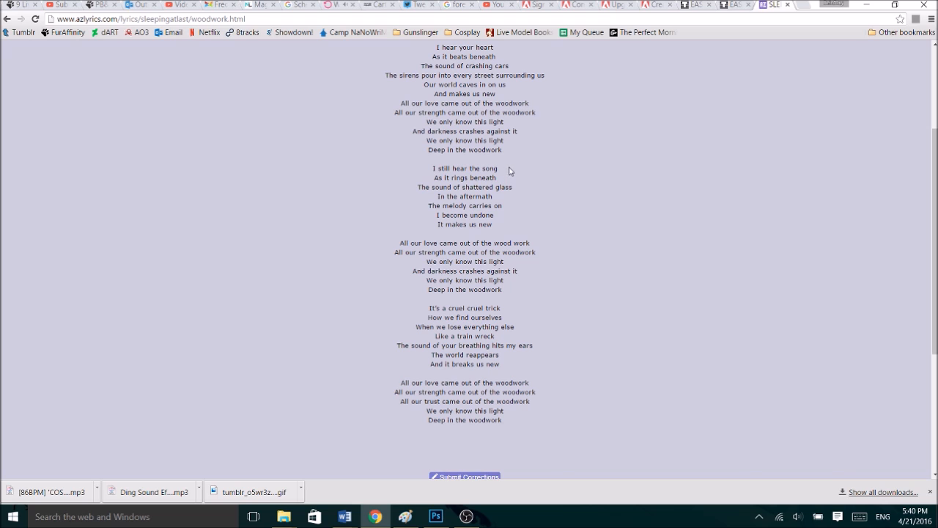
key("alt+Tab")
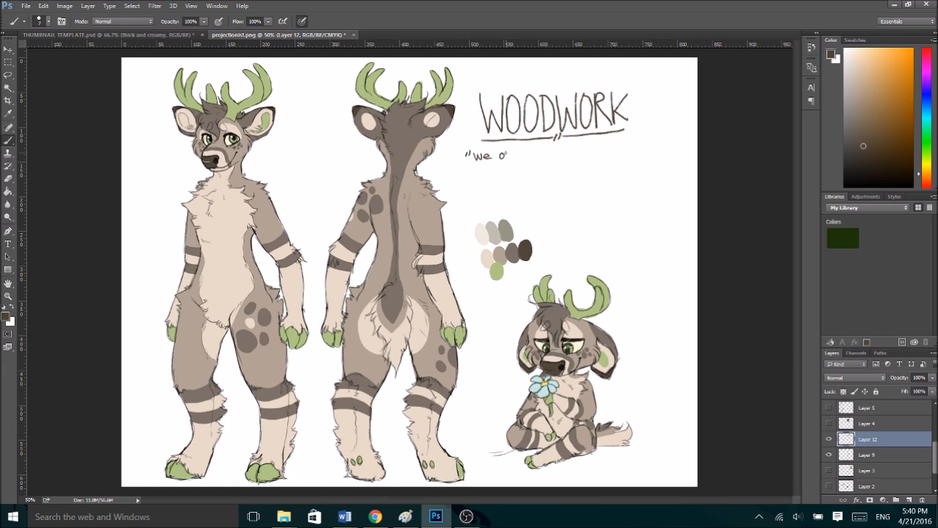
- Letter the quote "we only know this light deep in the woodwork..." in dark brown on two lines beneath the title
left_click_drag(528, 149, 537, 159)
left_click_drag(562, 151, 569, 150)
left_click_drag(570, 146, 575, 155)
mouse_move(595, 149)
left_mouse_down()
mouse_move(596, 160)
mouse_move(635, 155)
left_mouse_up()
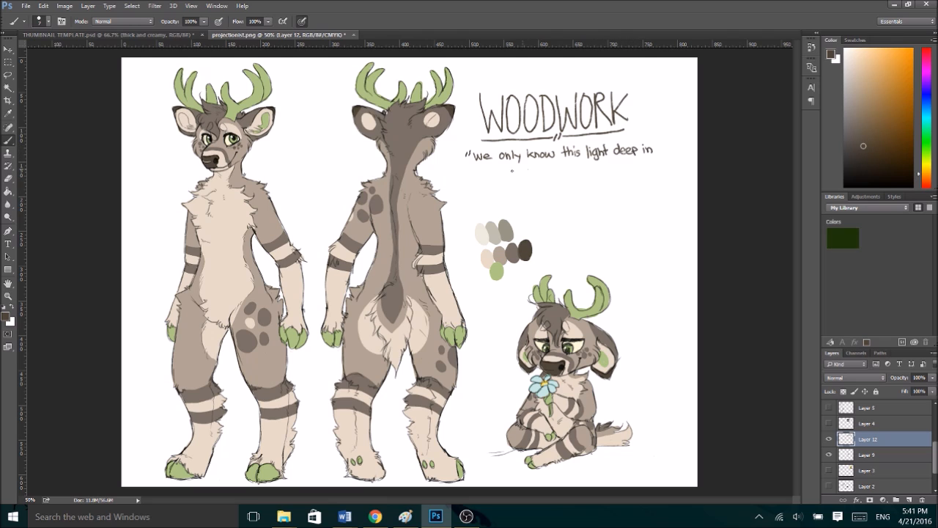
left_click(542, 168)
left_click_drag(521, 170, 550, 171)
left_click_drag(560, 166, 575, 170)
left_click_drag(611, 159, 611, 166)
left_click_drag(616, 158, 615, 165)
- Rotate the title and quote lettering by about 2 degrees and shift it slightly up and to the right
key("ctrl+t")
left_click_drag(691, 117, 691, 123)
left_click_drag(591, 149, 603, 141)
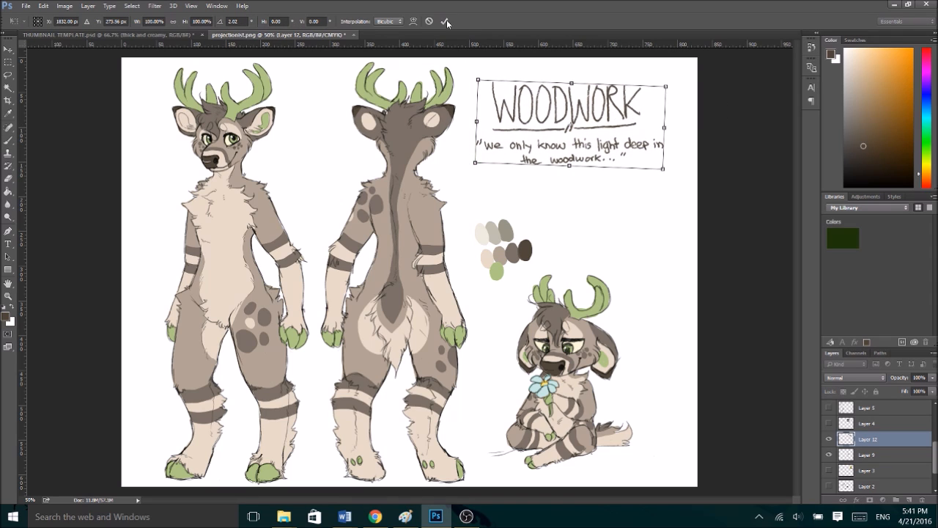
left_click(445, 21)
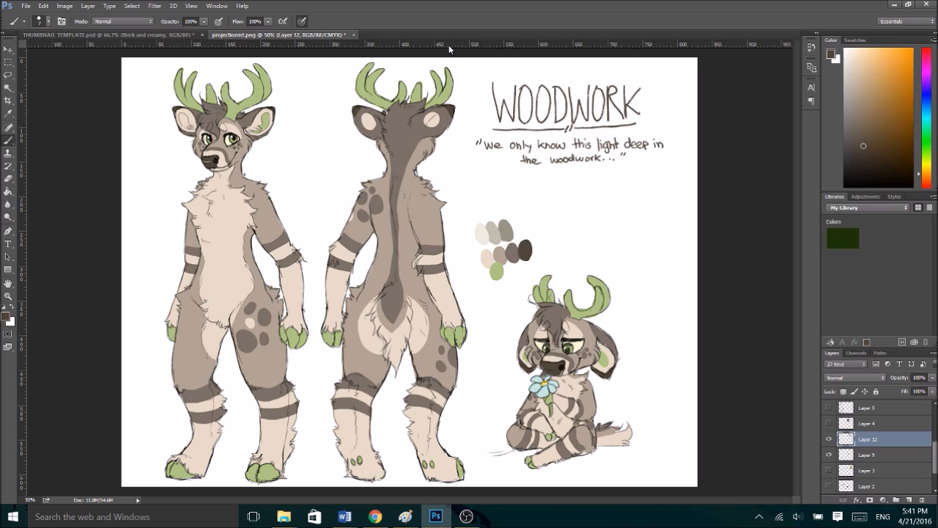
- Toggle the old palette layer off and on to identify it, and add a new empty layer above the lettering
left_click(830, 455)
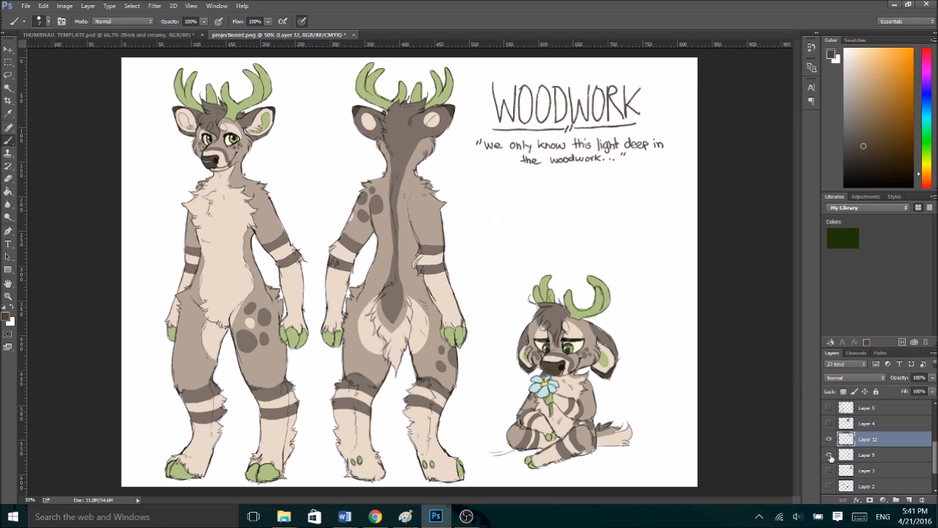
left_click(829, 455)
left_click(910, 500)
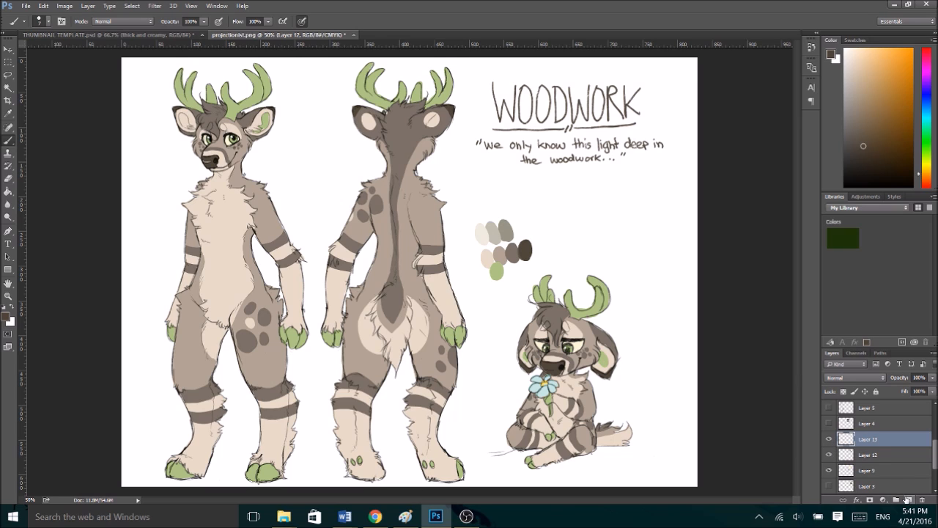
- Sample the palette's darkest brown and choose the hard 30 px brush preset
left_click(524, 252, "alt")
key("bracketright")
key("bracketright")
key("bracketright")
key("bracketright")
key("bracketright")
key("bracketright")
key("bracketright")
left_click_drag(514, 192, 513, 183)
key("ctrl+z")
left_click(48, 21)
left_click(96, 96)
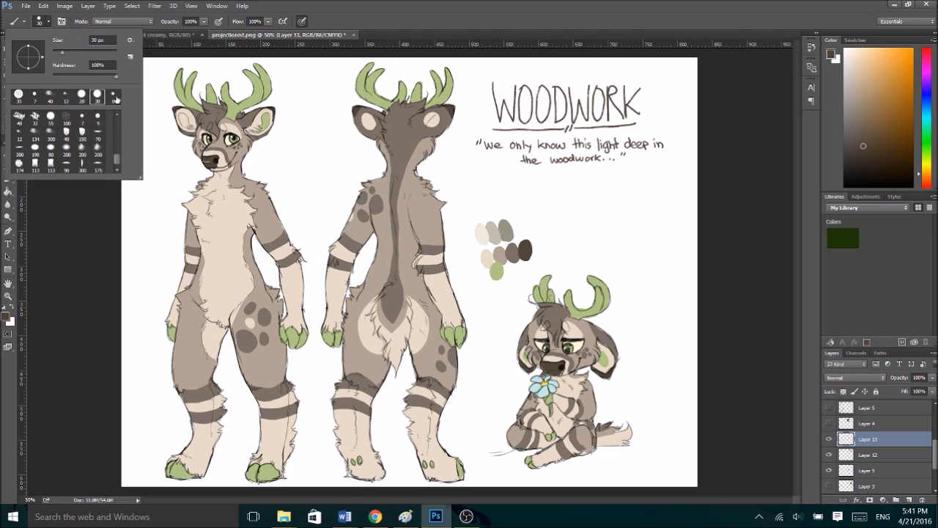
- Paint a row of six swatches beneath the quote in dark brown, grey-brown, tan, cream, green and pale yellow, sampling the colours from the deer
left_click_drag(504, 185, 502, 192)
left_click(414, 160, "alt")
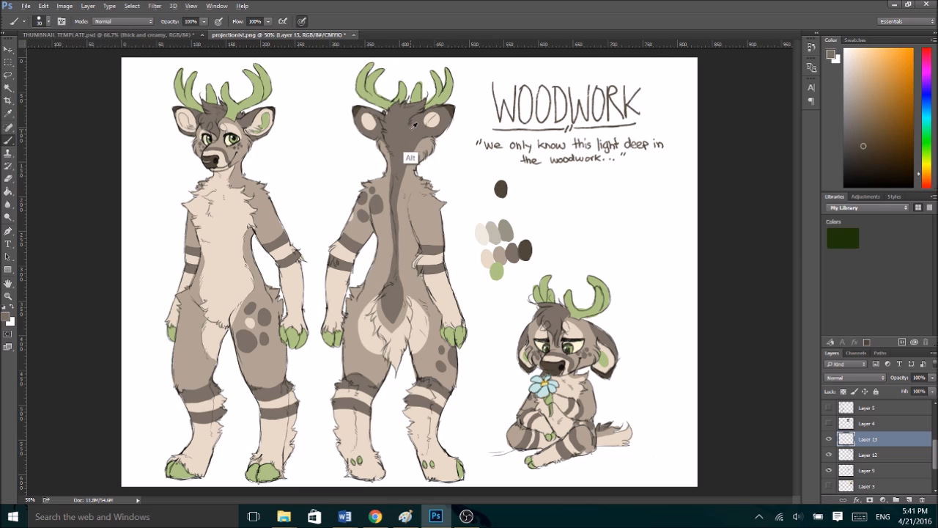
mouse_move(513, 183)
left_mouse_down()
mouse_move(544, 192)
mouse_move(563, 190)
mouse_move(562, 183)
left_mouse_up()
left_click(409, 180, "alt")
left_click(443, 289, "alt")
left_click(440, 97, "alt")
left_click(226, 142, "alt")
mouse_move(572, 184)
left_mouse_down()
mouse_move(582, 190)
mouse_move(596, 181)
left_mouse_up()
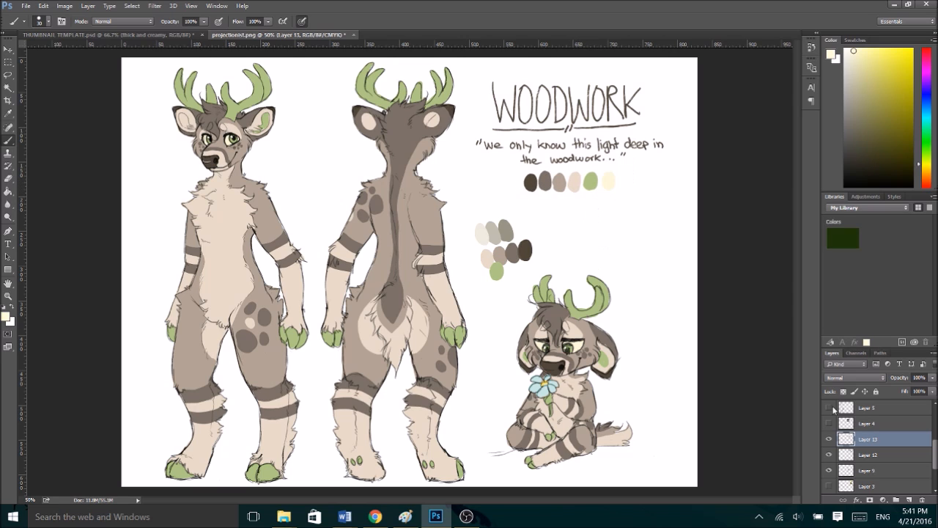
- Hide Layer 9, which holds the old palette swatches
left_click(830, 456)
left_click(830, 456)
left_click(830, 471)
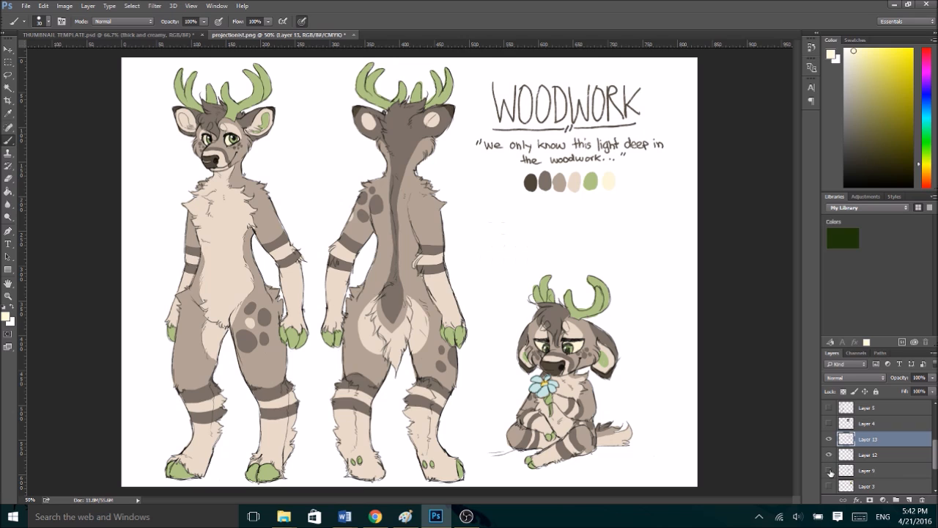
- Select Layer 13 and Layer 12 together and move the title, quote and swatches down closer to the chibi deer
left_click(854, 424)
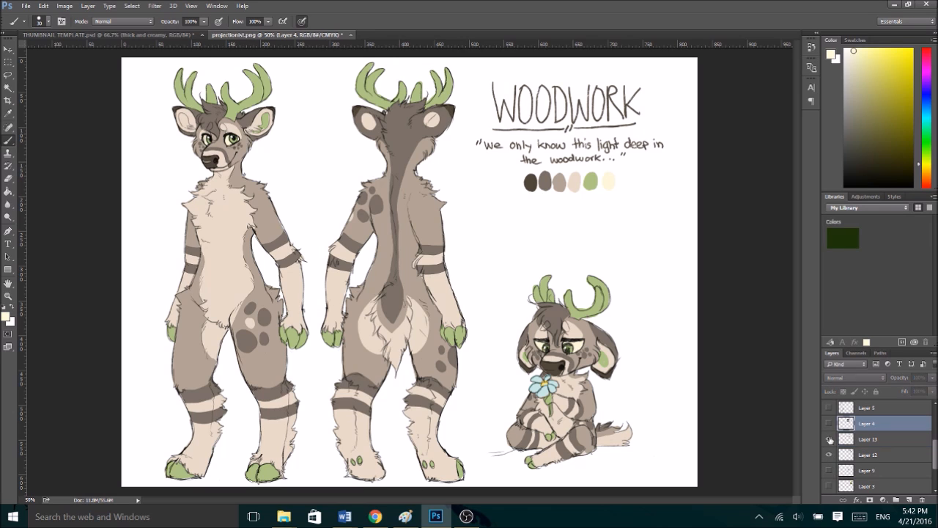
left_click(830, 440)
left_click(830, 440)
left_click(830, 456)
left_click(830, 456)
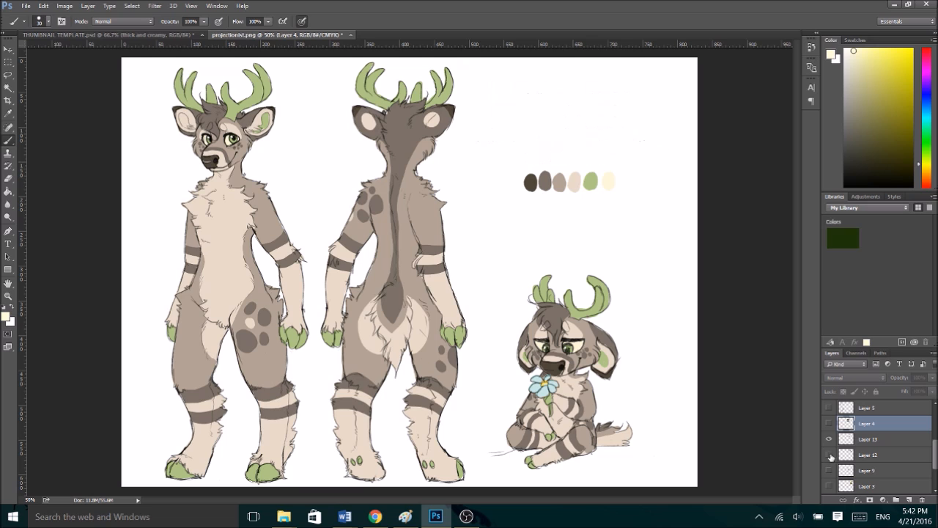
left_click(849, 441)
left_click(849, 455, "shift")
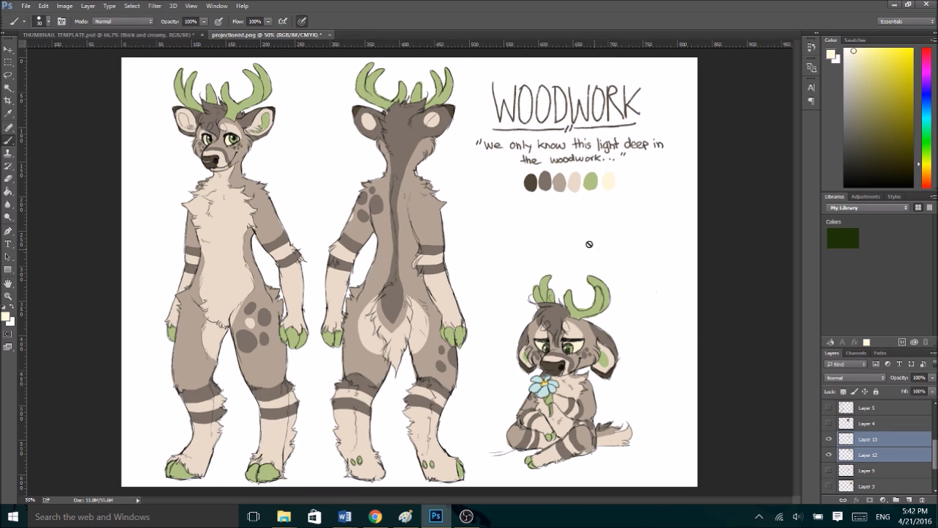
left_click_drag(571, 143, 571, 193)
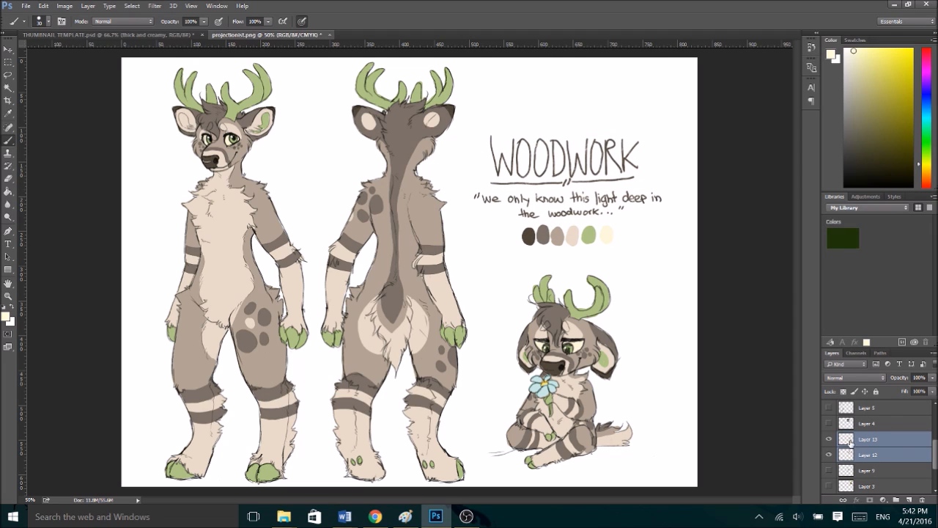
- Add a new layer for the notes, sample the dark brown swatch, reduce the brush size and undo a test stroke
left_click(909, 500)
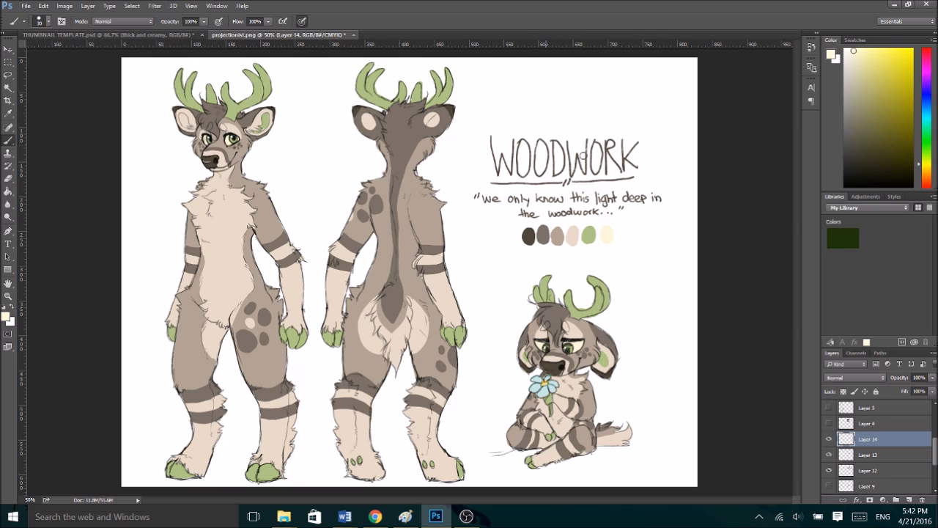
left_click(529, 237, "alt")
key("bracketleft")
key("bracketleft")
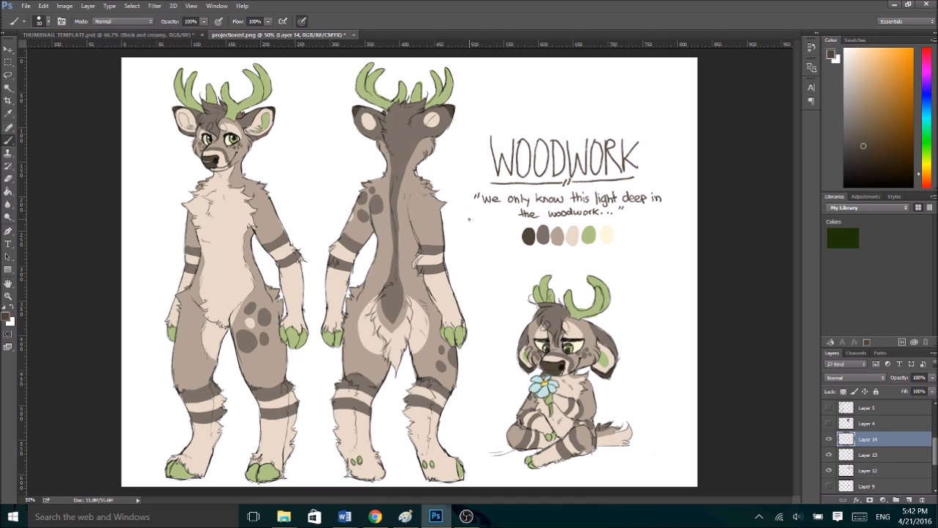
key("ctrl+plus")
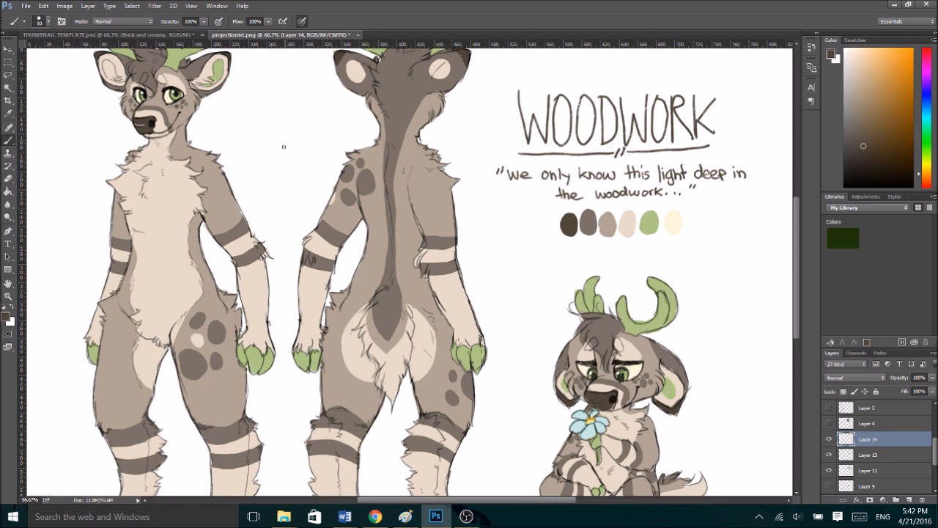
left_click_drag(284, 141, 286, 140)
key("ctrl+z")
- Letter the note "random spots, only one is cream" between the front and back views, with arrows towards both figures' arms
left_click_drag(267, 130, 322, 129)
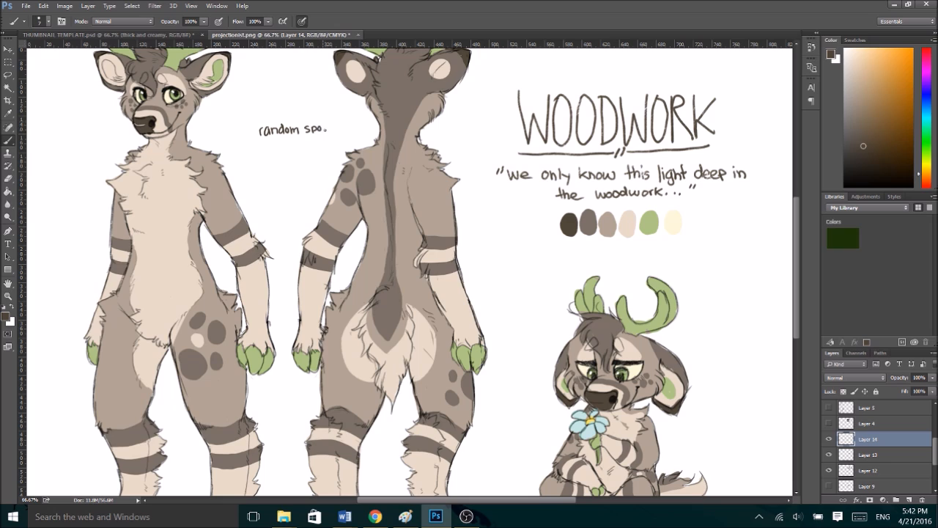
left_click_drag(332, 126, 328, 133)
left_click_drag(266, 148, 277, 151)
left_click_drag(279, 142, 283, 147)
mouse_move(307, 146)
left_mouse_down()
mouse_move(319, 145)
mouse_move(278, 164)
mouse_move(308, 164)
left_mouse_up()
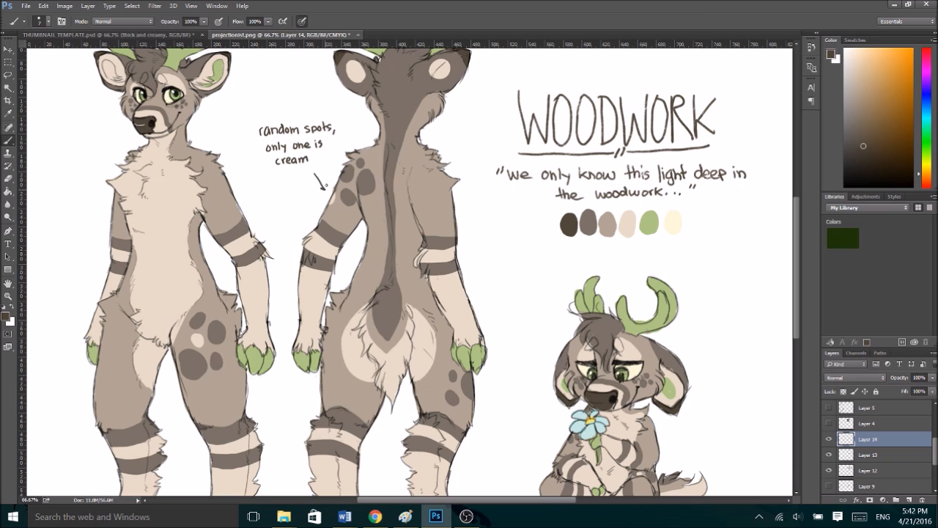
left_click_drag(304, 145, 269, 235)
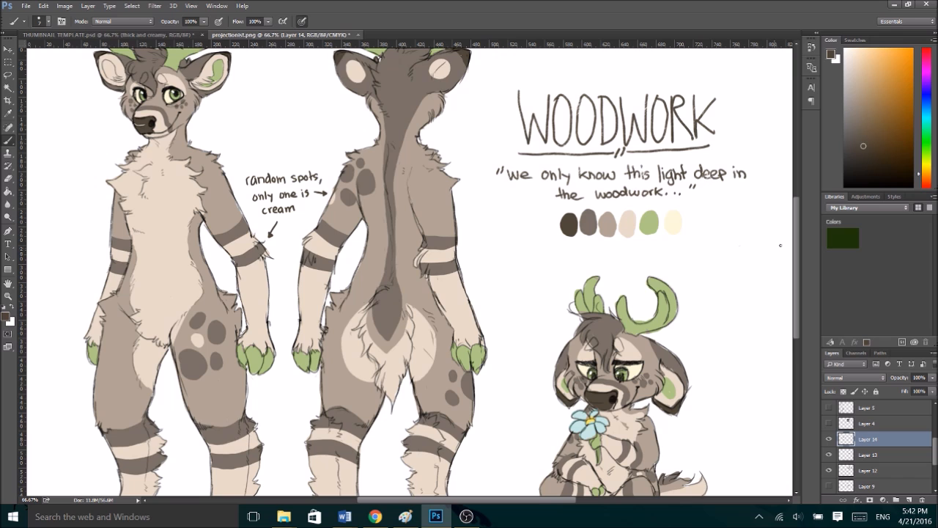
- Letter the note "long, fluffy tail" beside the back view's thigh and draw a small arrow under it pointing towards the figure
scroll(794, 262, "down", 2)
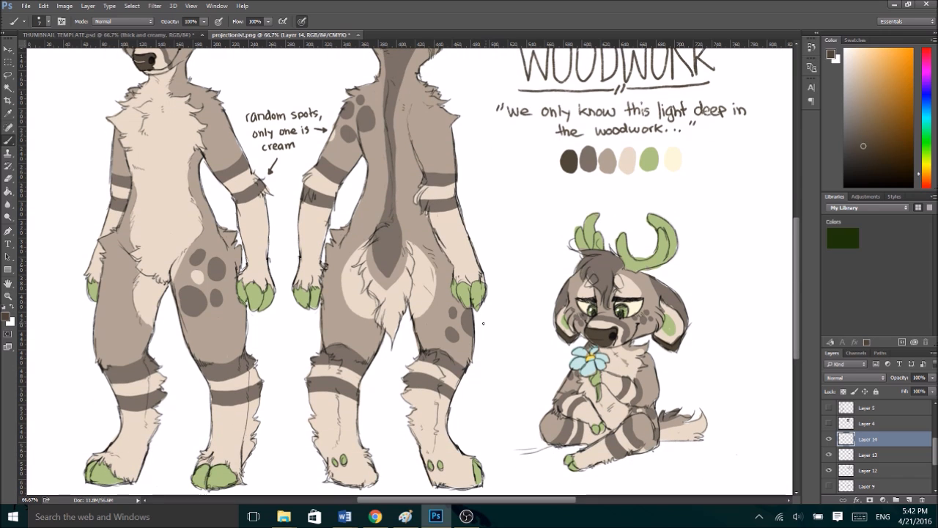
mouse_move(483, 316)
left_mouse_down()
mouse_move(485, 326)
mouse_move(503, 327)
mouse_move(485, 345)
mouse_move(503, 341)
left_mouse_up()
left_click_drag(507, 339, 507, 339)
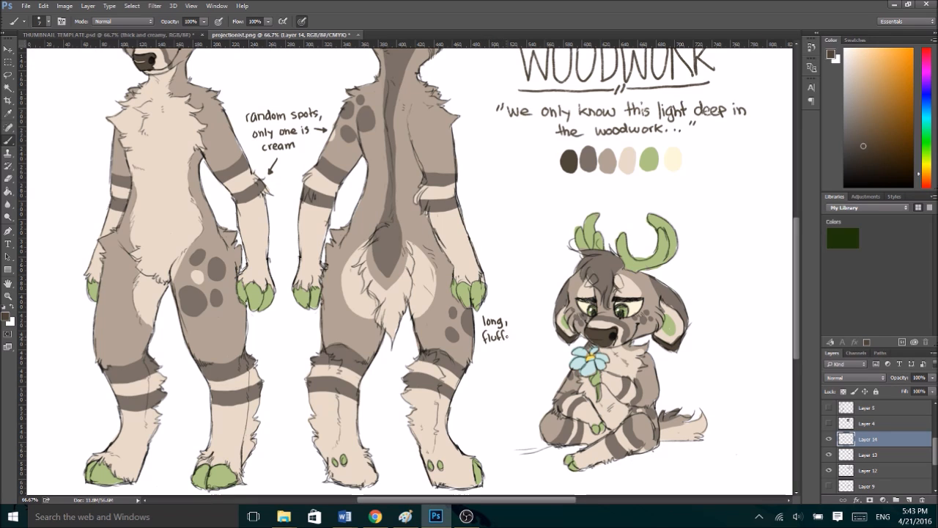
left_click_drag(498, 349, 498, 357)
mouse_move(502, 345)
left_mouse_down()
mouse_move(501, 358)
mouse_move(478, 366)
left_mouse_up()
left_click_drag(483, 362, 478, 366)
key("ctrl+minus")
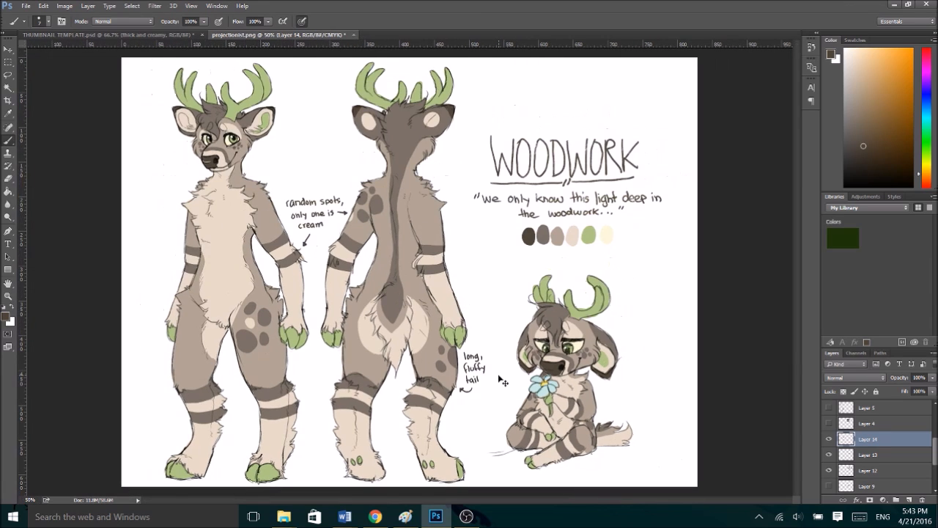